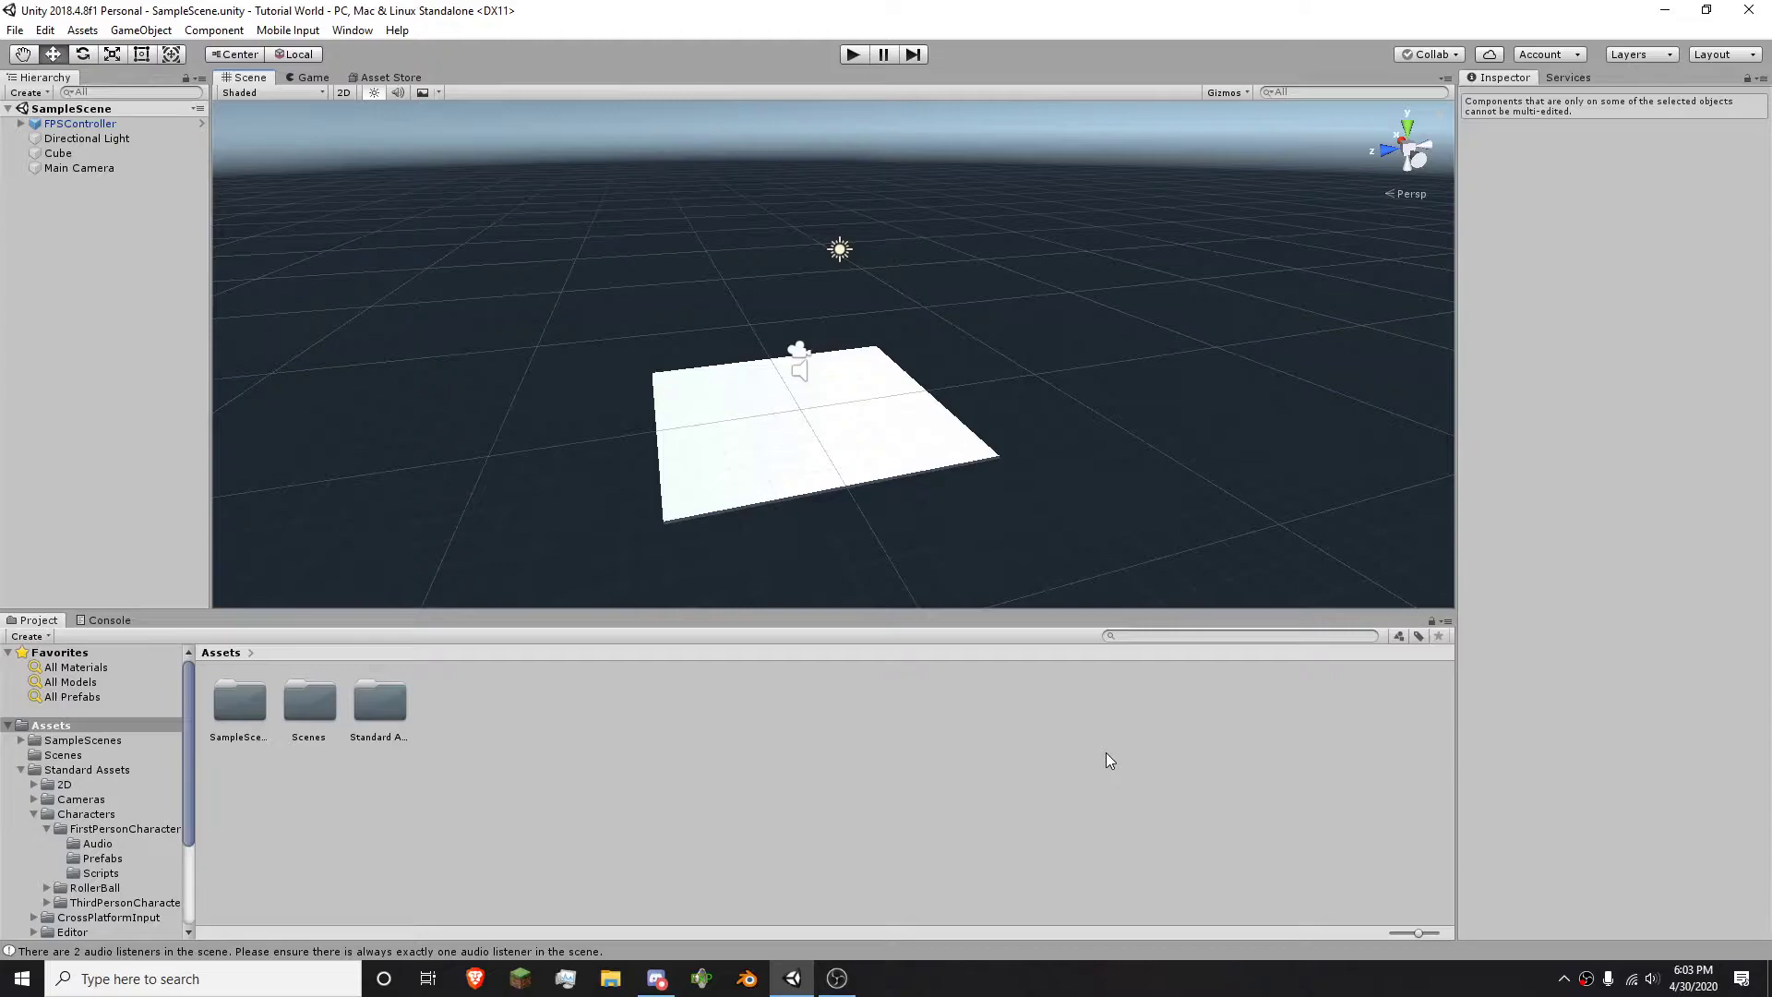
# - Examine the scene layout from several angles and inspect the floor cube's properties
pyautogui.keyDown('alt'); pyautogui.moveTo(1195, 582); pyautogui.dragTo(1019, 404); pyautogui.keyUp('alt')
pyautogui.press('w')
pyautogui.moveTo(1019, 403); pyautogui.dragTo(874, 371, button='right')
pyautogui.press('s')
pyautogui.press('w')
pyautogui.press('s')
pyautogui.press('w')
pyautogui.press('w')
pyautogui.press('w')
pyautogui.moveTo(690, 359); pyautogui.dragTo(820, 366, button='right')
pyautogui.press('s')
pyautogui.press('a')
pyautogui.click(107, 125)
pyautogui.moveTo(1039, 392); pyautogui.dragTo(678, 358, button='right')
pyautogui.click(1013, 478)
pyautogui.press('d')
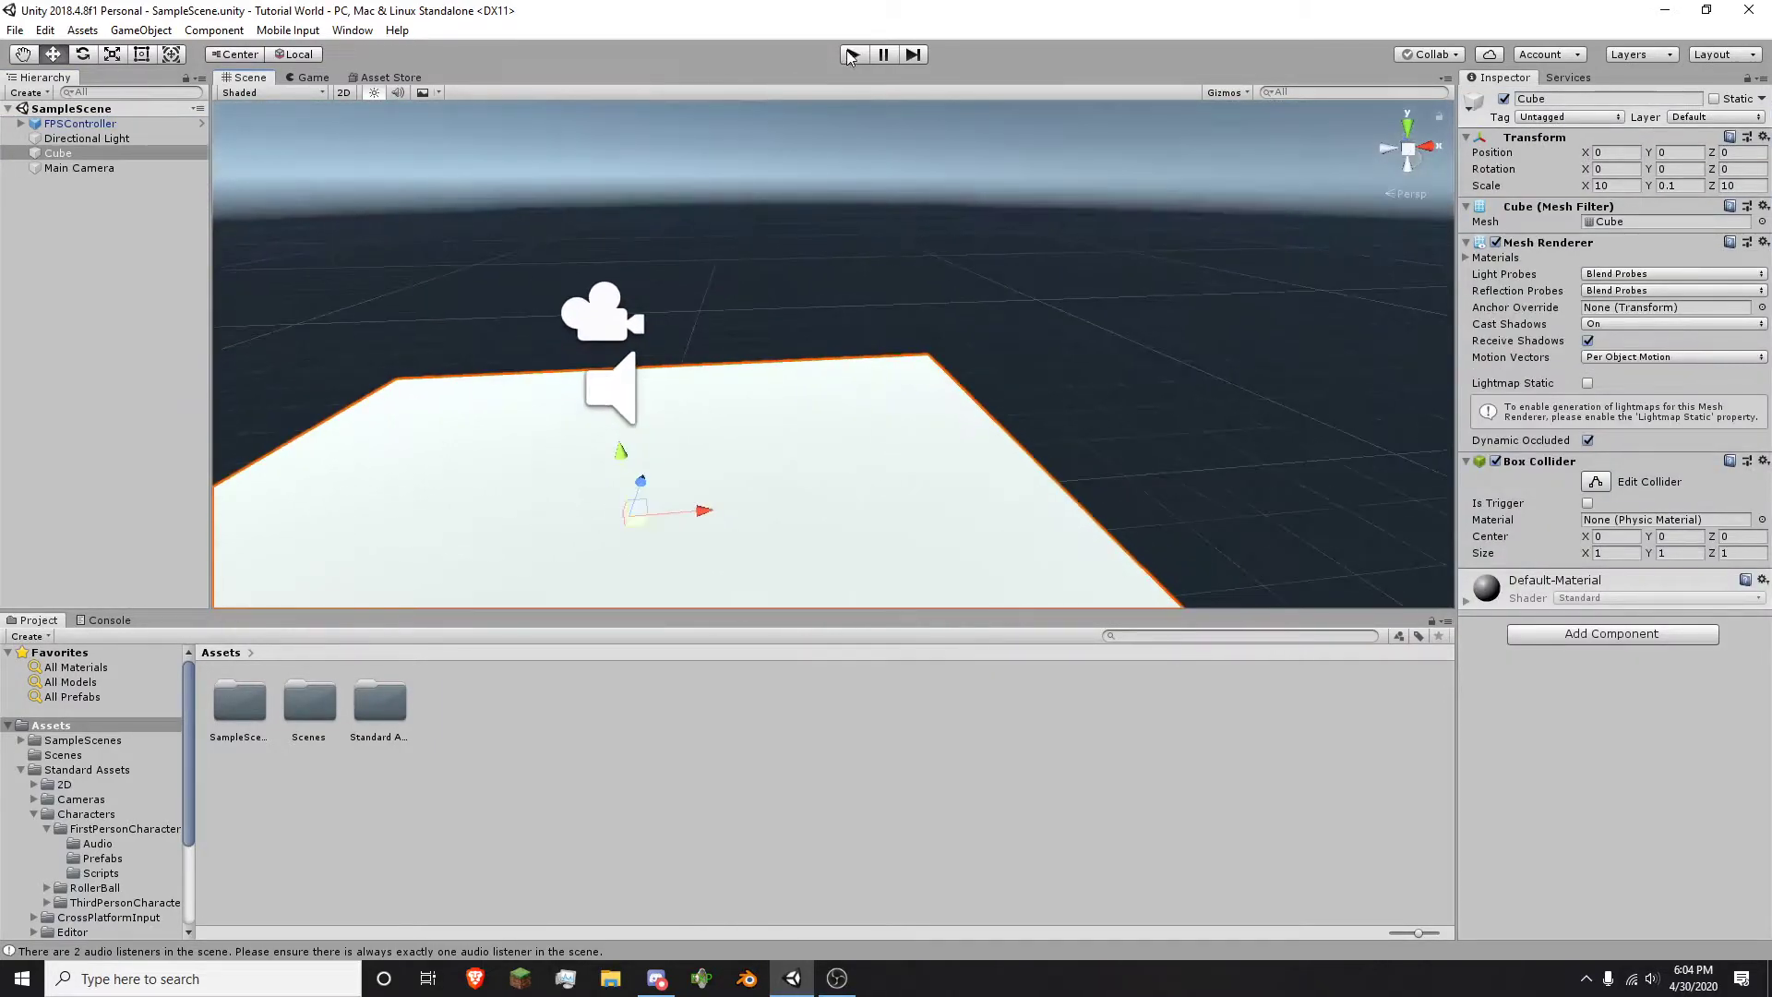
# - Play-test the scene through the first-person controller's view and stop the game
pyautogui.click(847, 54)
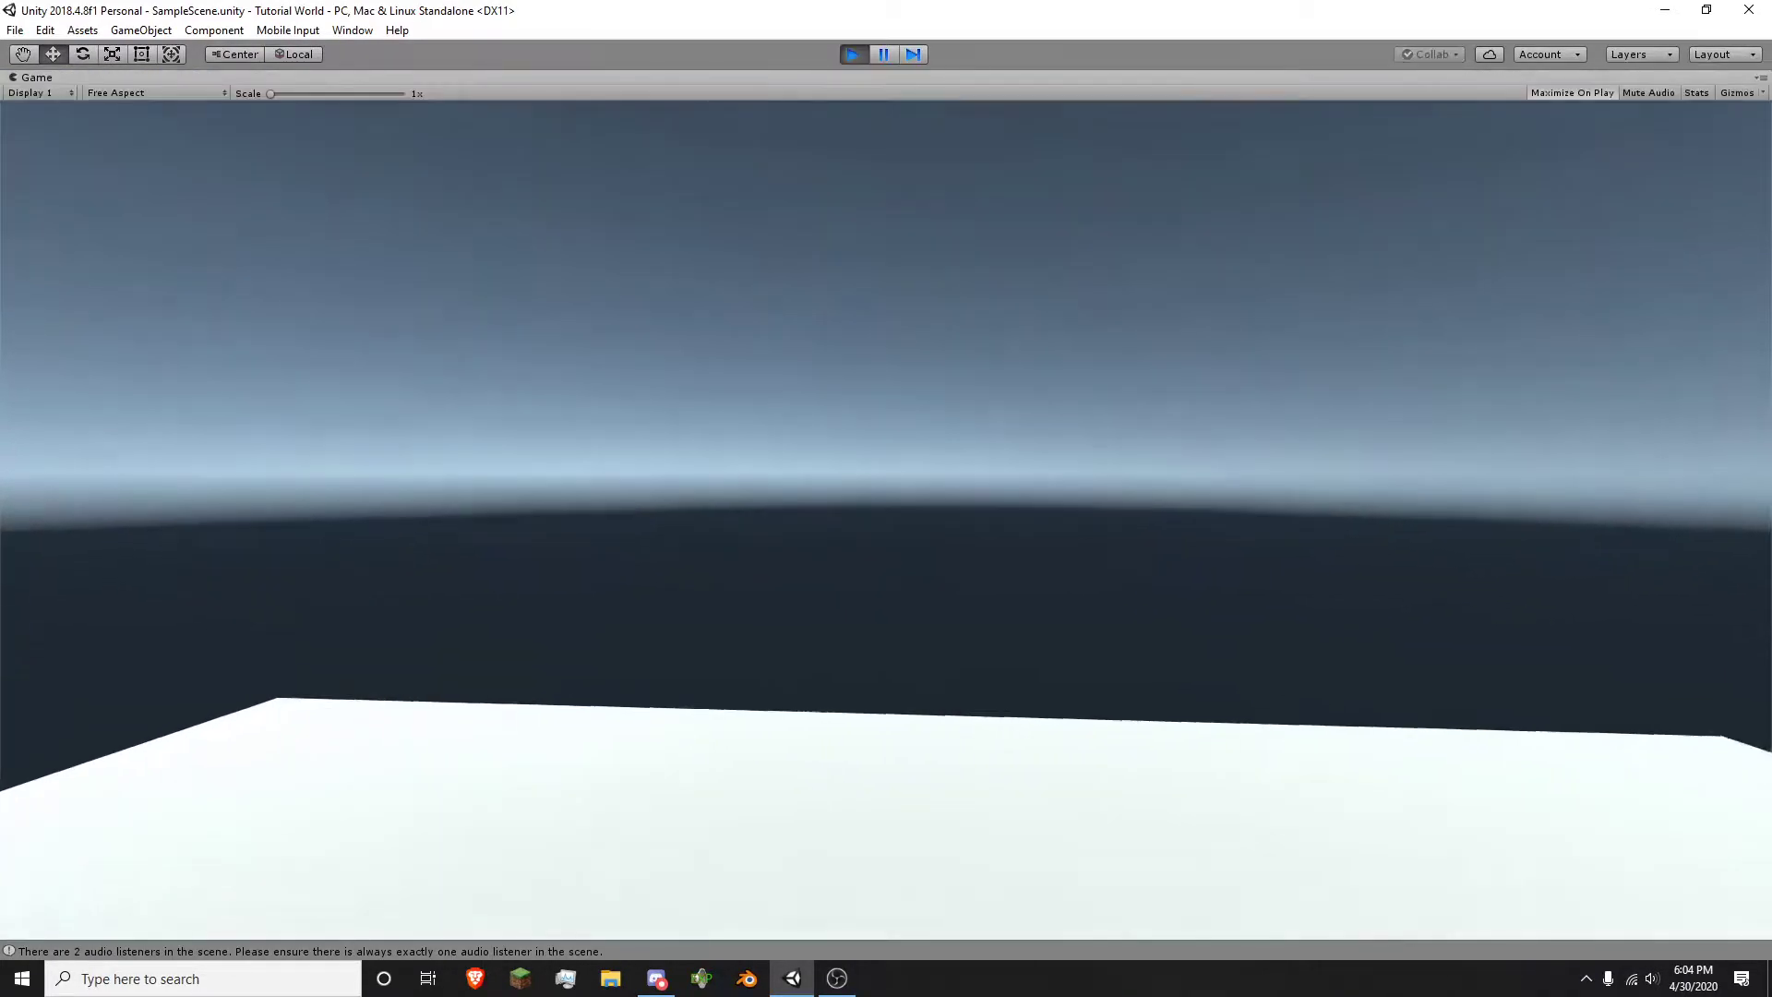
pyautogui.press('Escape')
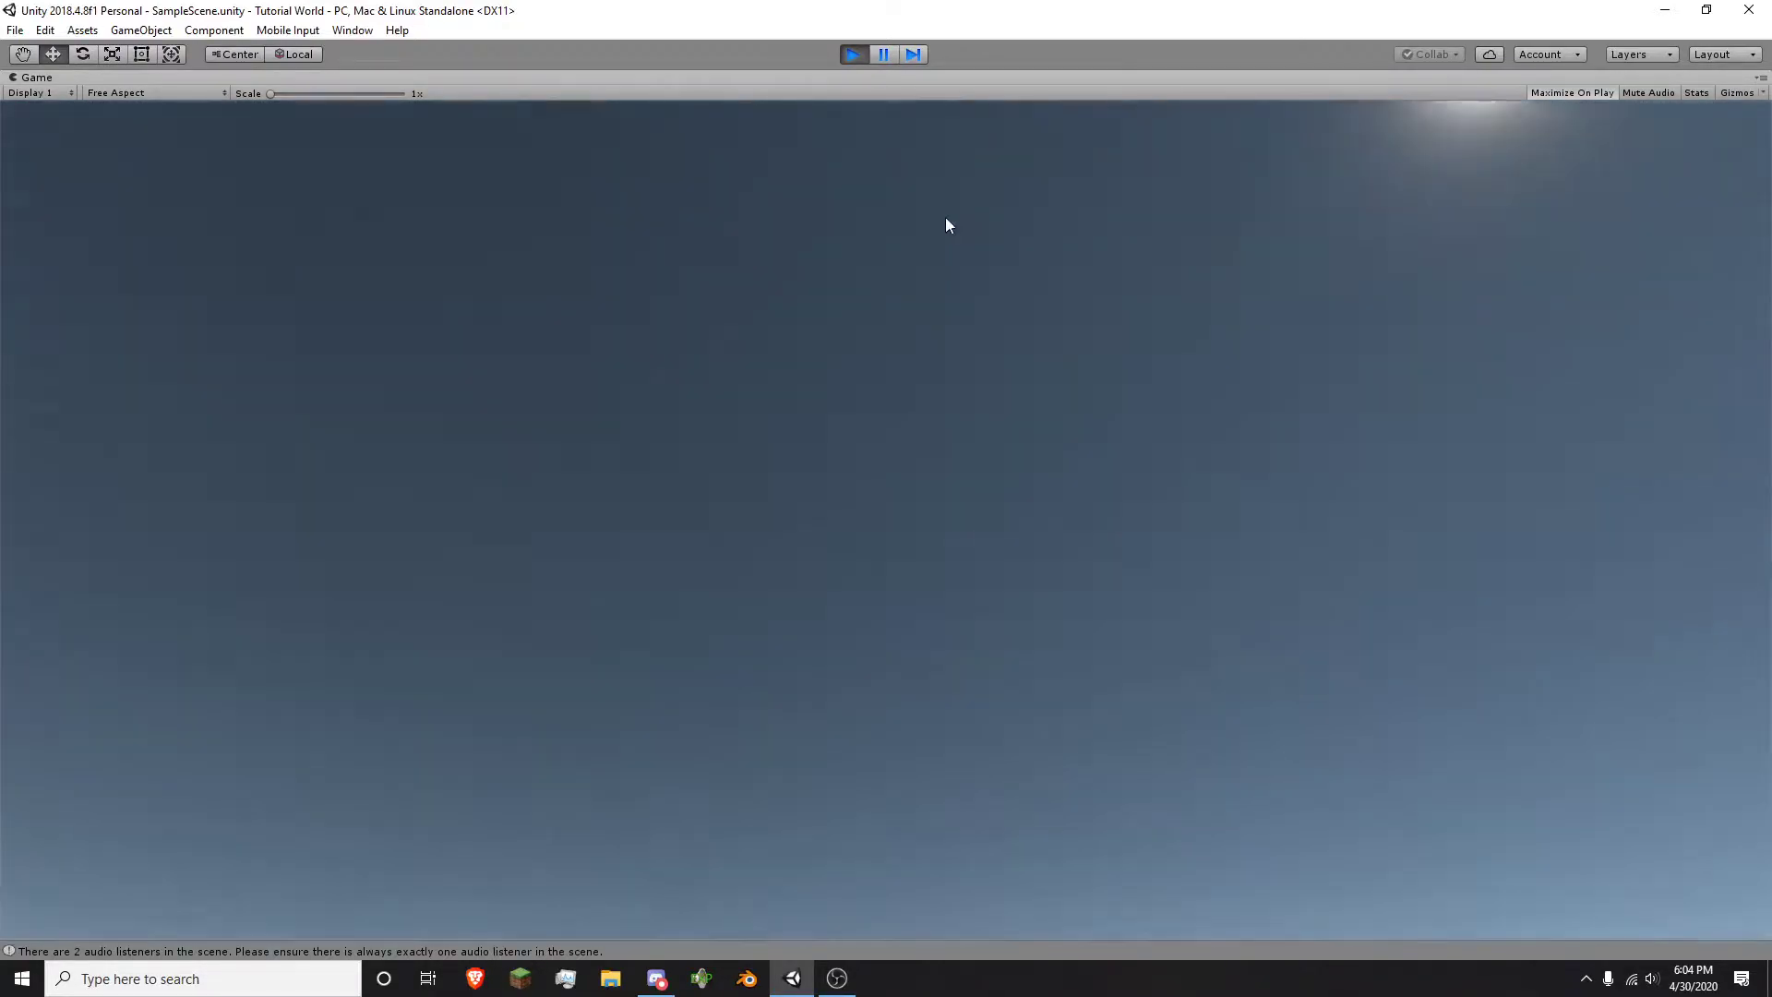
pyautogui.click(849, 55)
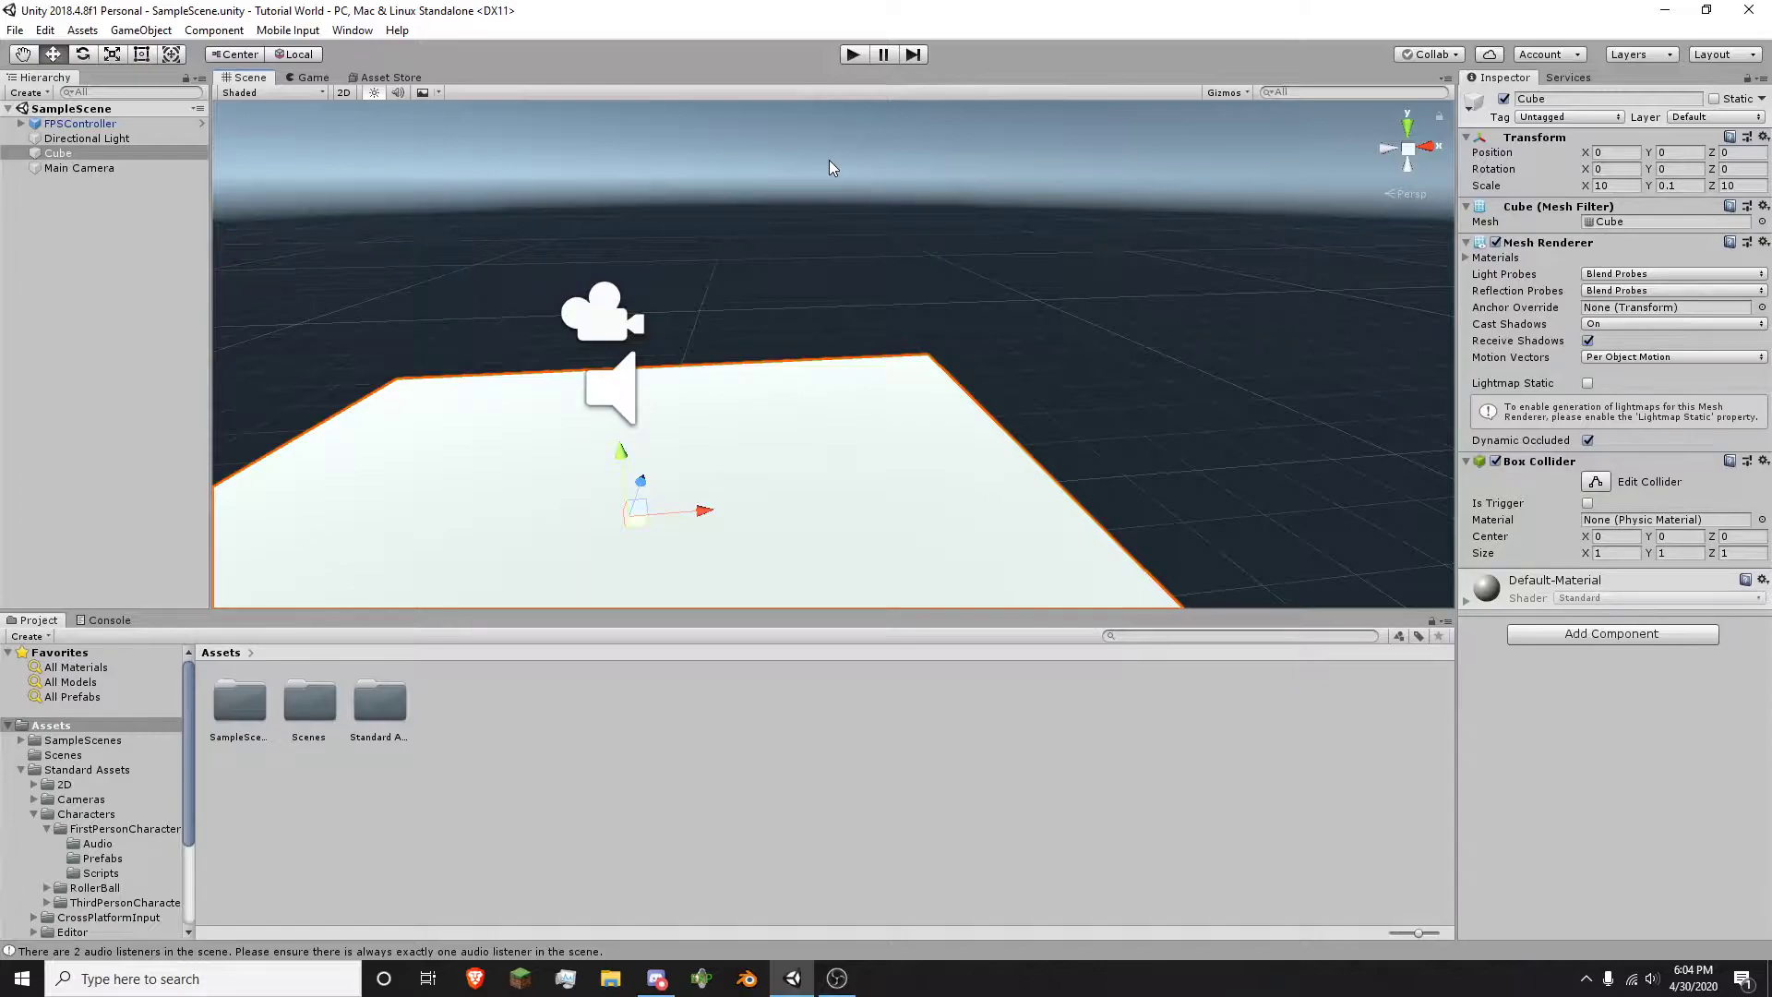
pyautogui.moveTo(900, 351); pyautogui.dragTo(760, 288, button='right')
pyautogui.press('s')
pyautogui.press('d')
pyautogui.press('w')
pyautogui.click(990, 224)
pyautogui.moveTo(791, 359); pyautogui.dragTo(466, 282, button='right')
pyautogui.press('w')
pyautogui.press('s')
pyautogui.press('w')
pyautogui.press('s')
# - Delete the camera object above the floor, undo the deletion and clear the selection
pyautogui.moveTo(696, 396); pyautogui.dragTo(624, 426, button='right')
pyautogui.click(597, 297)
pyautogui.press('Delete')
pyautogui.moveTo(733, 268); pyautogui.dragTo(974, 175, button='right')
pyautogui.hotkey('ctrl', 'z')
pyautogui.click(969, 188)
pyautogui.moveTo(902, 284); pyautogui.dragTo(755, 325, button='right')
pyautogui.press('w')
pyautogui.press('s')
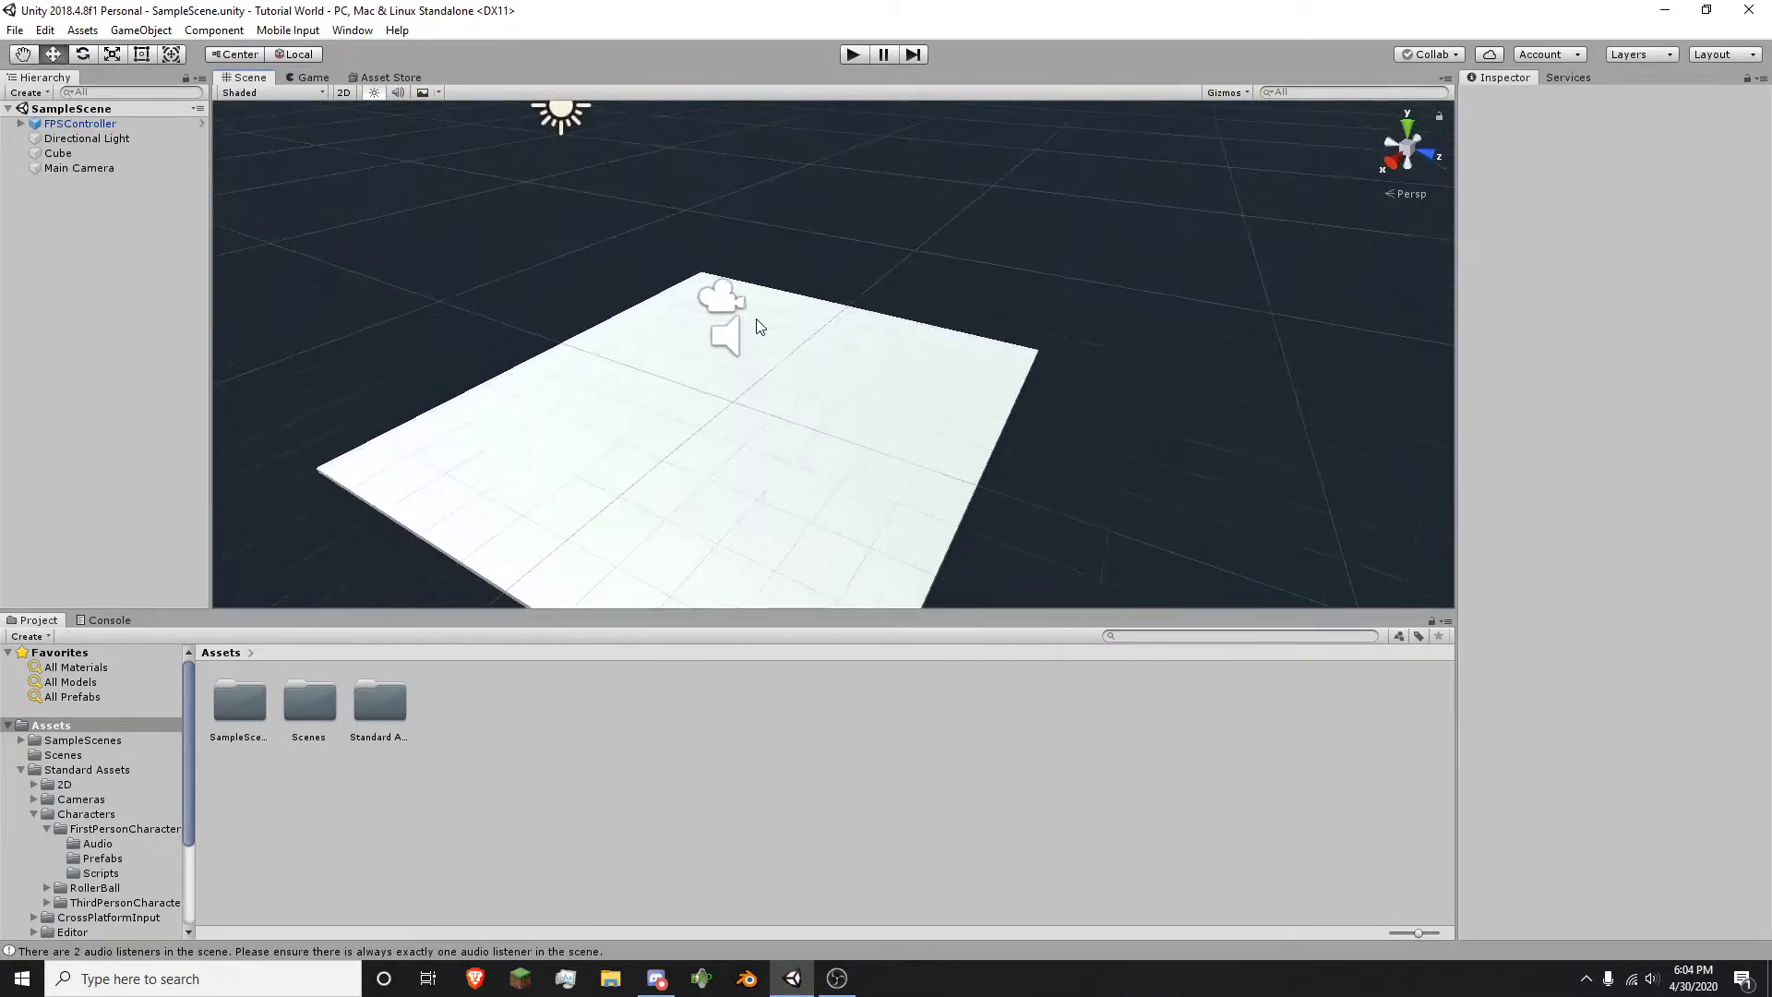
# - Collapse the Standard Assets and SampleScenes folders in the project tree and return to the Assets root
pyautogui.click(20, 769)
pyautogui.click(33, 740)
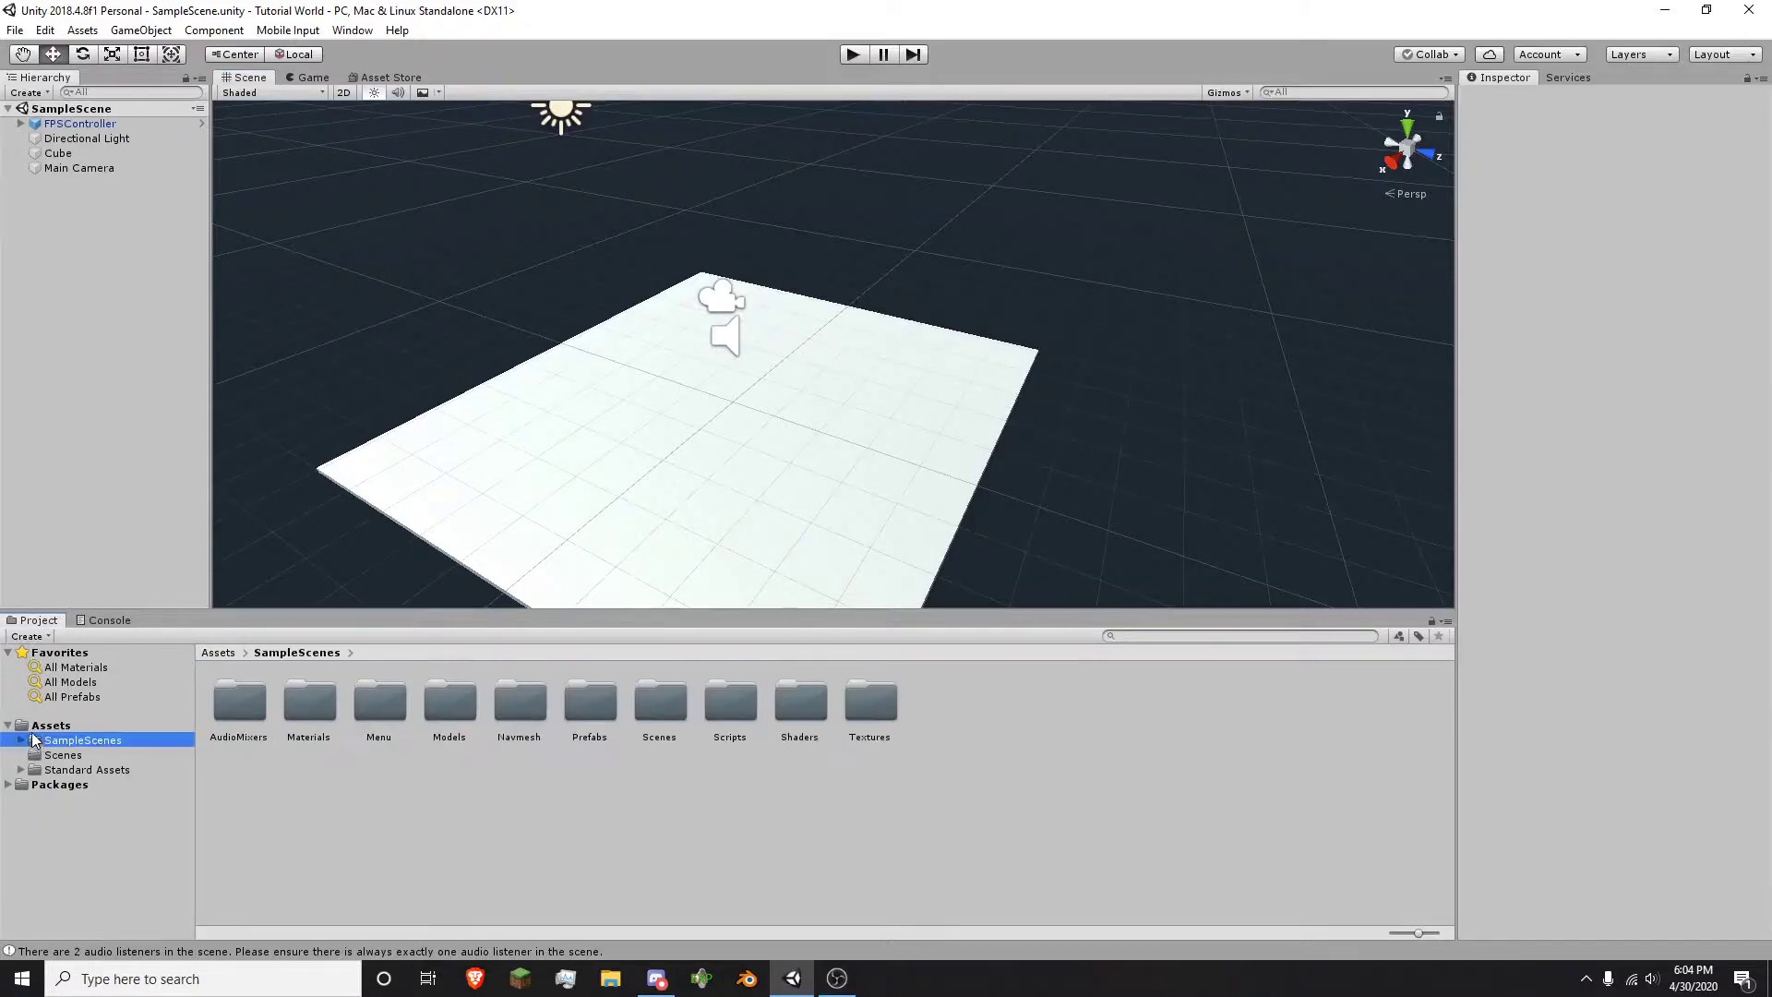
pyautogui.click(20, 740)
pyautogui.click(57, 725)
pyautogui.click(20, 741)
pyautogui.moveTo(632, 519); pyautogui.dragTo(701, 406, button='right')
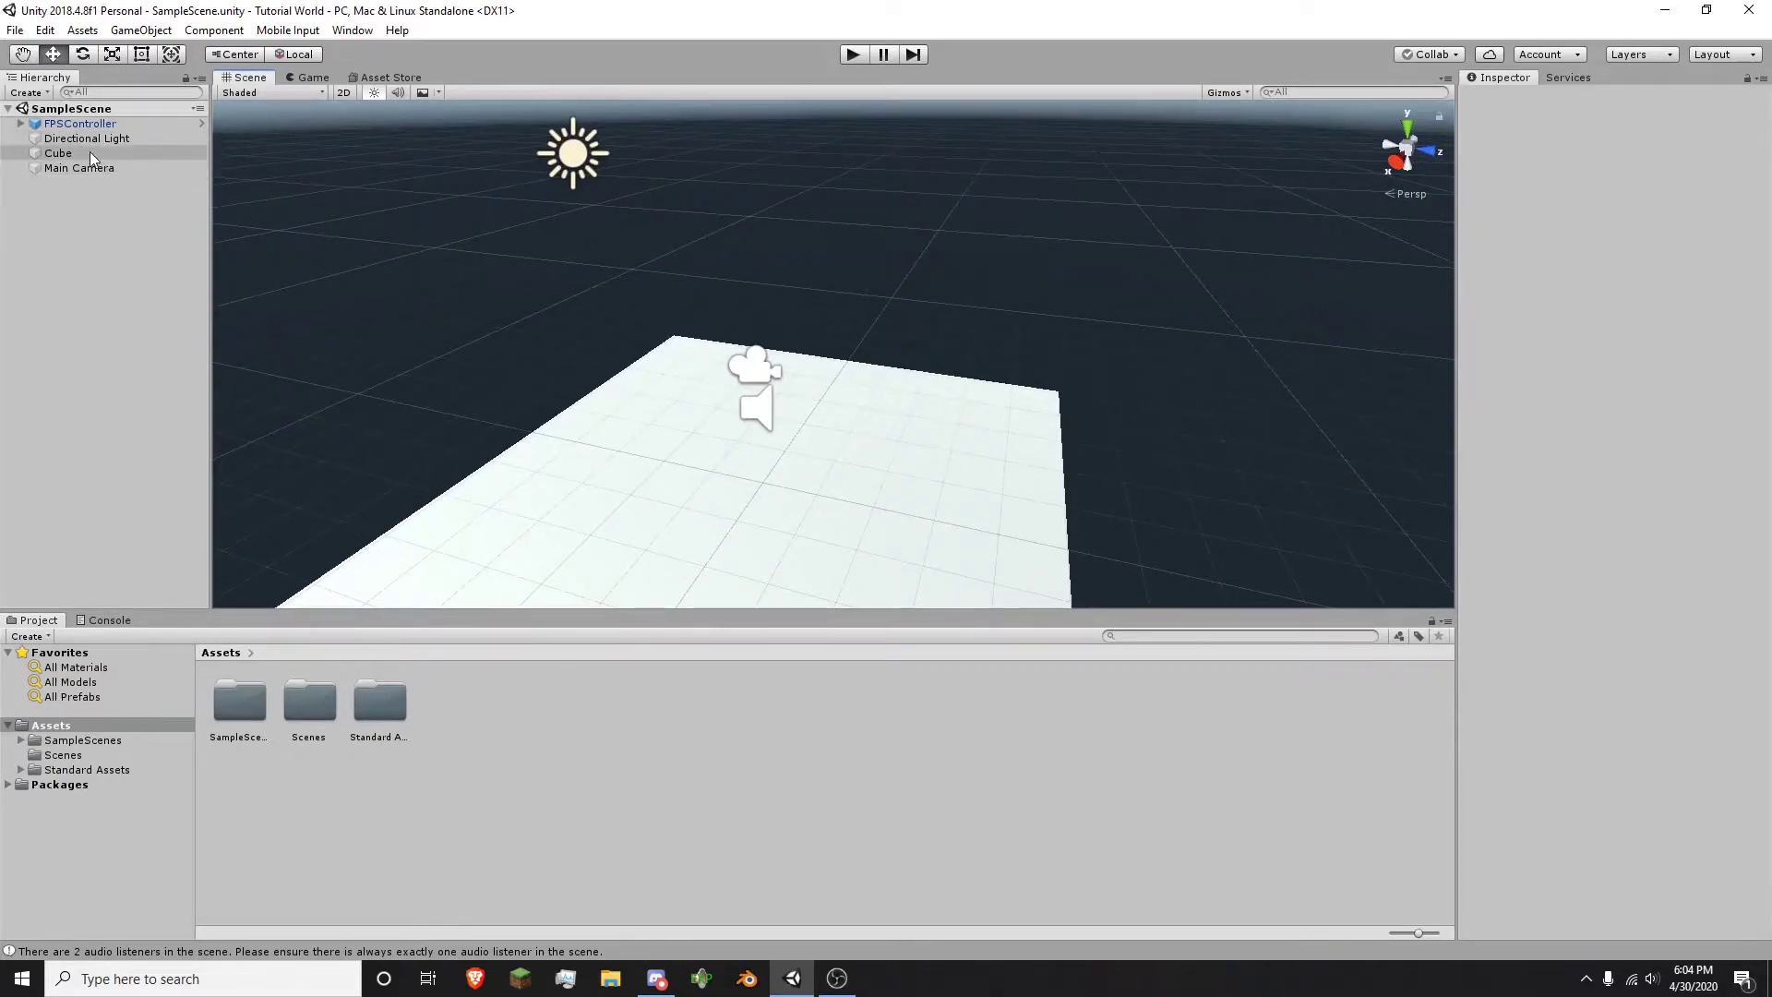
# - Create a Render Texture in the Assets folder and name it MinimapTexture
pyautogui.moveTo(1033, 314); pyautogui.dragTo(957, 310, button='right')
pyautogui.scroll(-4, 958, 309)
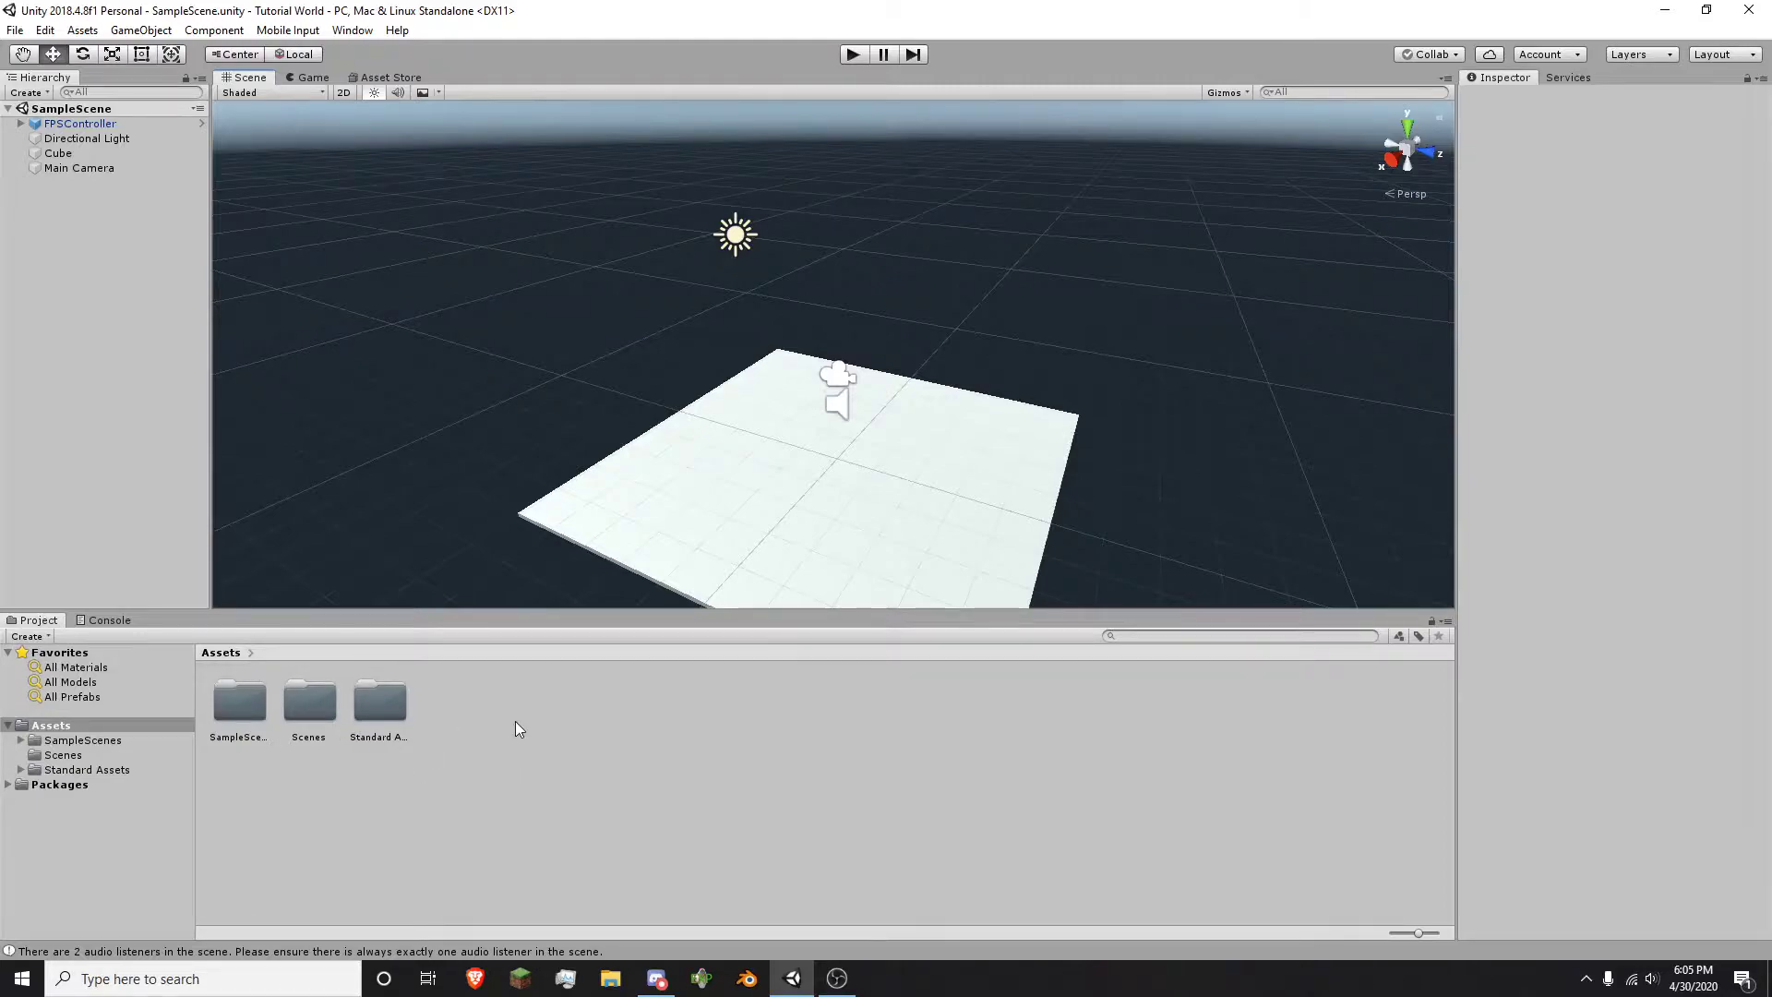
pyautogui.rightClick(476, 685)
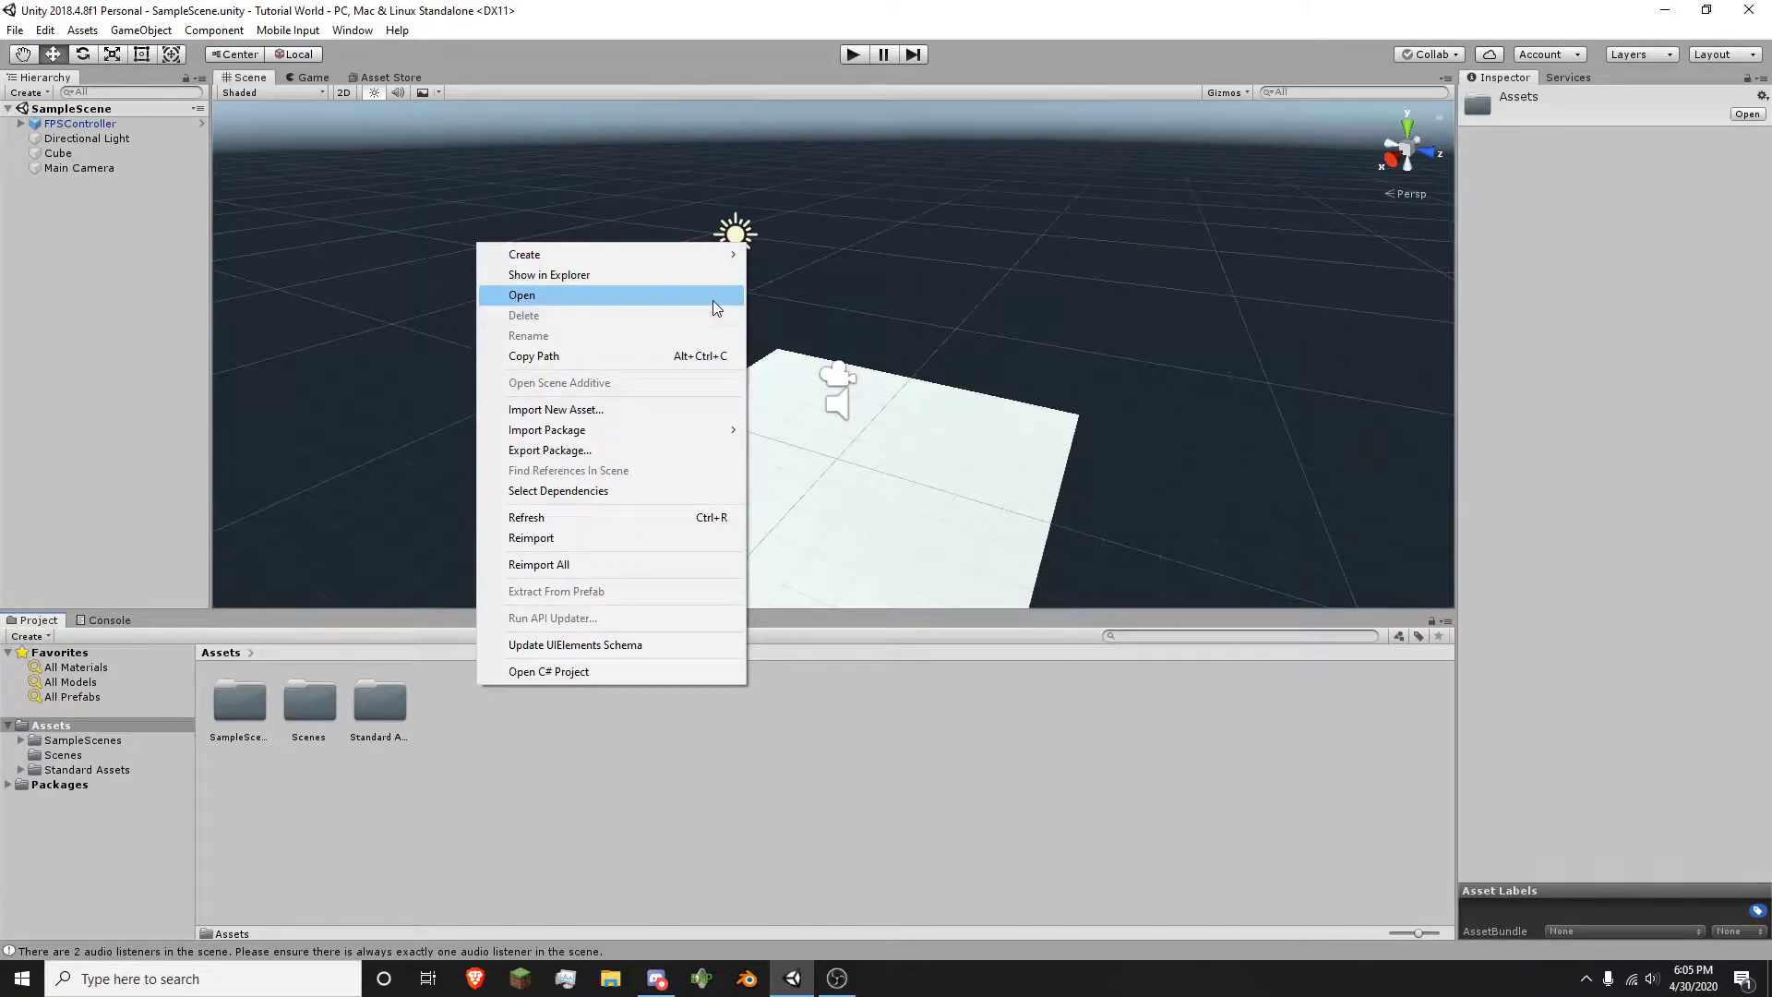
pyautogui.moveTo(716, 248)
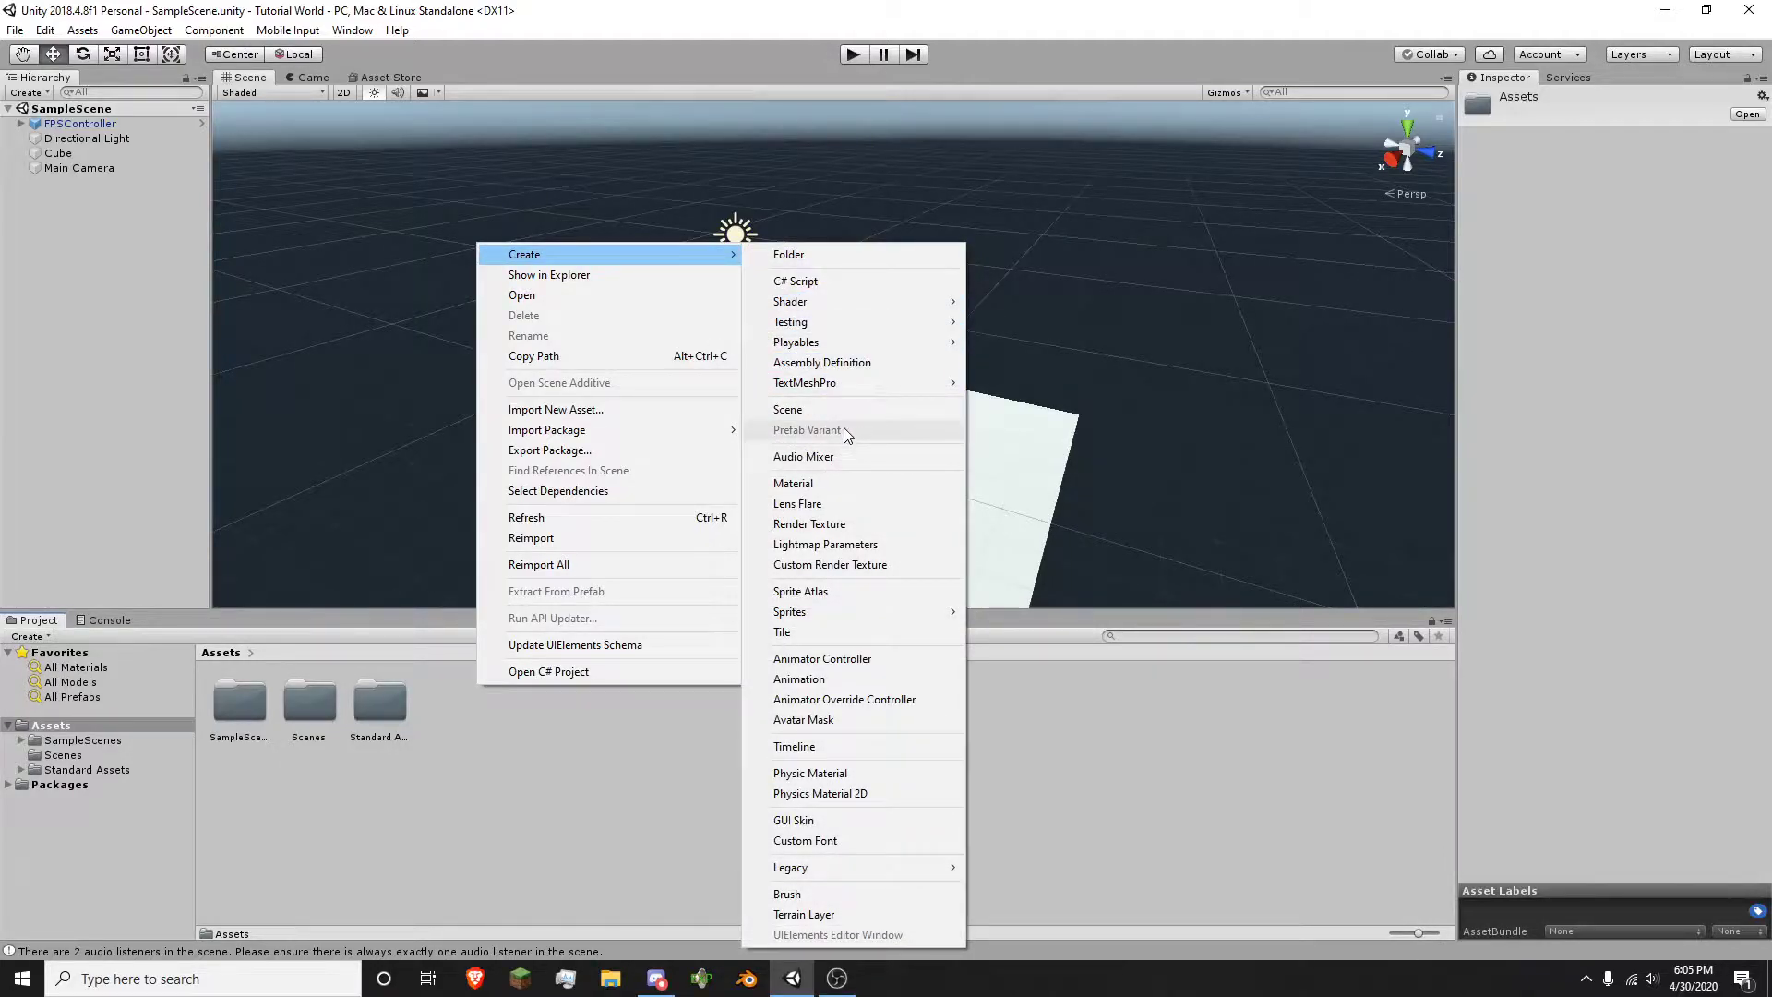
pyautogui.click(812, 524)
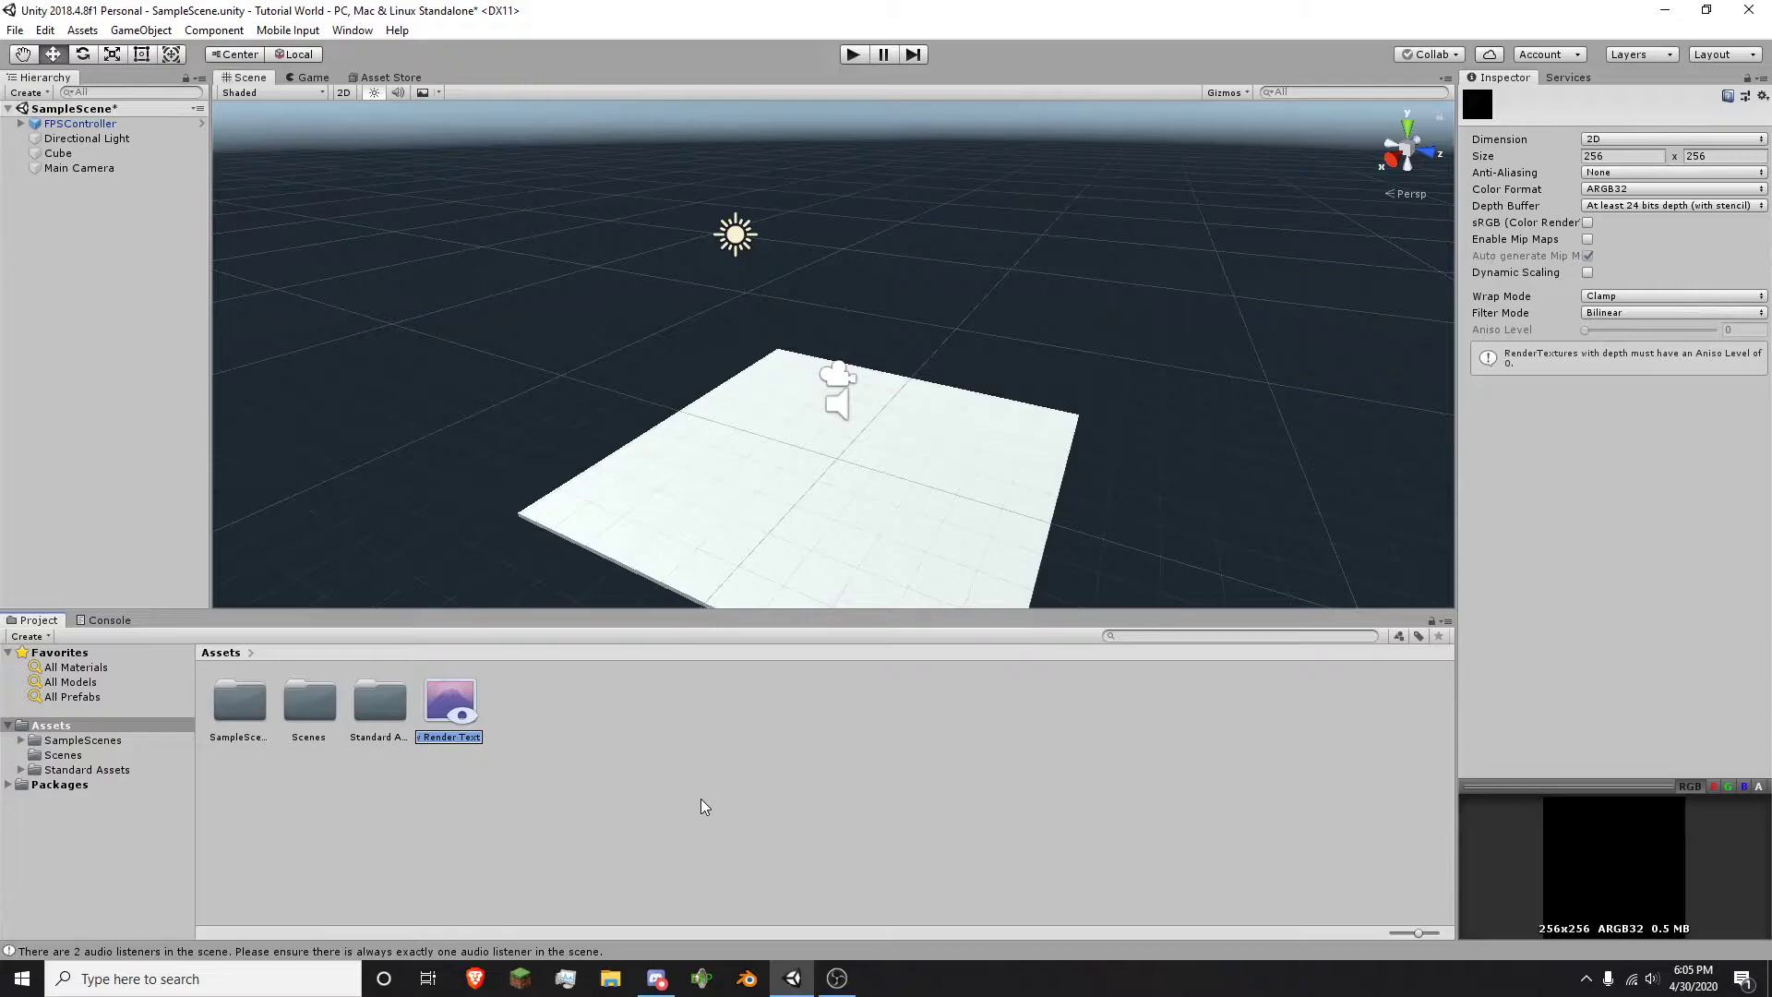
pyautogui.write('MinimapTexture')
pyautogui.press('Return')
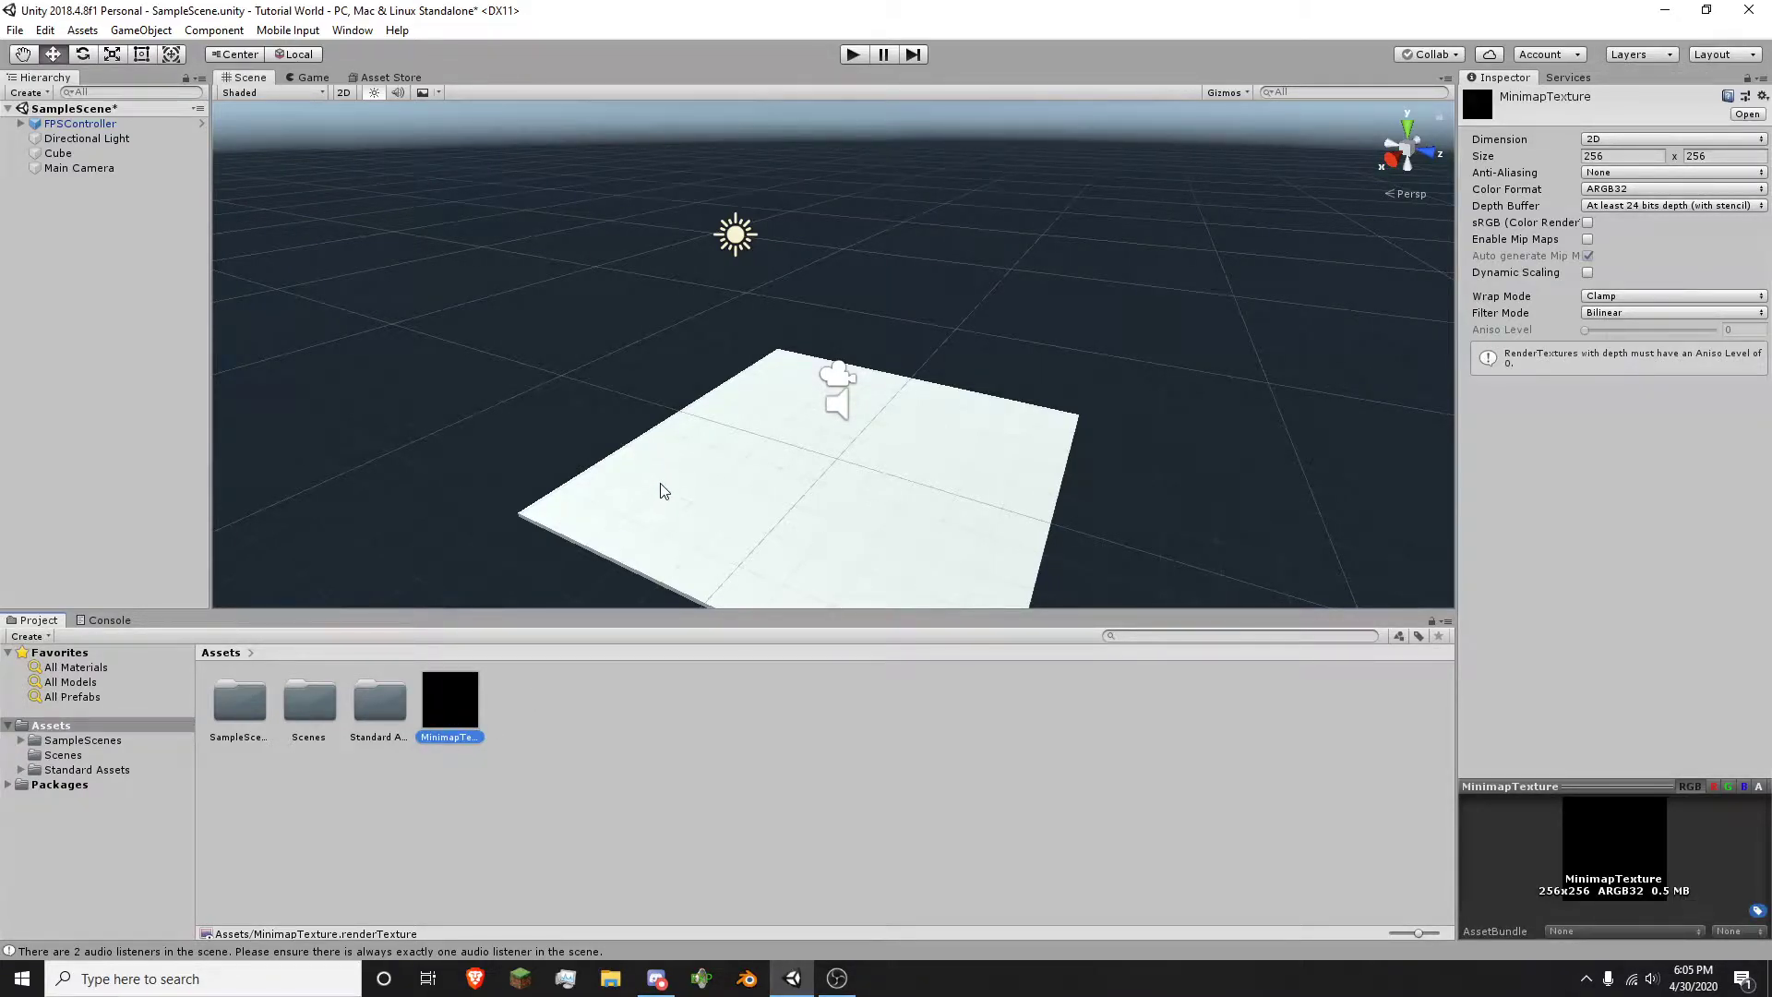
# - Delete the Main Camera object from the scene
pyautogui.moveTo(916, 429); pyautogui.dragTo(718, 396, button='right')
pyautogui.click(498, 763)
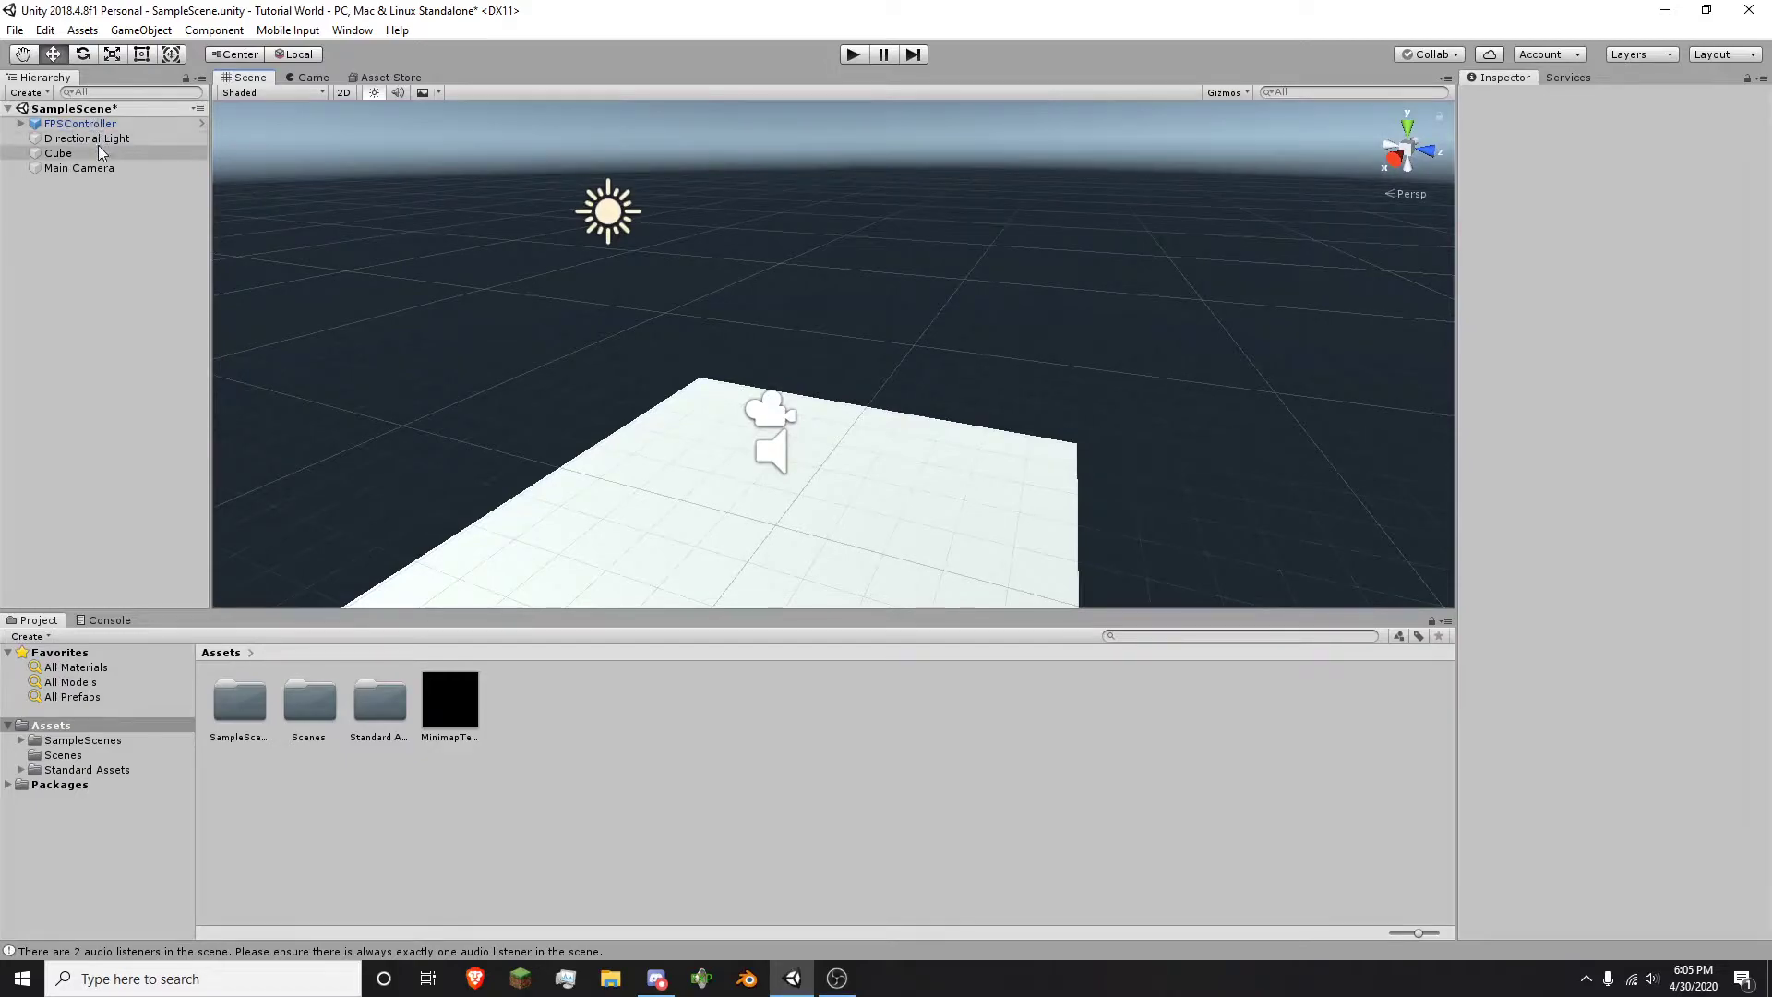
pyautogui.click(81, 123)
pyautogui.moveTo(763, 301); pyautogui.dragTo(794, 271, button='right')
pyautogui.click(79, 168)
pyautogui.press('s')
pyautogui.press('Delete')
# - Add a new camera to the scene and move it off the floor to about Z -10.3
pyautogui.rightClick(76, 311)
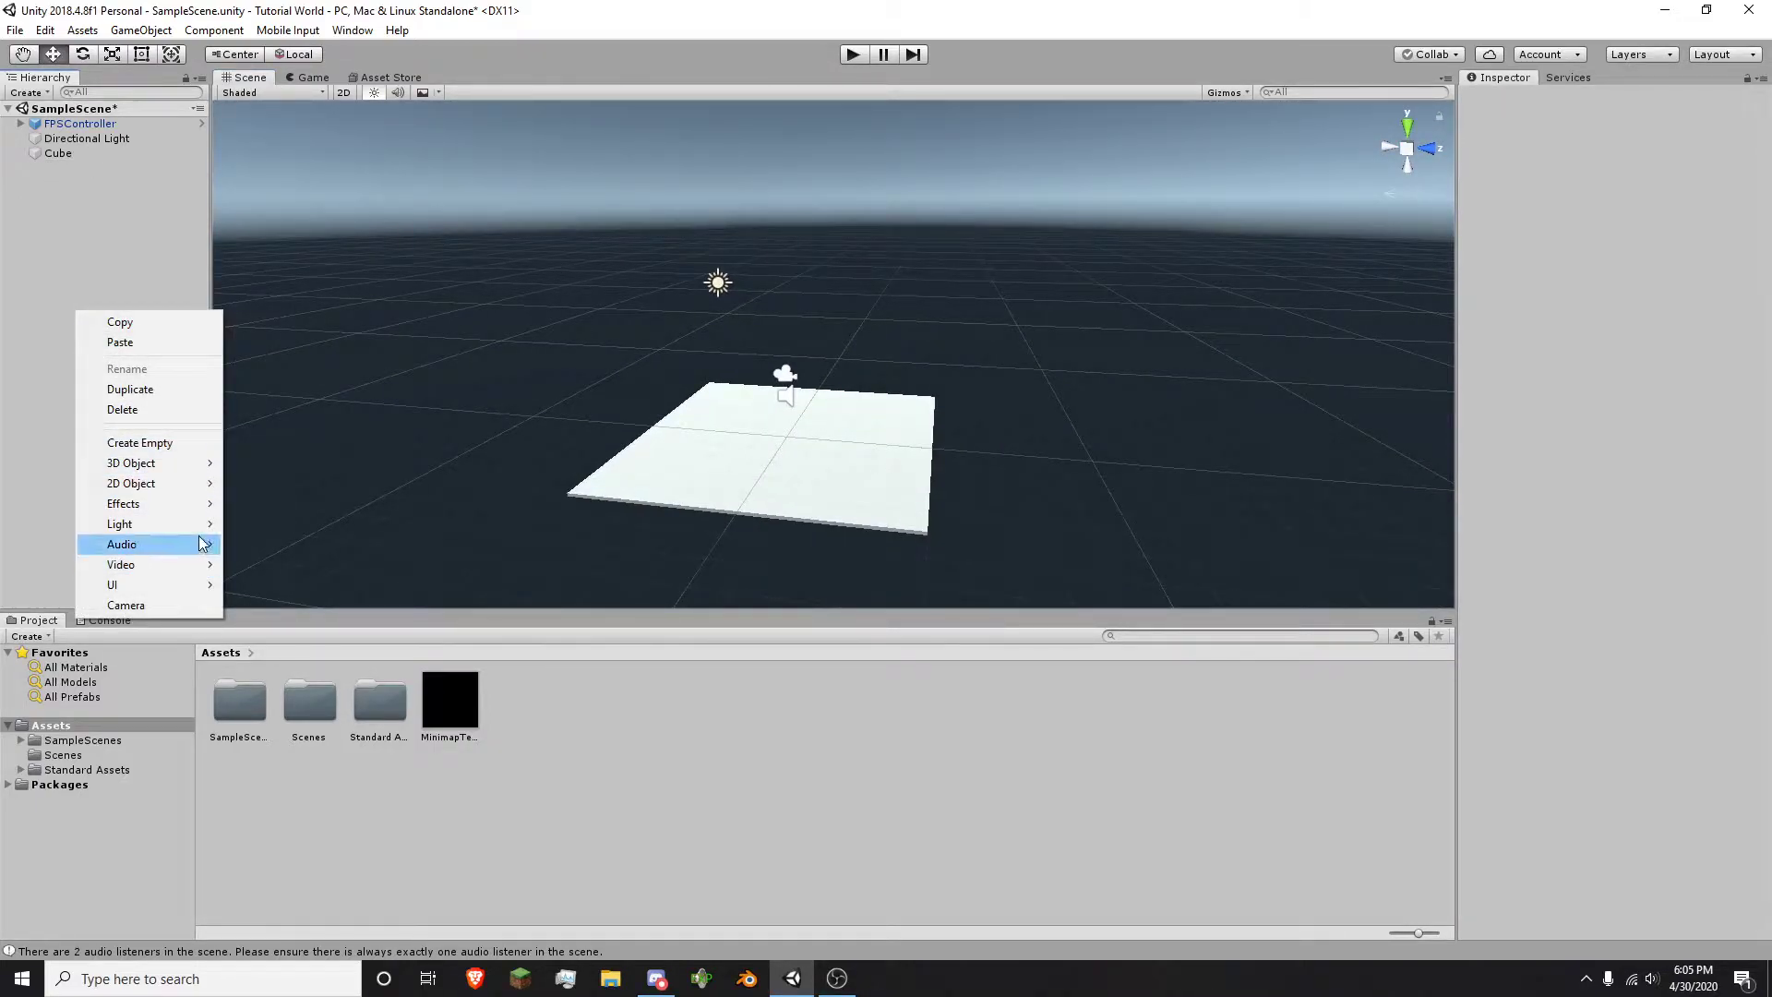
pyautogui.click(175, 605)
pyautogui.moveTo(956, 324)
pyautogui.mouseDown(button='right')
pyautogui.moveTo(1017, 308)
pyautogui.moveTo(967, 347)
pyautogui.mouseUp(button='right')
pyautogui.press('w')
pyautogui.moveTo(951, 369); pyautogui.dragTo(428, 377)
pyautogui.moveTo(428, 376); pyautogui.dragTo(617, 348, button='right')
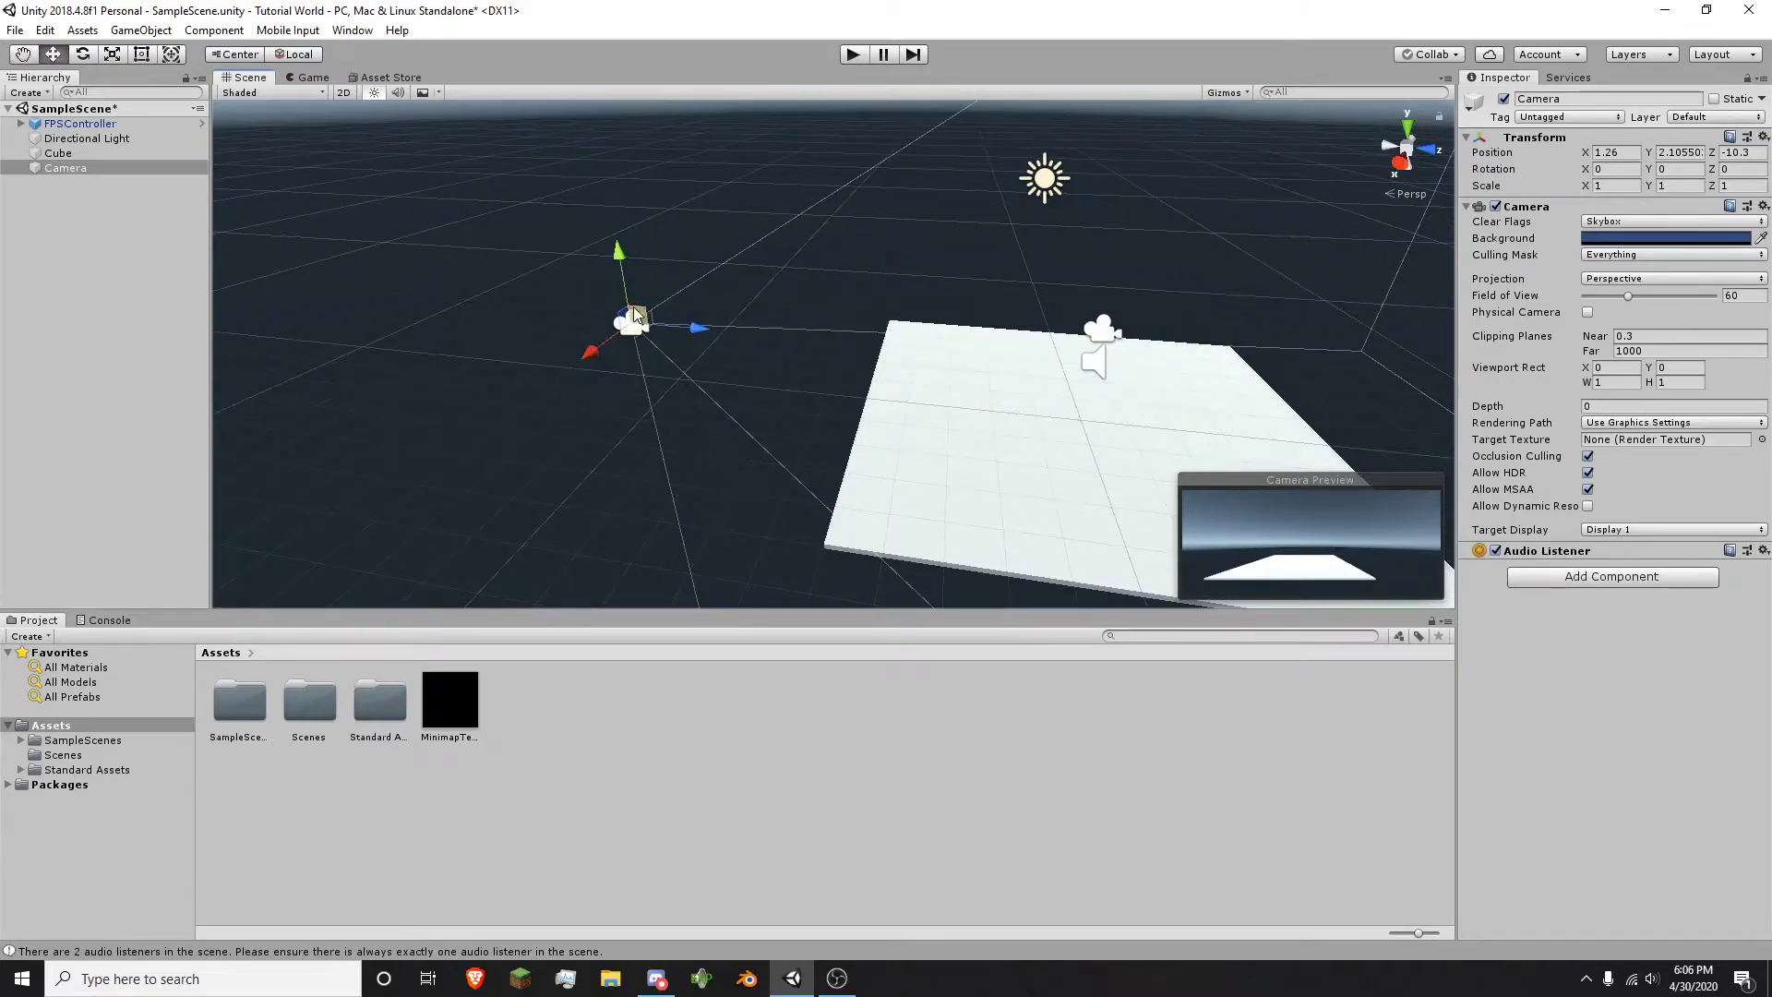
pyautogui.moveTo(781, 275); pyautogui.dragTo(836, 274, button='right')
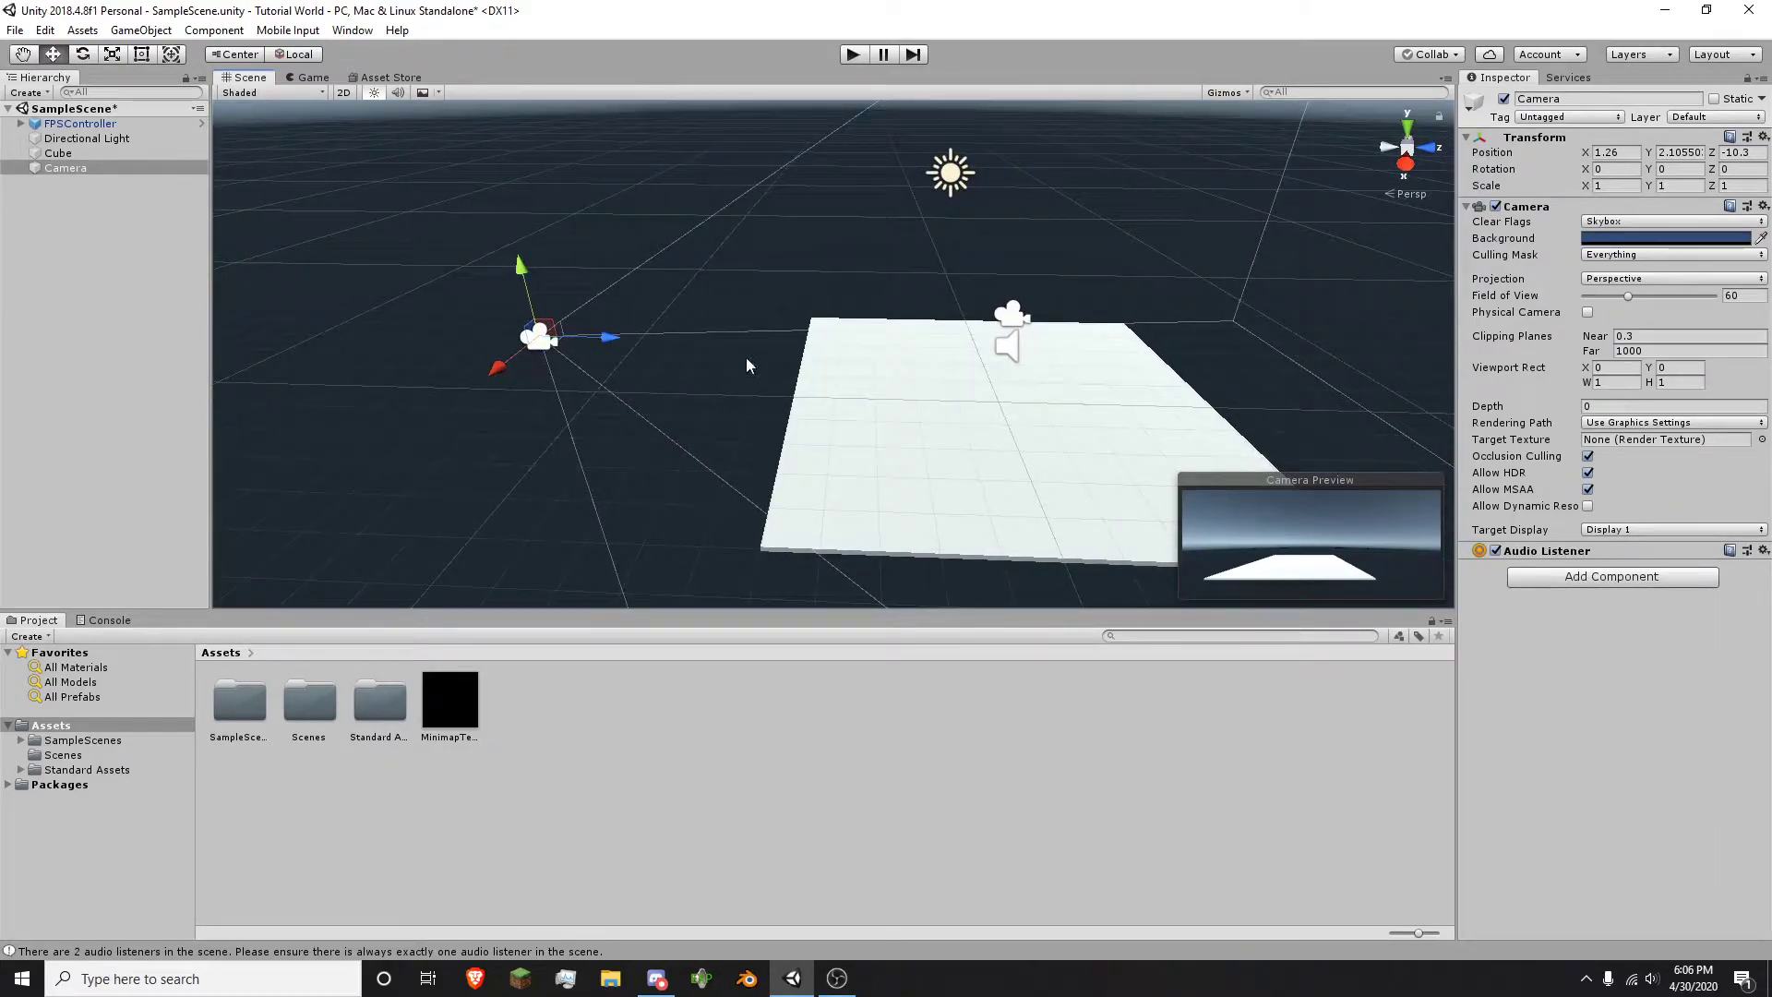
pyautogui.moveTo(816, 309); pyautogui.dragTo(777, 303, button='right')
# - Rename the Cube object to Floor
pyautogui.rightClick(88, 231)
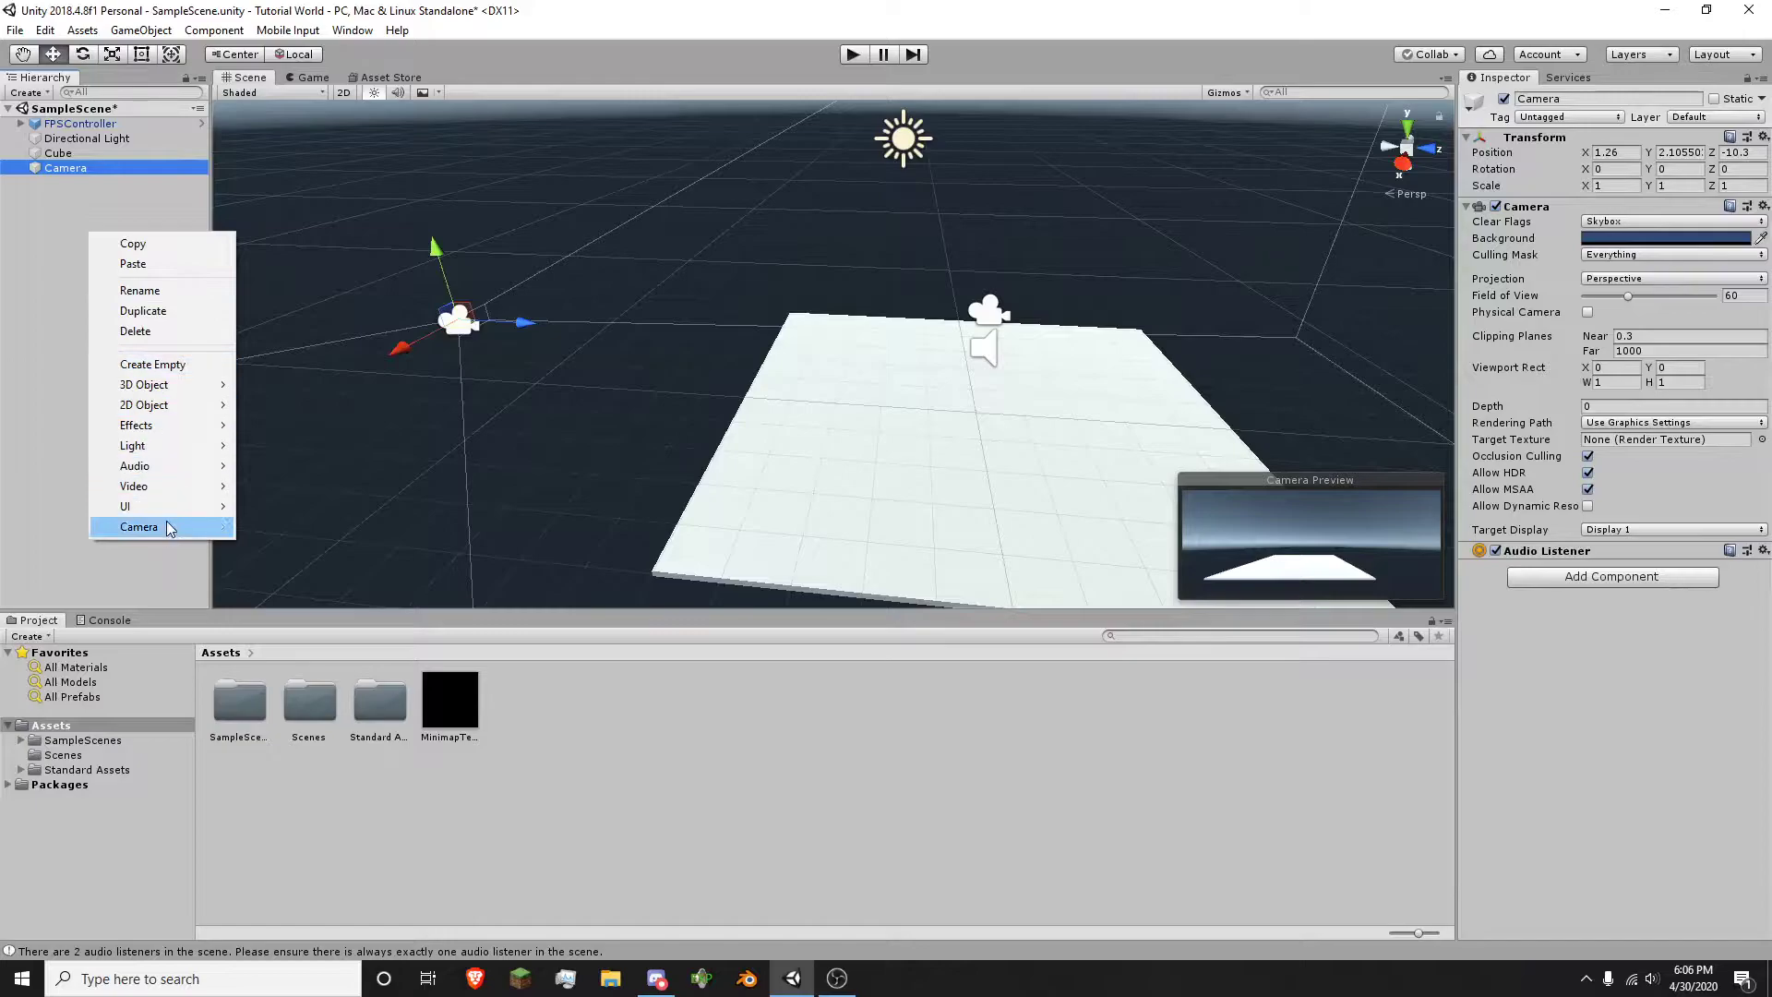
pyautogui.click(63, 236)
pyautogui.click(72, 152)
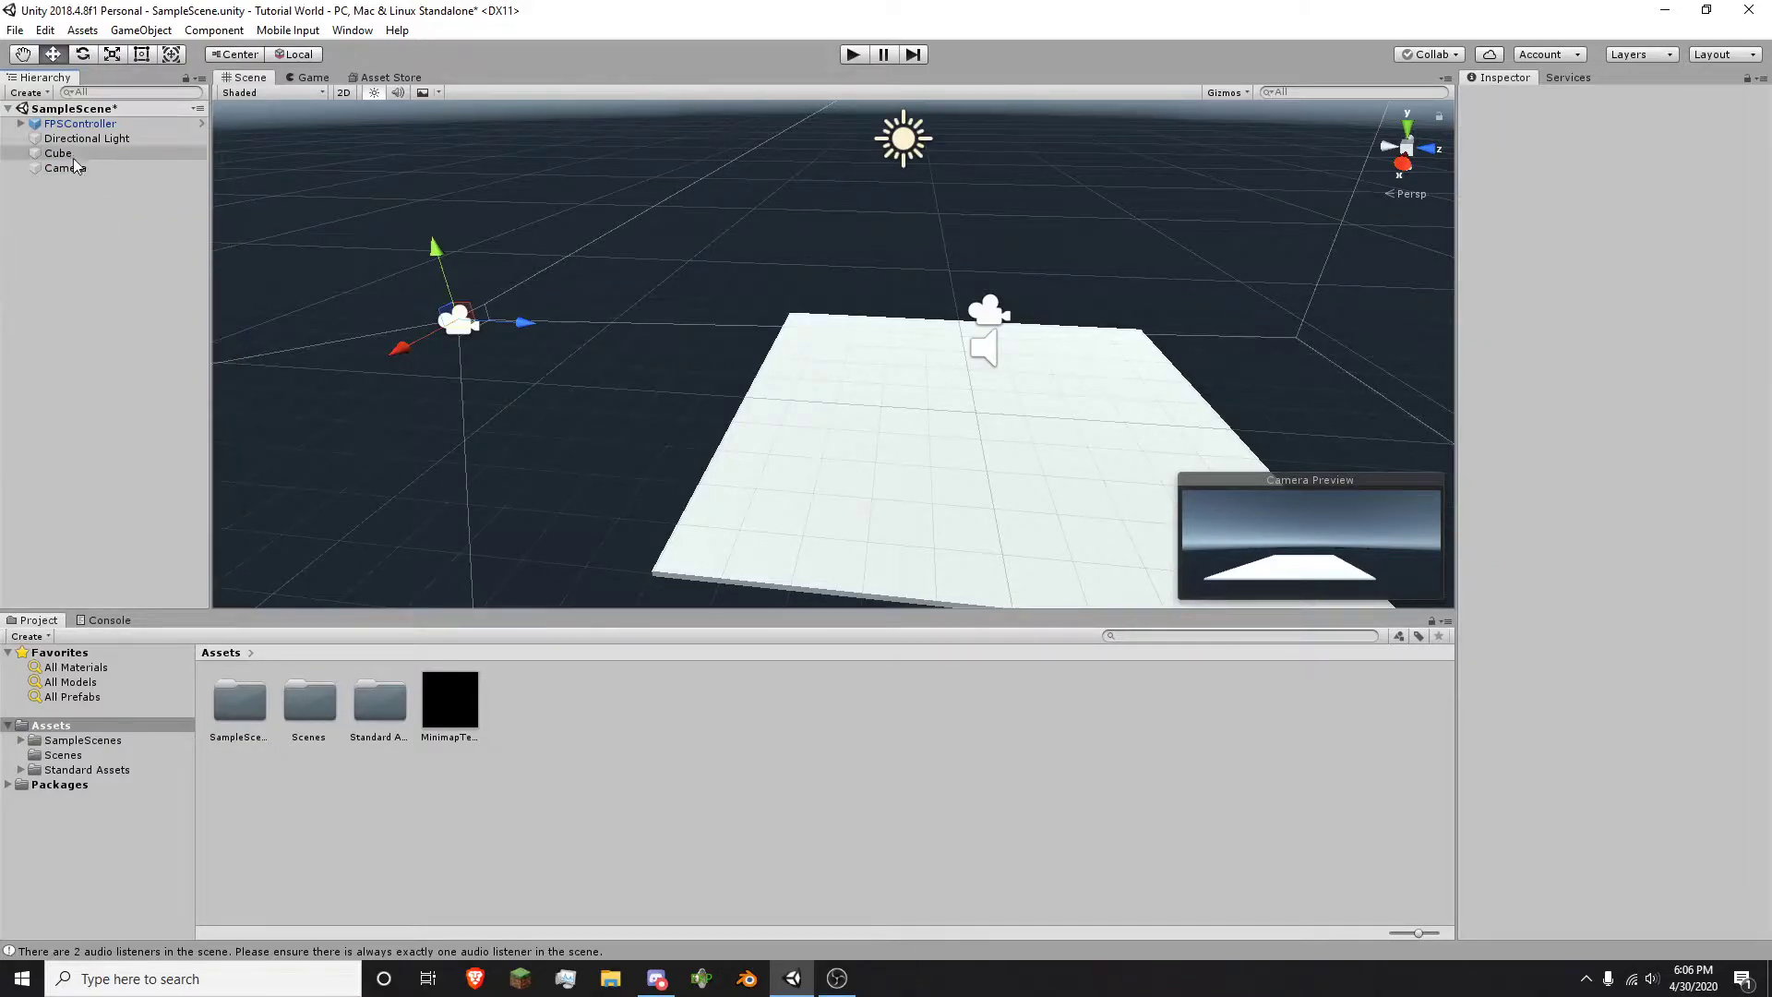
pyautogui.click(73, 172)
pyautogui.click(48, 153)
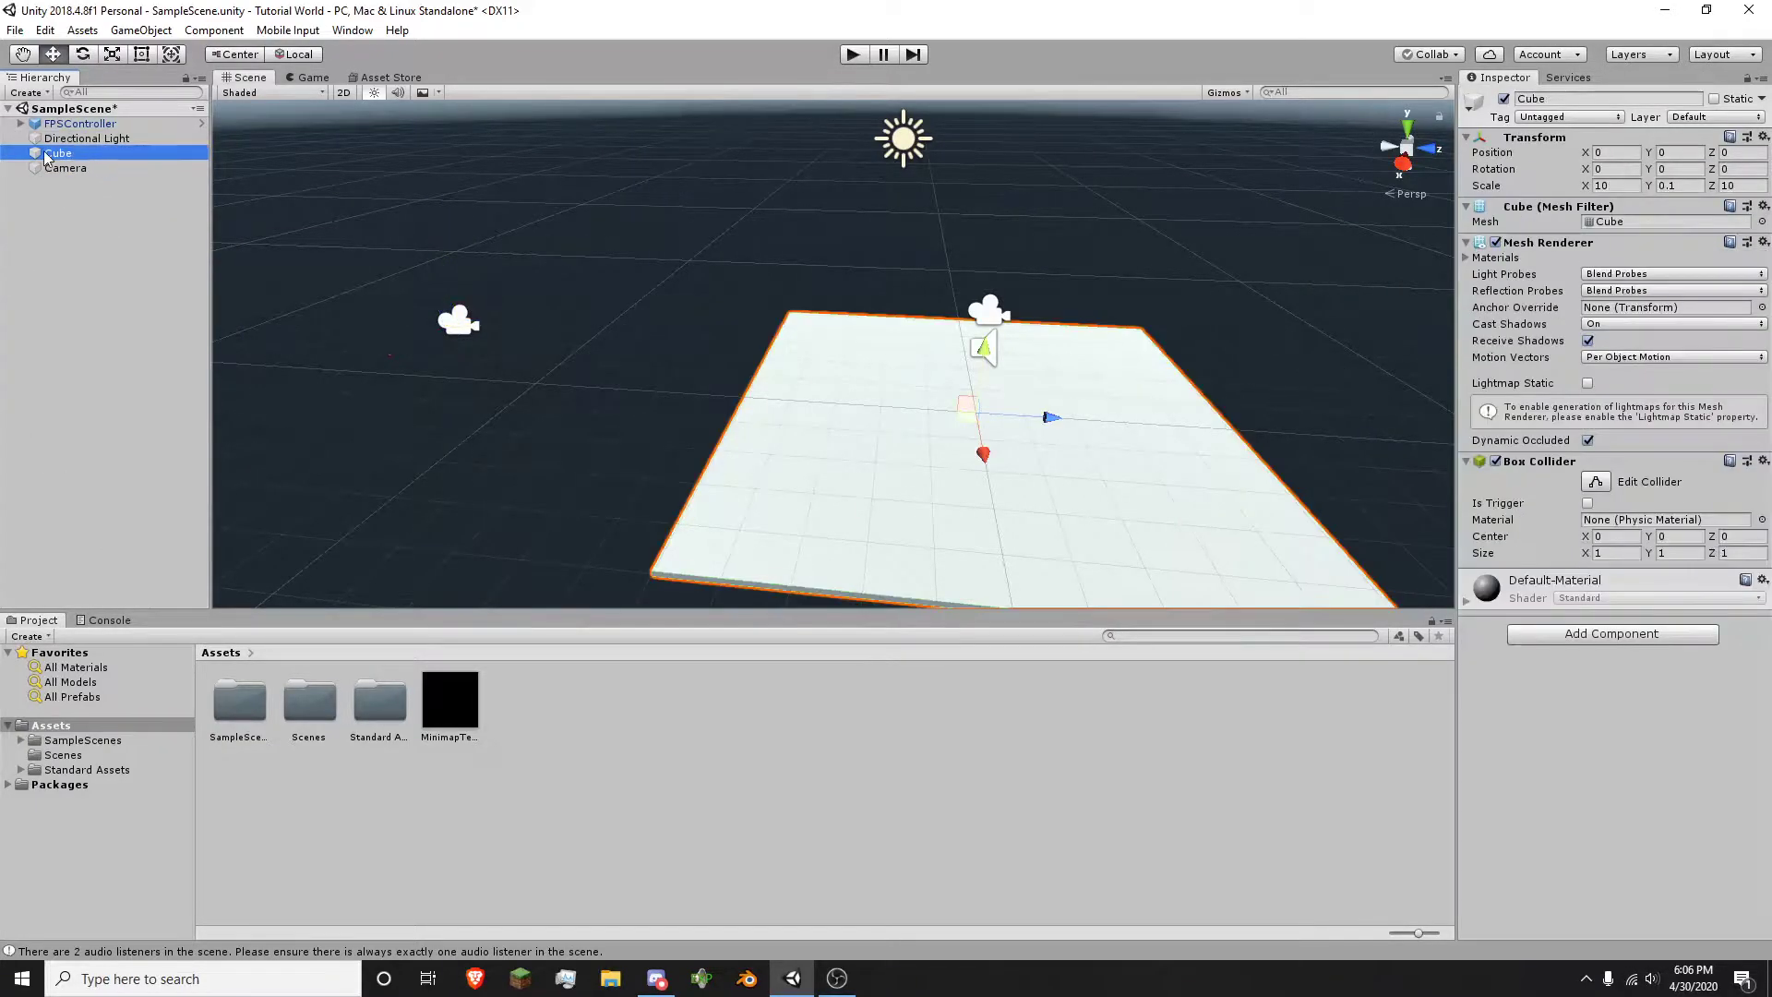
pyautogui.click(65, 151)
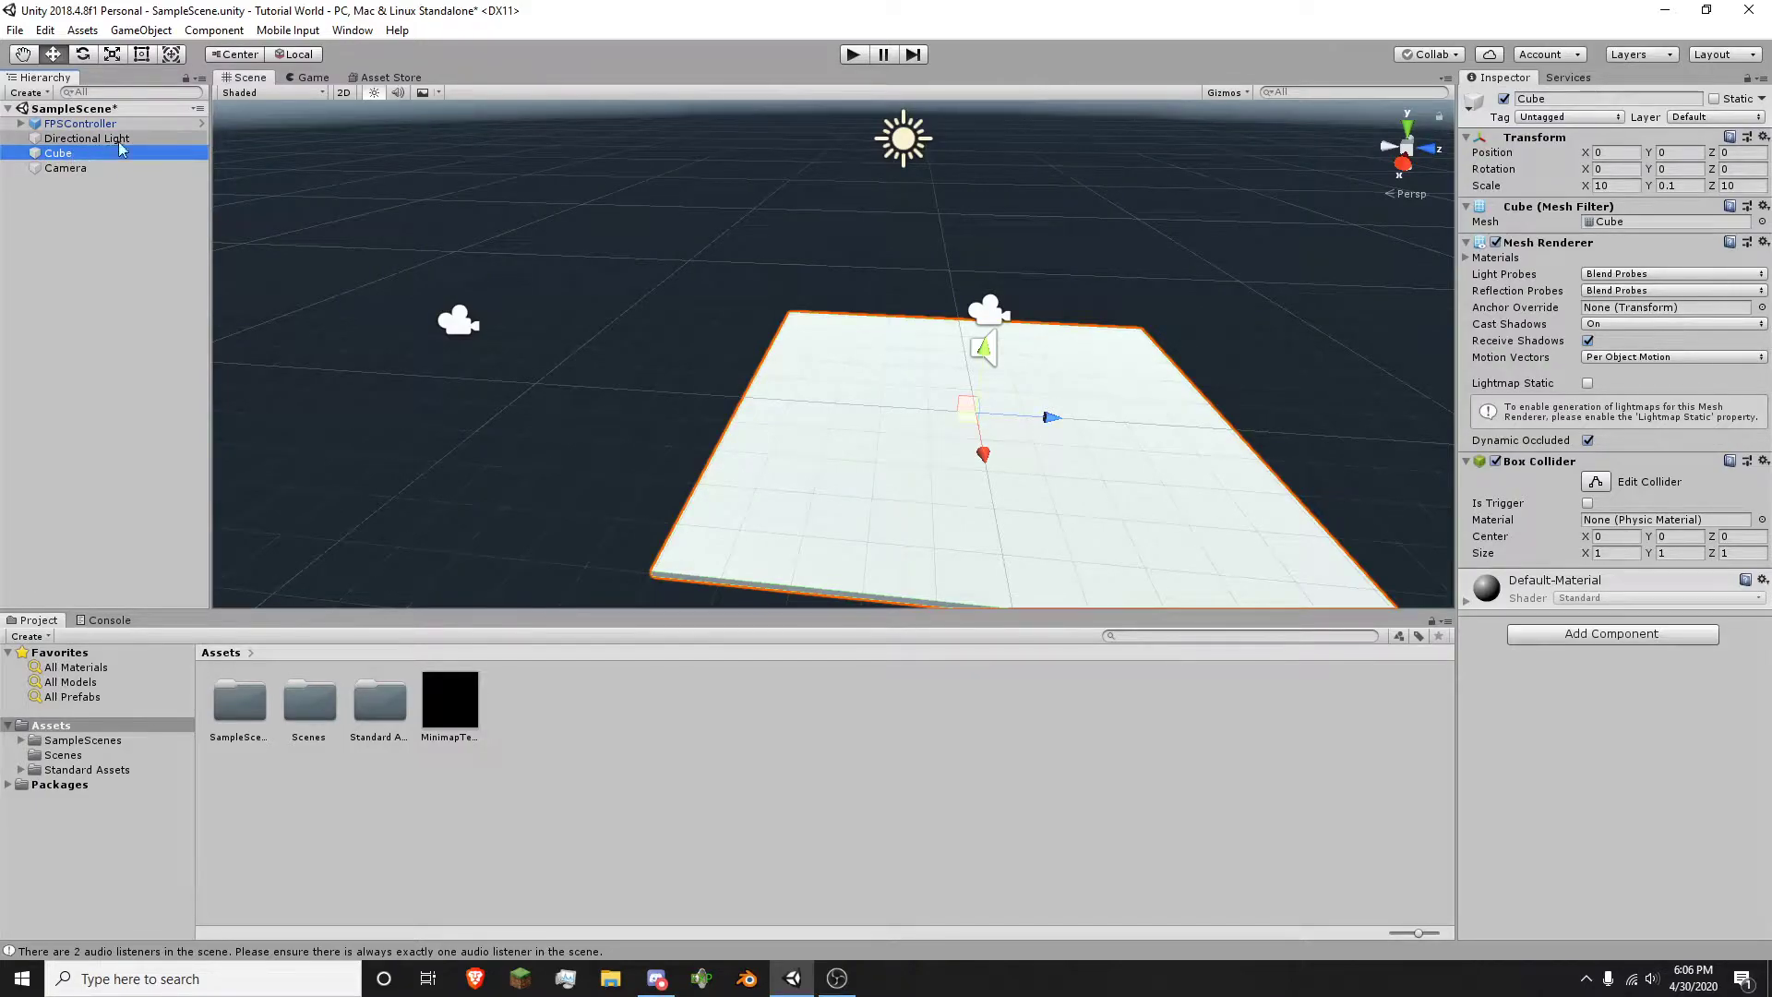
pyautogui.write('Floor')
pyautogui.press('Return')
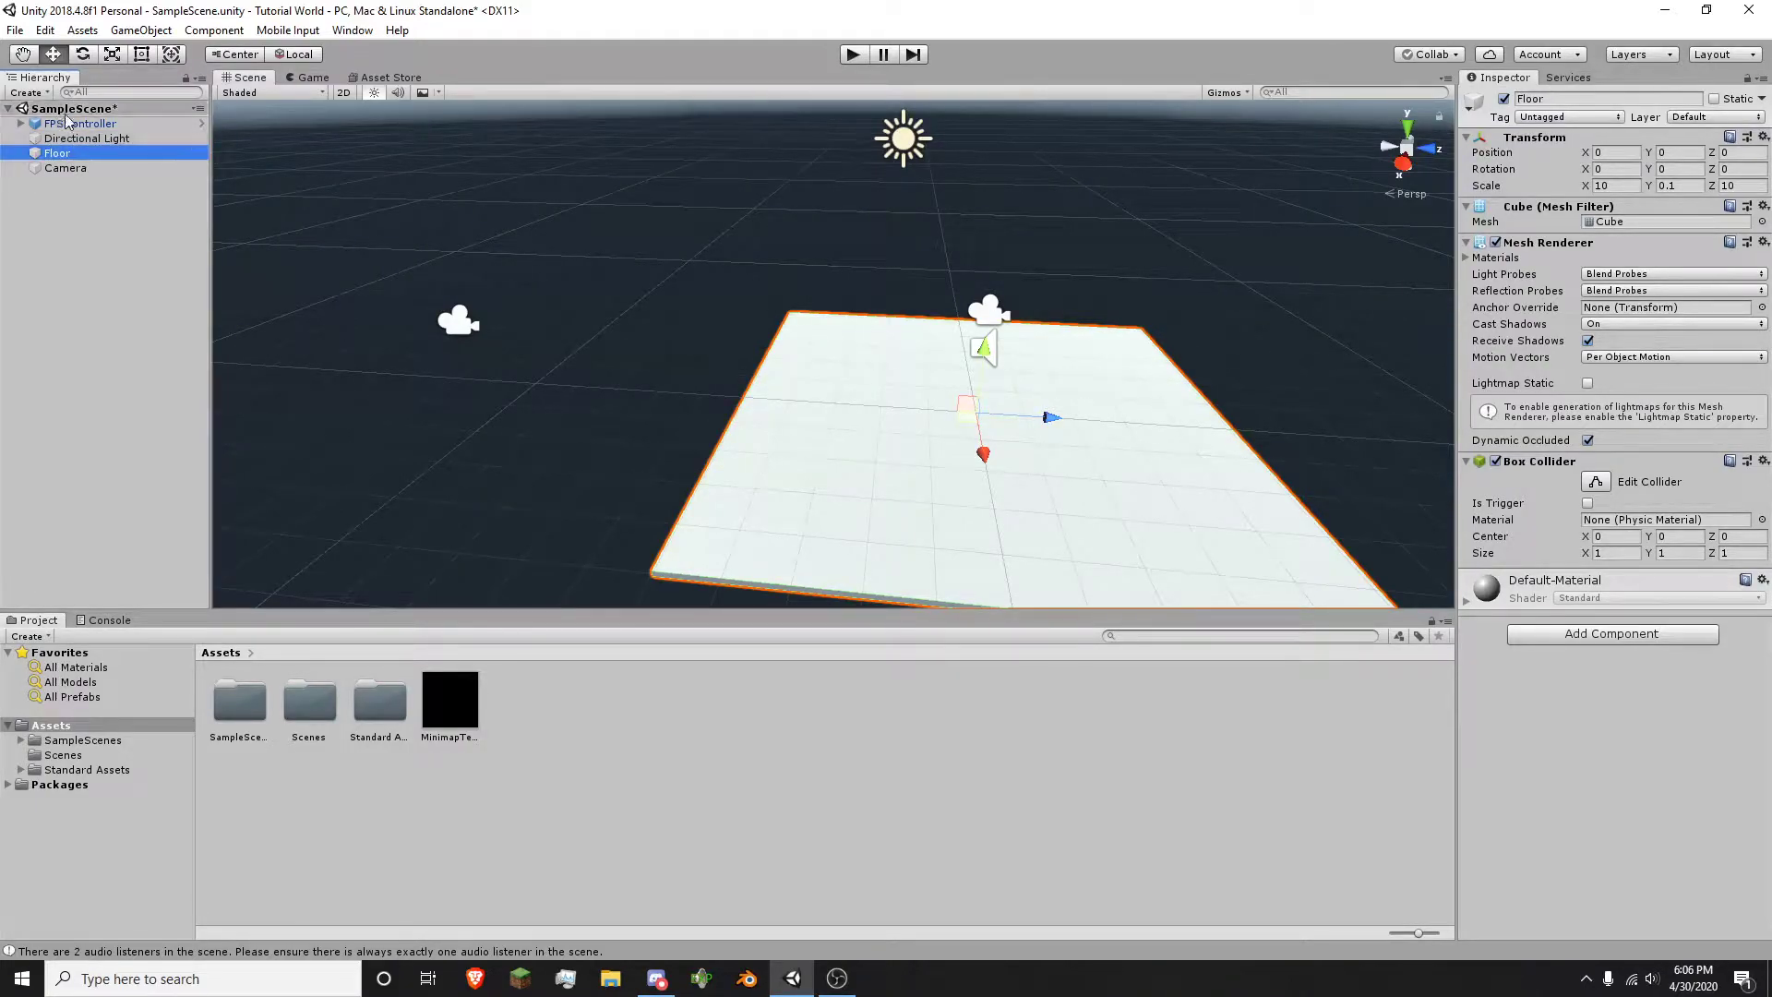
# - Move the new camera along the Z axis over the floor, to about Z -1.38
pyautogui.click(104, 169)
pyautogui.press('a')
pyautogui.moveTo(610, 213); pyautogui.dragTo(638, 242, button='right')
pyautogui.press('s')
pyautogui.moveTo(611, 297); pyautogui.dragTo(1024, 305)
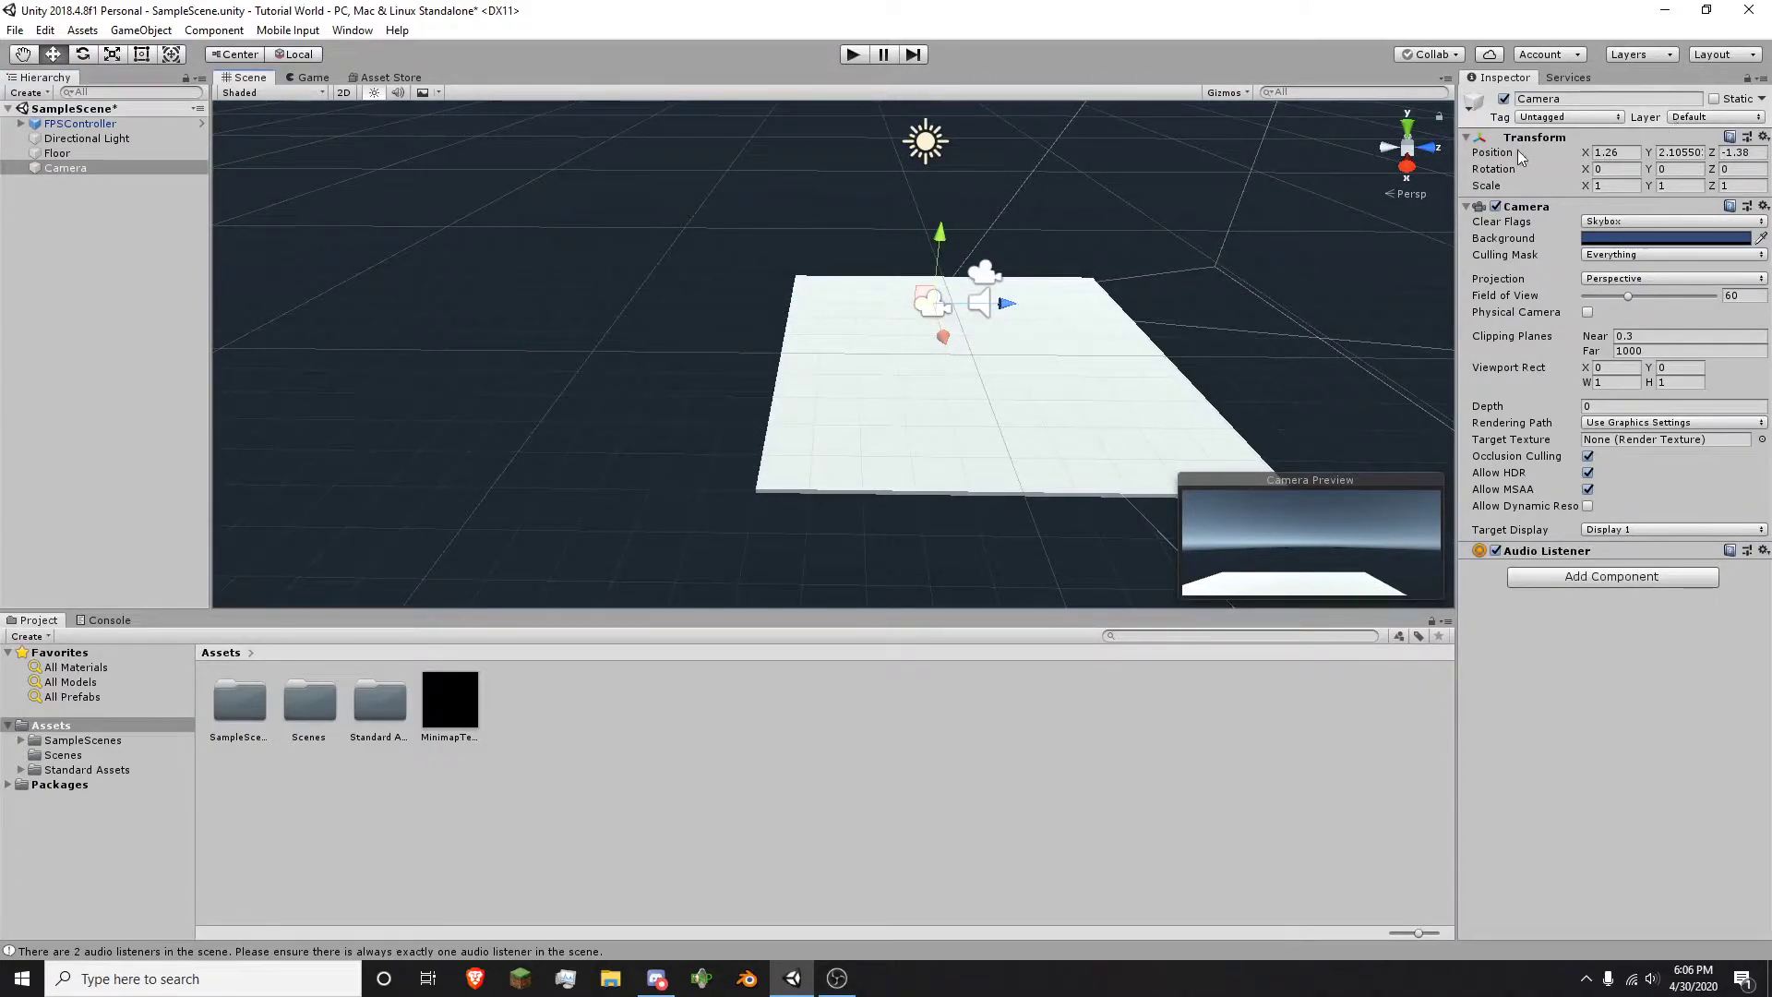
# - Try to set the camera's X, Y and Z position to 0 and undo the entries
pyautogui.click(1622, 153)
pyautogui.write('0')
pyautogui.press('Tab')
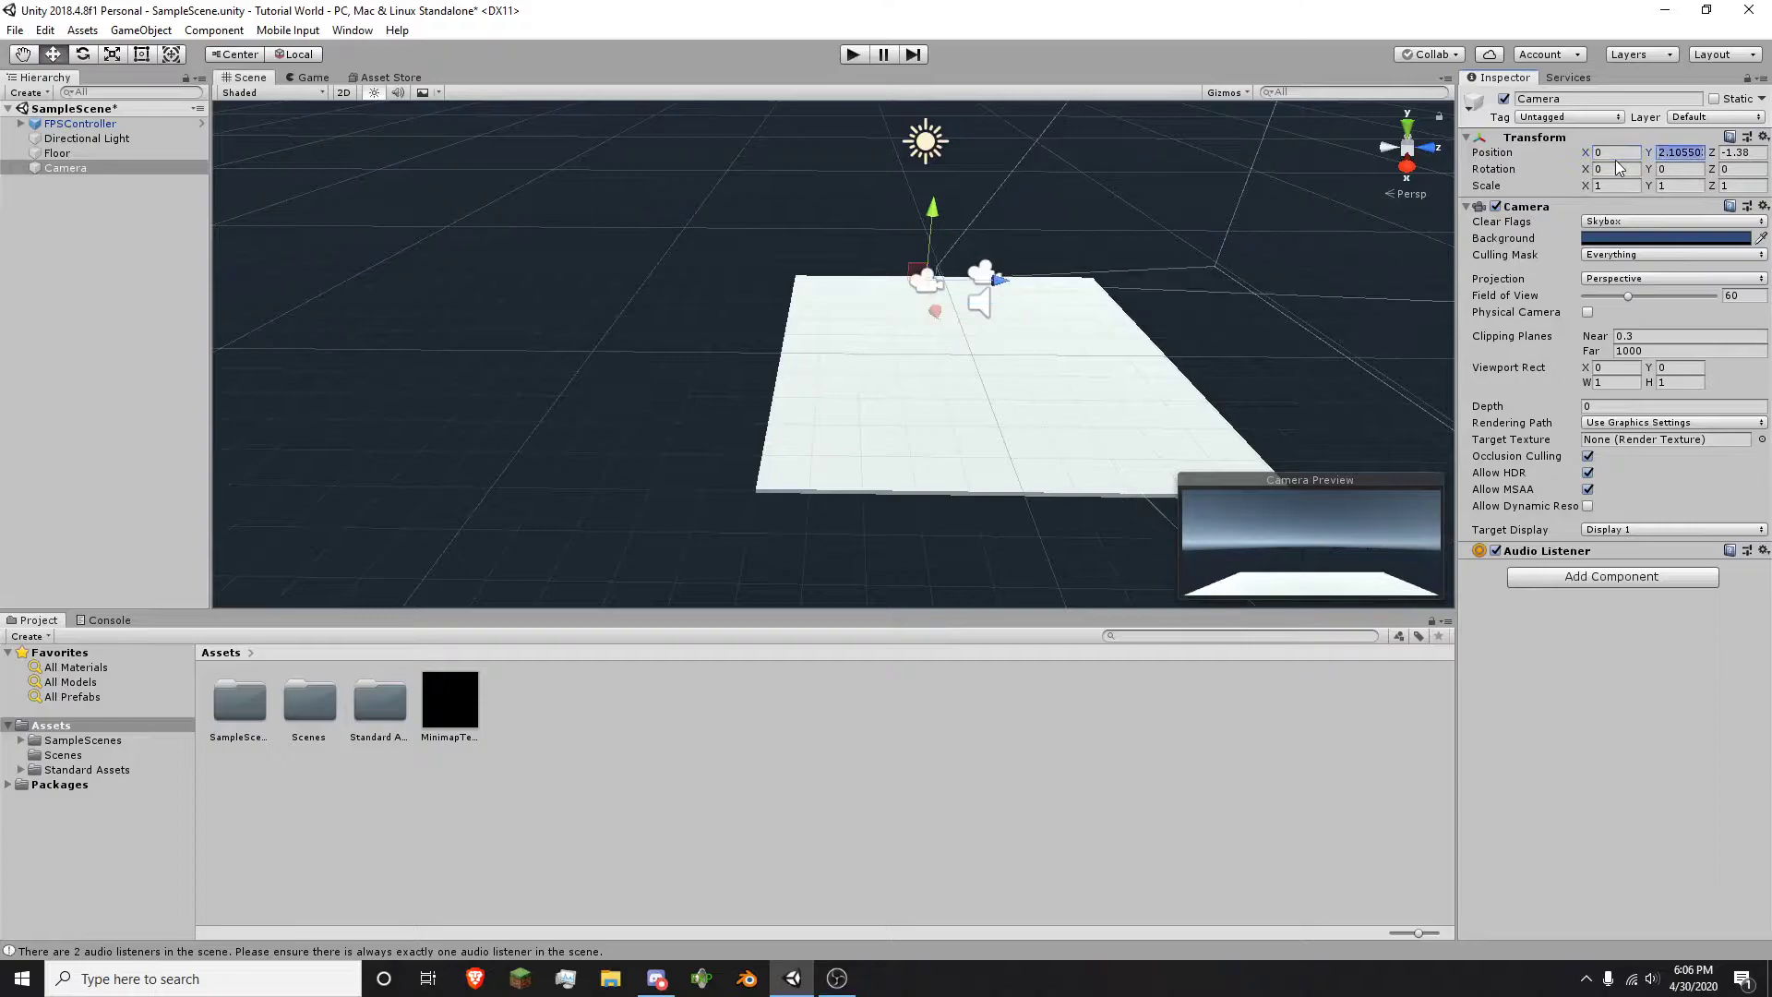
pyautogui.write('0')
pyautogui.press('Tab')
pyautogui.write('0')
pyautogui.hotkey('ctrl', 'z')
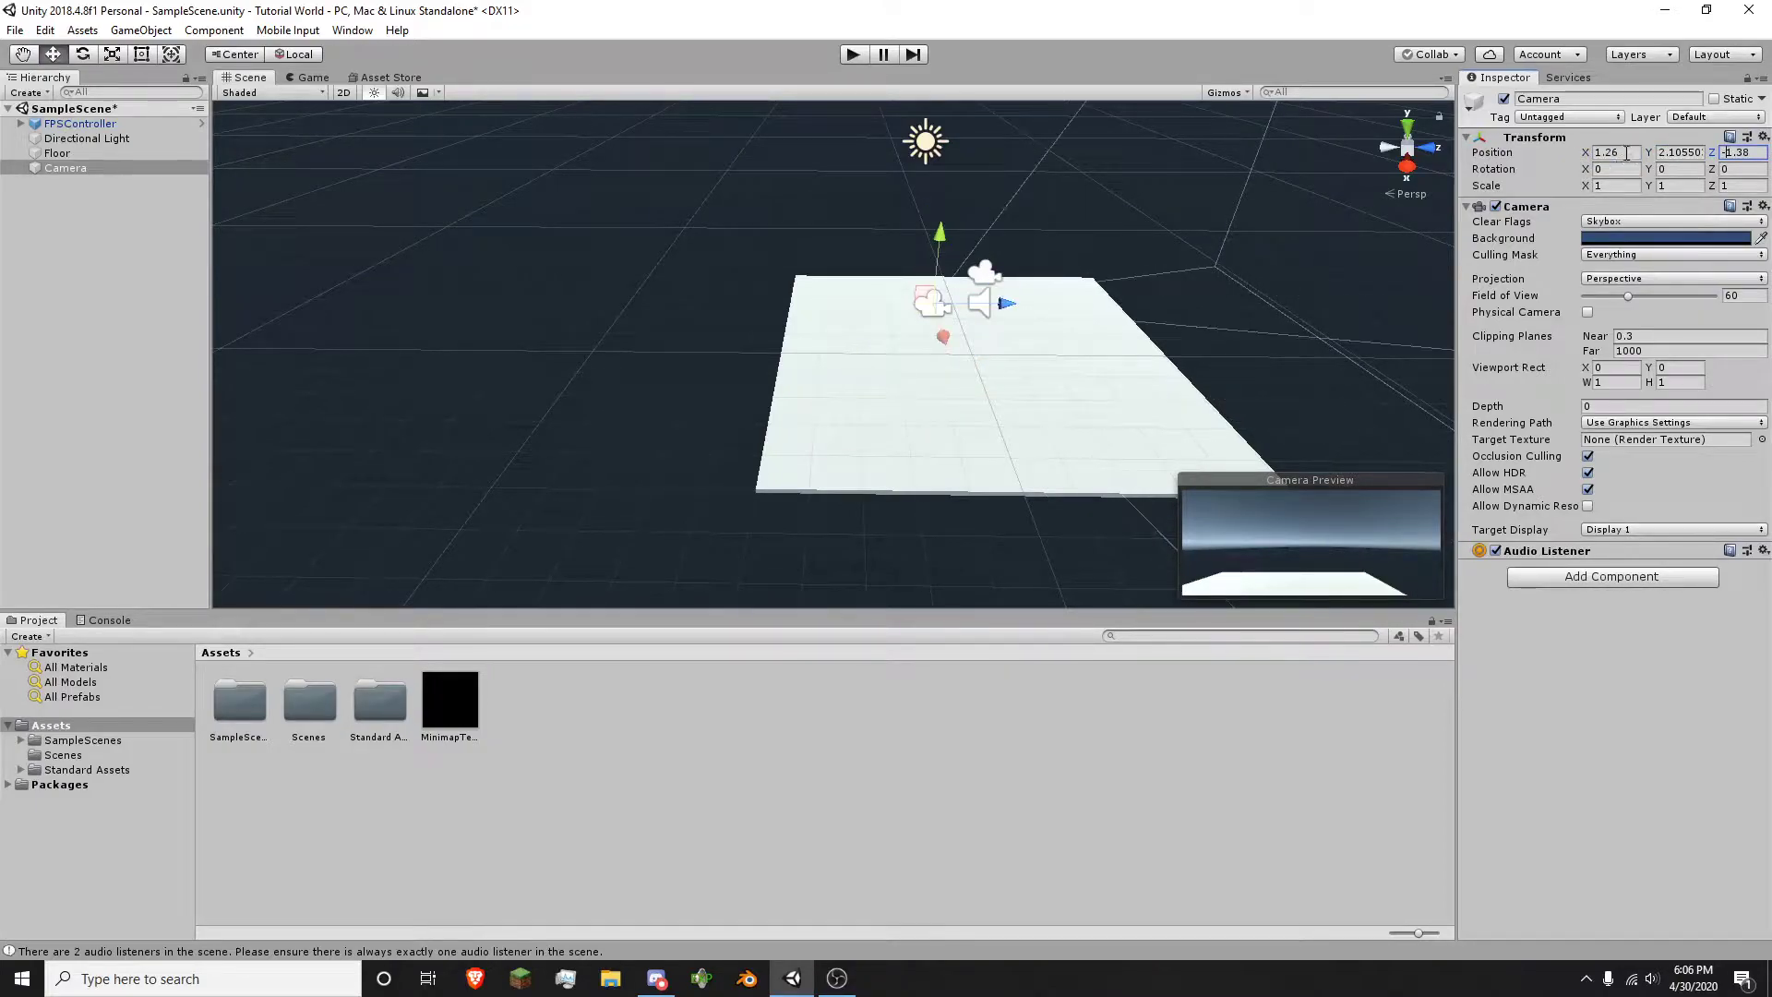
# - Reset the new camera's Transform component to its defaults
pyautogui.rightClick(1524, 141)
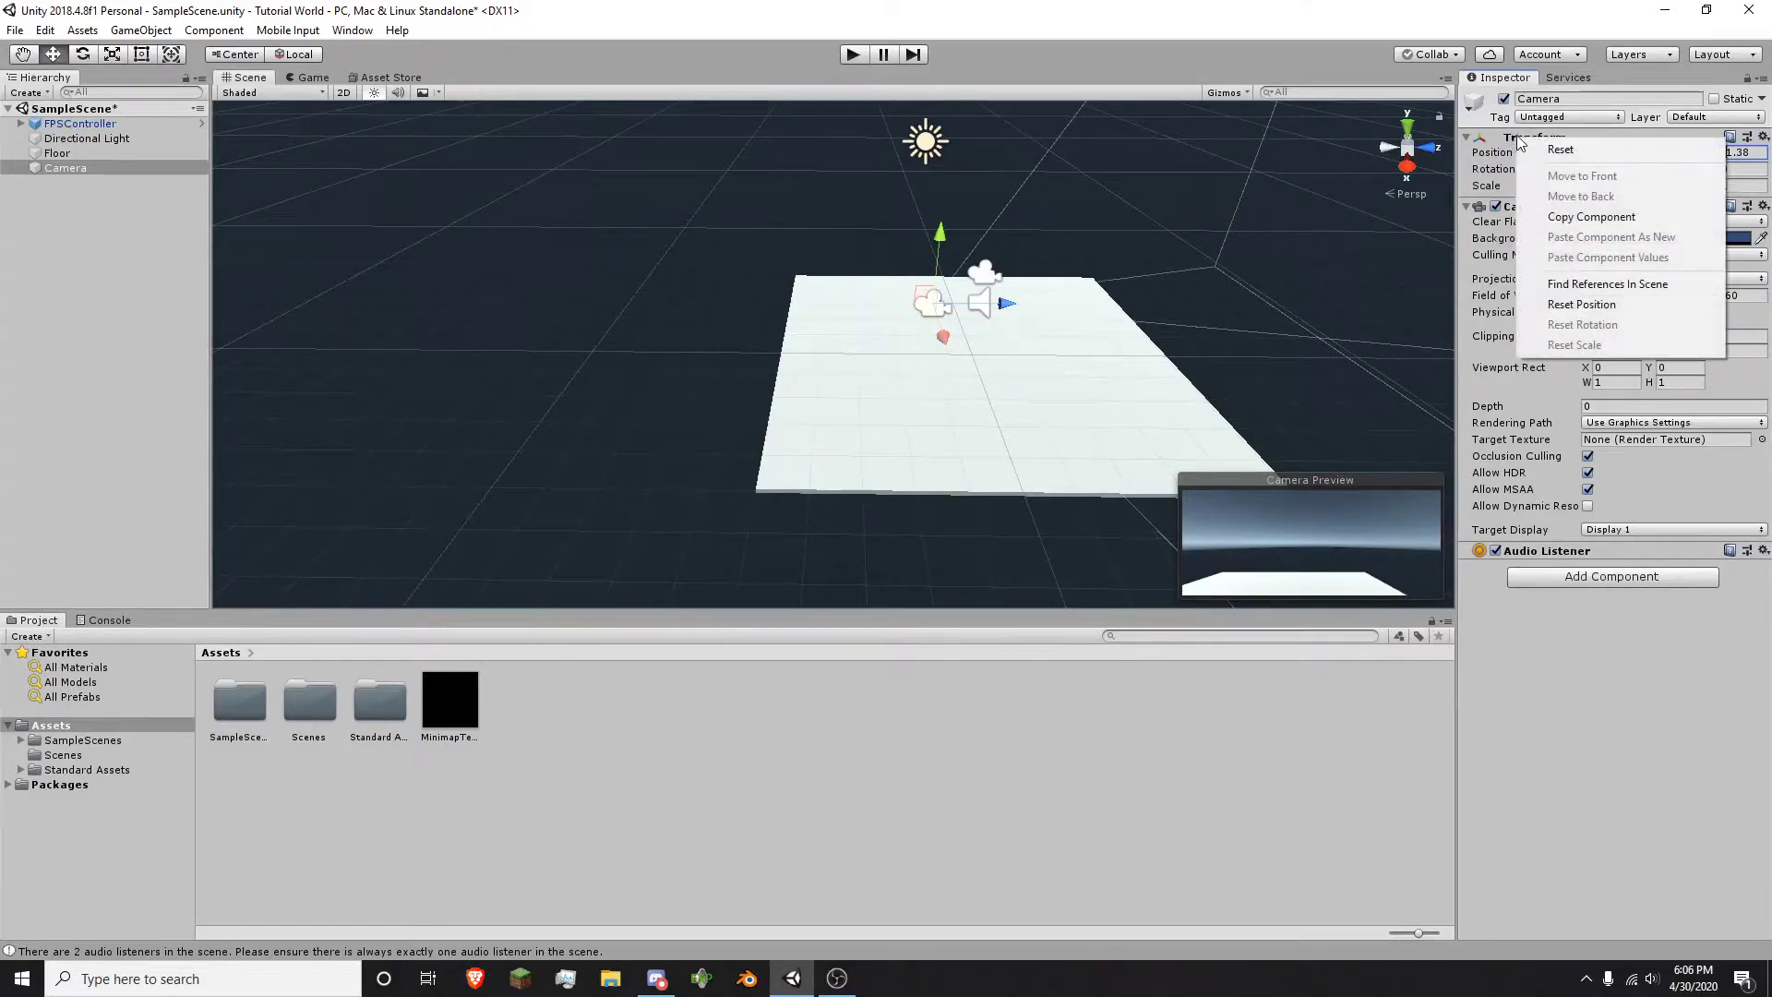
pyautogui.click(1538, 148)
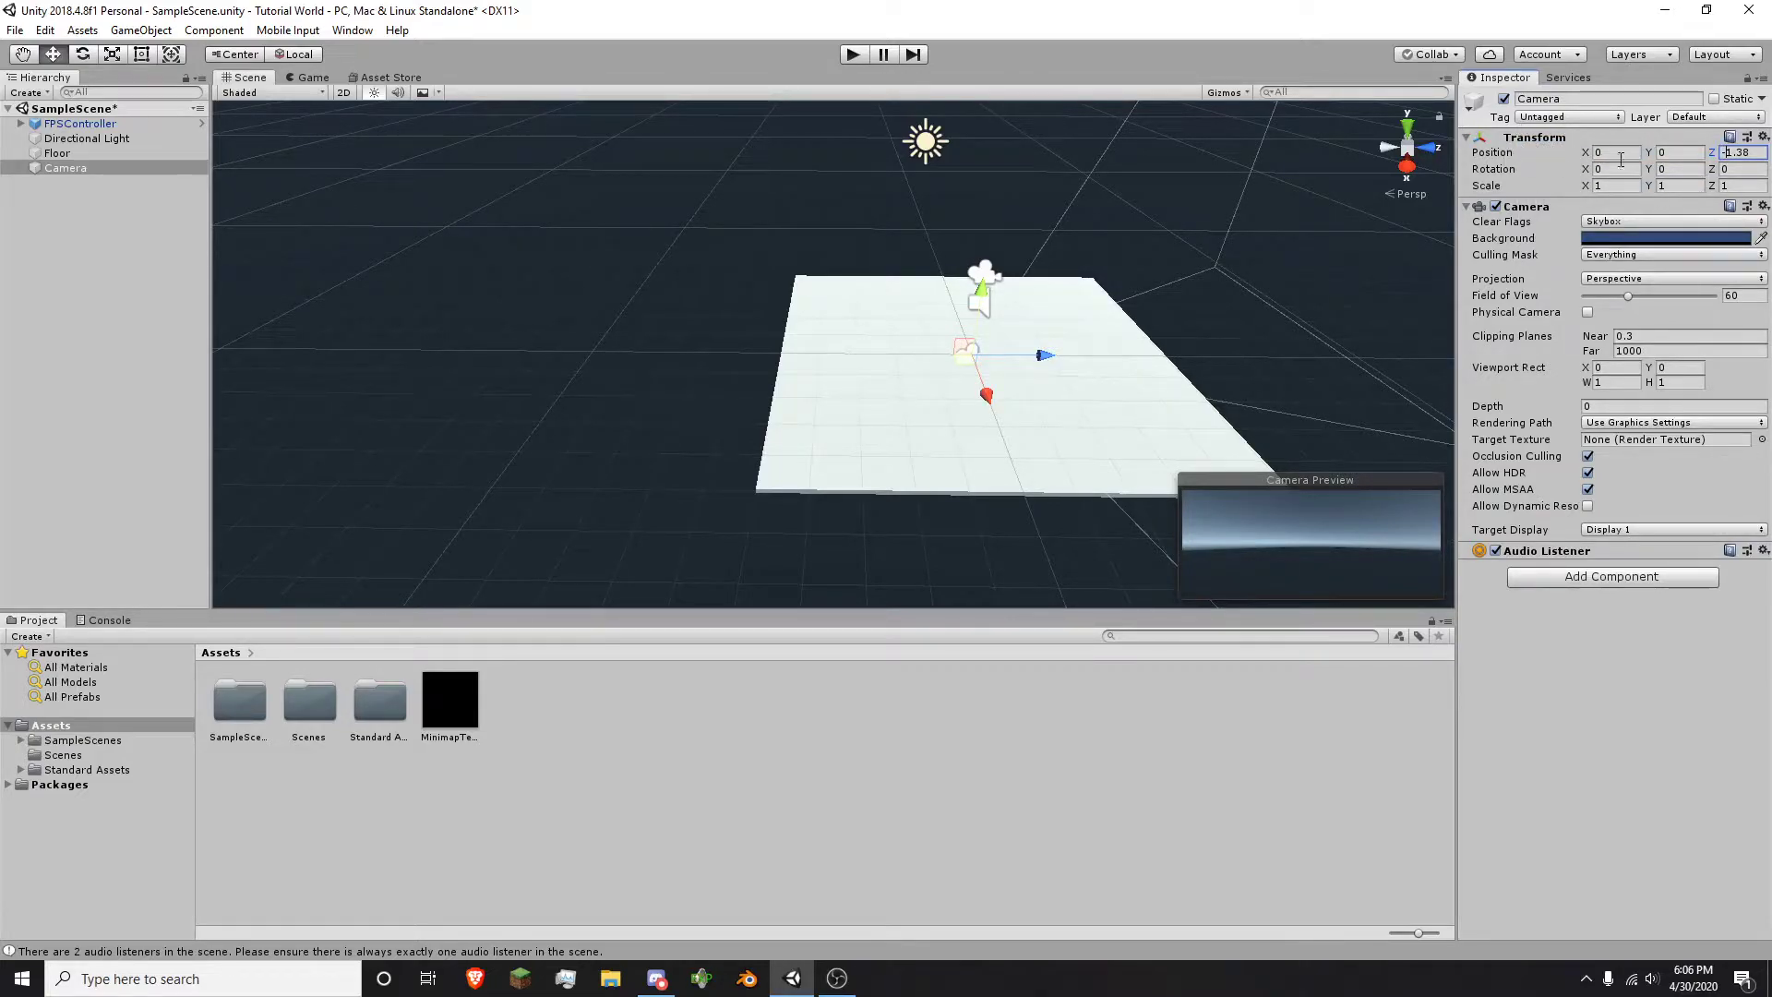
pyautogui.keyDown('alt'); pyautogui.moveTo(880, 228); pyautogui.dragTo(853, 208); pyautogui.keyUp('alt')
pyautogui.scroll(2, 860, 227)
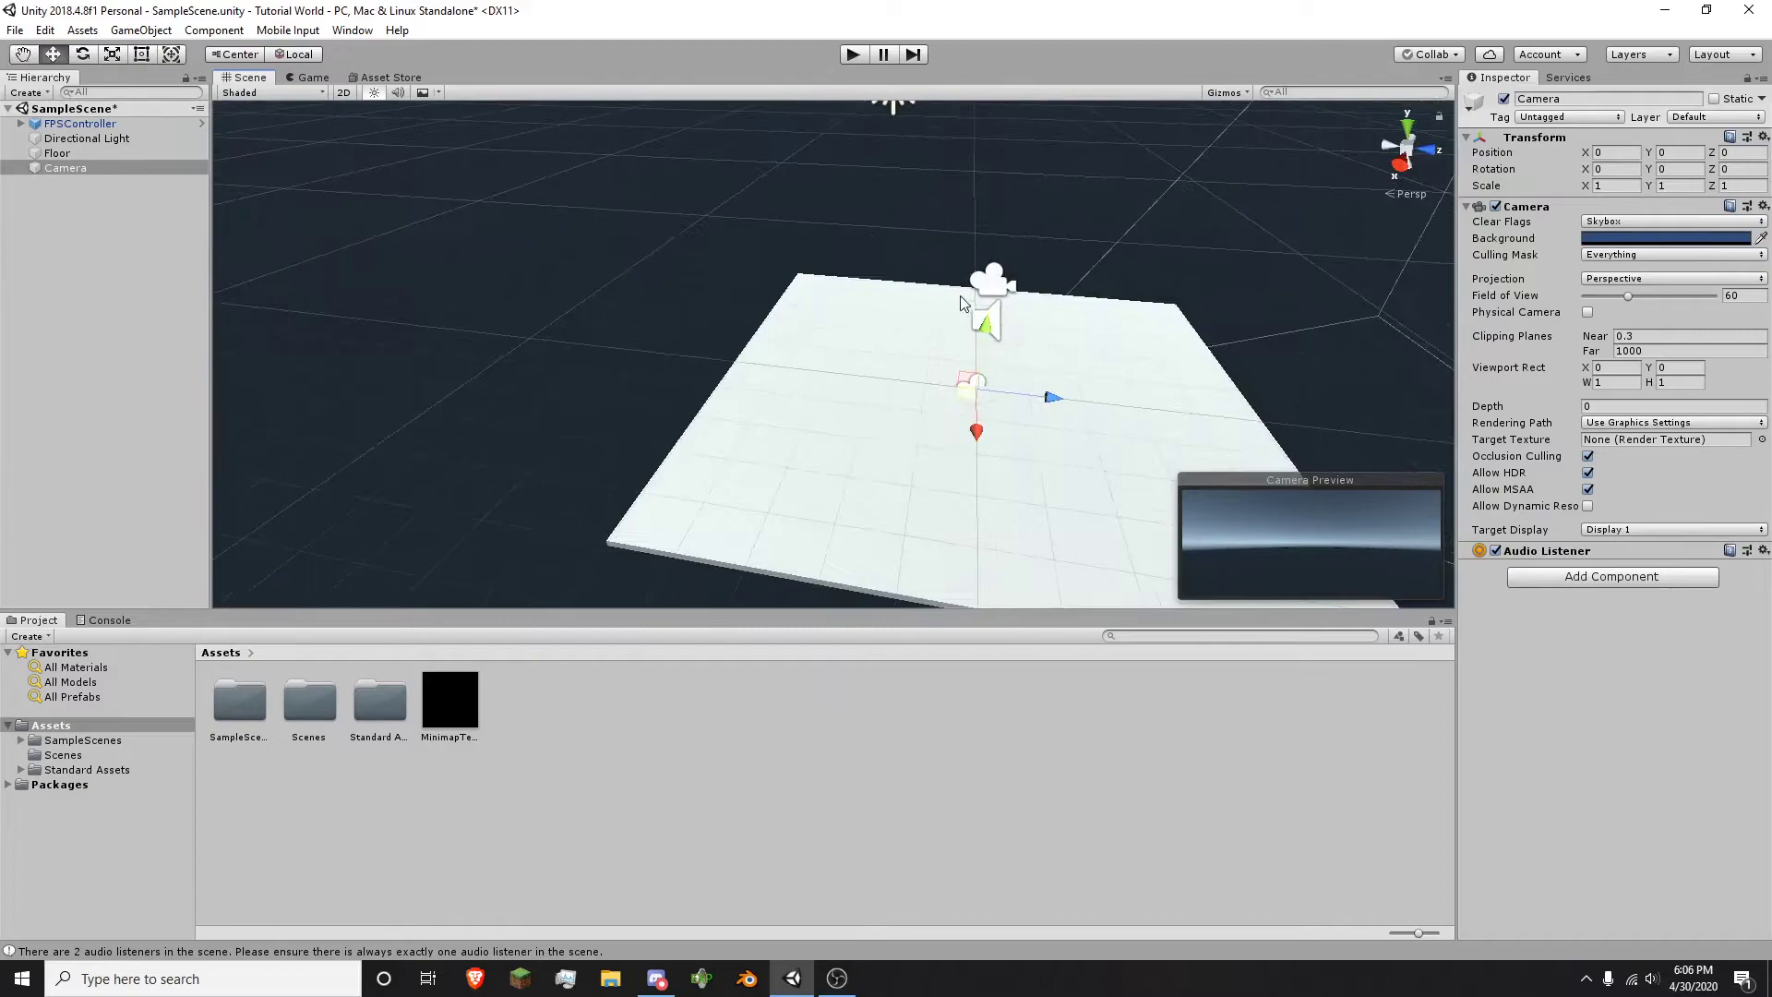
# - Raise the camera above the floor by setting its Y position to 20
pyautogui.keyDown('alt'); pyautogui.moveTo(989, 329); pyautogui.dragTo(948, 144); pyautogui.keyUp('alt')
pyautogui.scroll(-6, 958, 171)
pyautogui.doubleClick(1669, 155)
pyautogui.write('20')
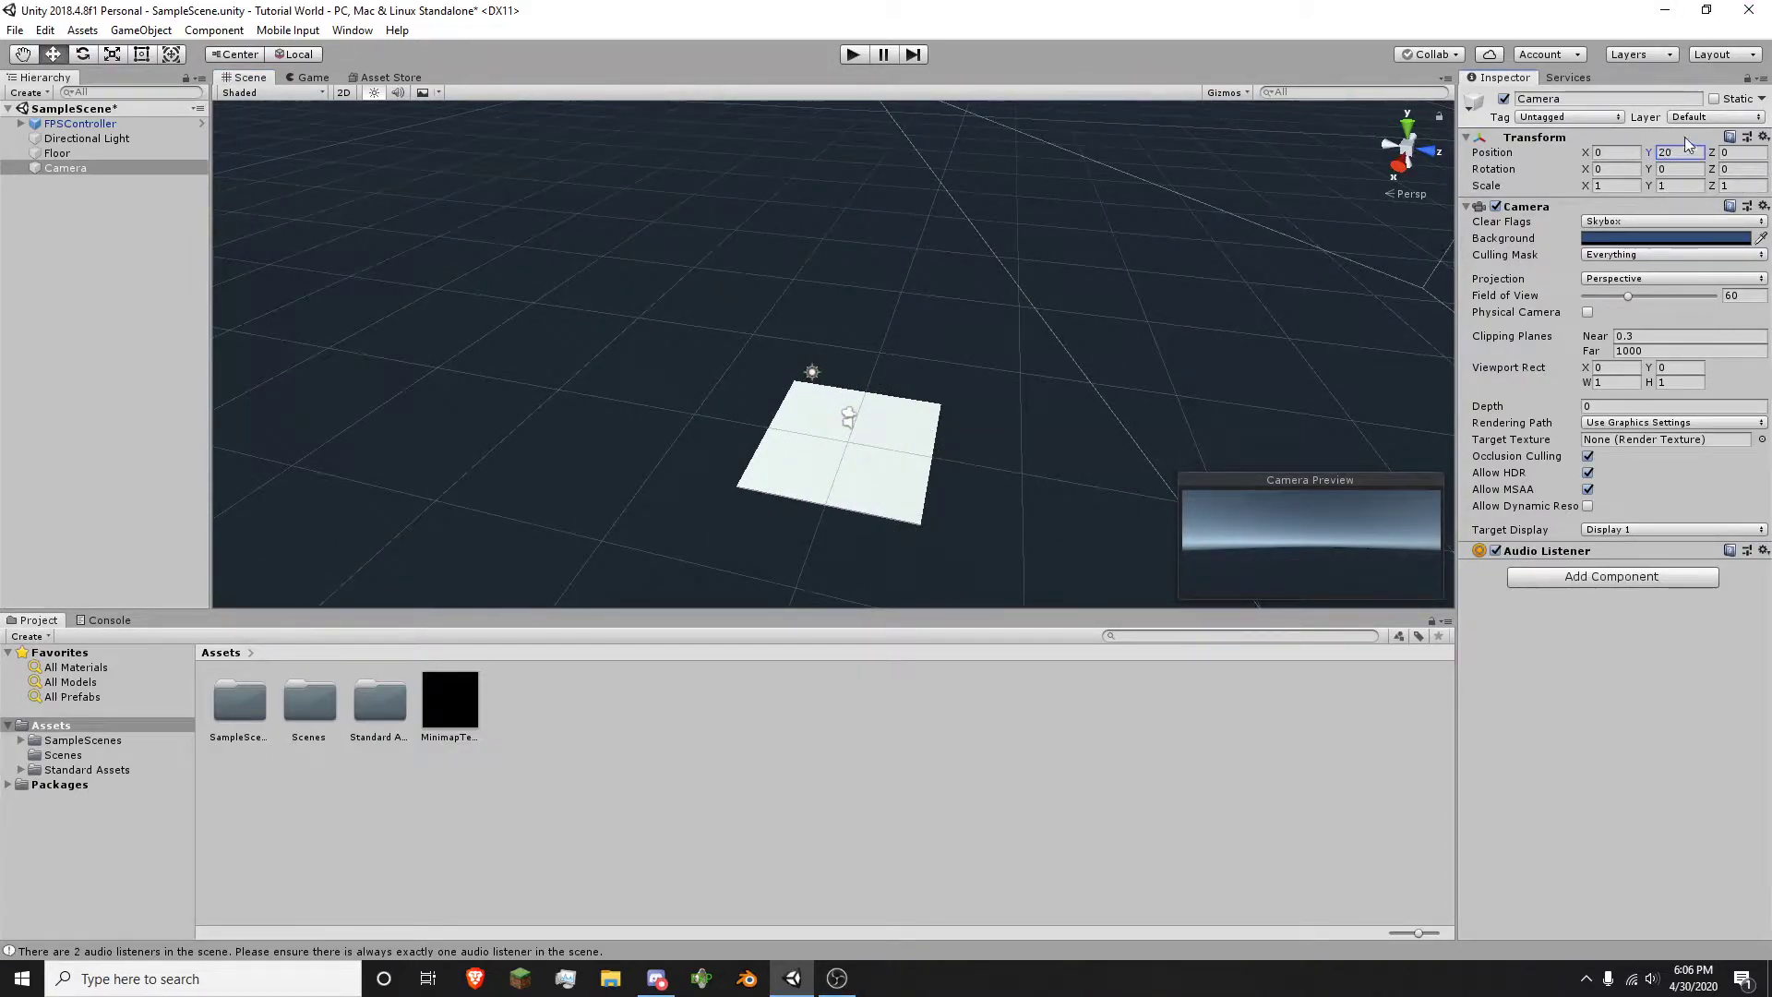
pyautogui.moveTo(1073, 127); pyautogui.dragTo(1058, 80, button='right')
pyautogui.moveTo(1044, 242)
pyautogui.mouseDown(button='right')
pyautogui.moveTo(1103, 190)
pyautogui.moveTo(1075, 237)
pyautogui.mouseUp(button='right')
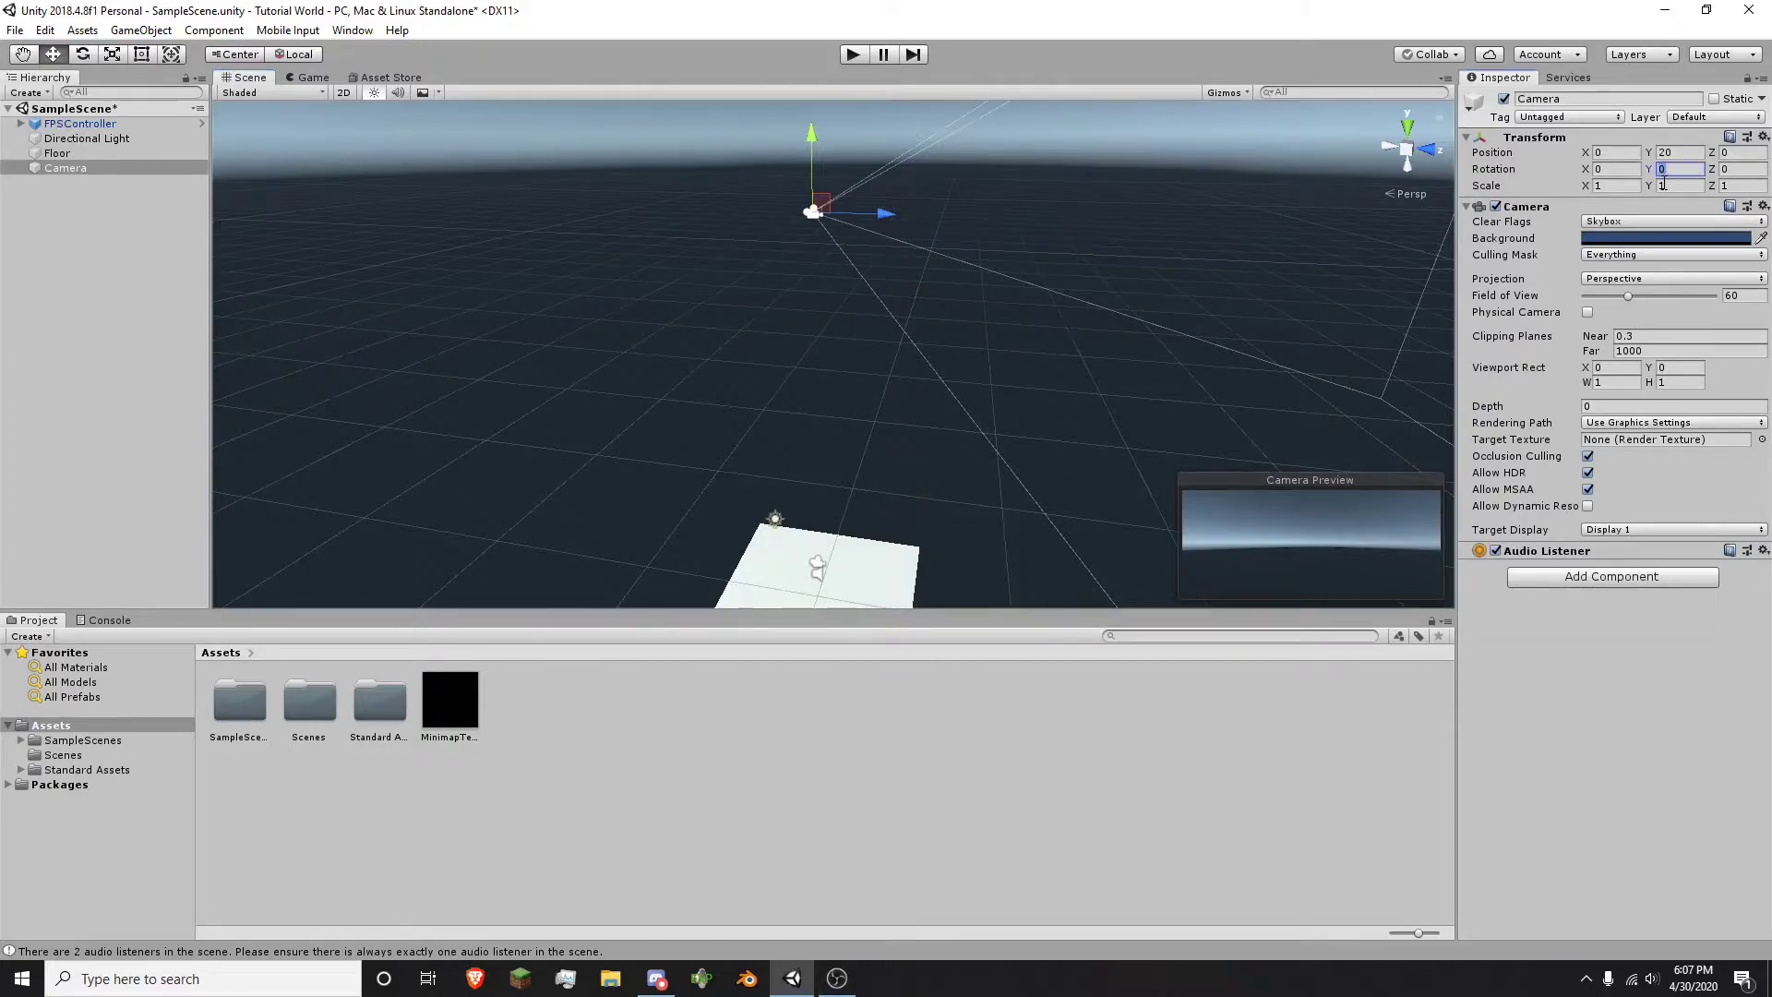
# - Point the camera straight down at the floor by setting its X rotation to 90
pyautogui.write('90')
pyautogui.press('BackSpace')
pyautogui.press('BackSpace')
pyautogui.write('090')
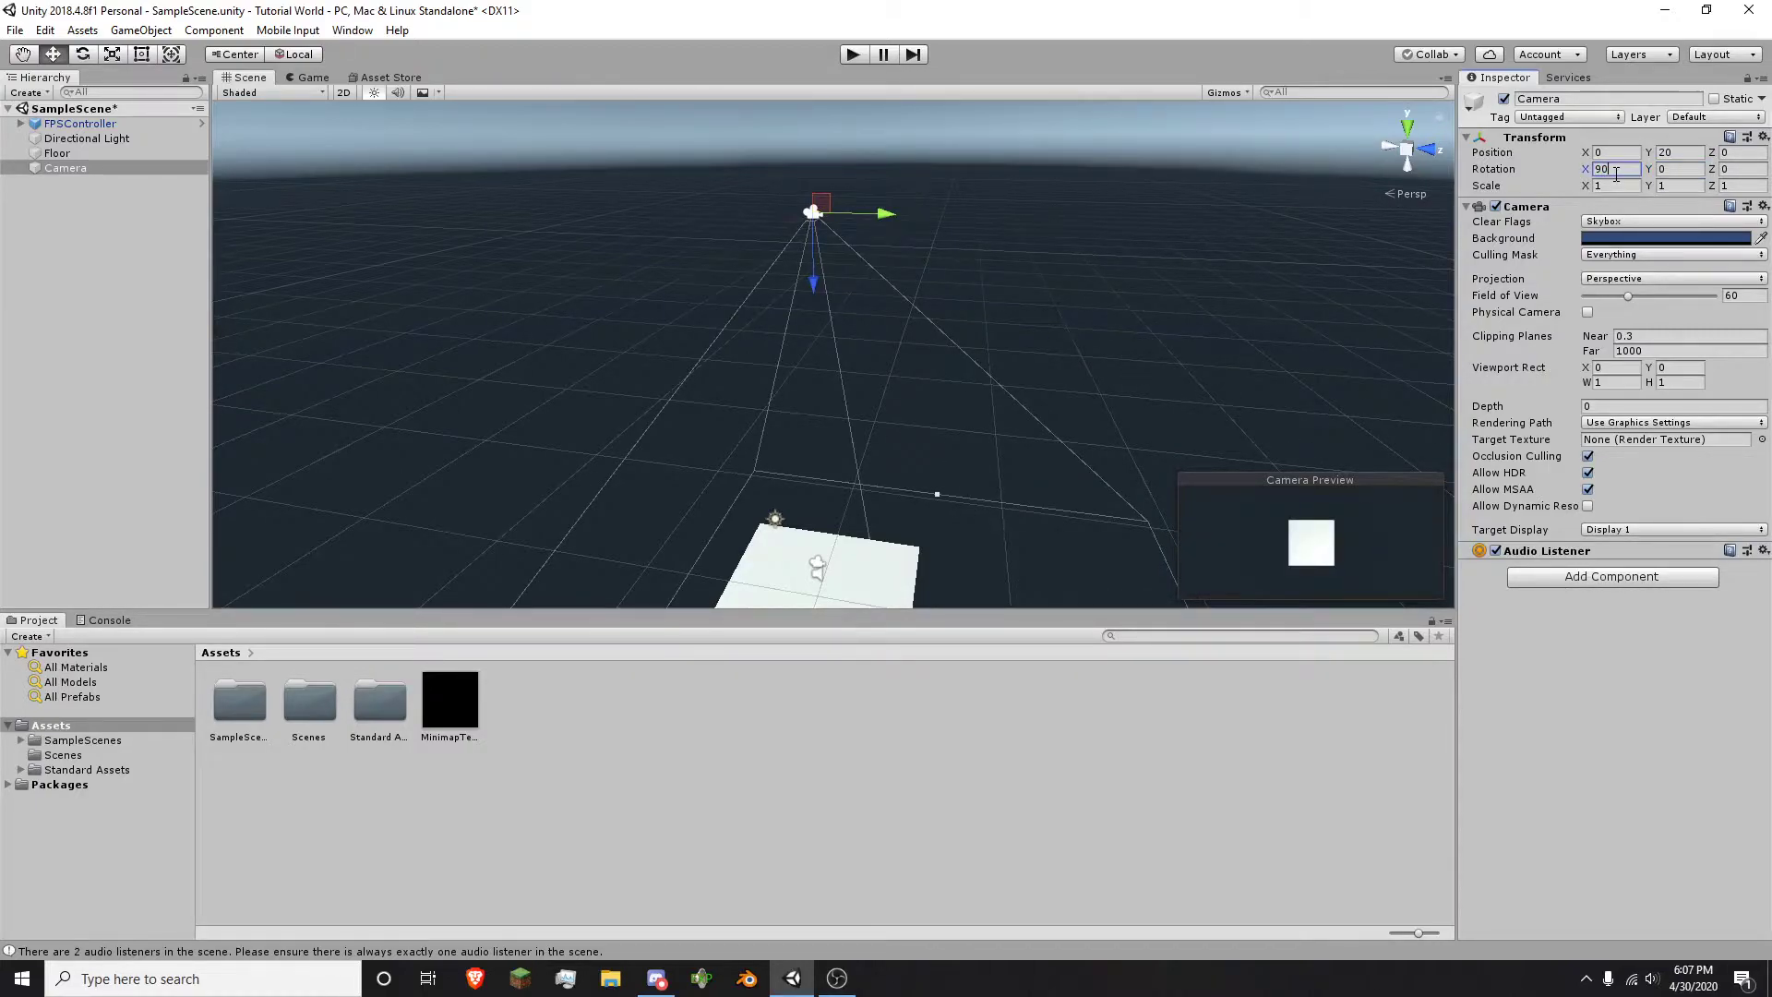
pyautogui.moveTo(701, 322); pyautogui.dragTo(909, 474, button='right')
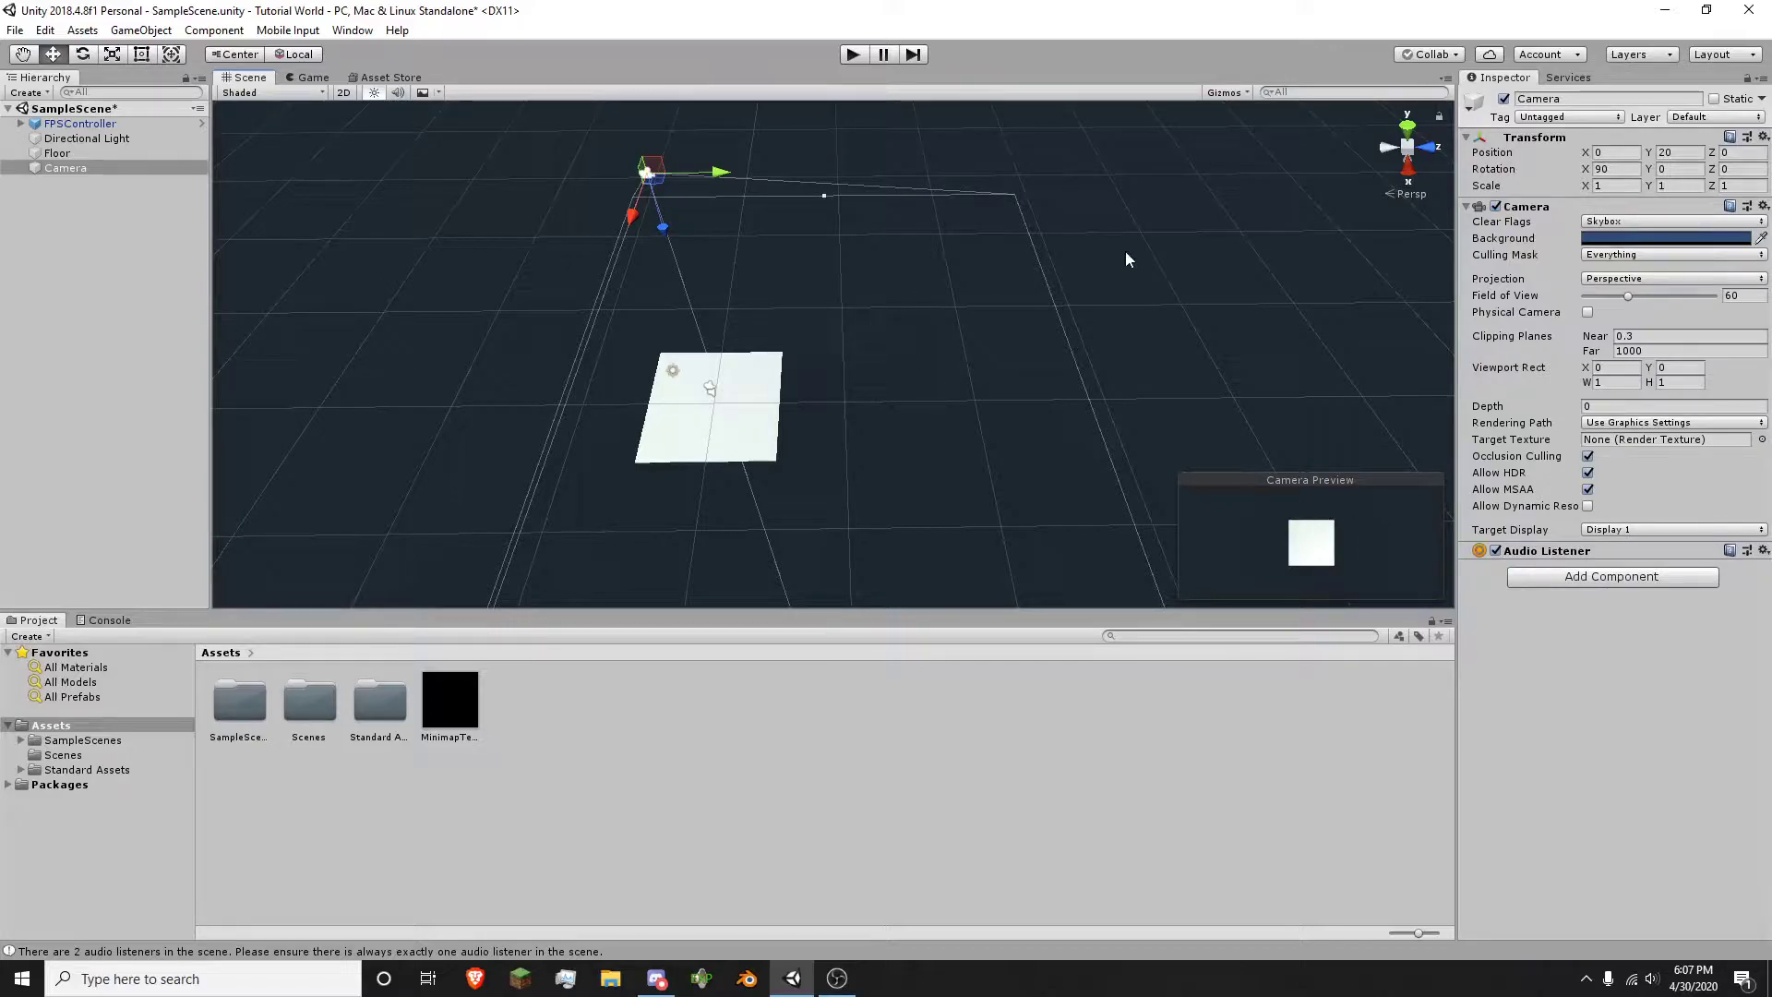
# - Set the camera's projection to Orthographic with a size of 20
pyautogui.click(1597, 280)
pyautogui.click(1645, 319)
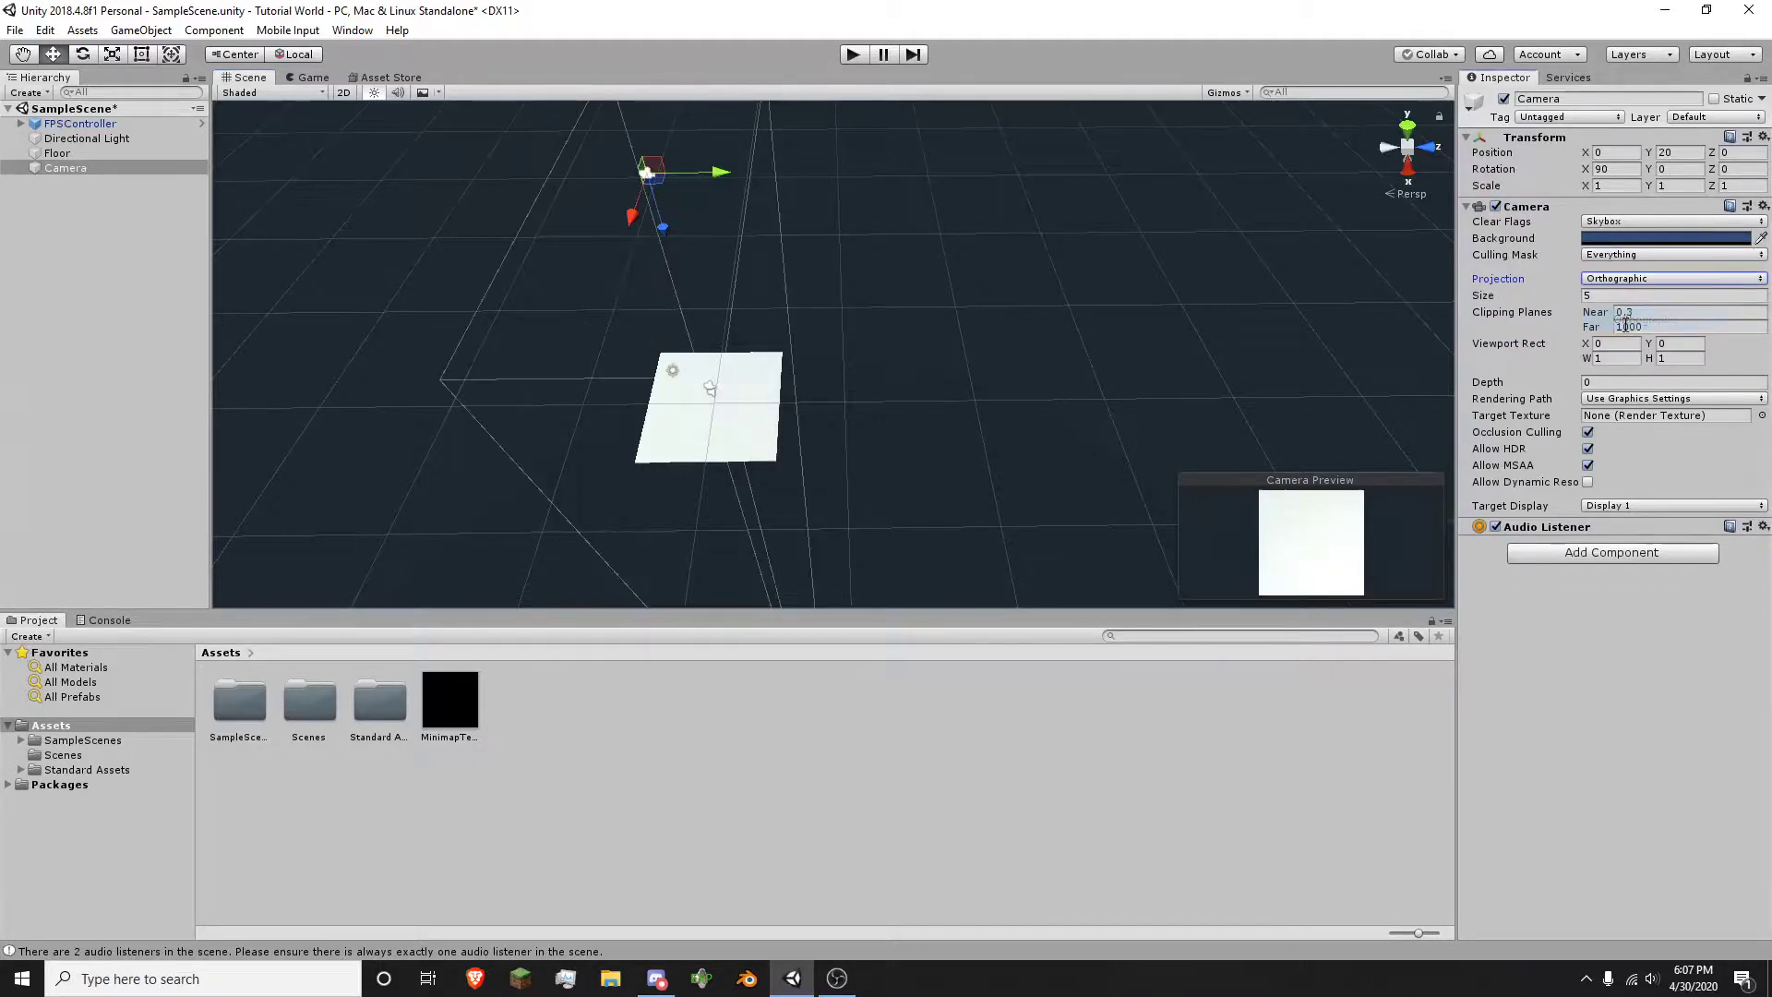
pyautogui.moveTo(1266, 401); pyautogui.dragTo(1061, 342, button='right')
pyautogui.click(1603, 297)
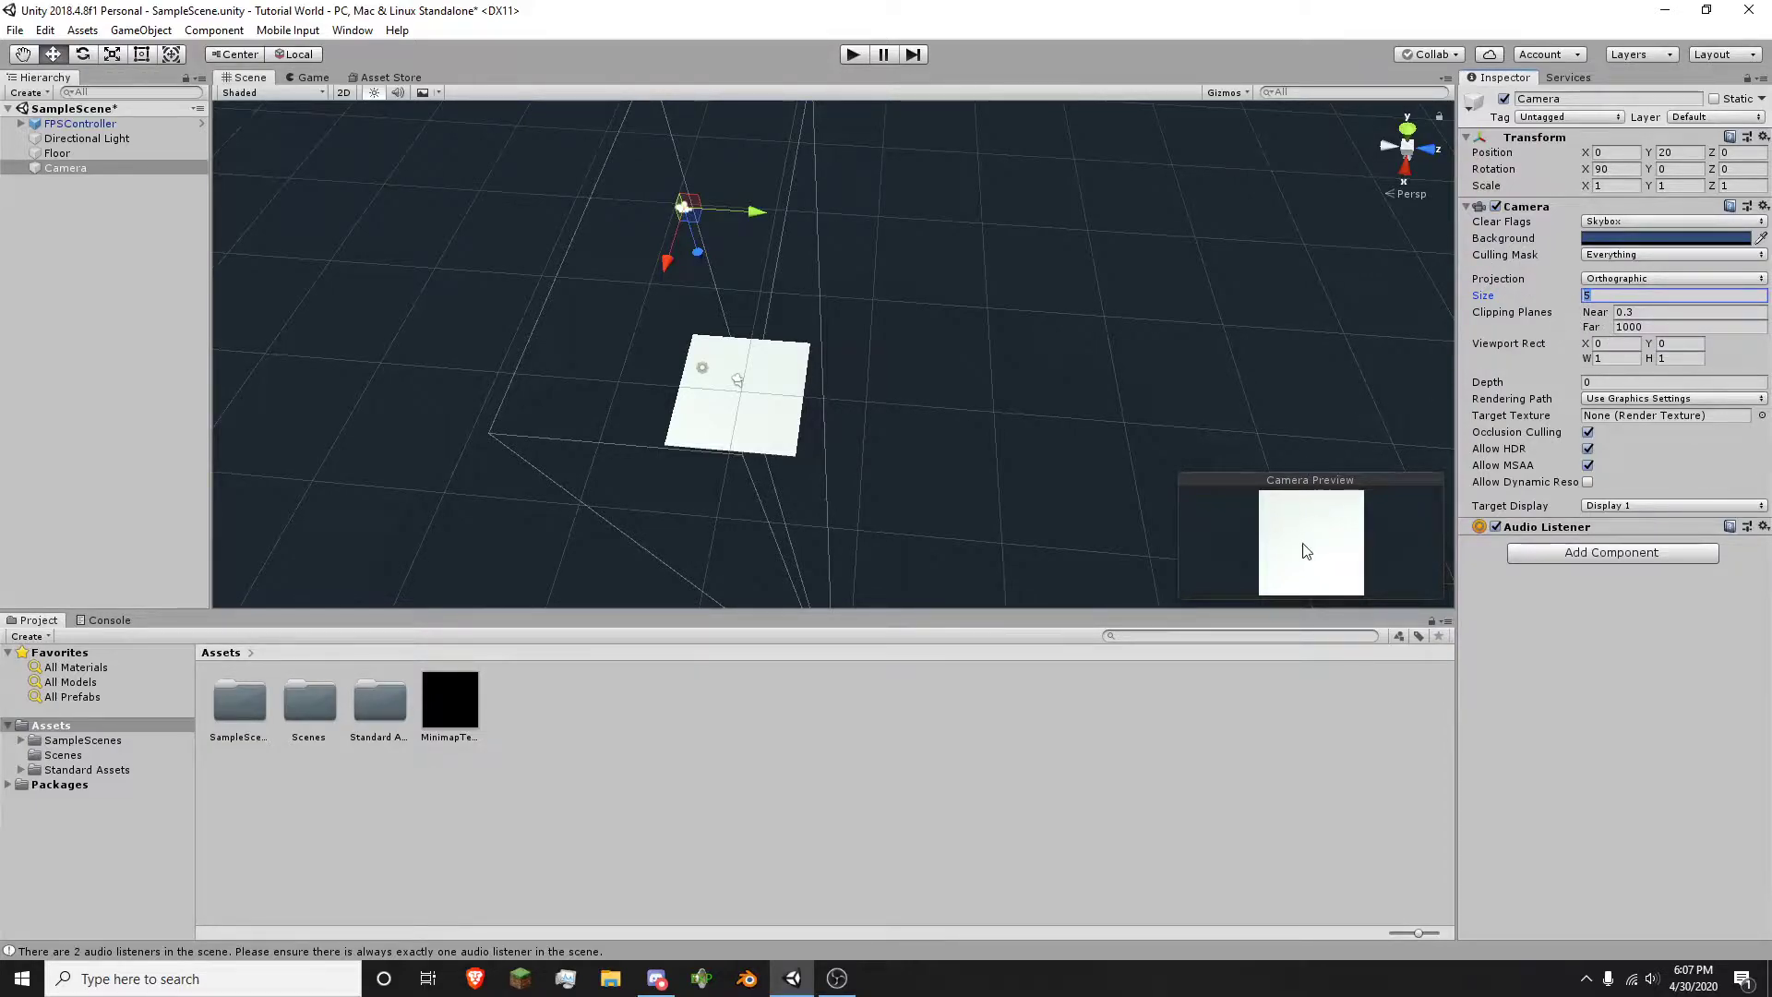
pyautogui.press('BackSpace')
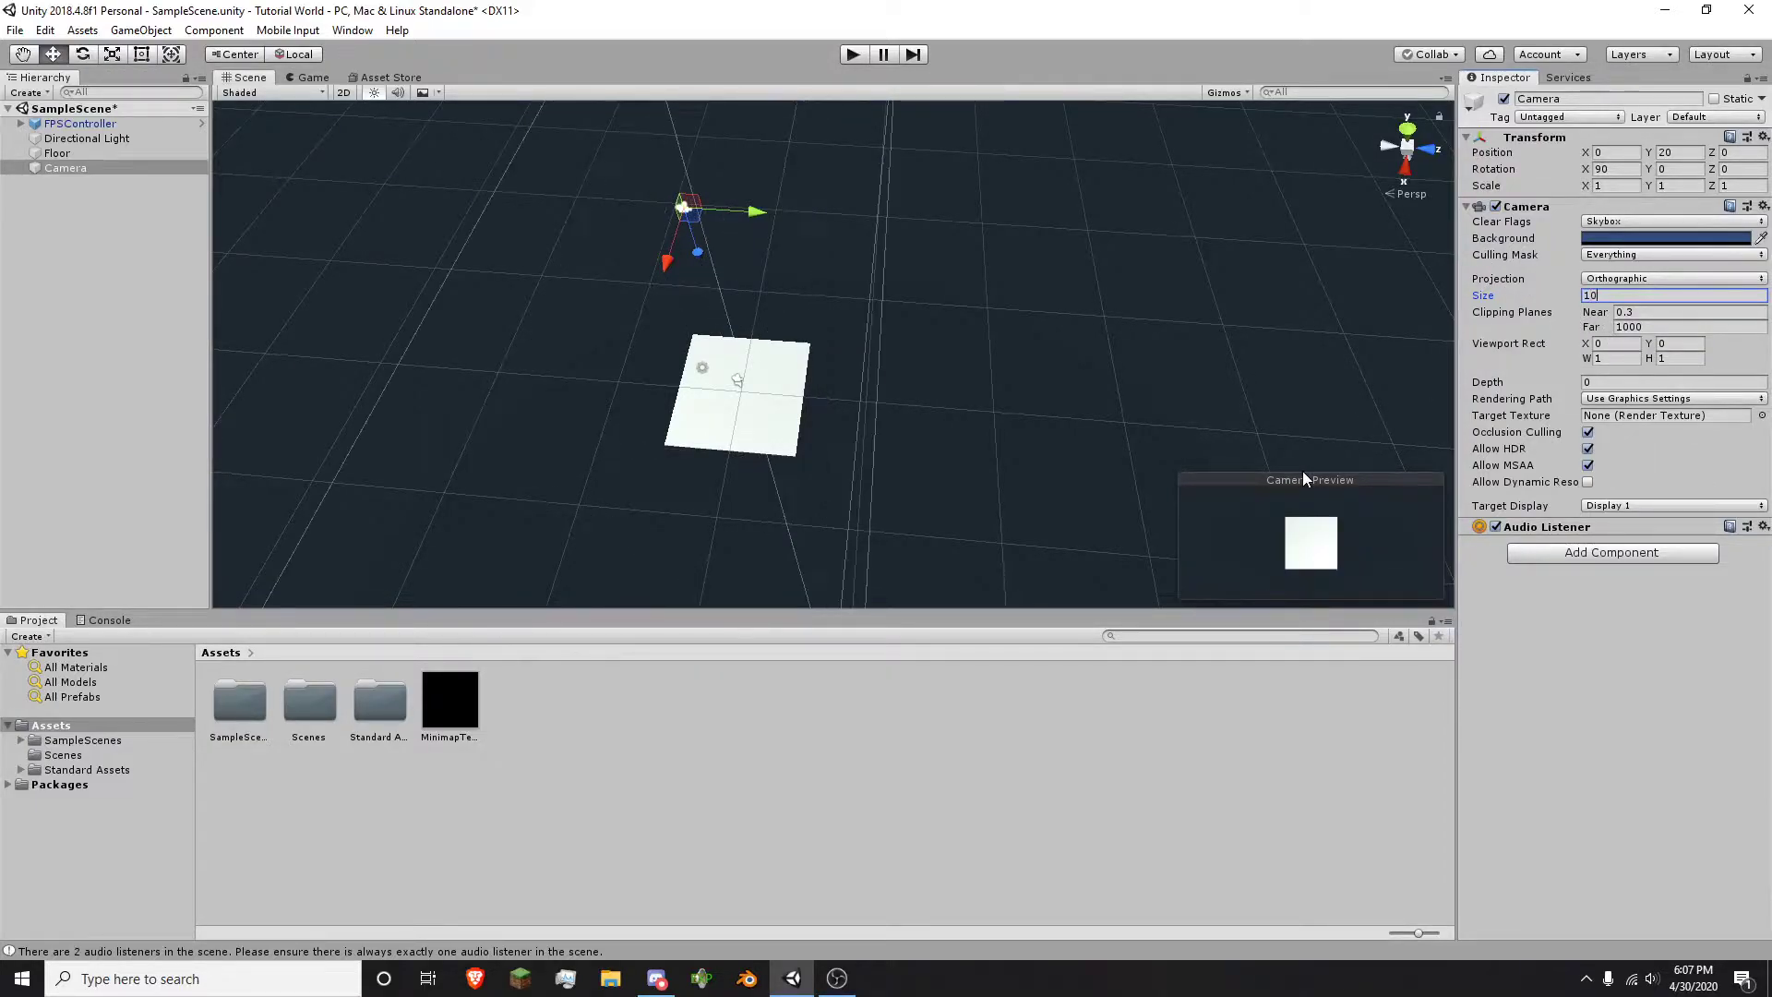
pyautogui.write('20')
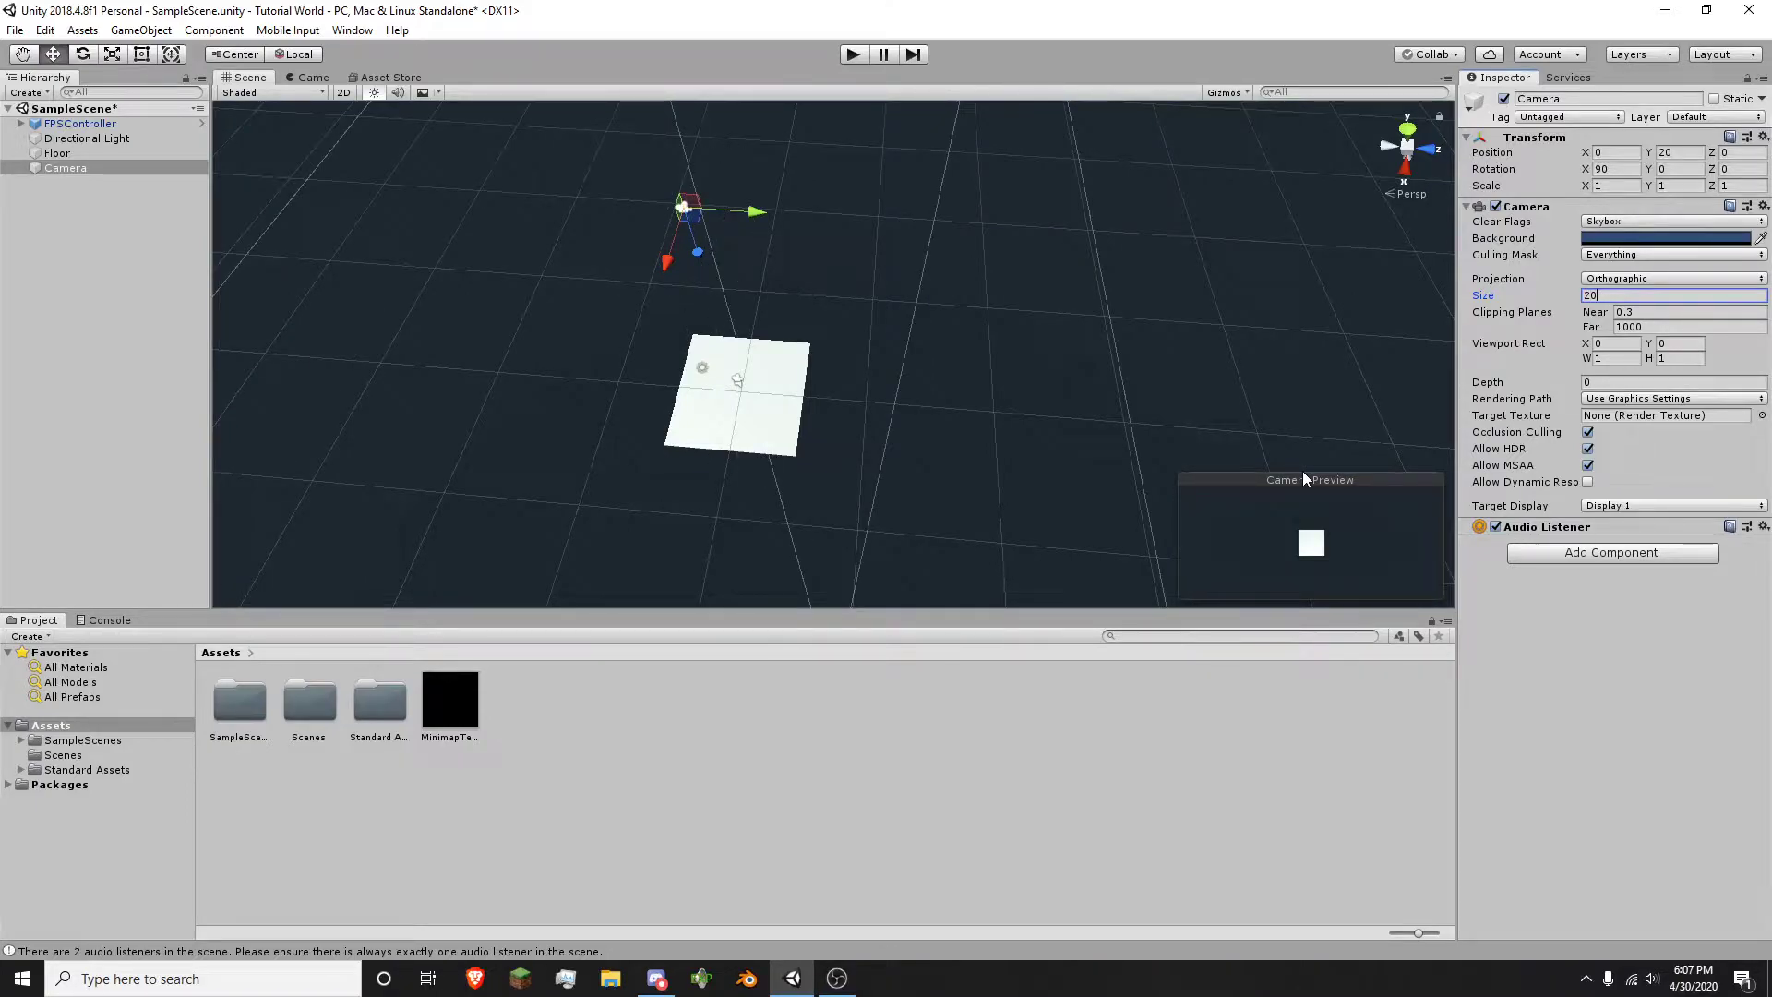
# - Try orthographic sizes of 30 and 400 on the overhead camera, then restore the size of 20
pyautogui.press('BackSpace')
pyautogui.press('BackSpace')
pyautogui.write('30')
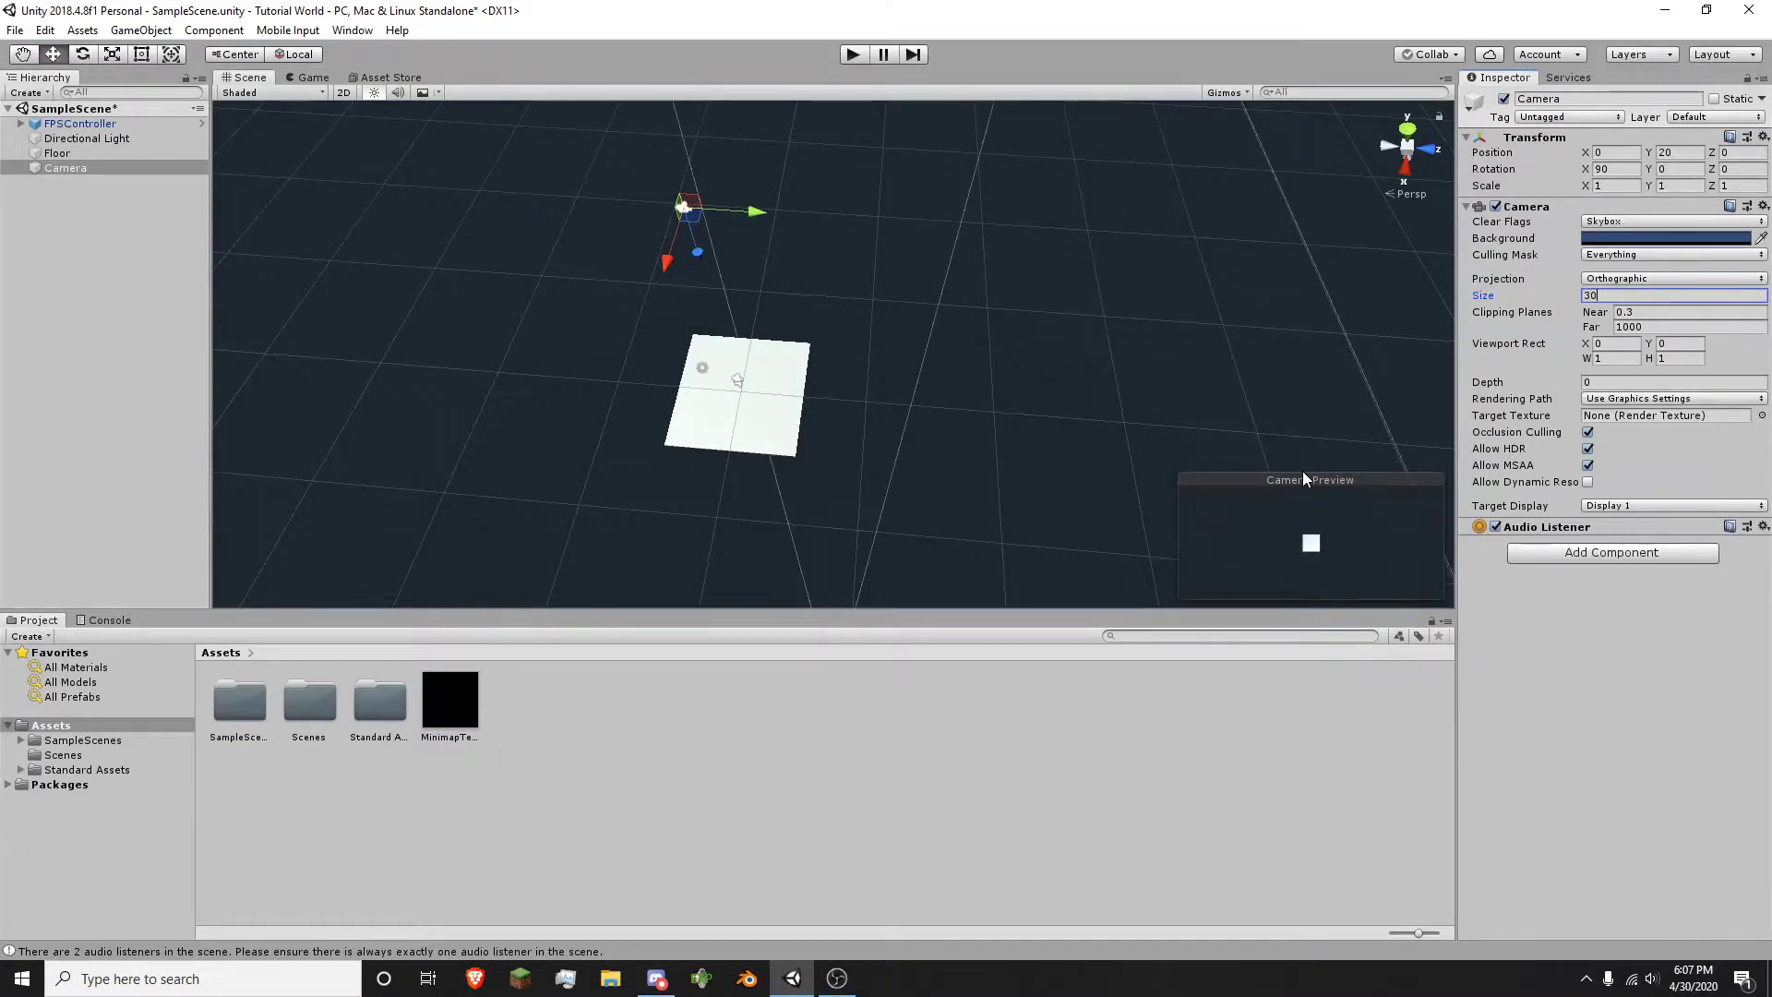
pyautogui.press('BackSpace')
pyautogui.press('BackSpace')
pyautogui.write('400')
pyautogui.press('BackSpace')
pyautogui.press('BackSpace')
pyautogui.press('BackSpace')
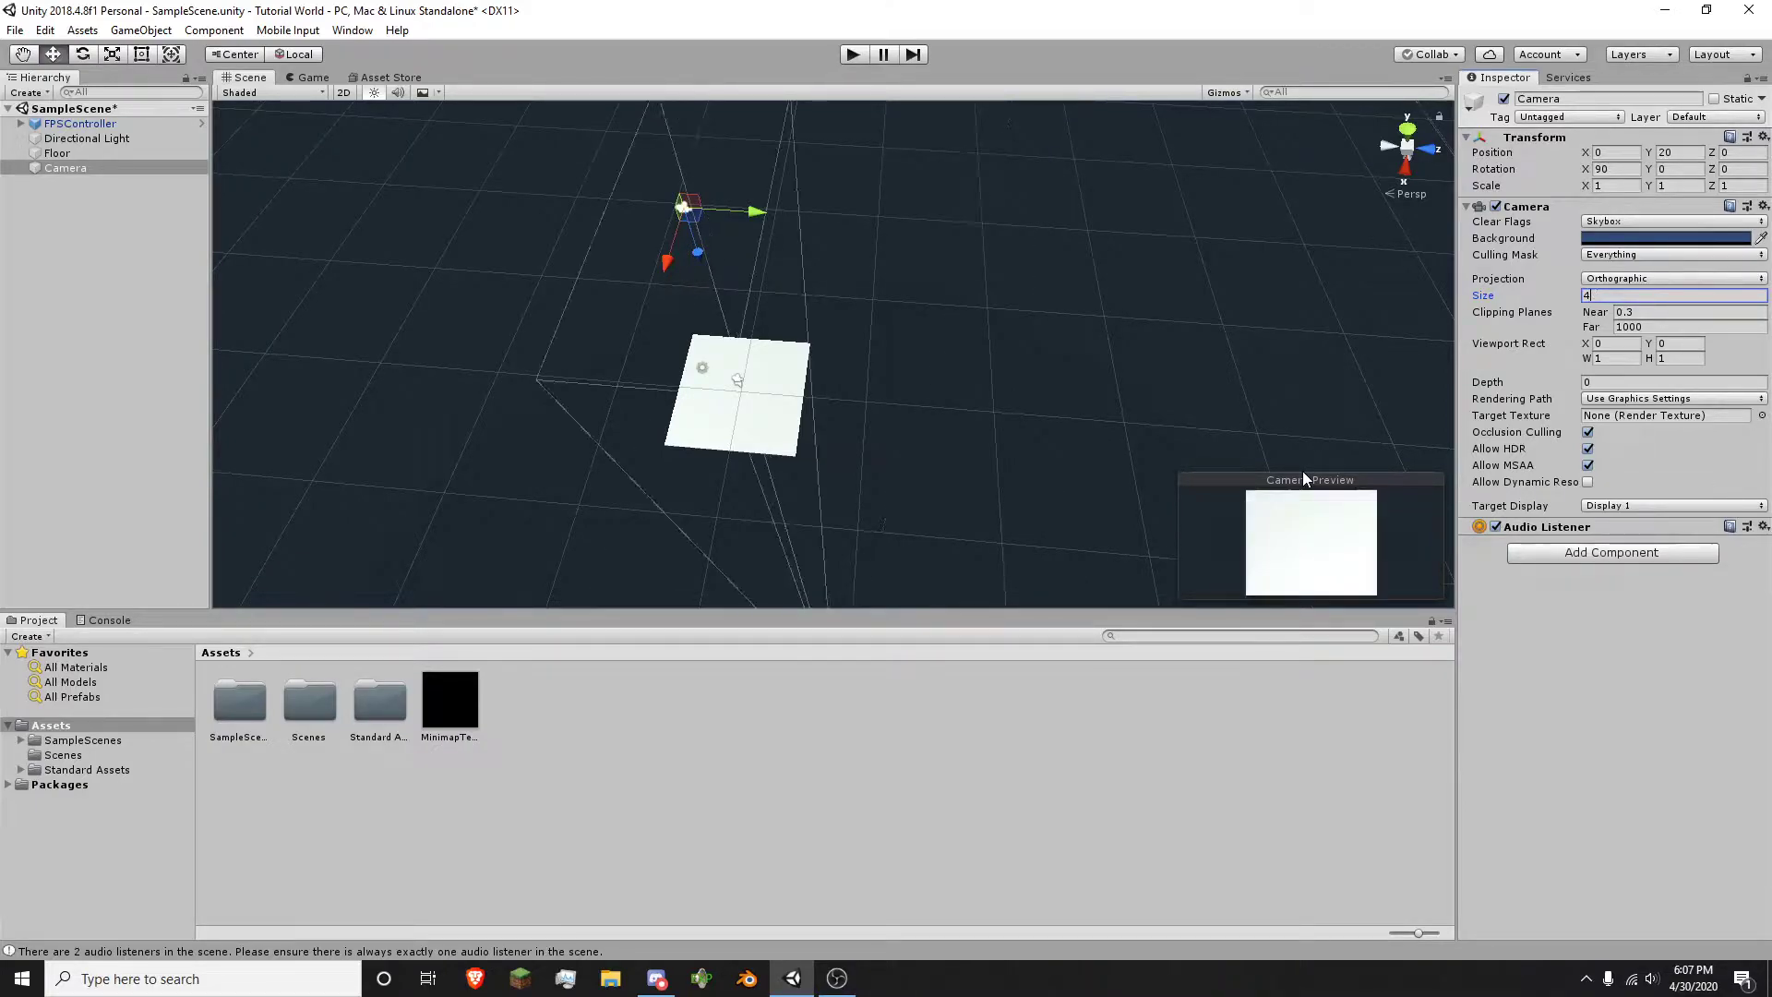
pyautogui.write('20')
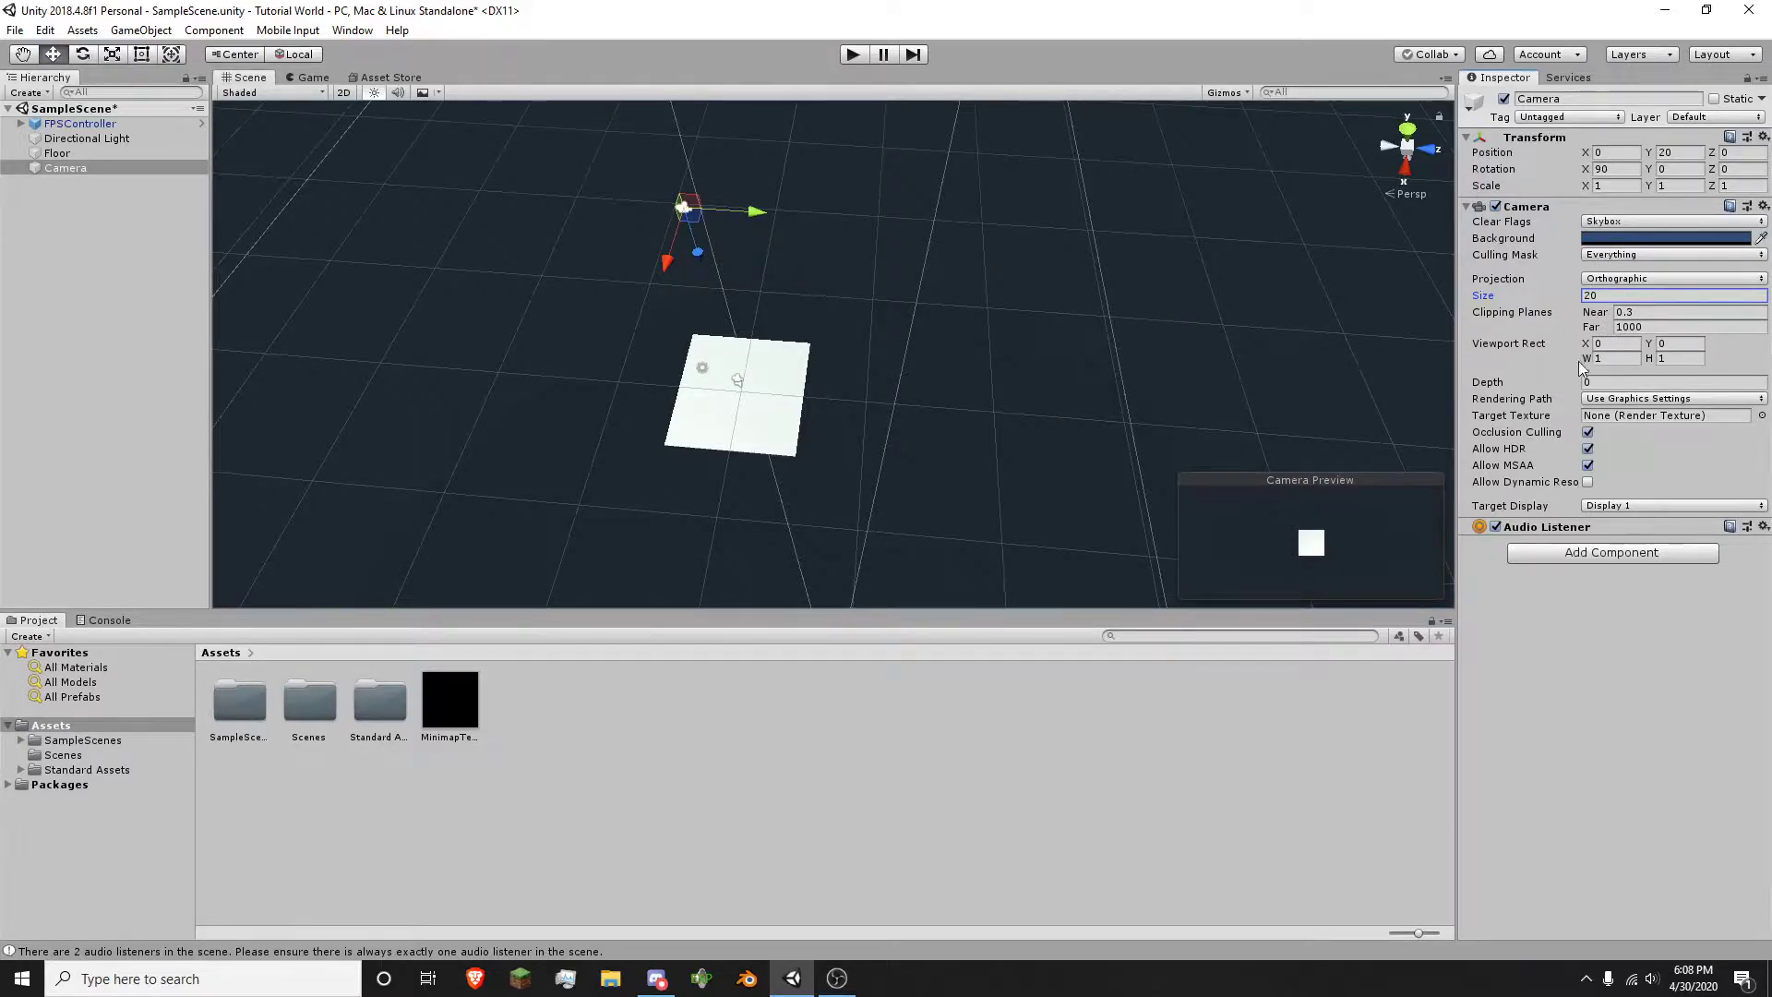
# - Assign MinimapTexture as the overhead camera's target texture
pyautogui.moveTo(1000, 259); pyautogui.dragTo(929, 210, button='right')
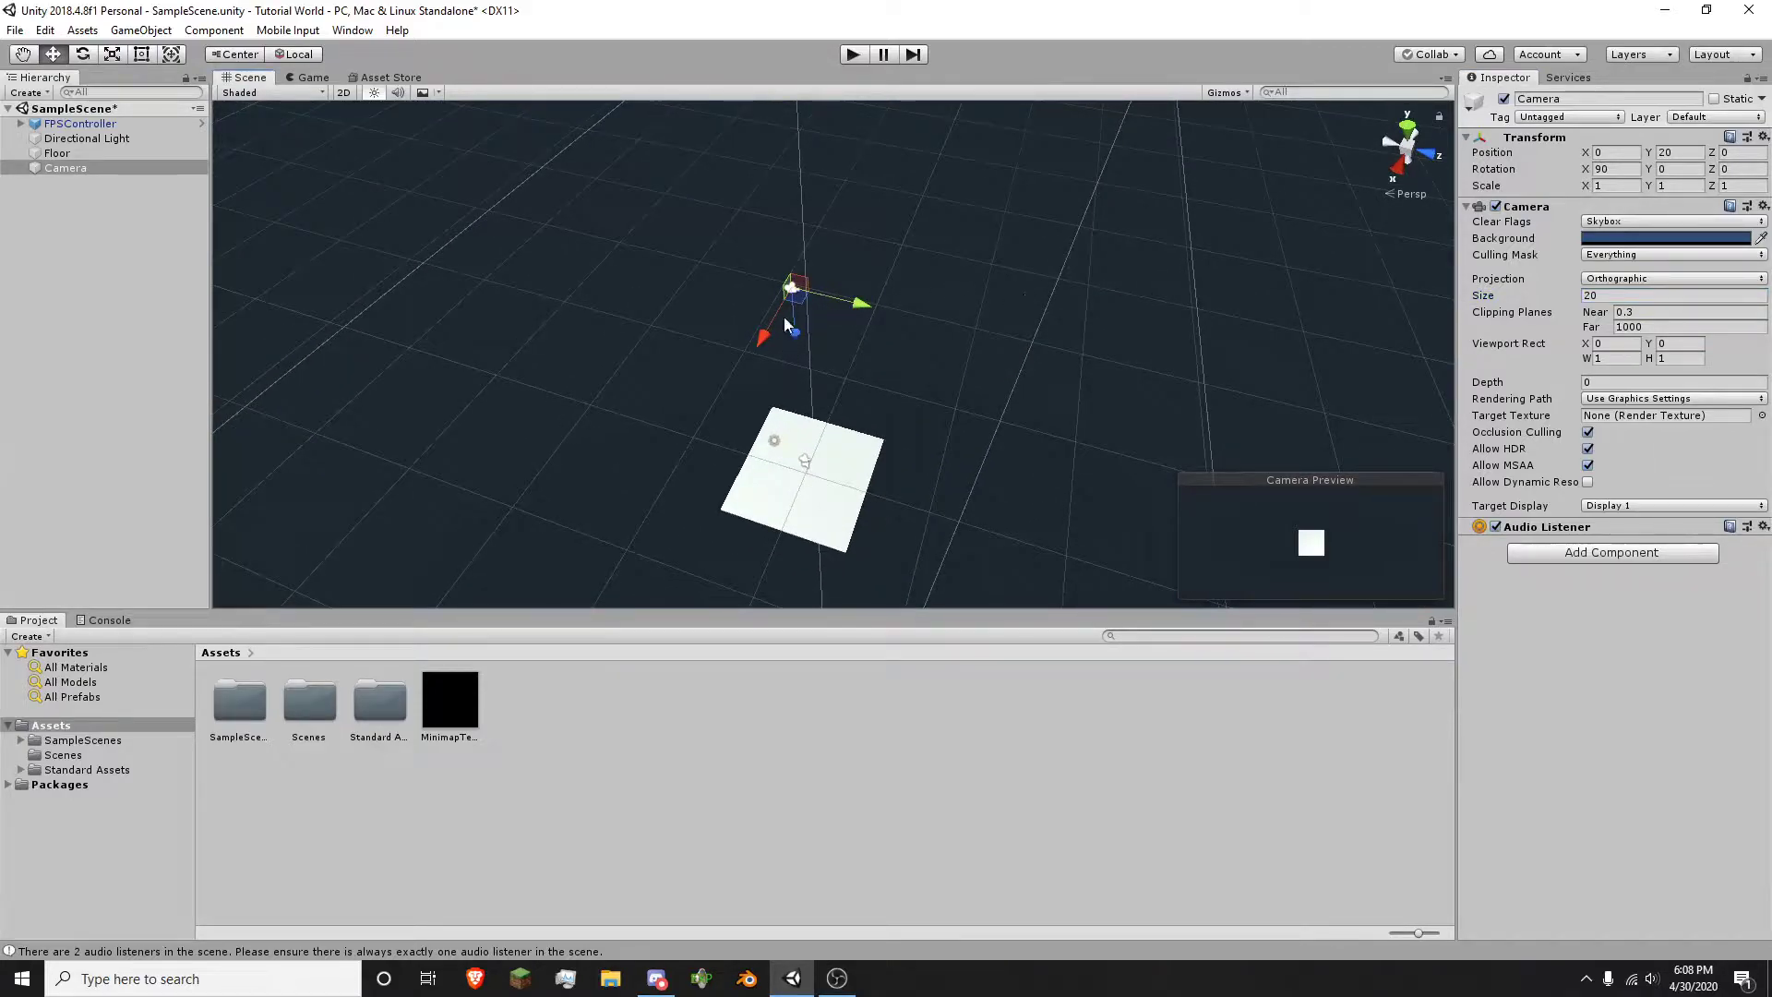
pyautogui.moveTo(929, 349); pyautogui.dragTo(949, 310, button='right')
pyautogui.press('w')
pyautogui.press('s')
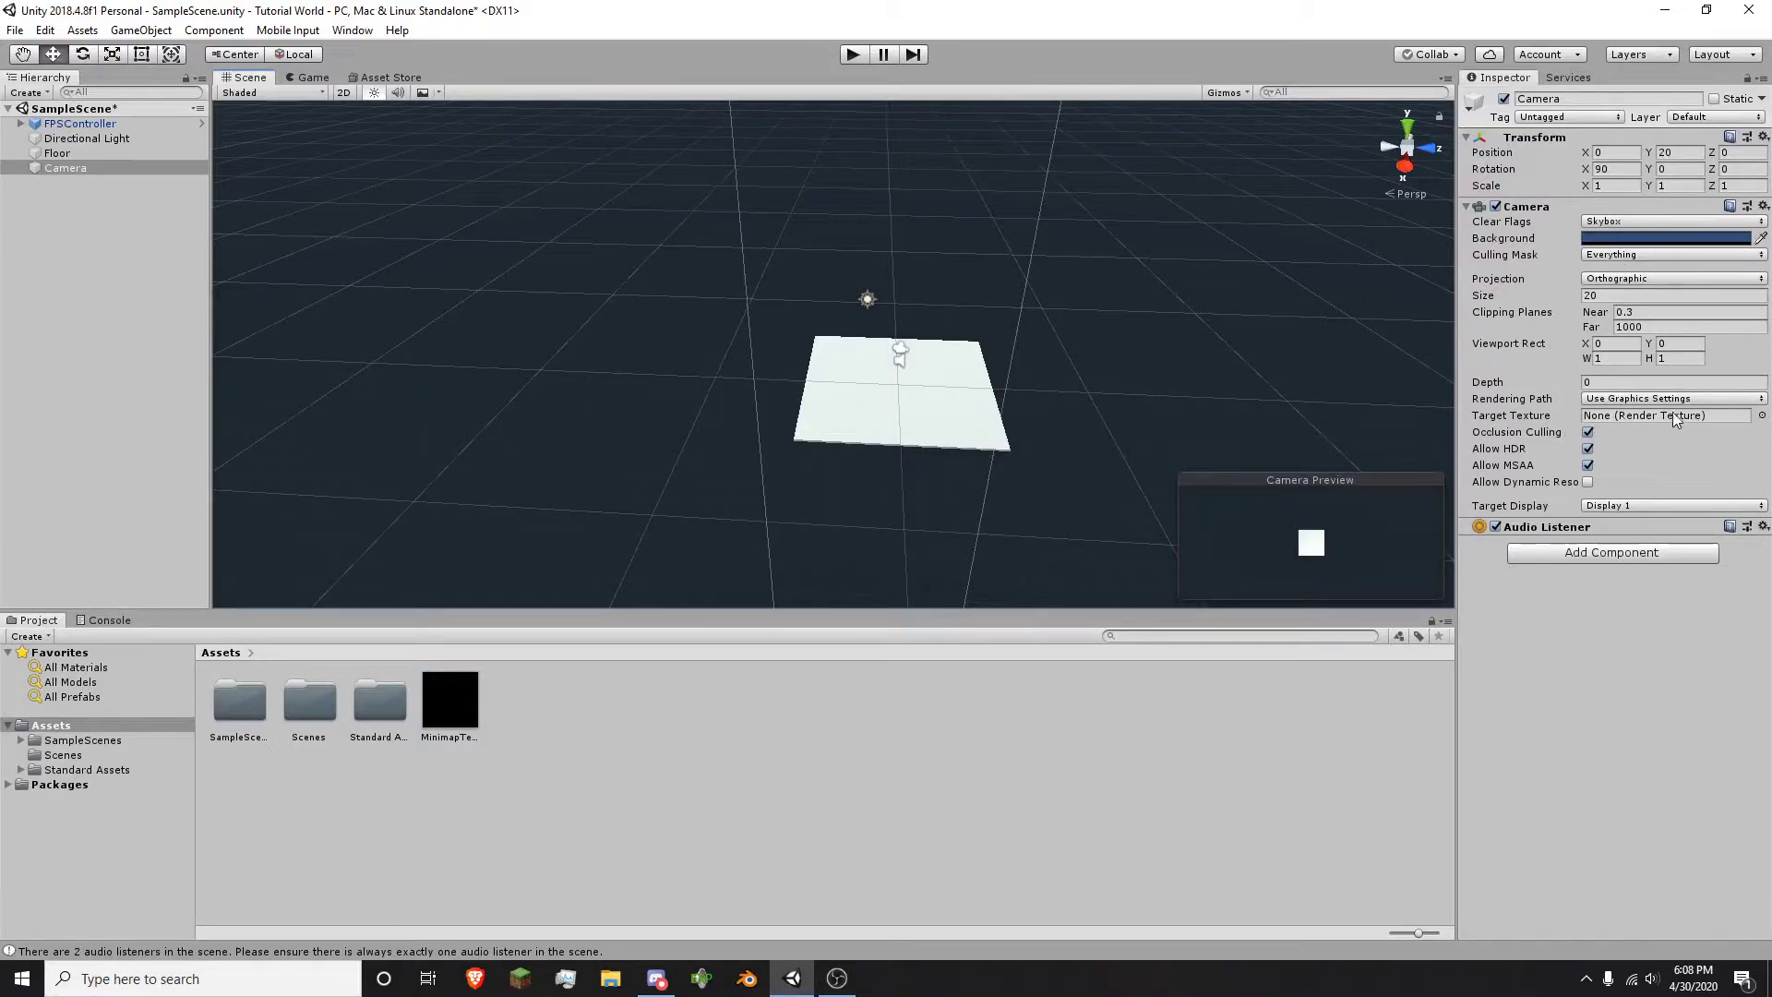
pyautogui.click(445, 704)
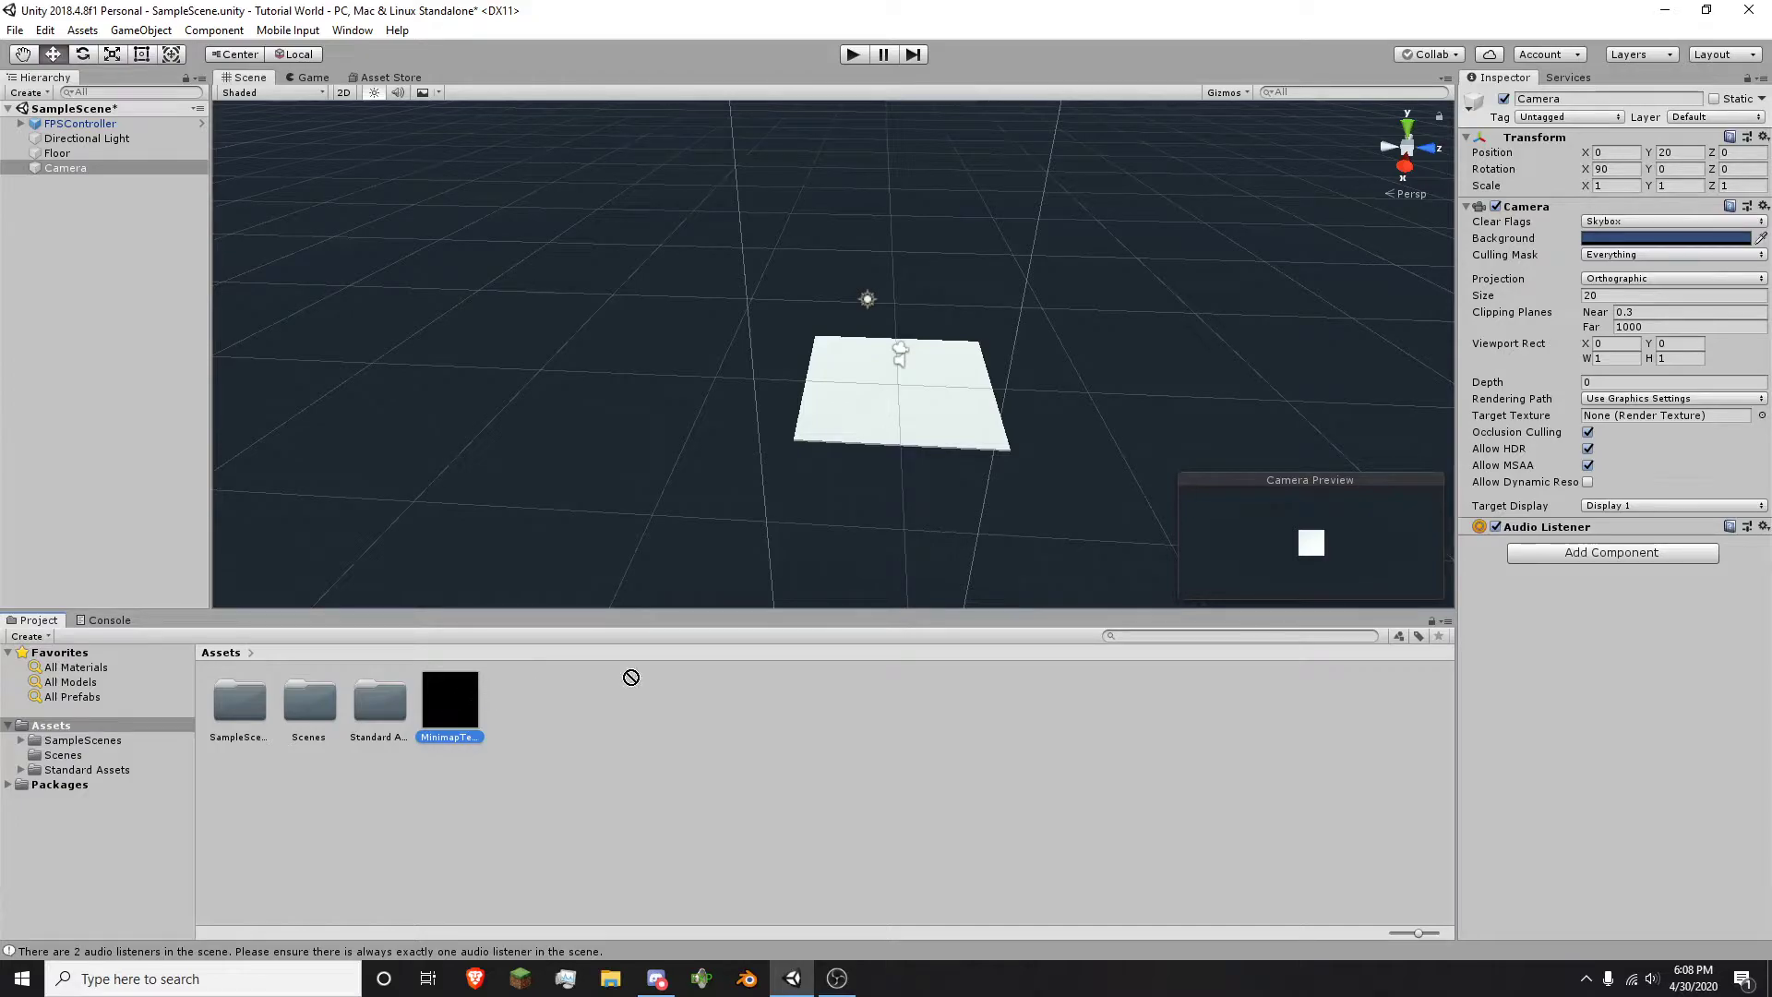
pyautogui.moveTo(1118, 660); pyautogui.dragTo(1468, 587)
pyautogui.moveTo(1582, 408); pyautogui.dragTo(1615, 423)
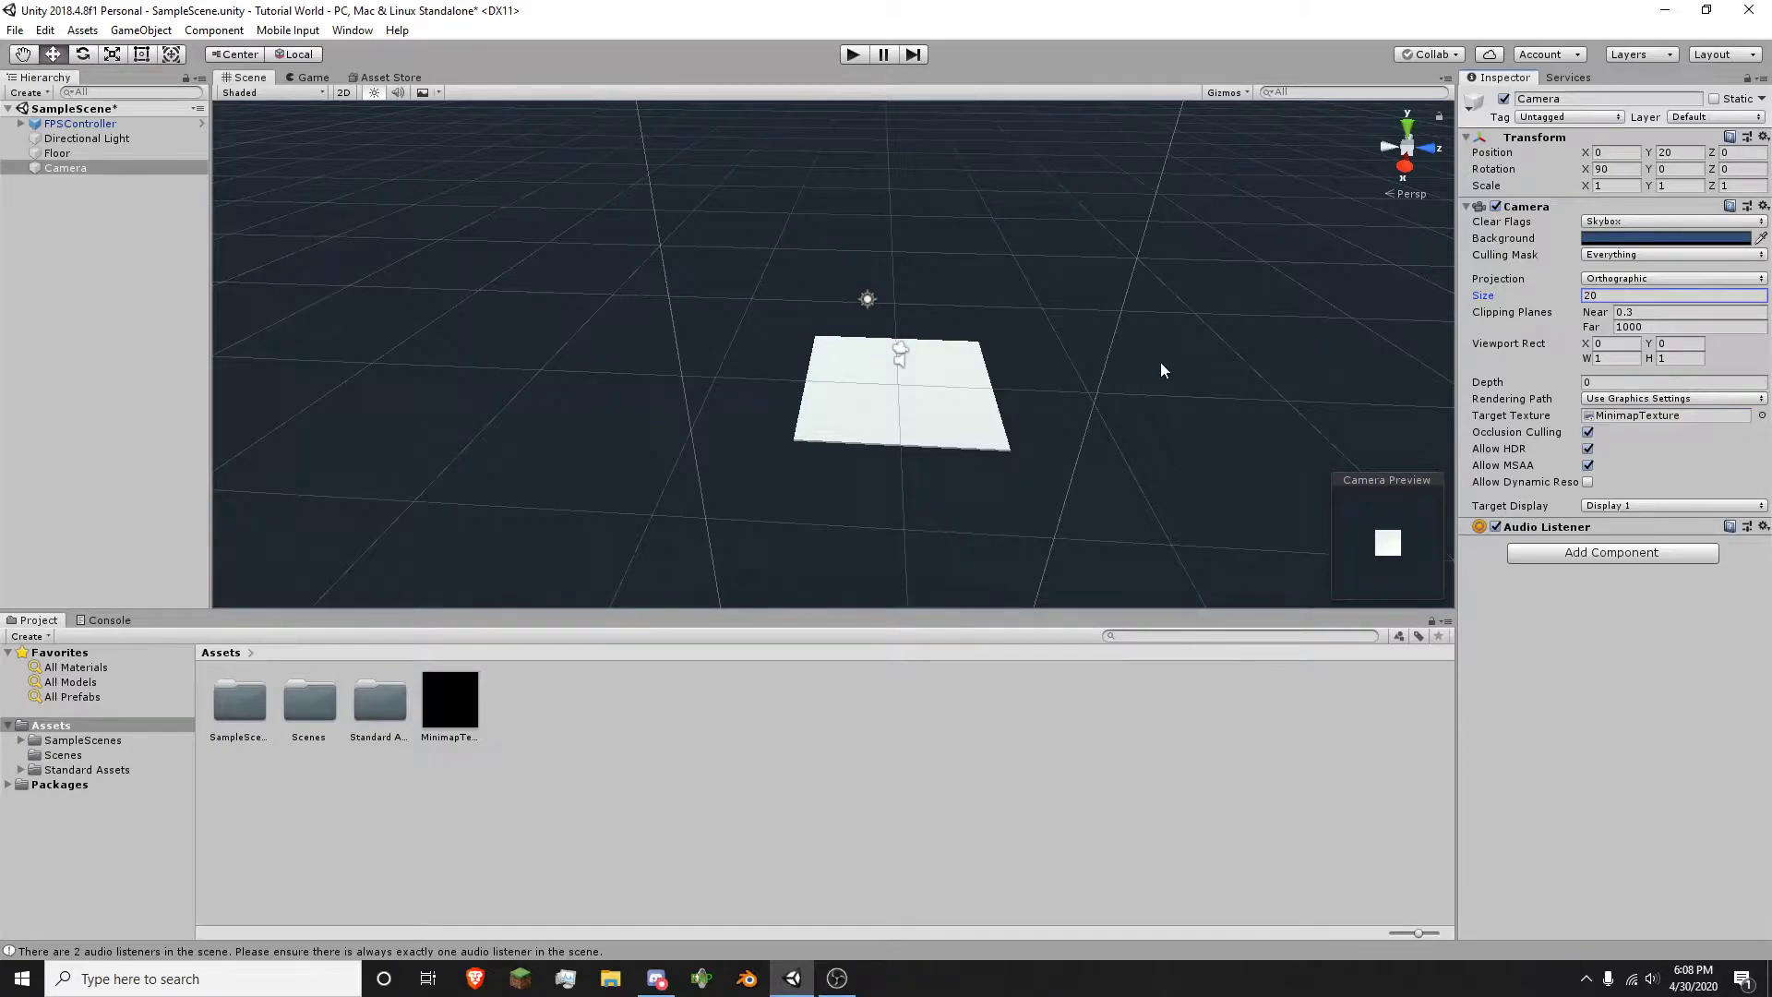
# - Inspect the MinimapTexture asset and its preview of the overhead camera's image
pyautogui.moveTo(1177, 407); pyautogui.dragTo(1175, 334, button='right')
pyautogui.press('s')
pyautogui.click(428, 713)
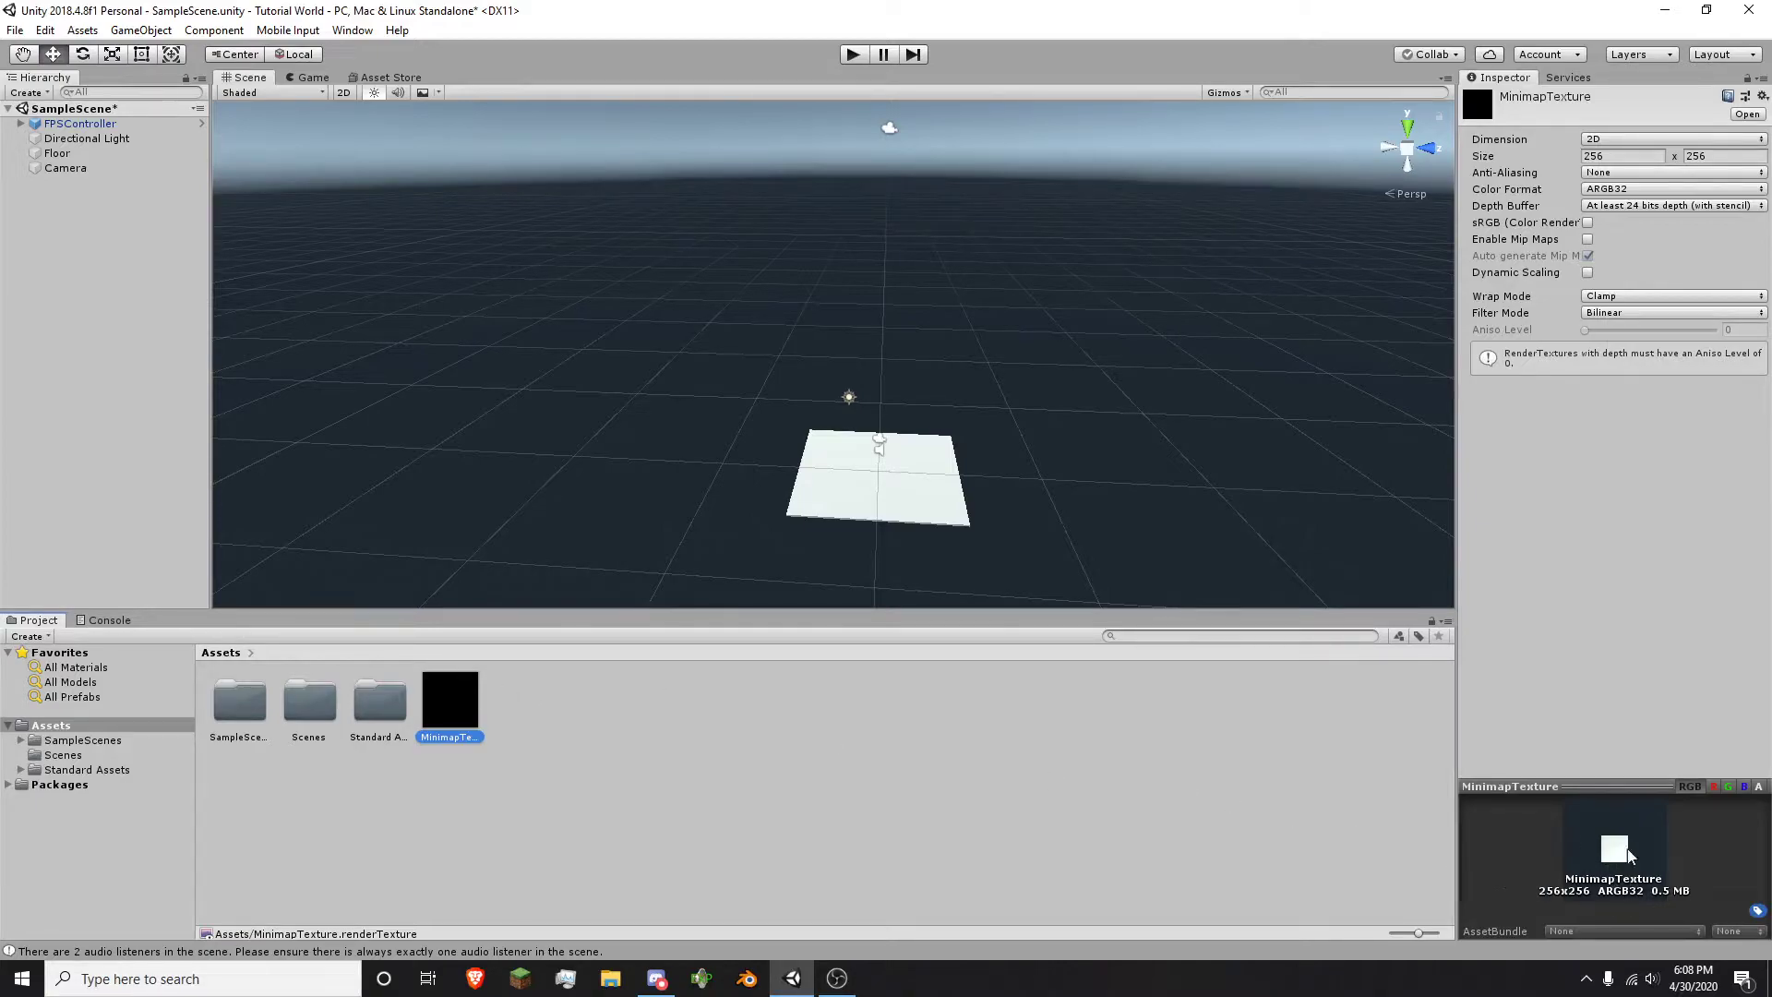
pyautogui.click(71, 125)
pyautogui.click(457, 703)
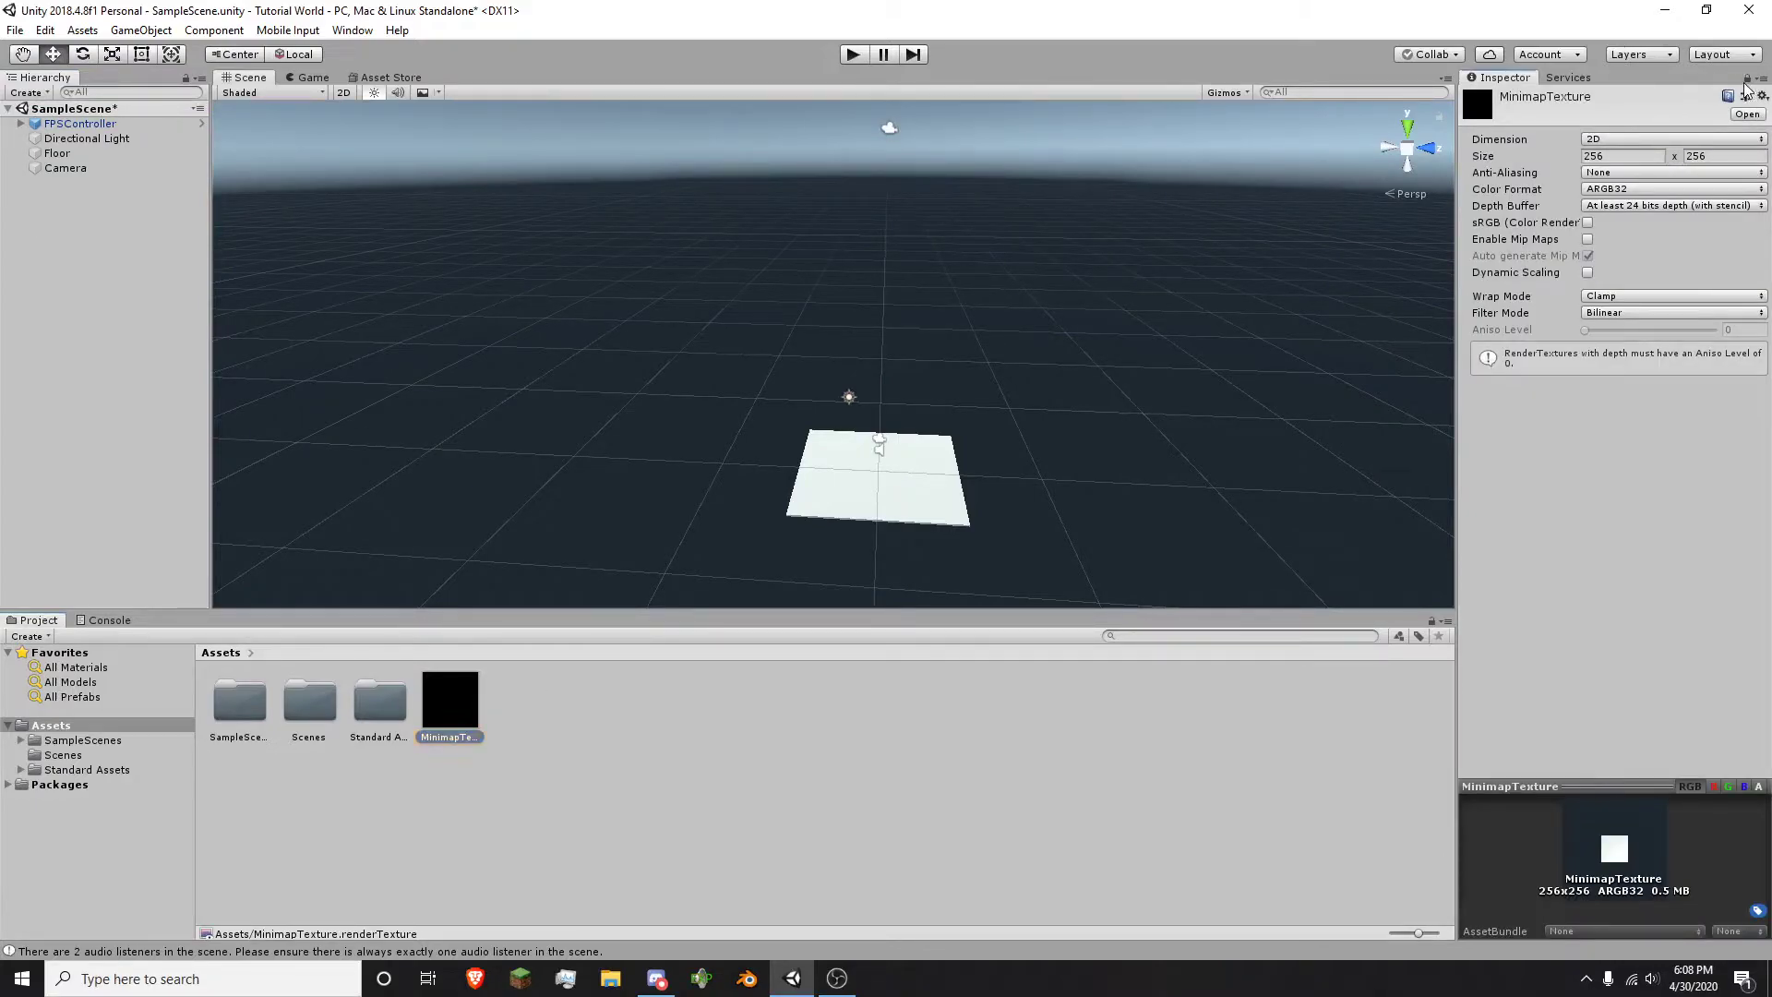
# - Shift the overhead camera along the Z axis with MinimapTexture still shown for inspection, unlock the Inspector and undo the last move
pyautogui.click(59, 170)
pyautogui.moveTo(816, 312); pyautogui.dragTo(893, 261, button='right')
pyautogui.moveTo(895, 262); pyautogui.dragTo(752, 267)
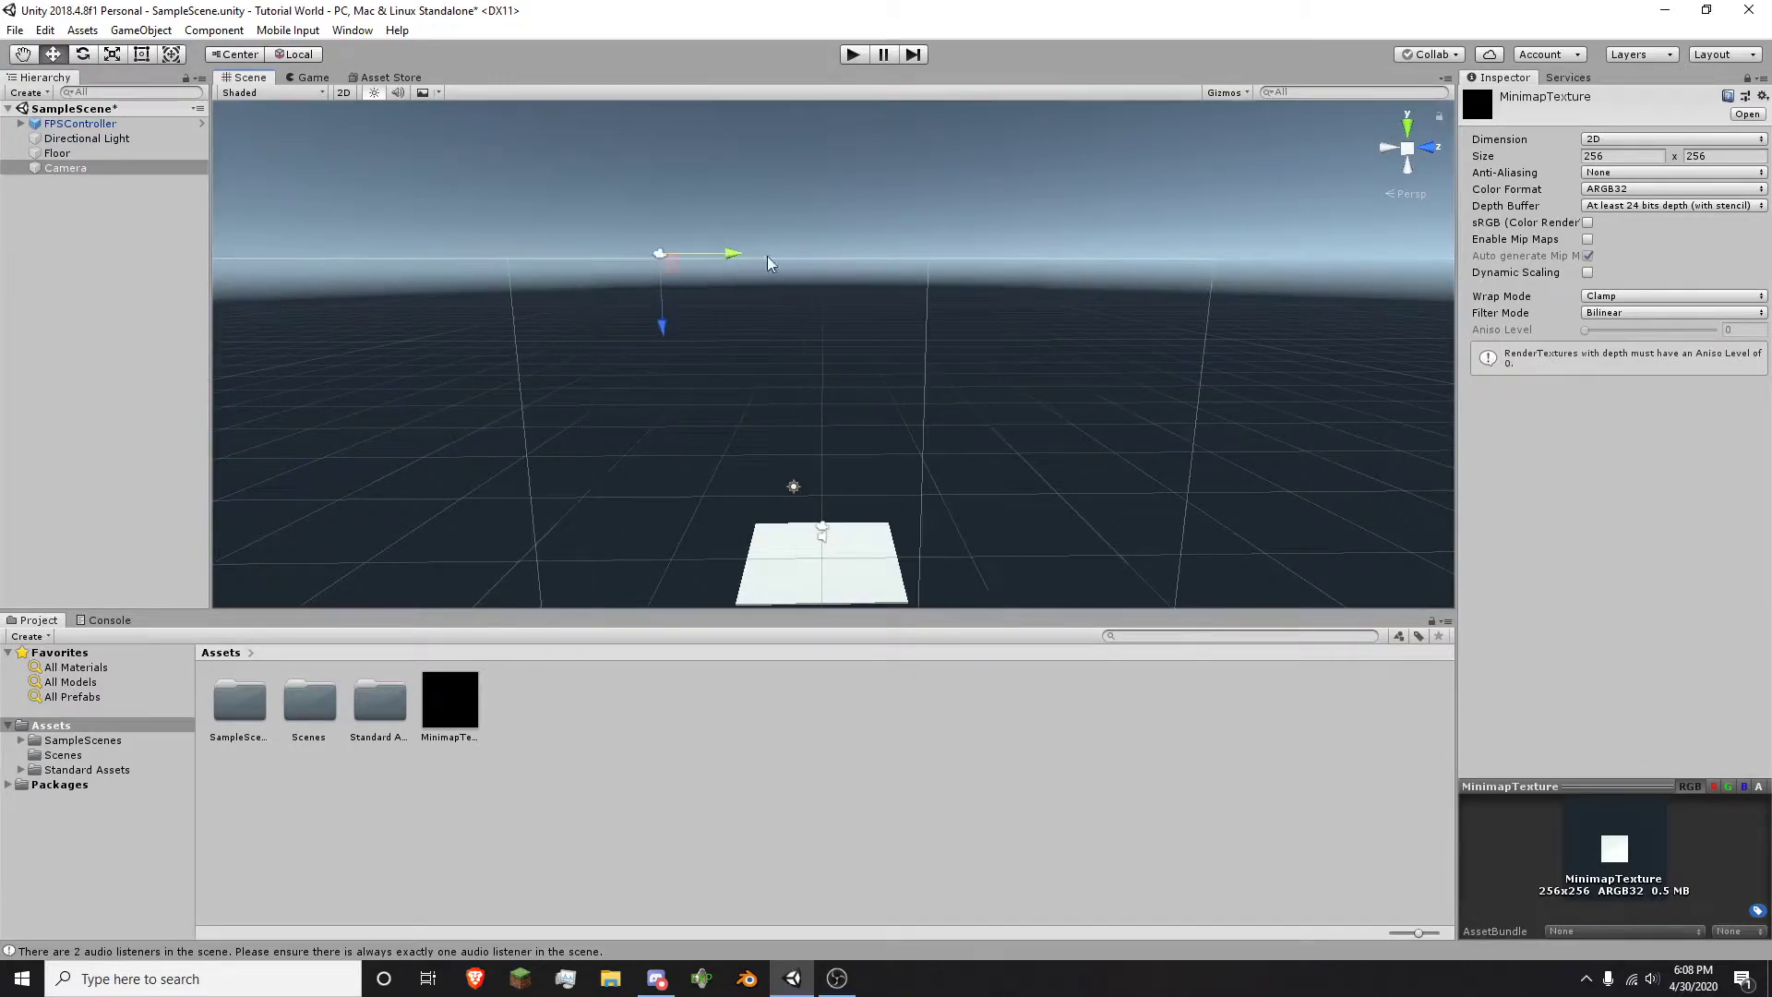
pyautogui.click(1747, 79)
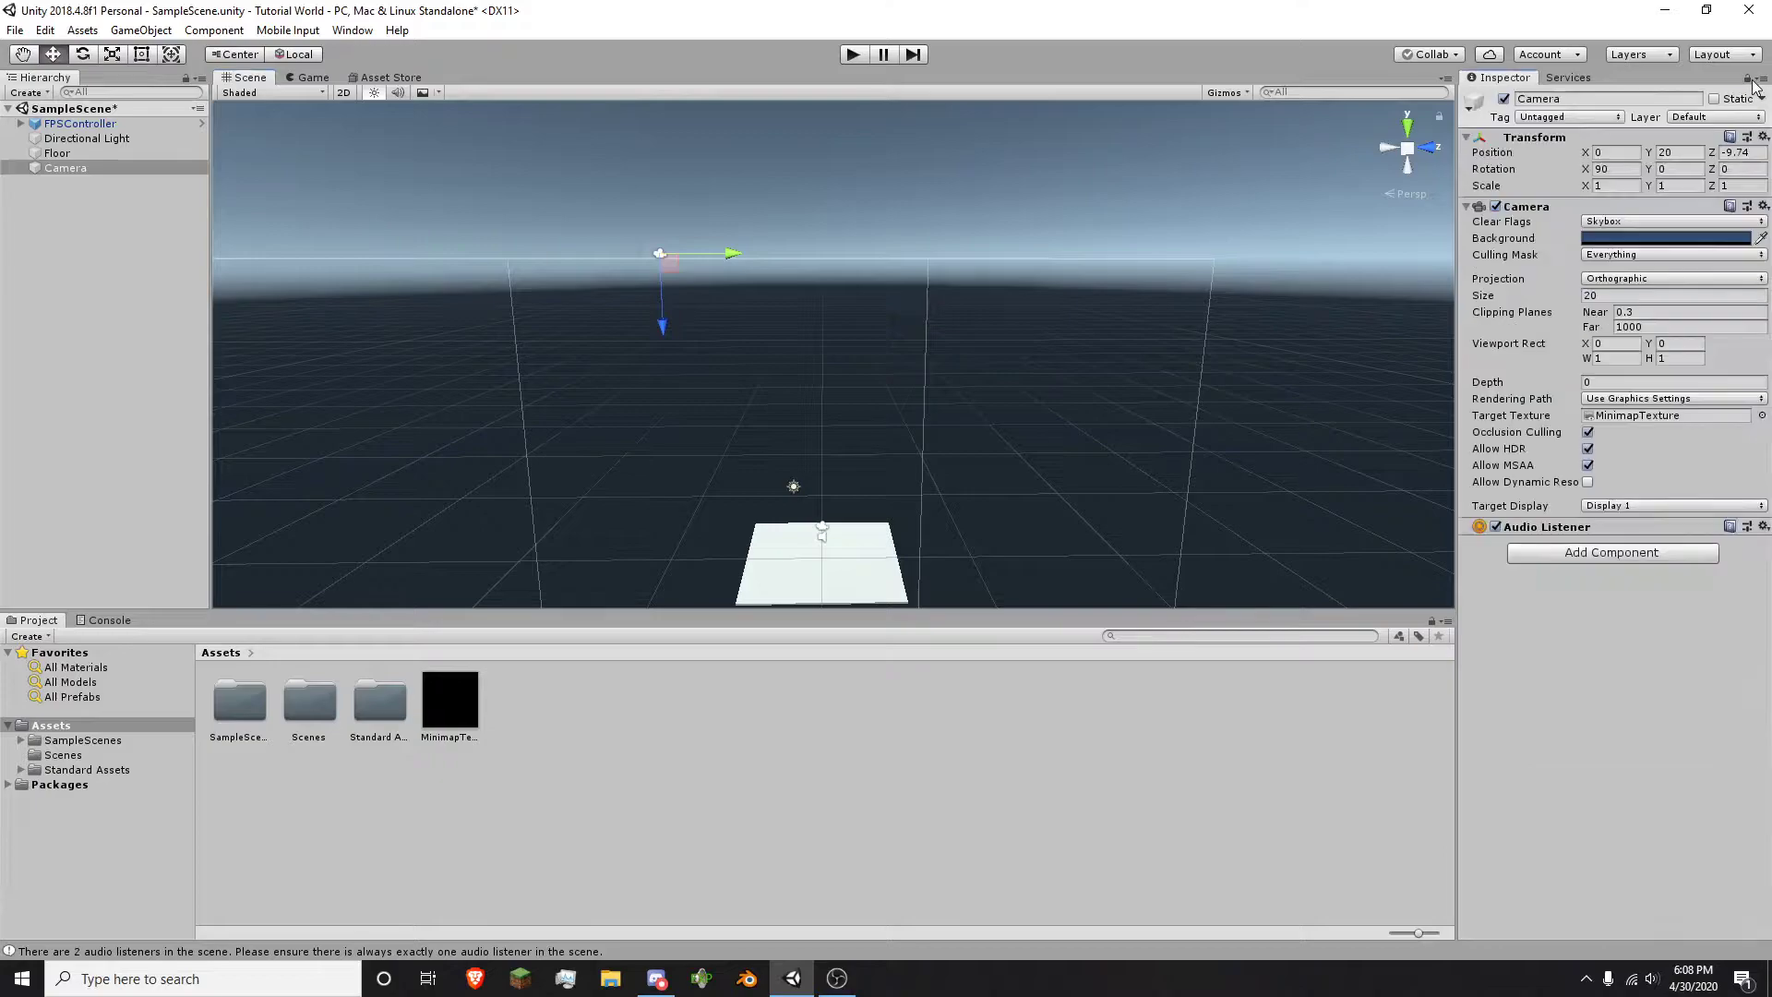
pyautogui.hotkey('ctrl', 'z')
# - Make the overhead camera a child of FPSController so that it follows the player
pyautogui.keyDown('alt'); pyautogui.moveTo(1034, 195); pyautogui.dragTo(772, 335); pyautogui.keyUp('alt')
pyautogui.click(65, 167)
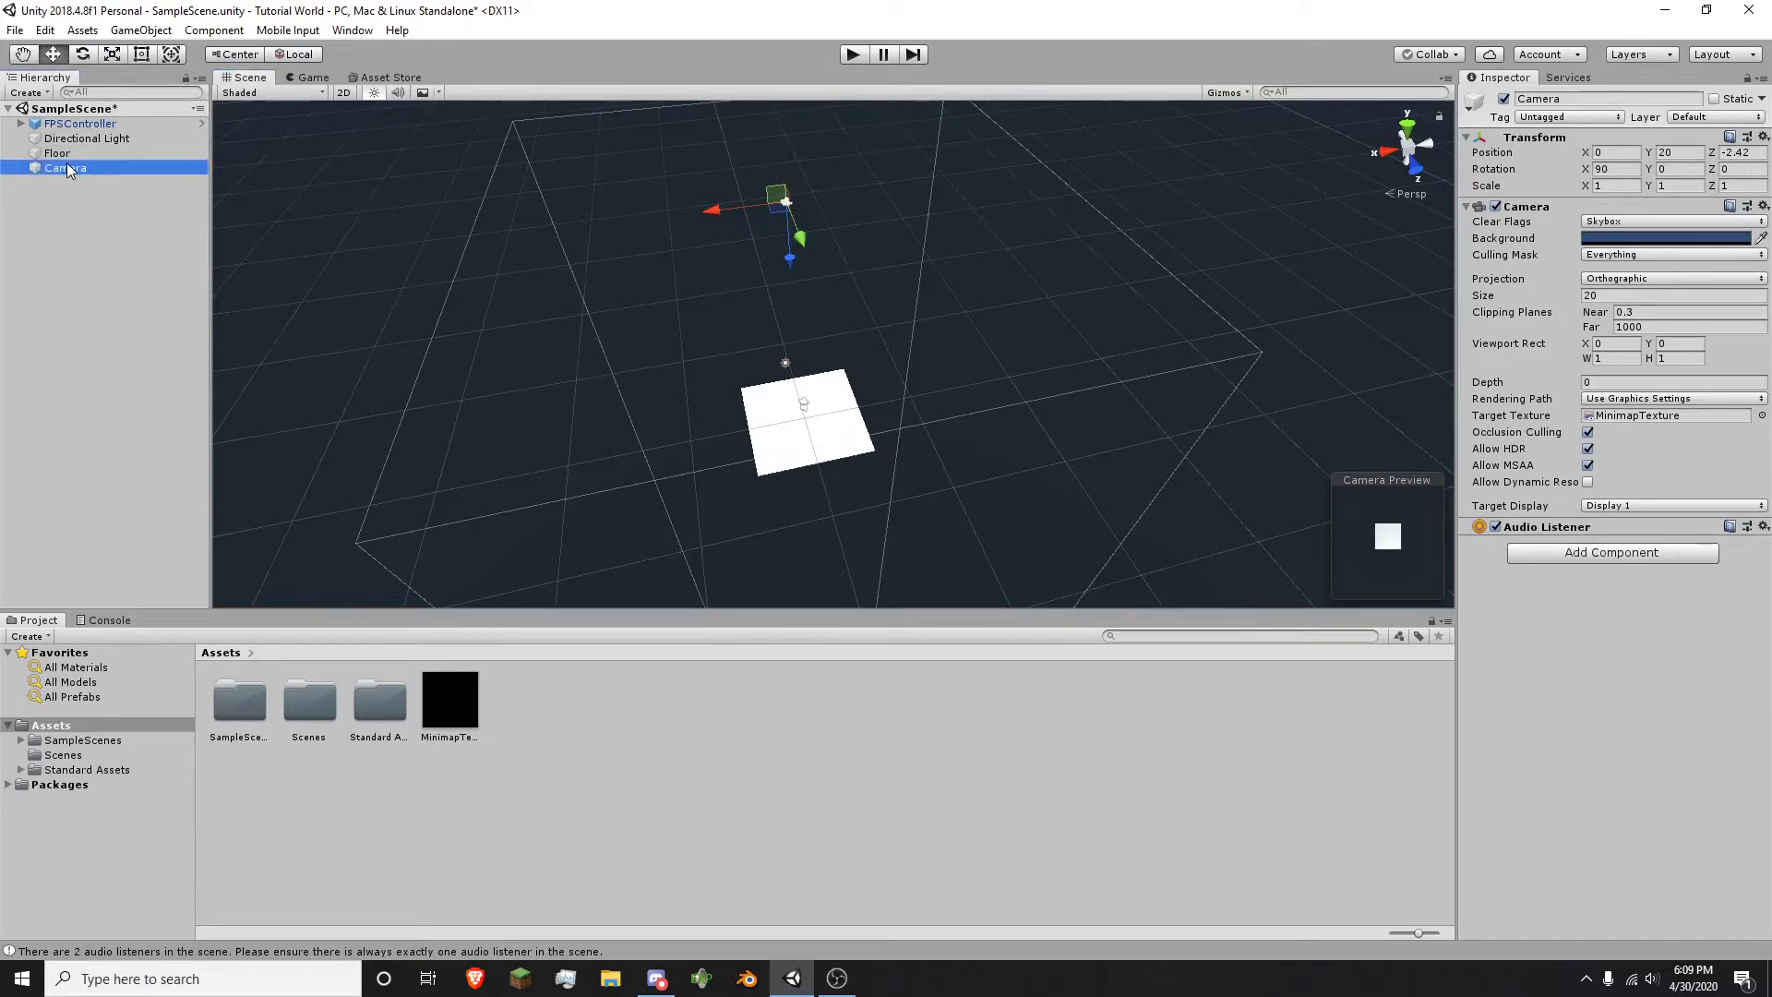
pyautogui.moveTo(53, 168); pyautogui.dragTo(89, 127)
pyautogui.moveTo(572, 245); pyautogui.dragTo(891, 242, button='right')
pyautogui.press('w')
pyautogui.press('w')
pyautogui.press('s')
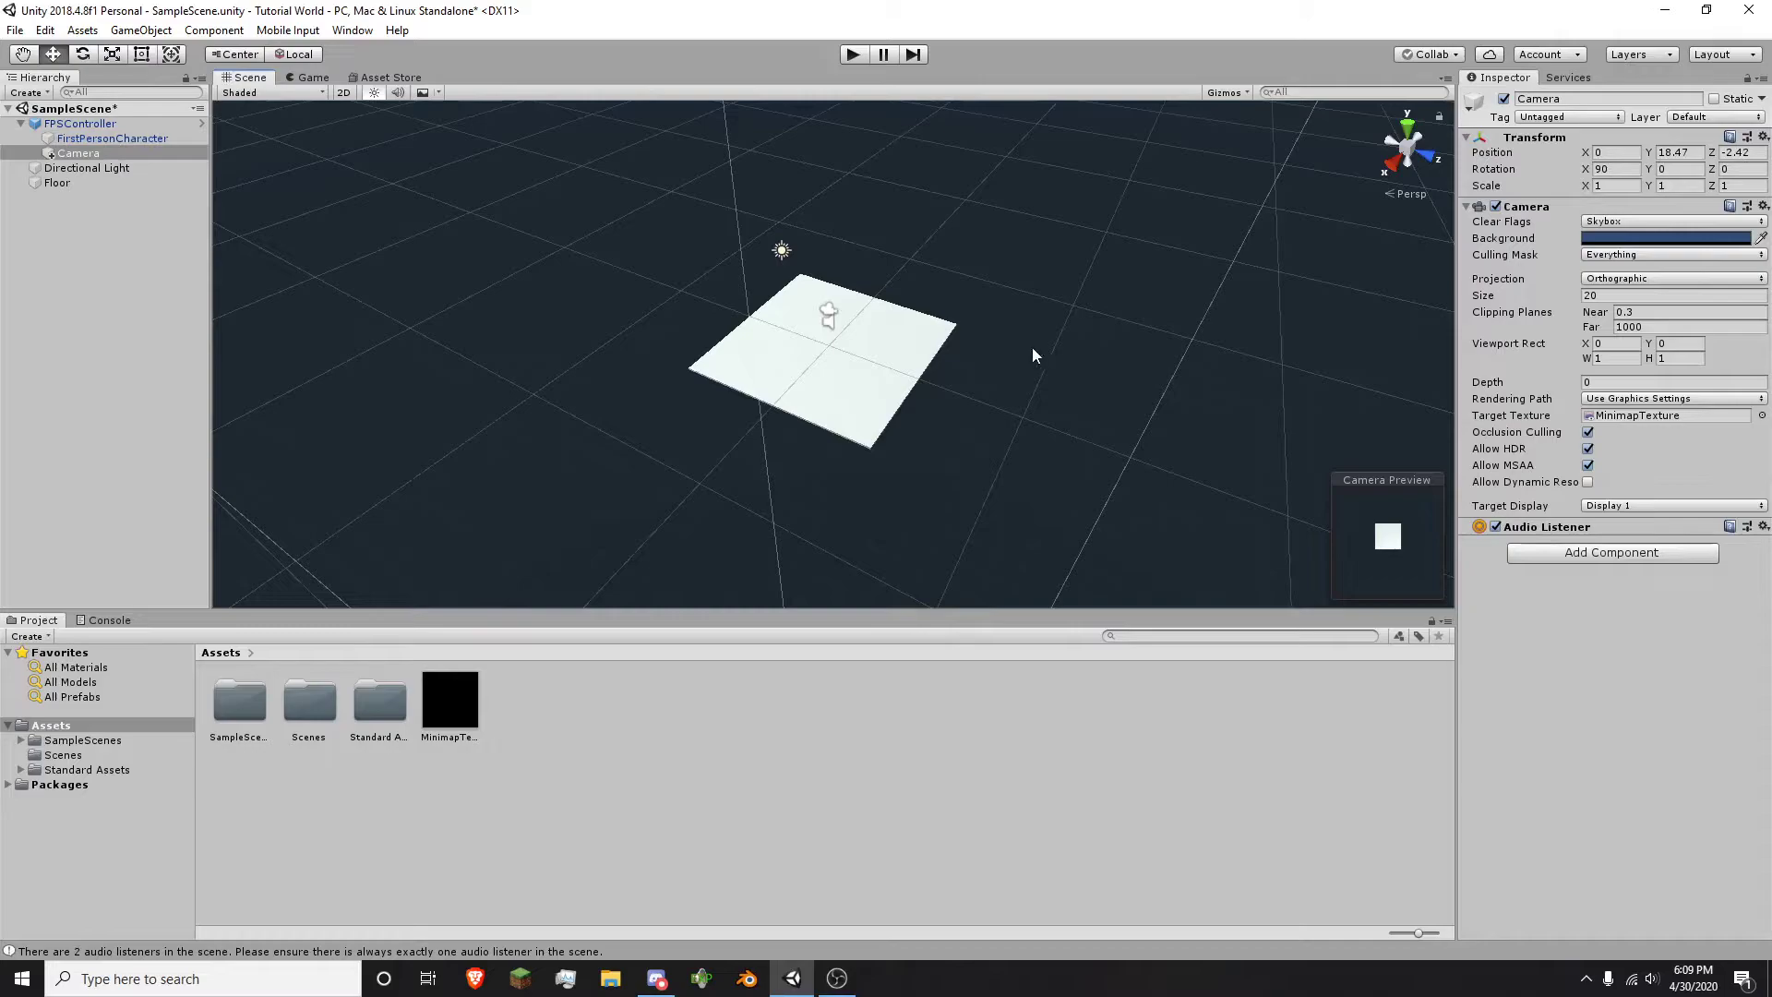
# - Run the scene briefly in play mode to check the game view, and stop it
pyautogui.click(852, 56)
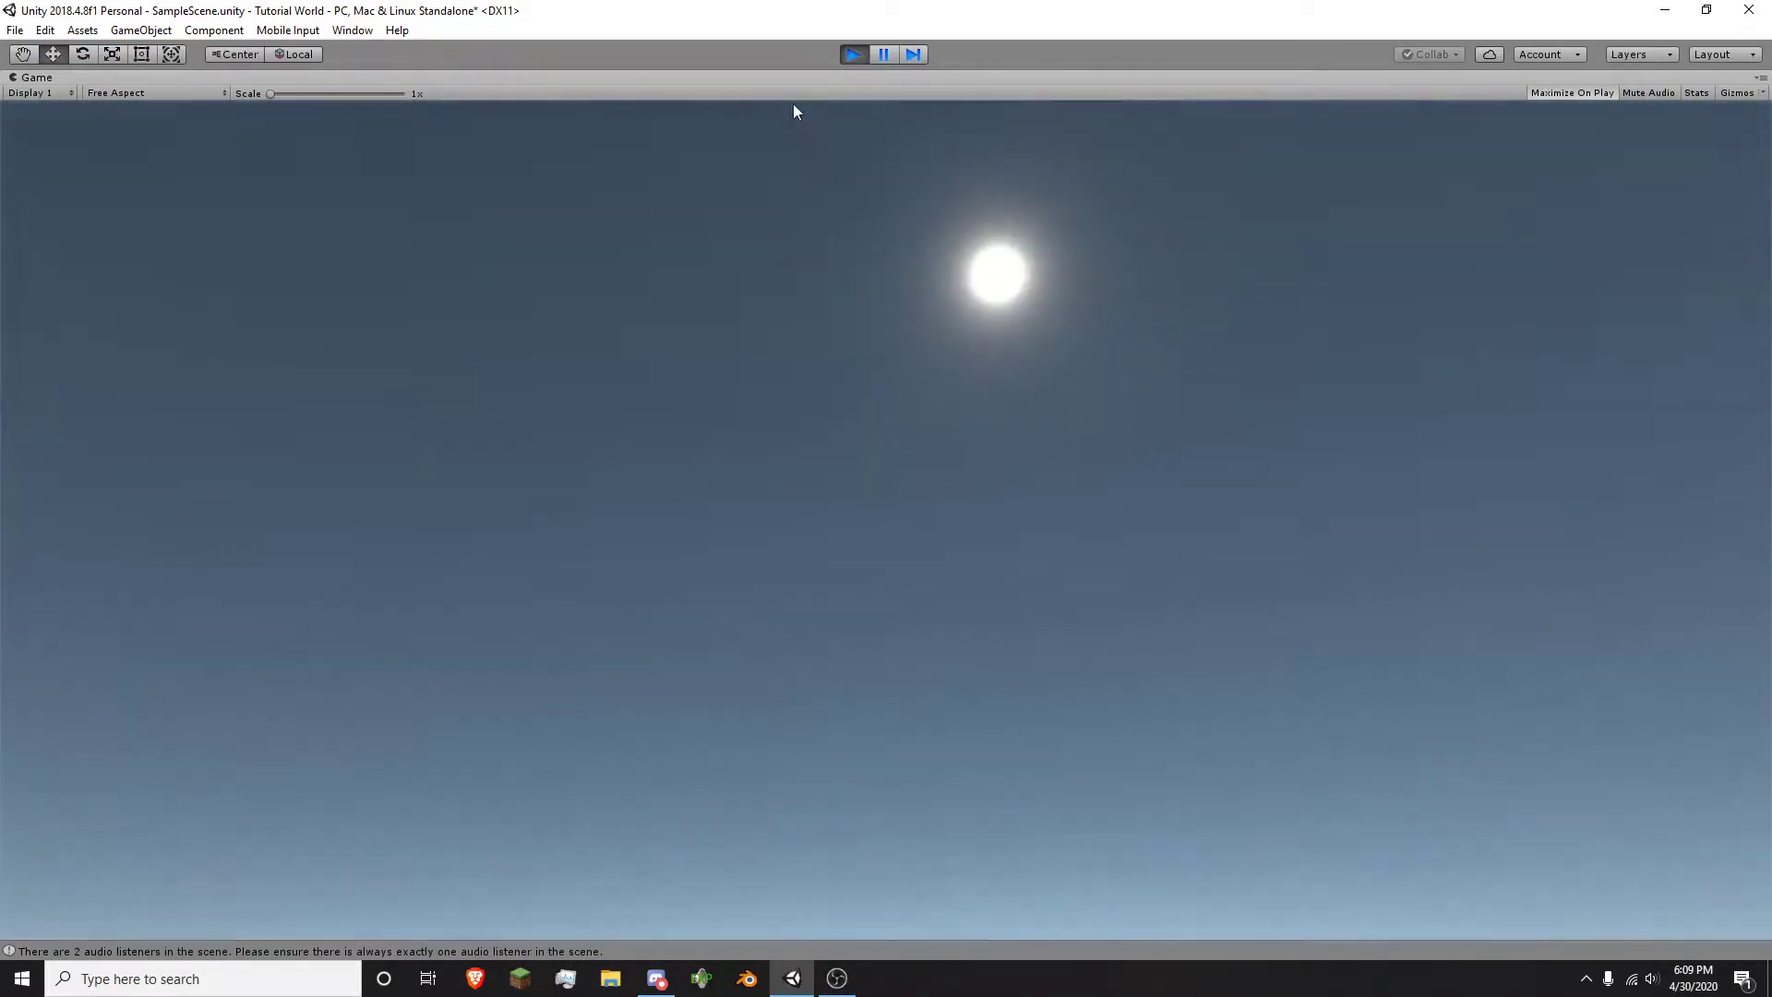
pyautogui.click(846, 51)
pyautogui.moveTo(865, 347); pyautogui.dragTo(830, 221, button='right')
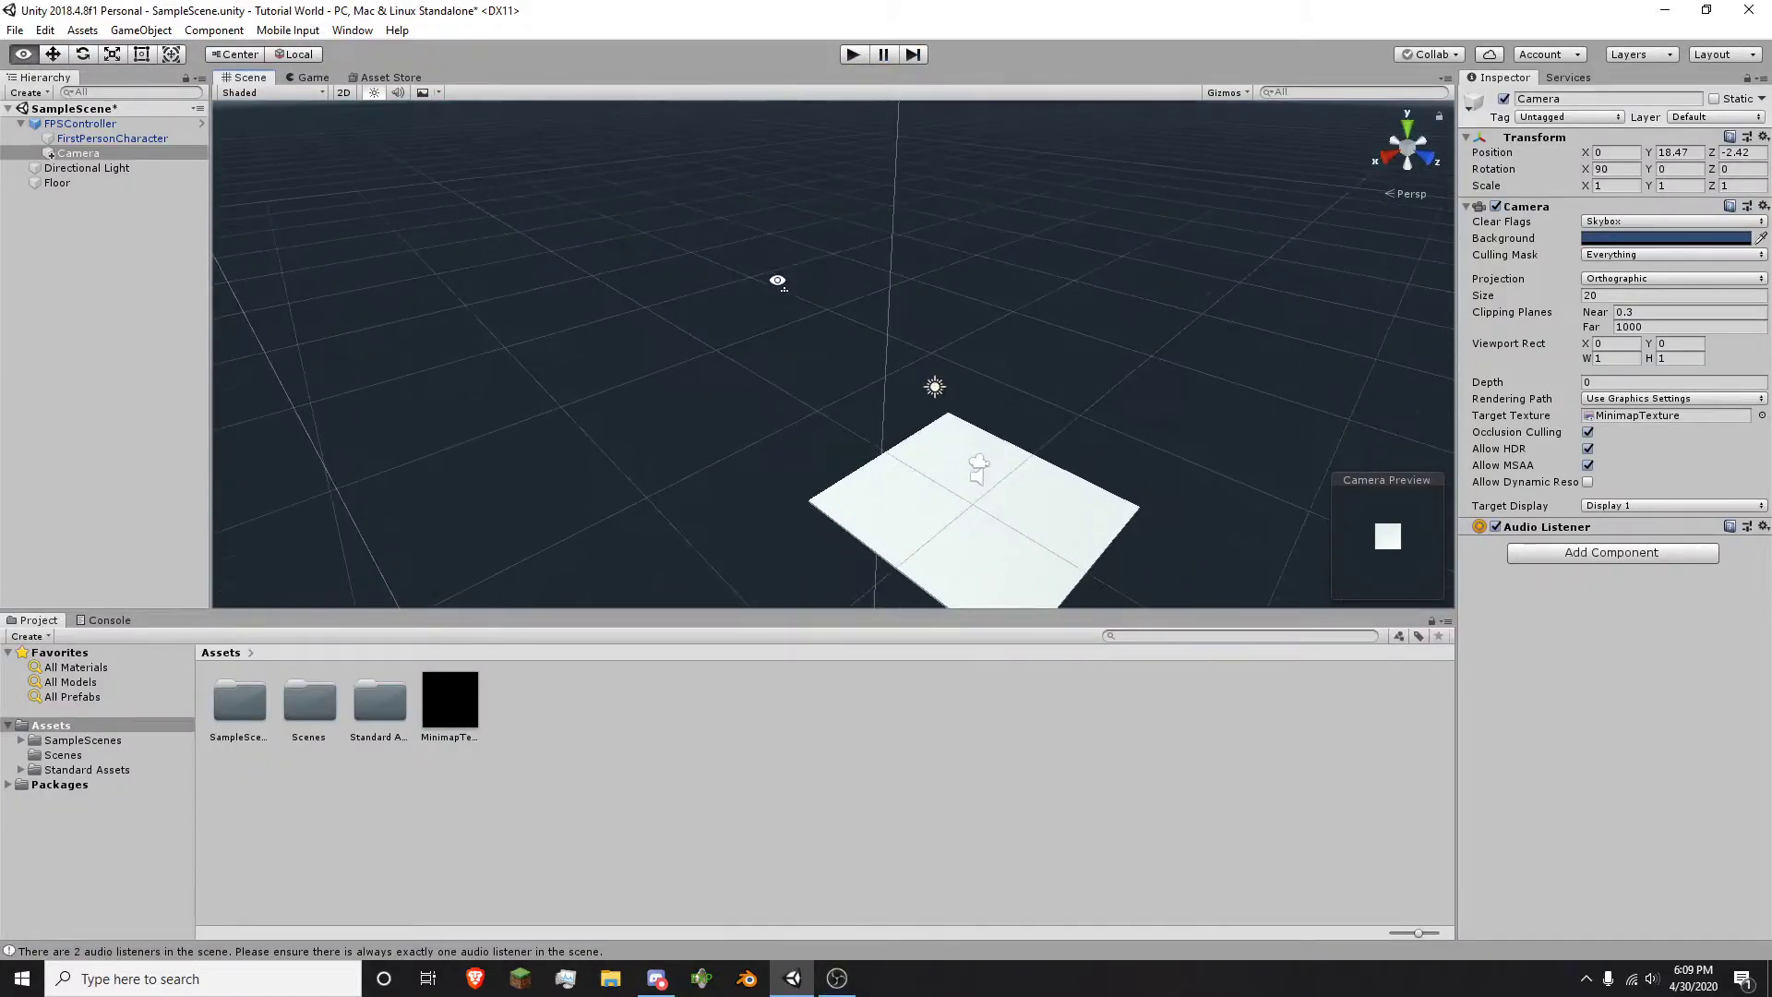
# - Add a UI Canvas to the scene at the root level of the hierarchy
pyautogui.click(21, 123)
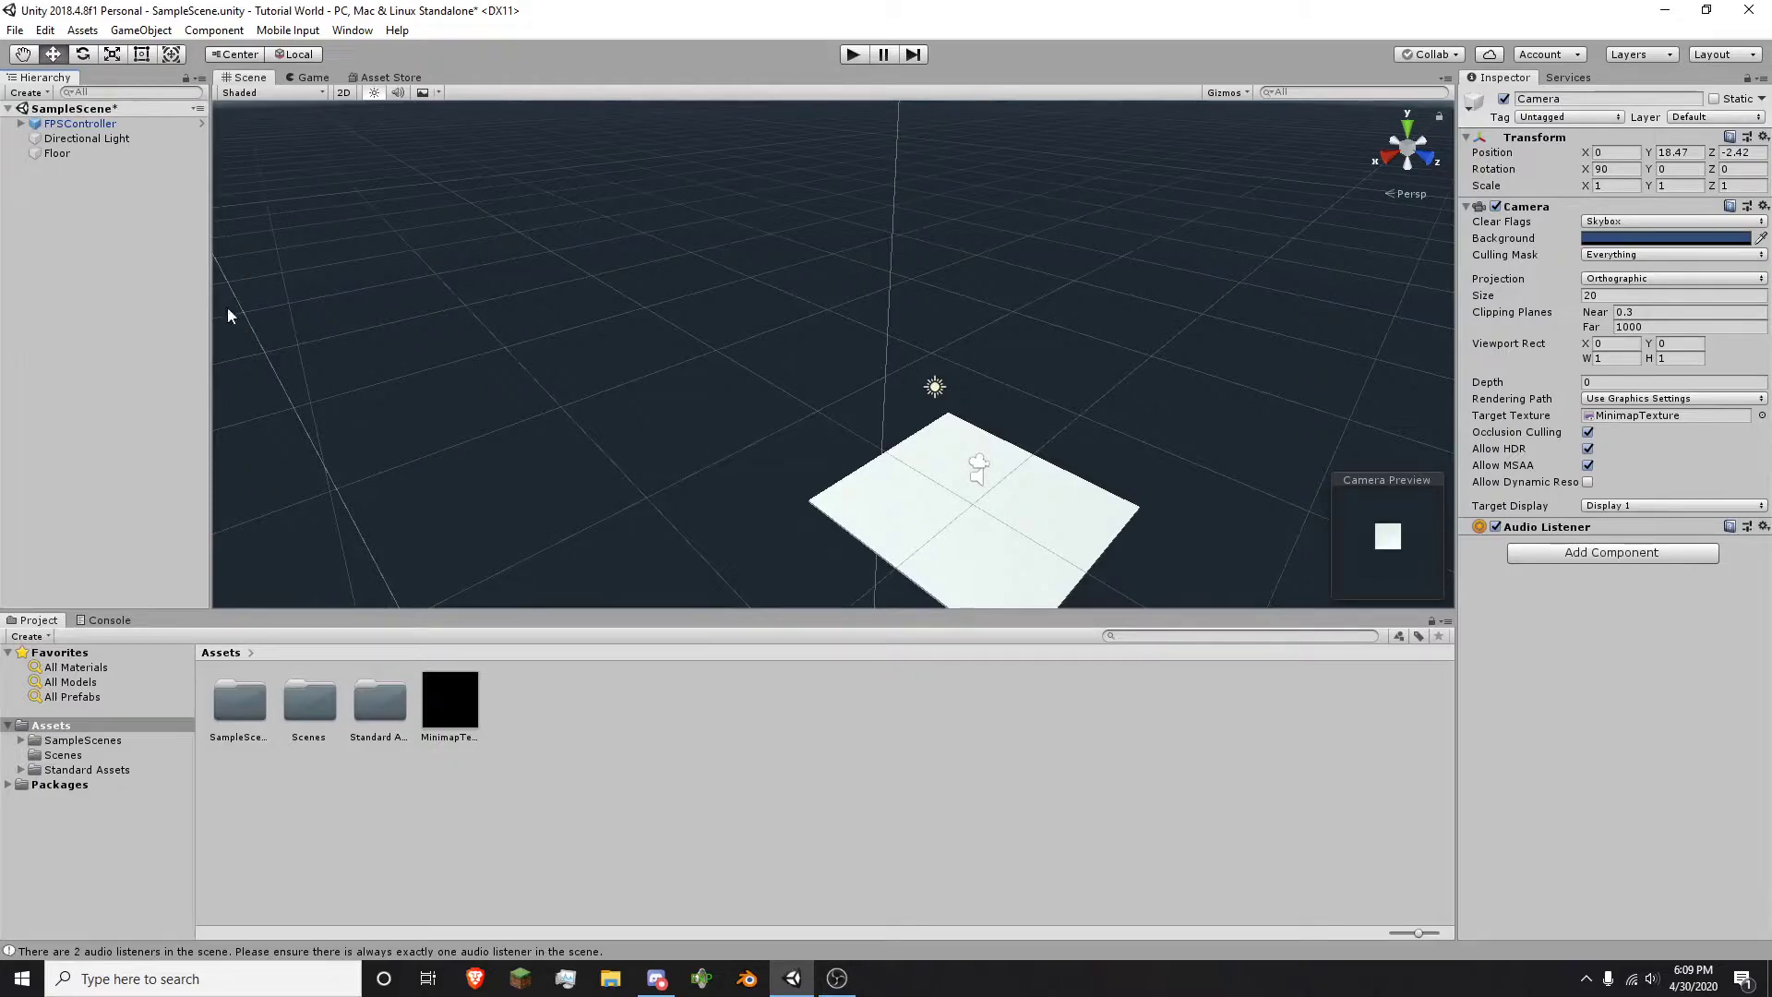
pyautogui.scroll(-10, 827, 351)
pyautogui.moveTo(840, 354); pyautogui.dragTo(913, 314, button='right')
pyautogui.click(85, 196)
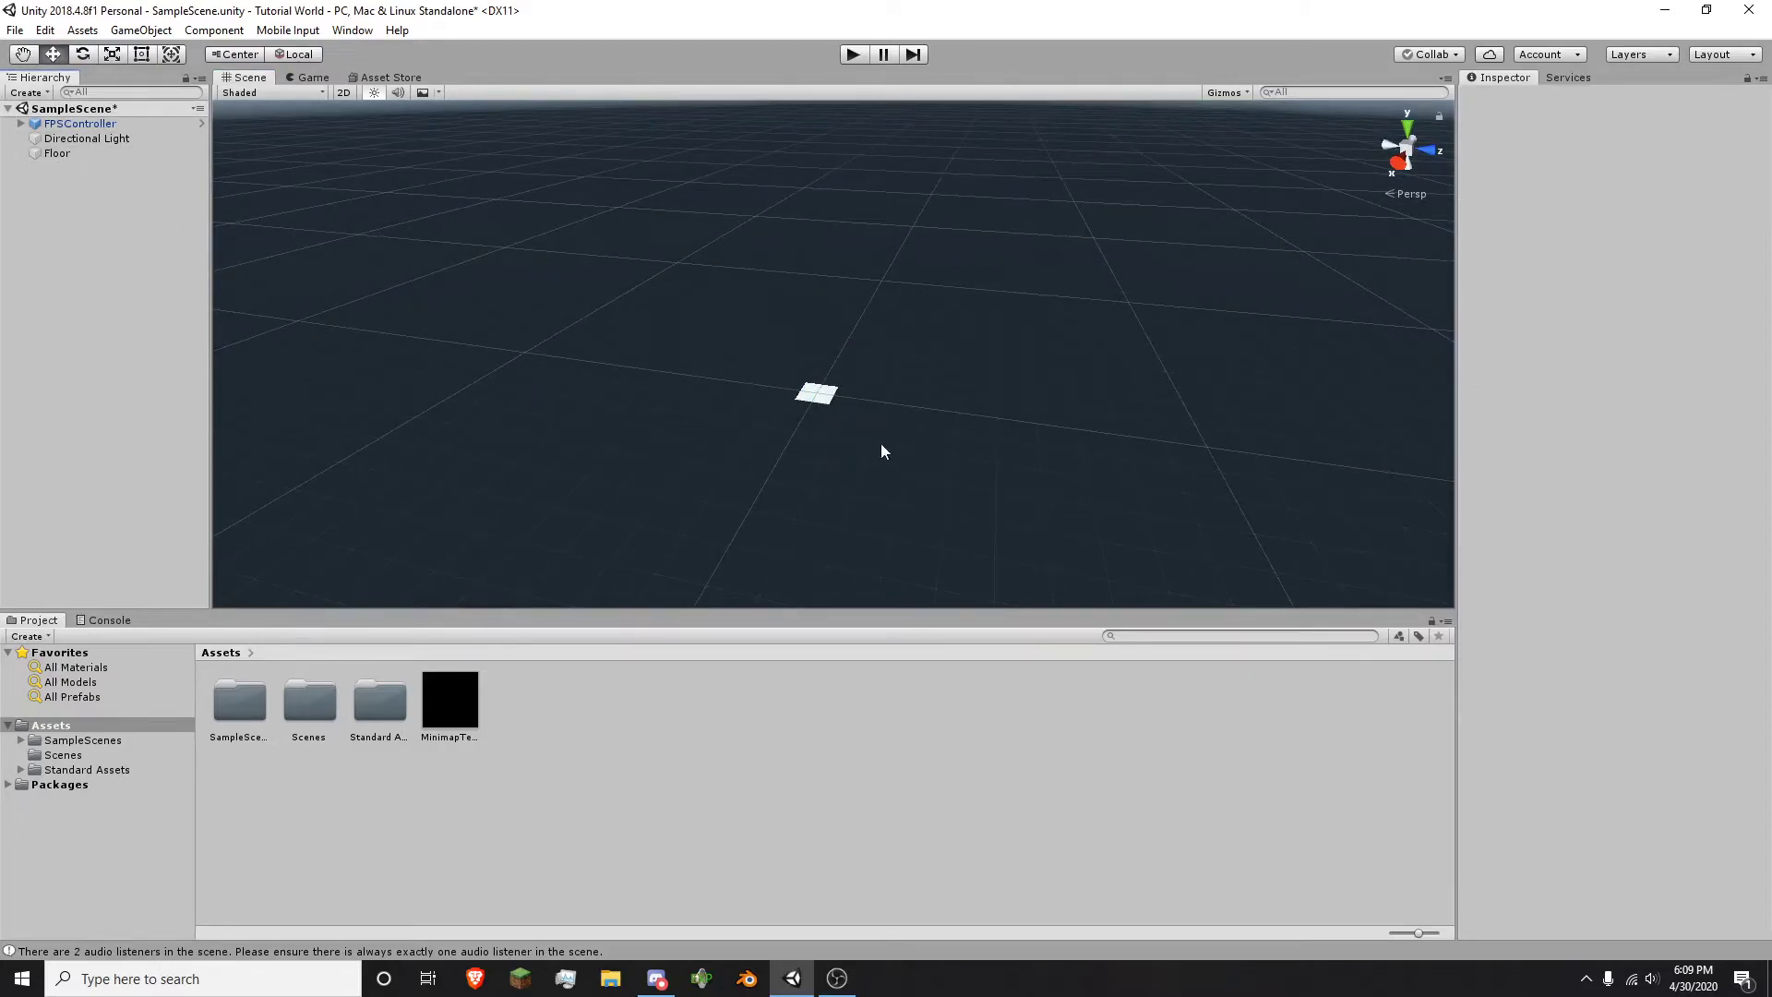
pyautogui.rightClick(98, 233)
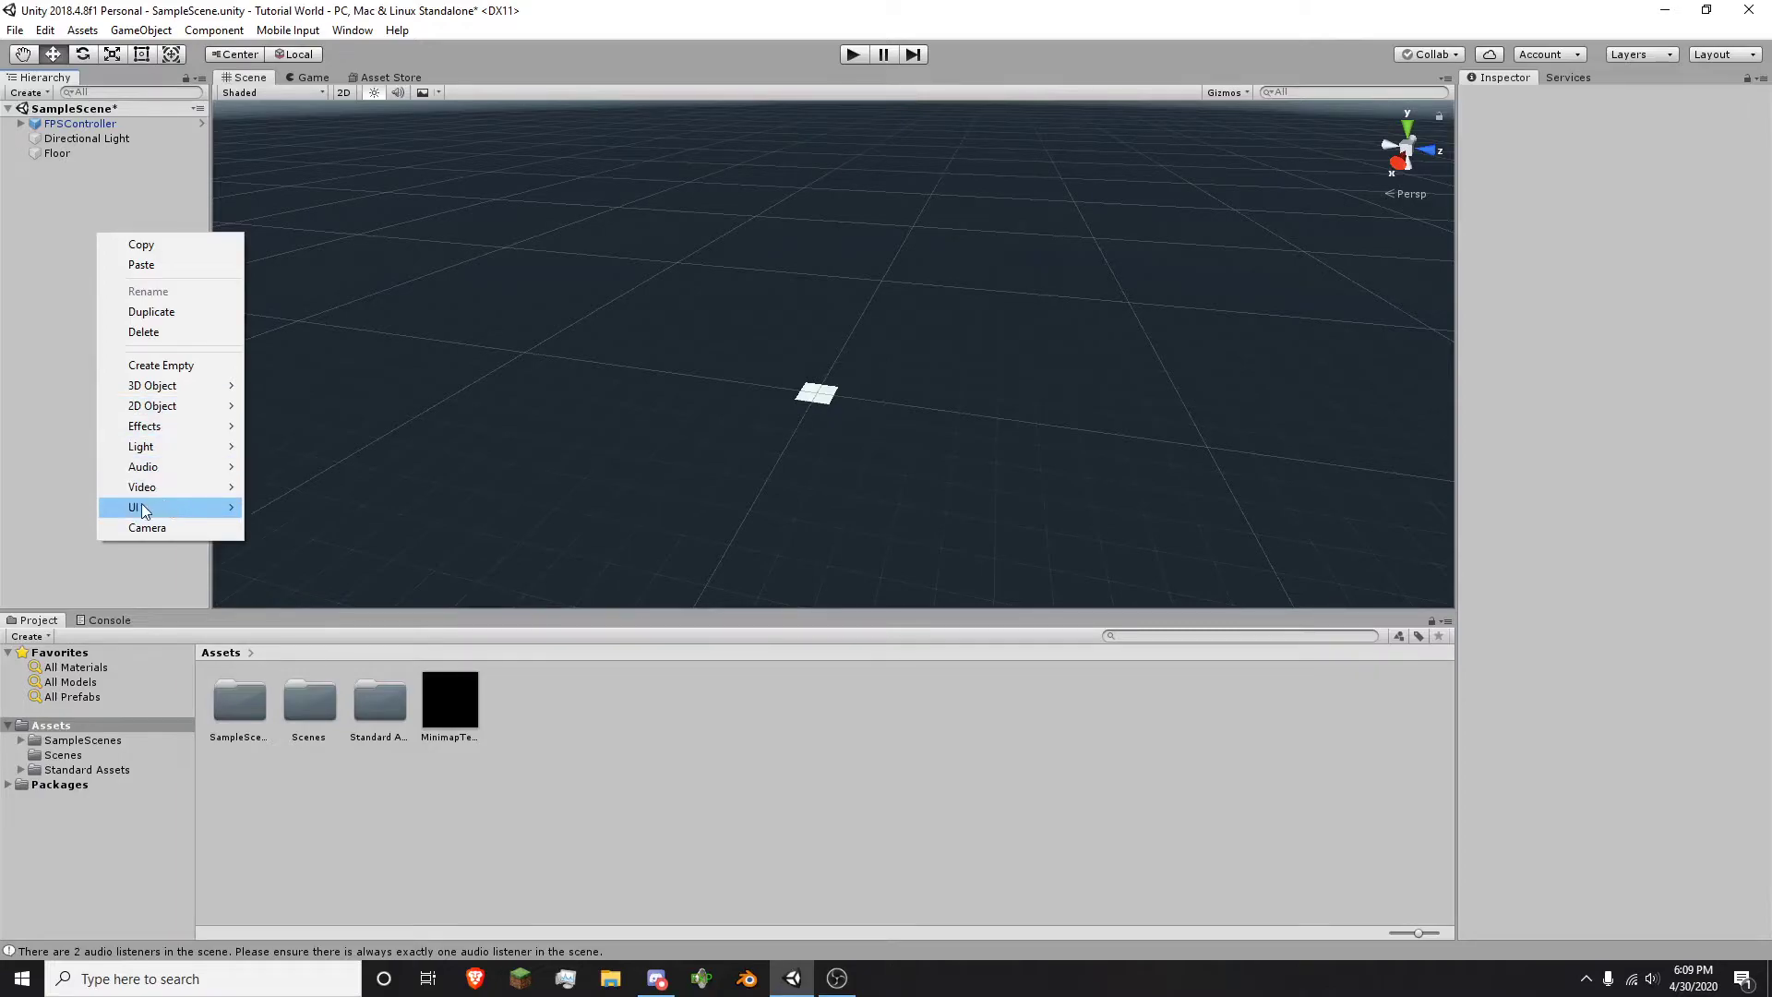
pyautogui.moveTo(192, 506)
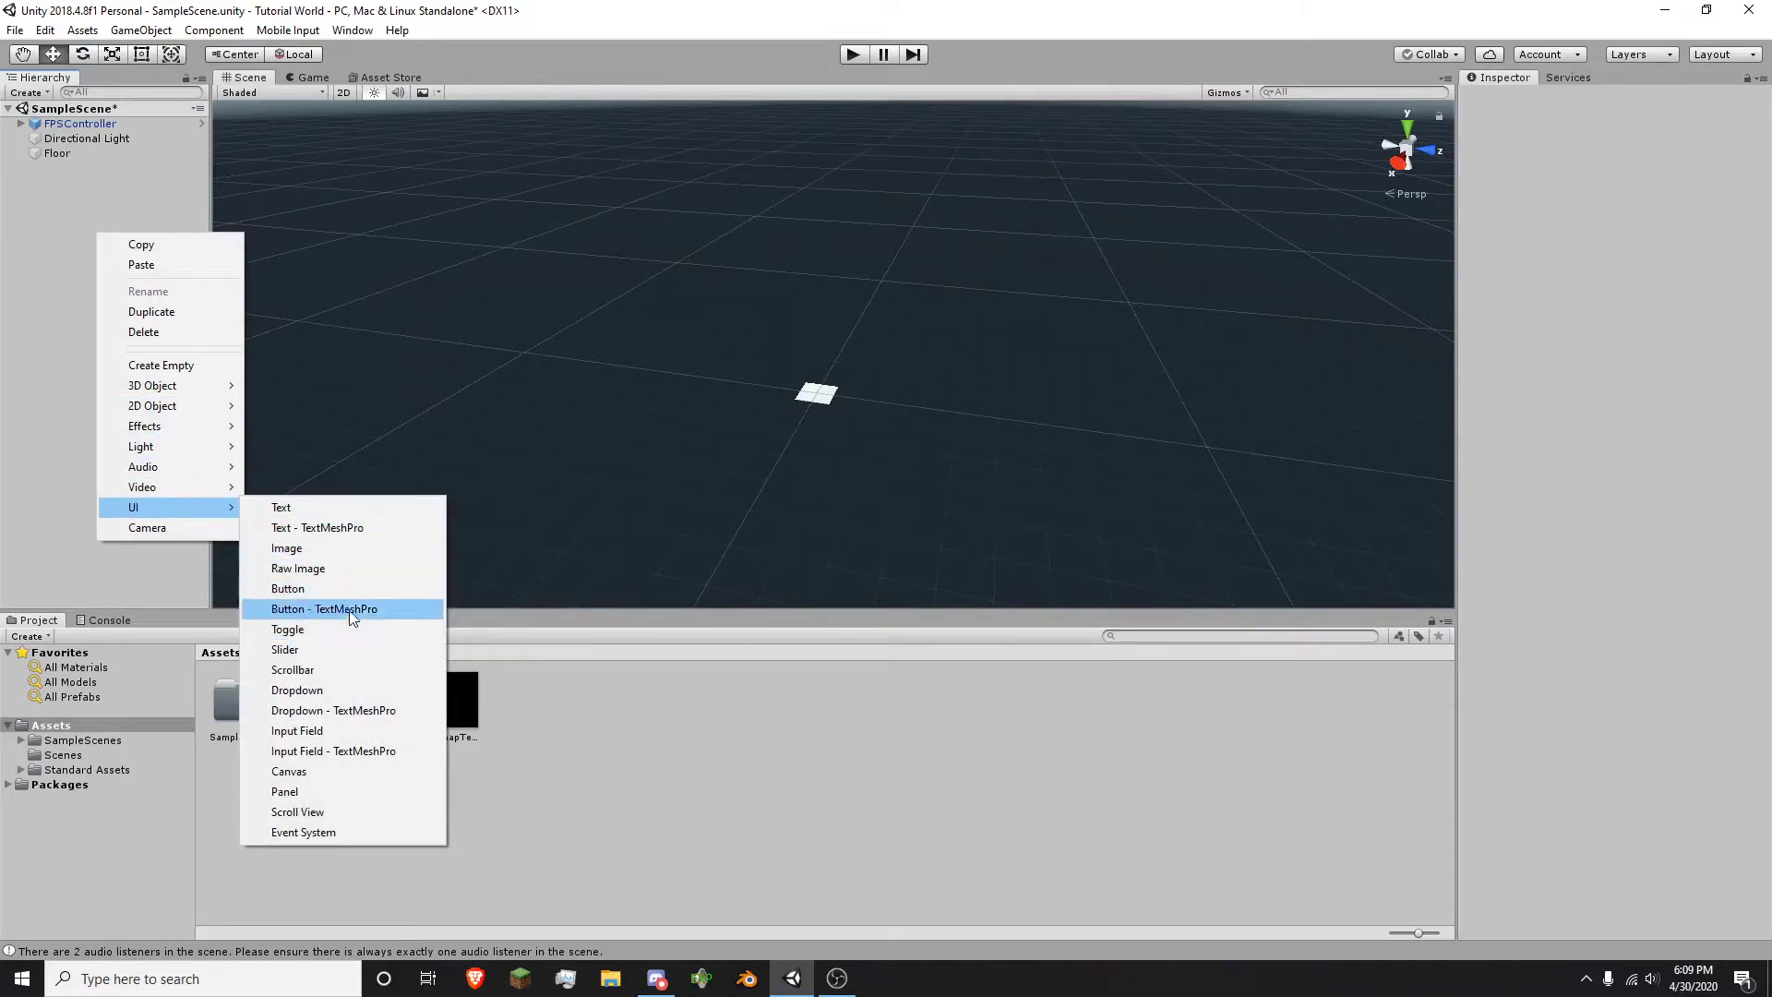
pyautogui.click(391, 771)
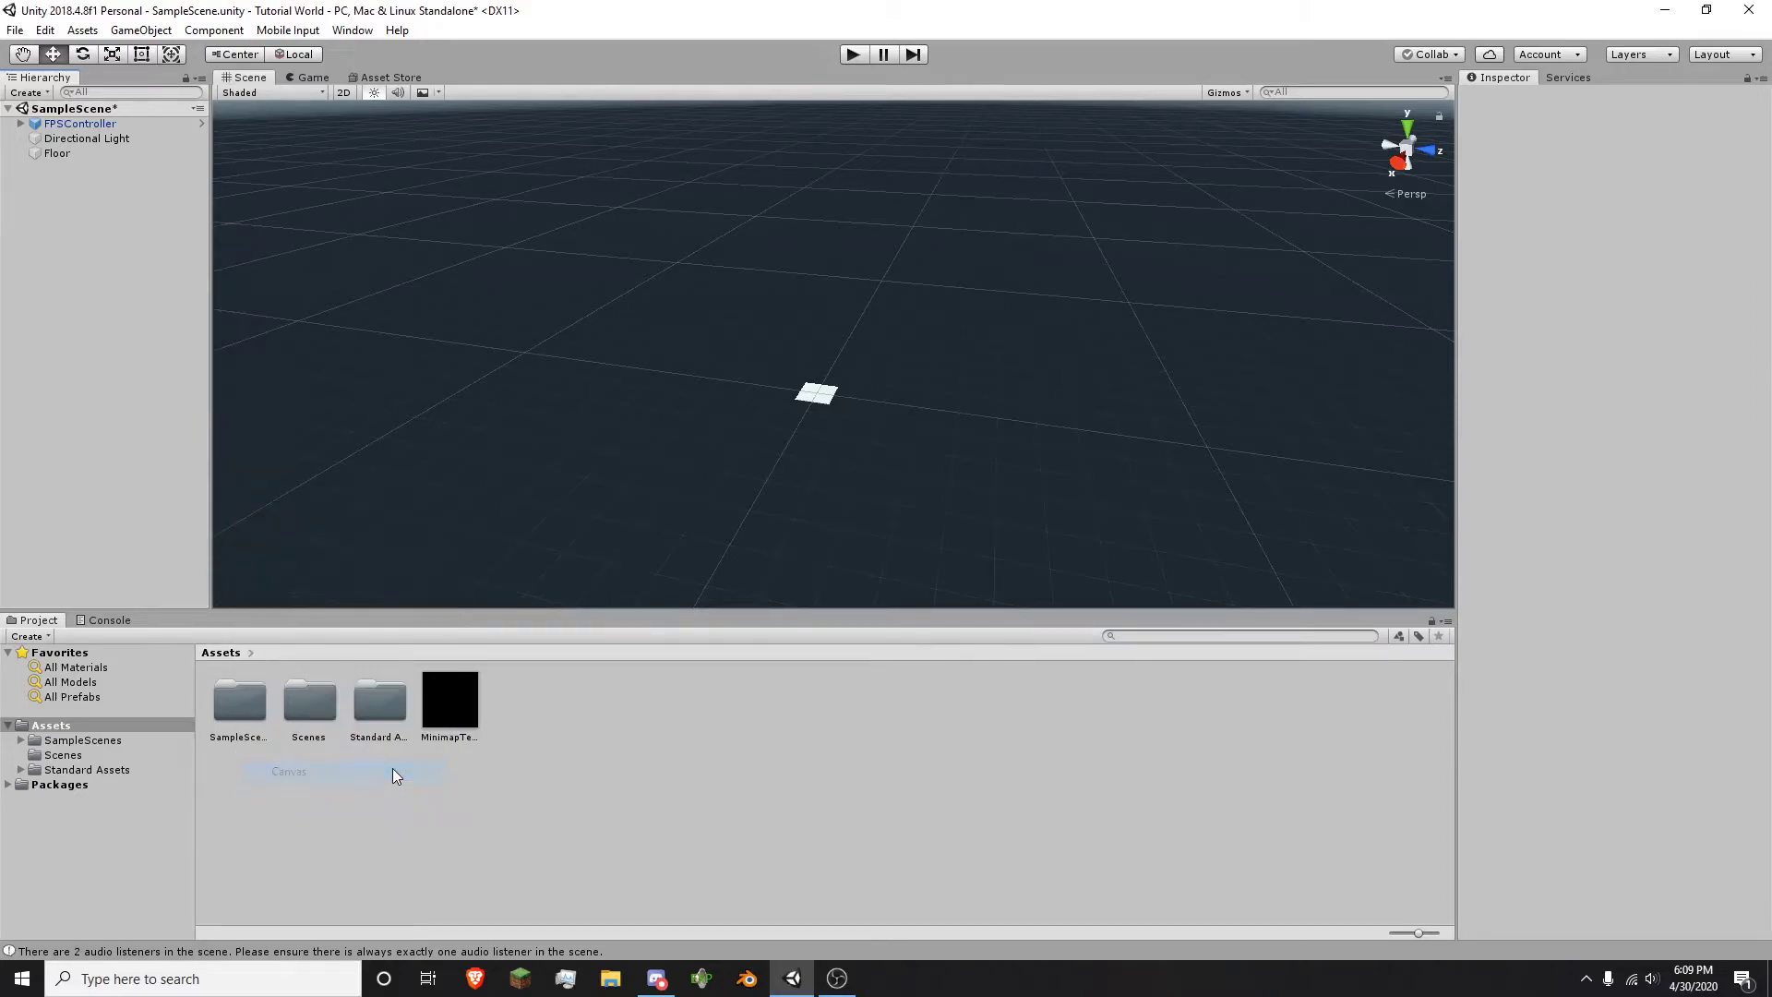
pyautogui.moveTo(626, 440); pyautogui.dragTo(1691, 360, button='right')
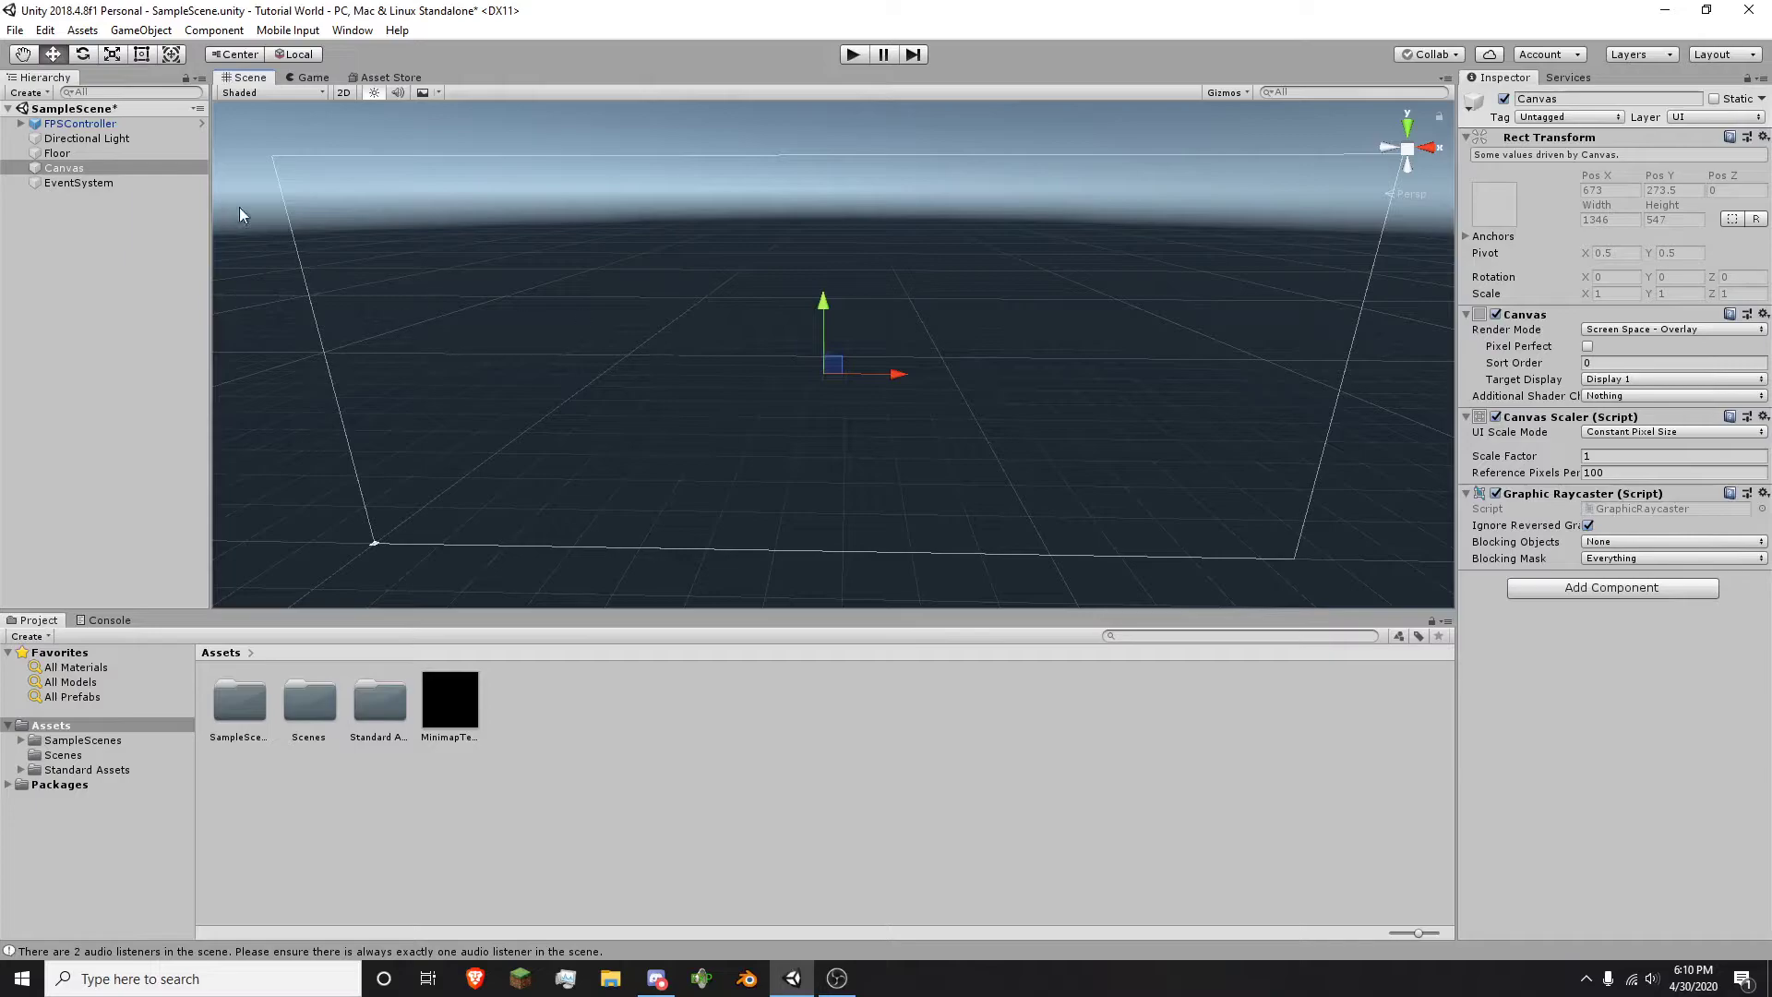
# - Add a Raw Image to the Canvas and scale it up uniformly to about 2.02
pyautogui.click(136, 168)
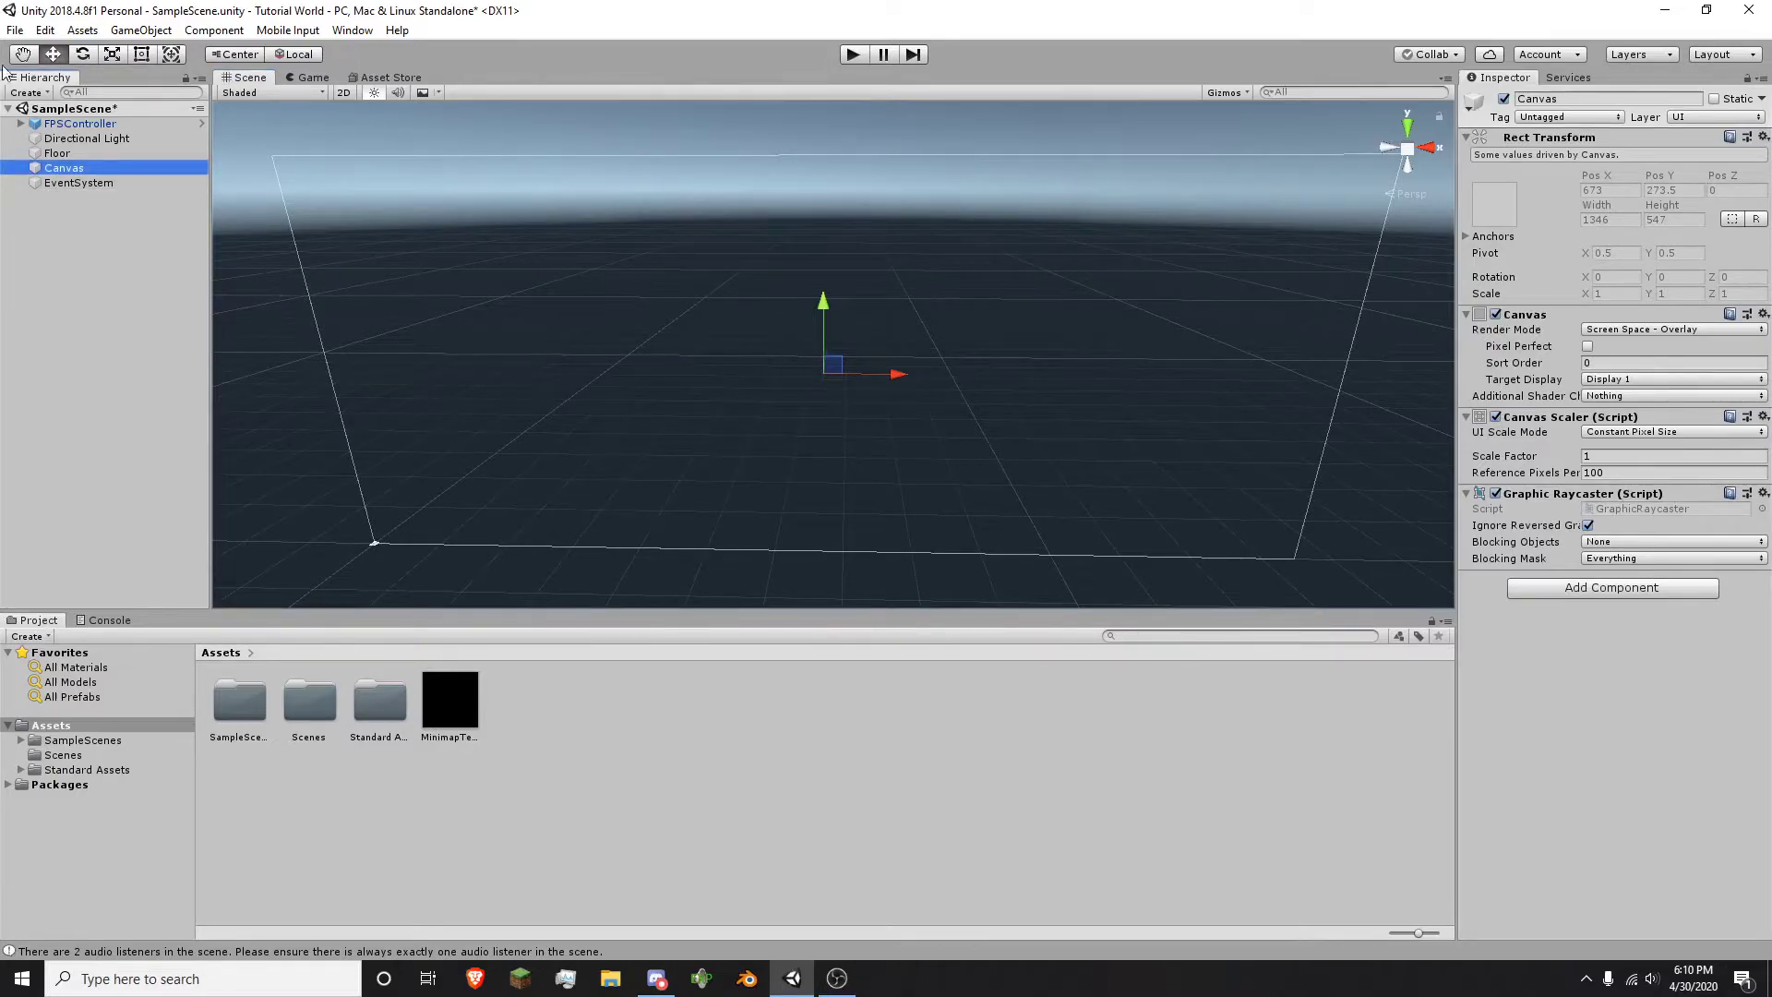
pyautogui.rightClick(70, 174)
pyautogui.moveTo(138, 443)
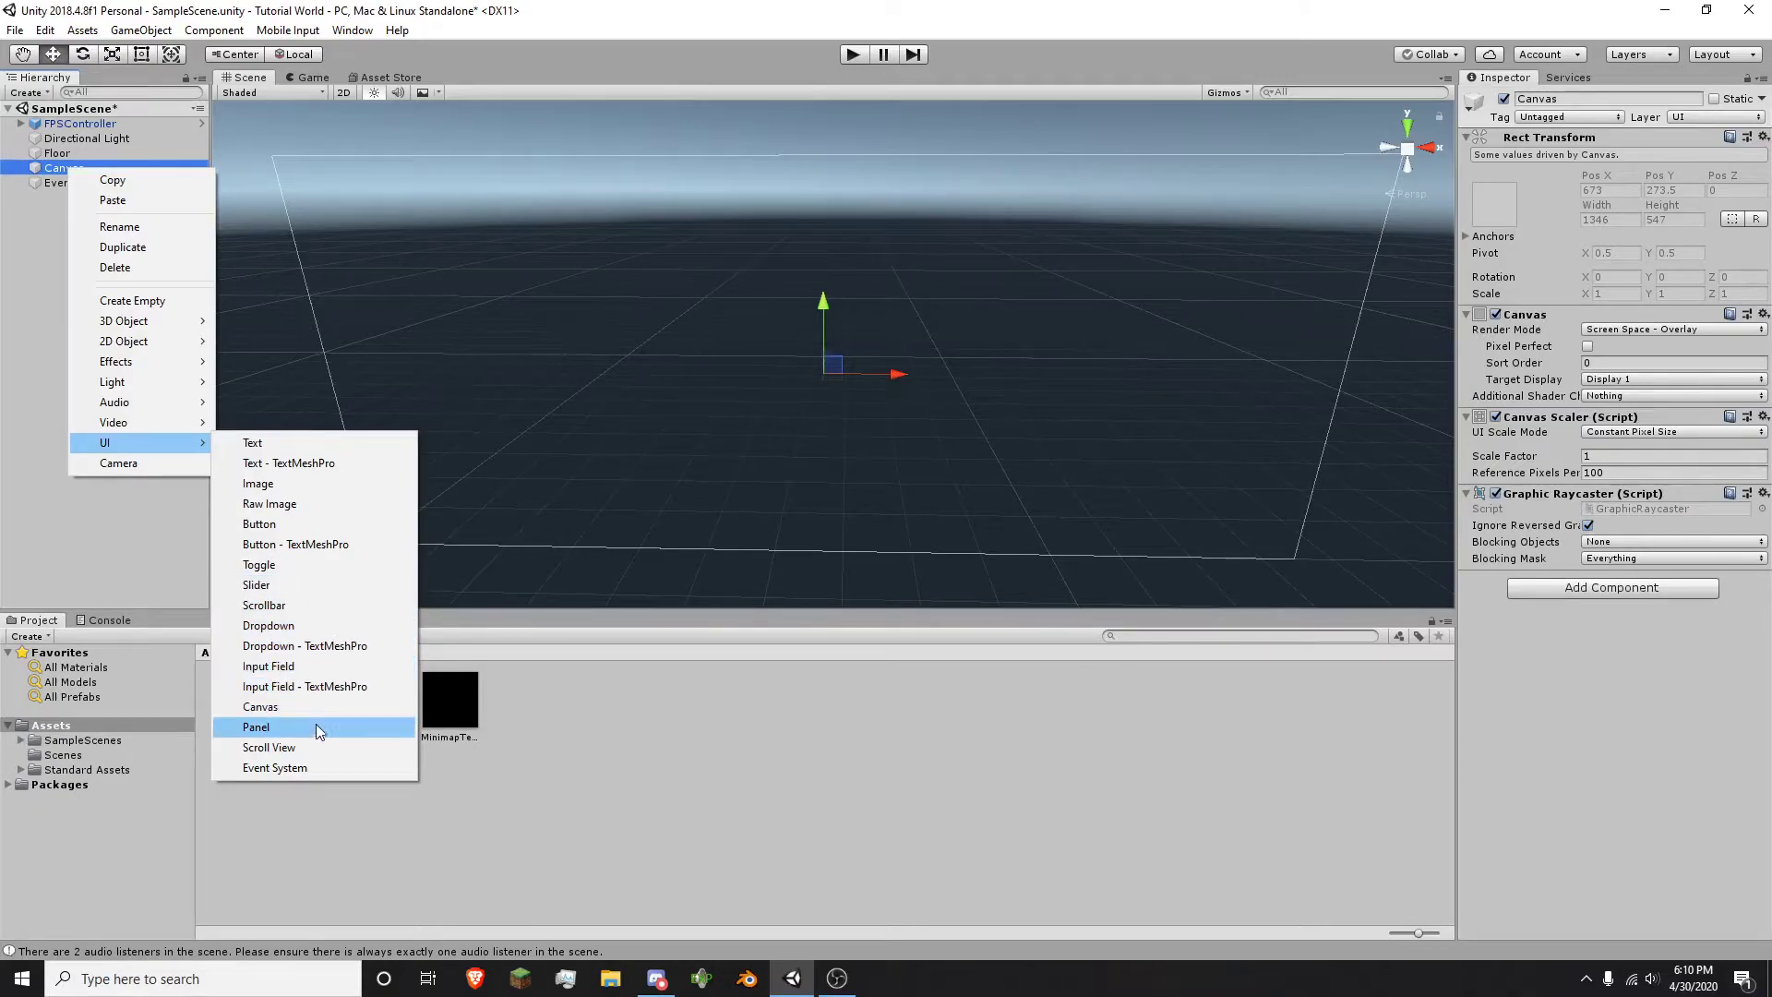
pyautogui.click(299, 507)
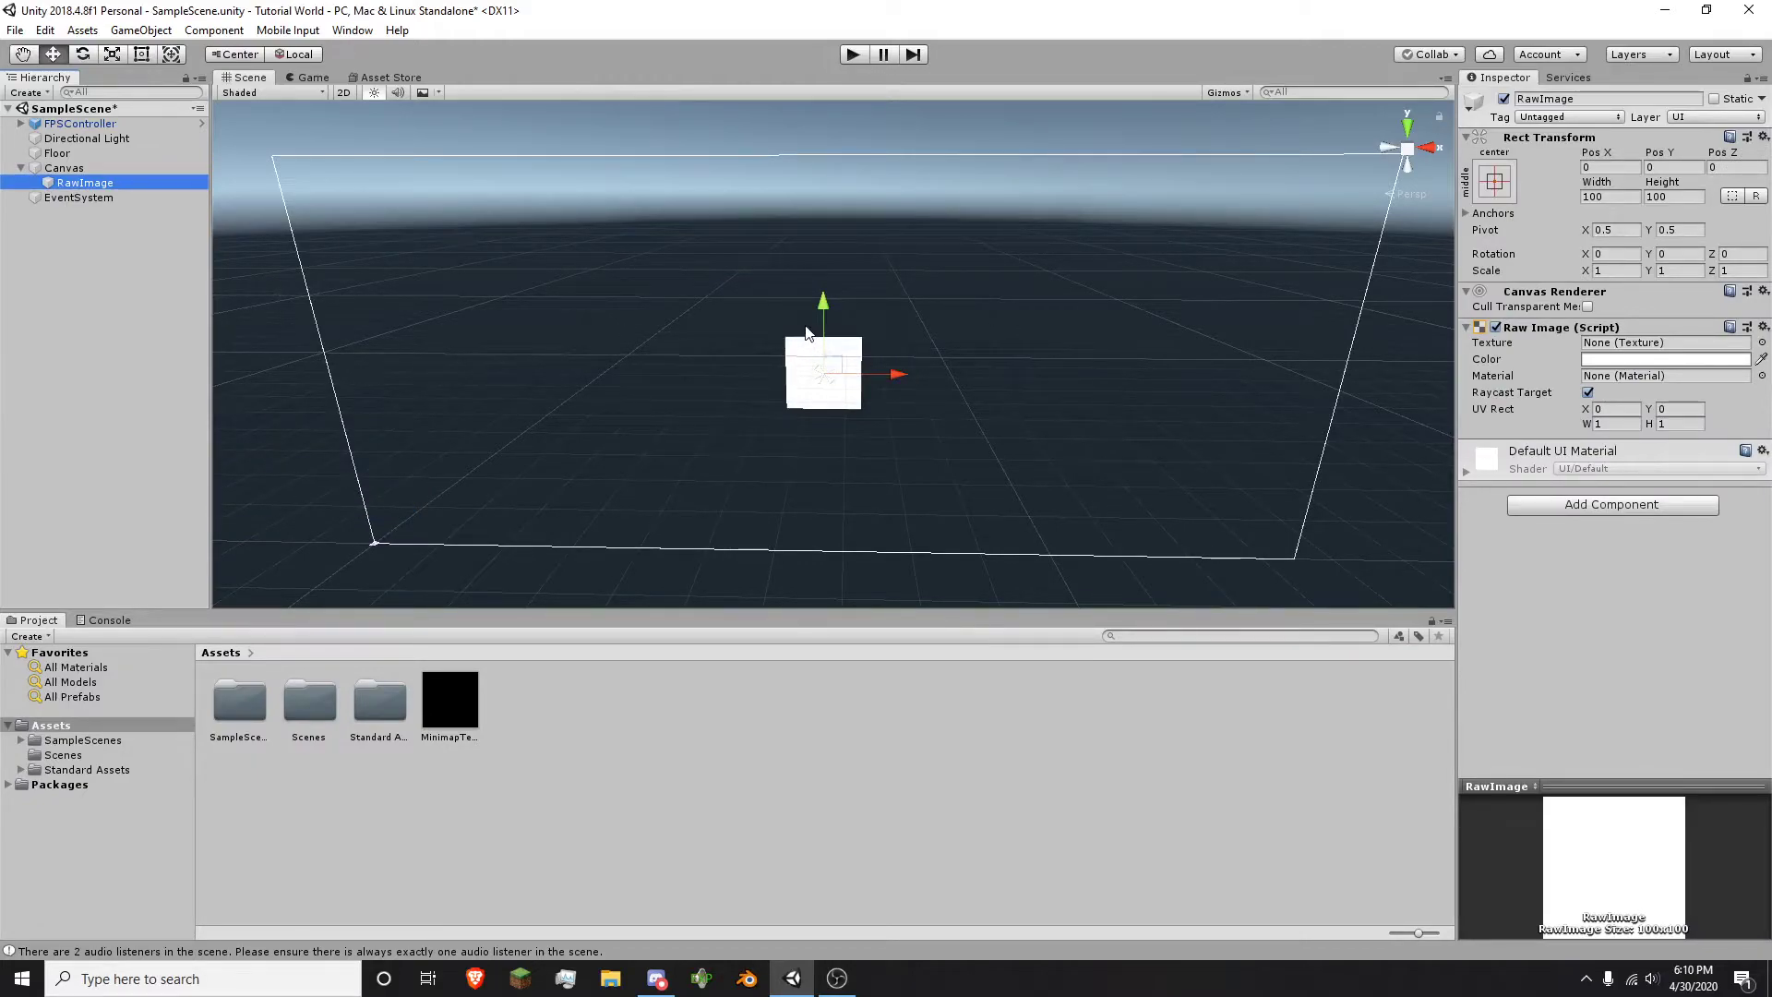
pyautogui.press('r')
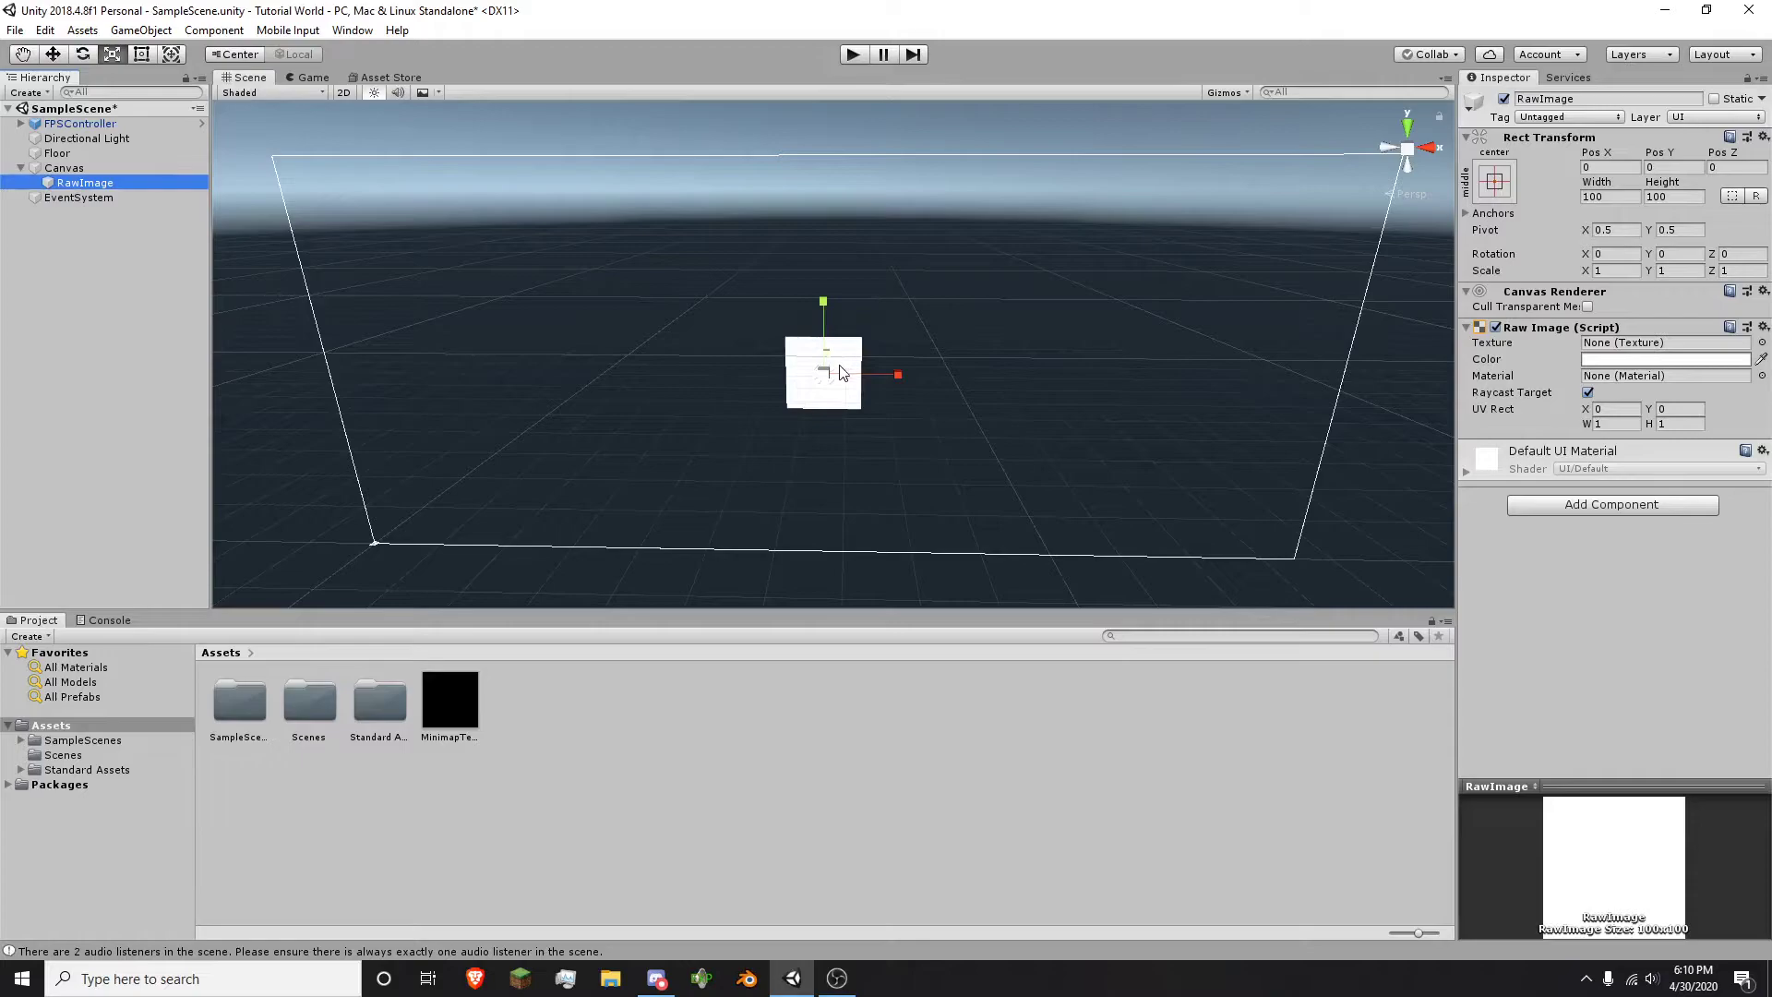
pyautogui.moveTo(824, 377); pyautogui.dragTo(907, 344)
# - Move the Raw Image to the upper-left corner of the Canvas, at about X -541 and Y 148
pyautogui.press('w')
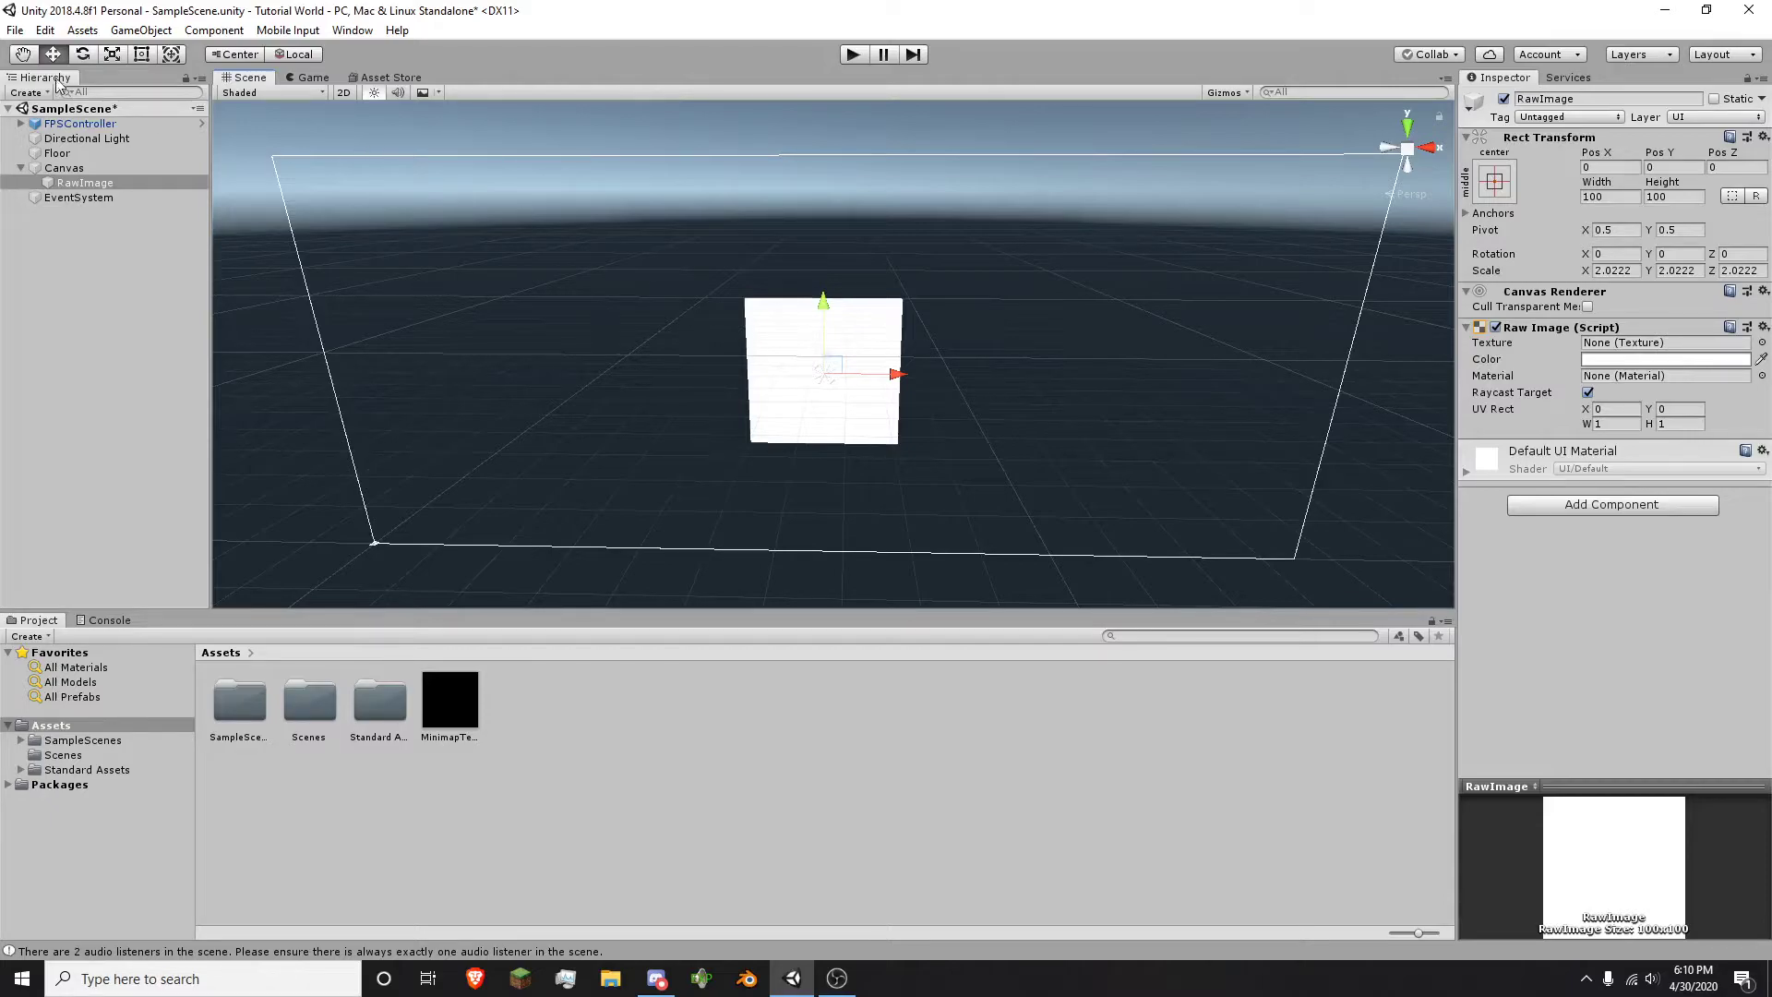
pyautogui.moveTo(900, 375); pyautogui.dragTo(1301, 418)
pyautogui.moveTo(1259, 319); pyautogui.dragTo(1285, 197)
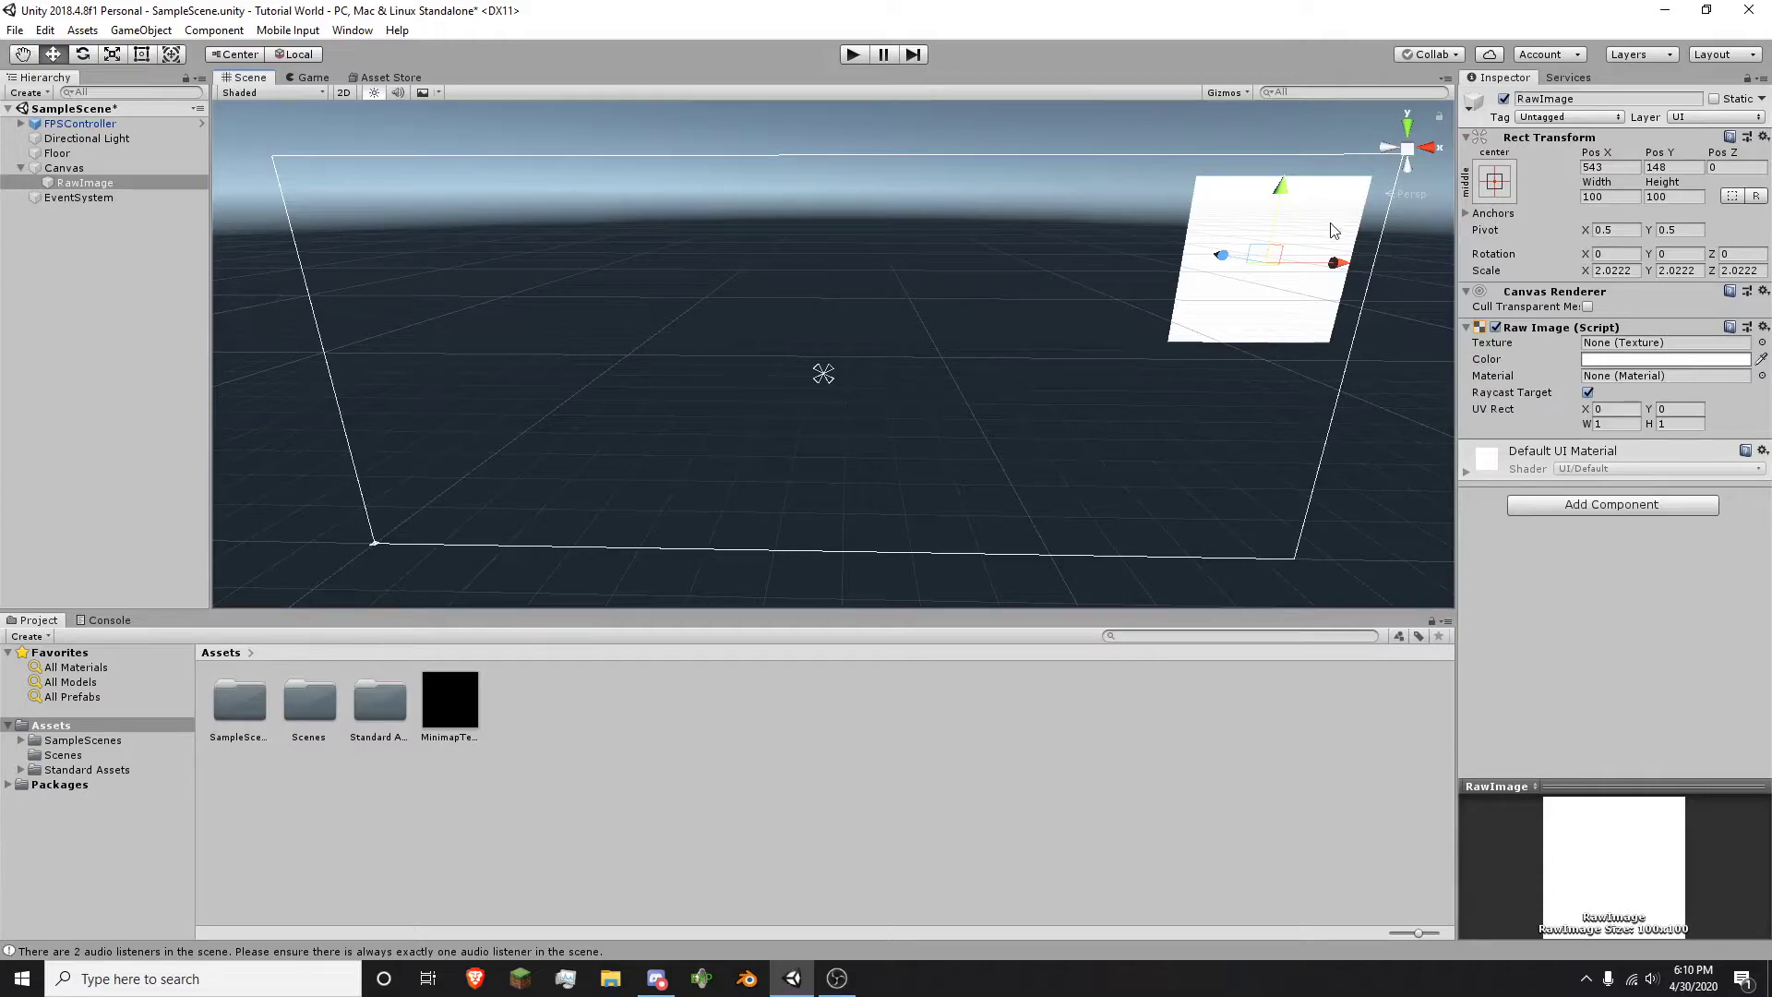
pyautogui.moveTo(1341, 273); pyautogui.dragTo(442, 236)
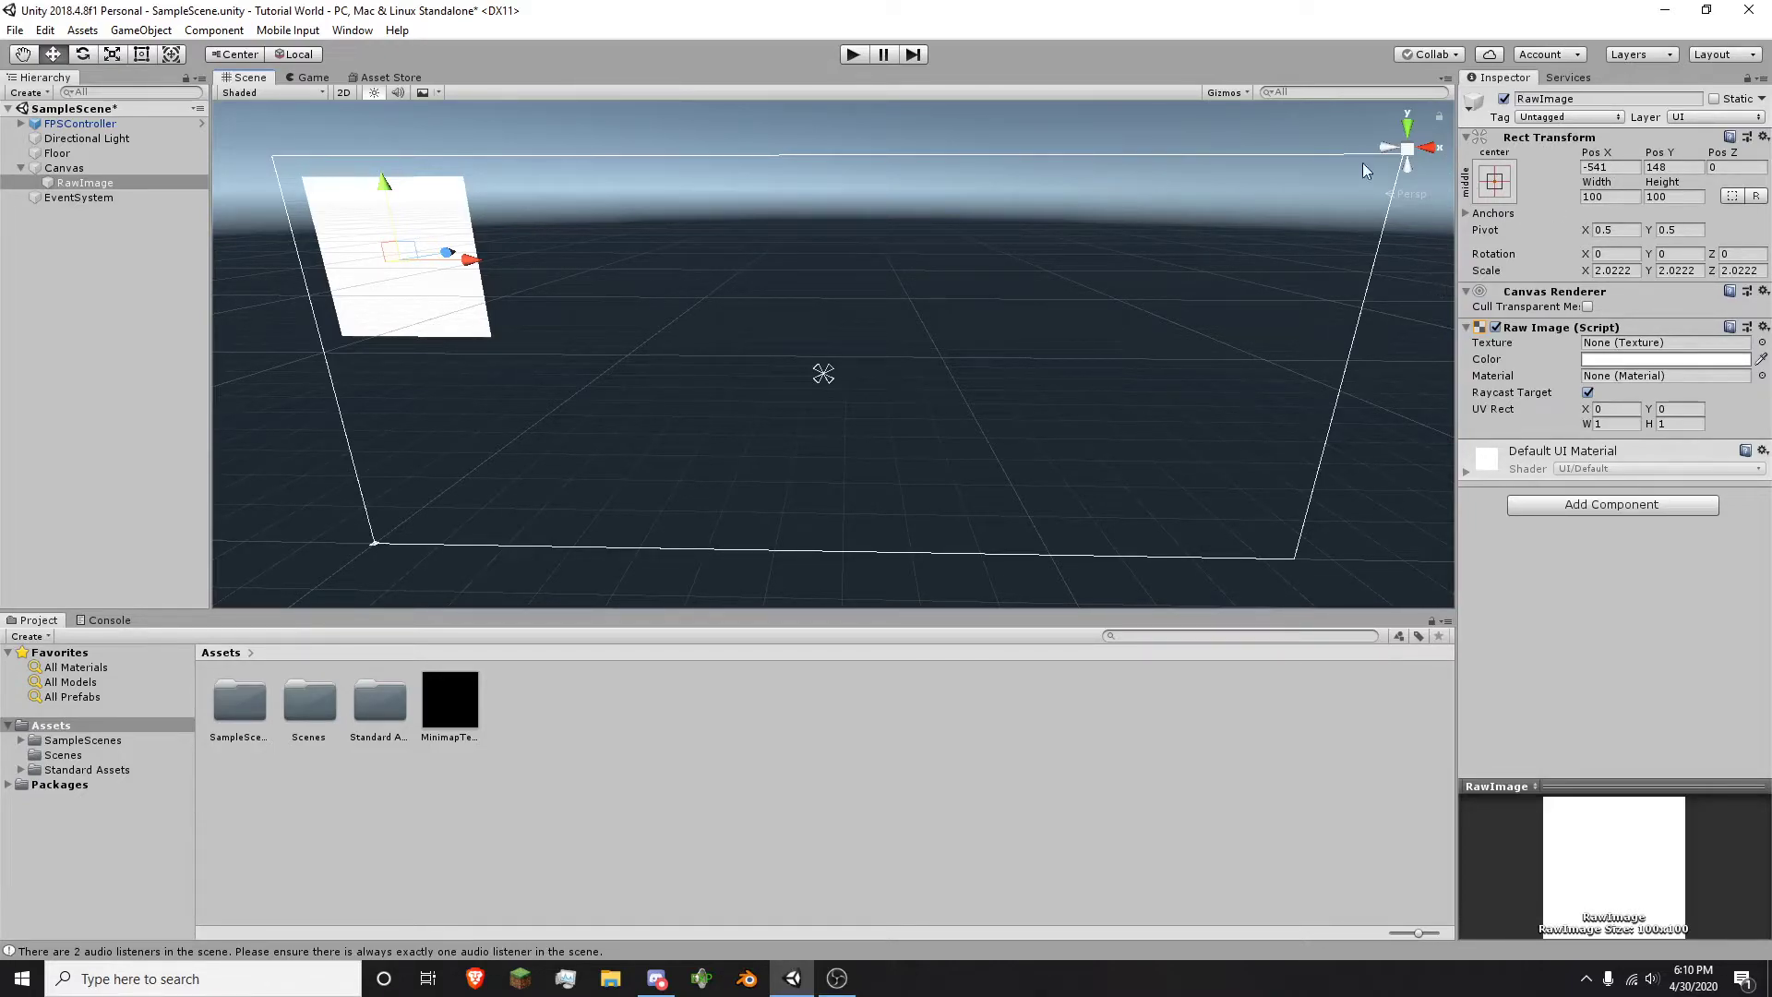
# - Anchor the Raw Image to the top left of the Canvas and assign MinimapTexture as its texture
pyautogui.click(1495, 182)
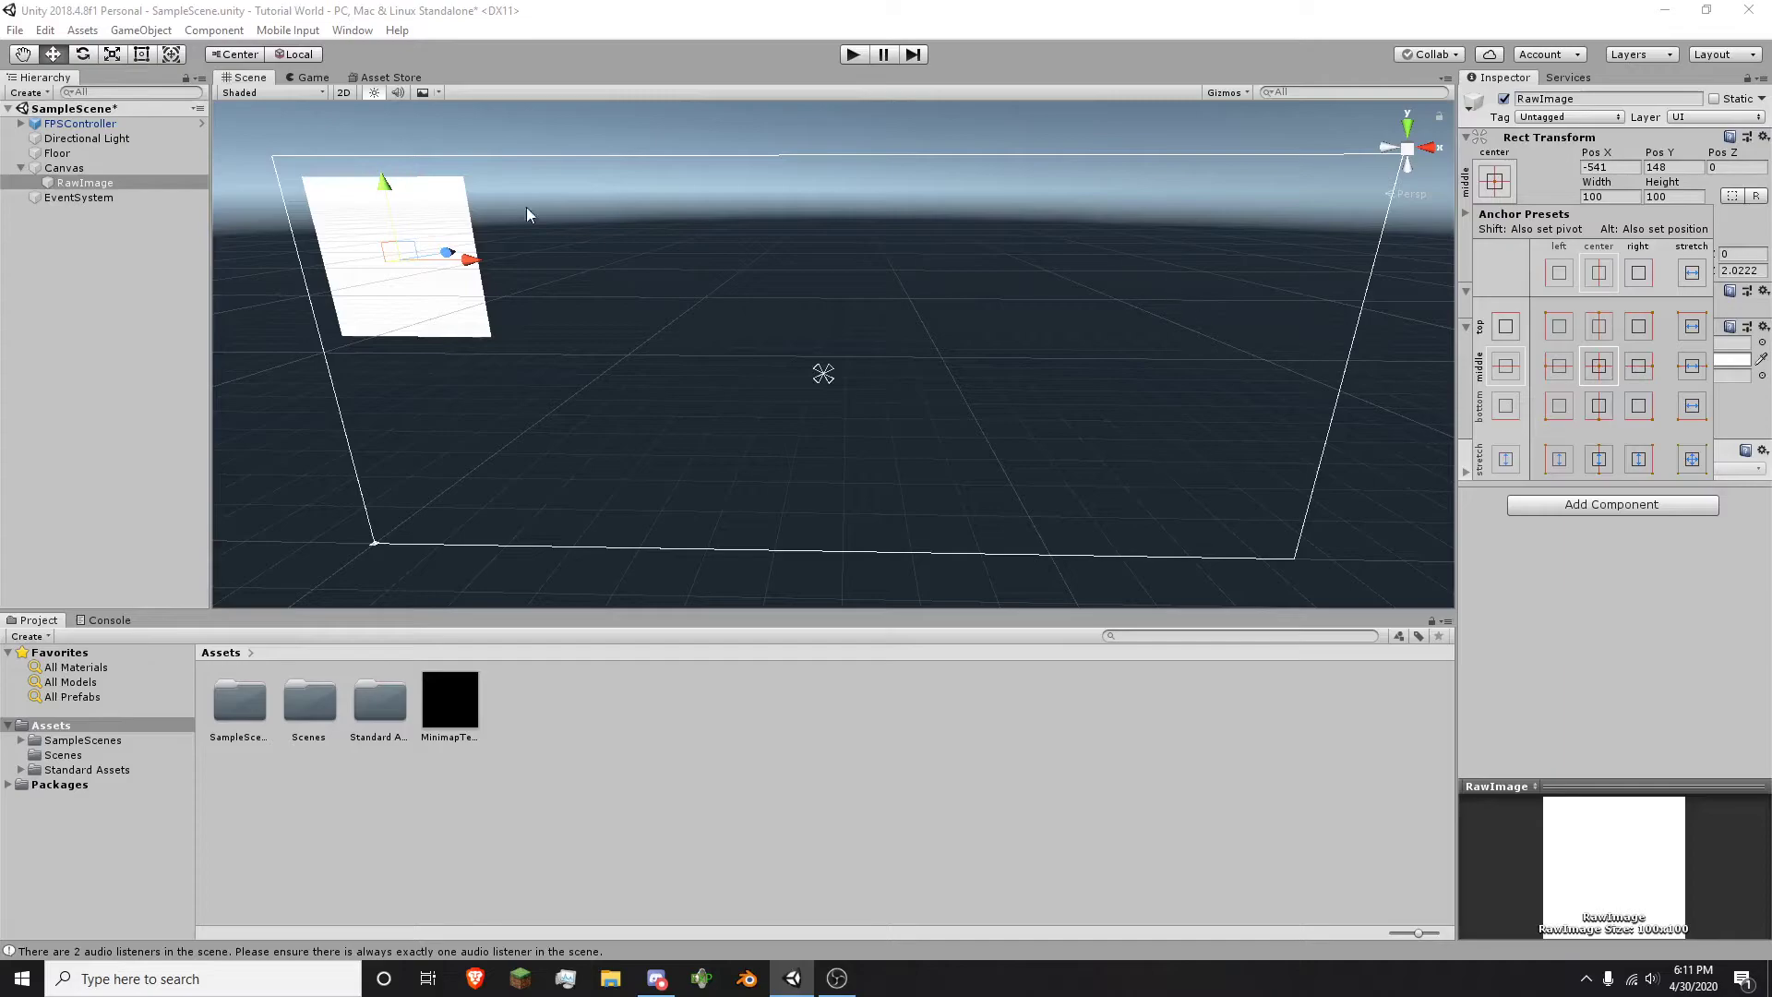
pyautogui.click(1561, 325)
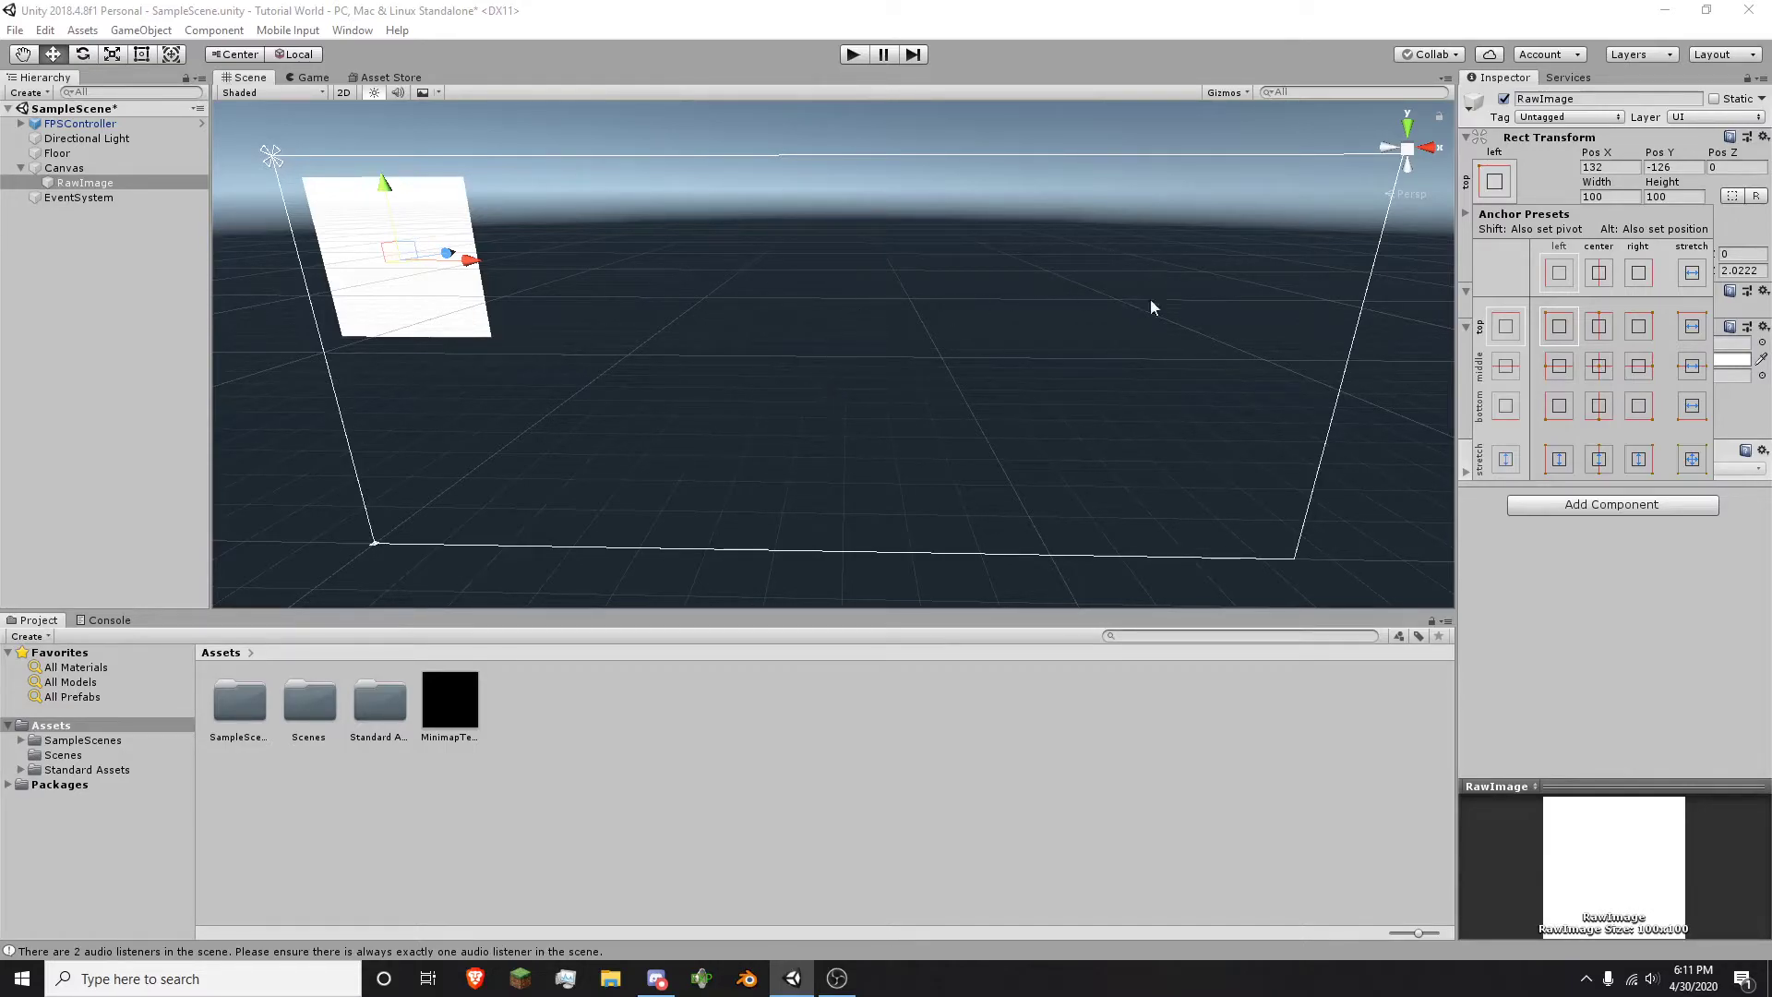
pyautogui.click(1227, 264)
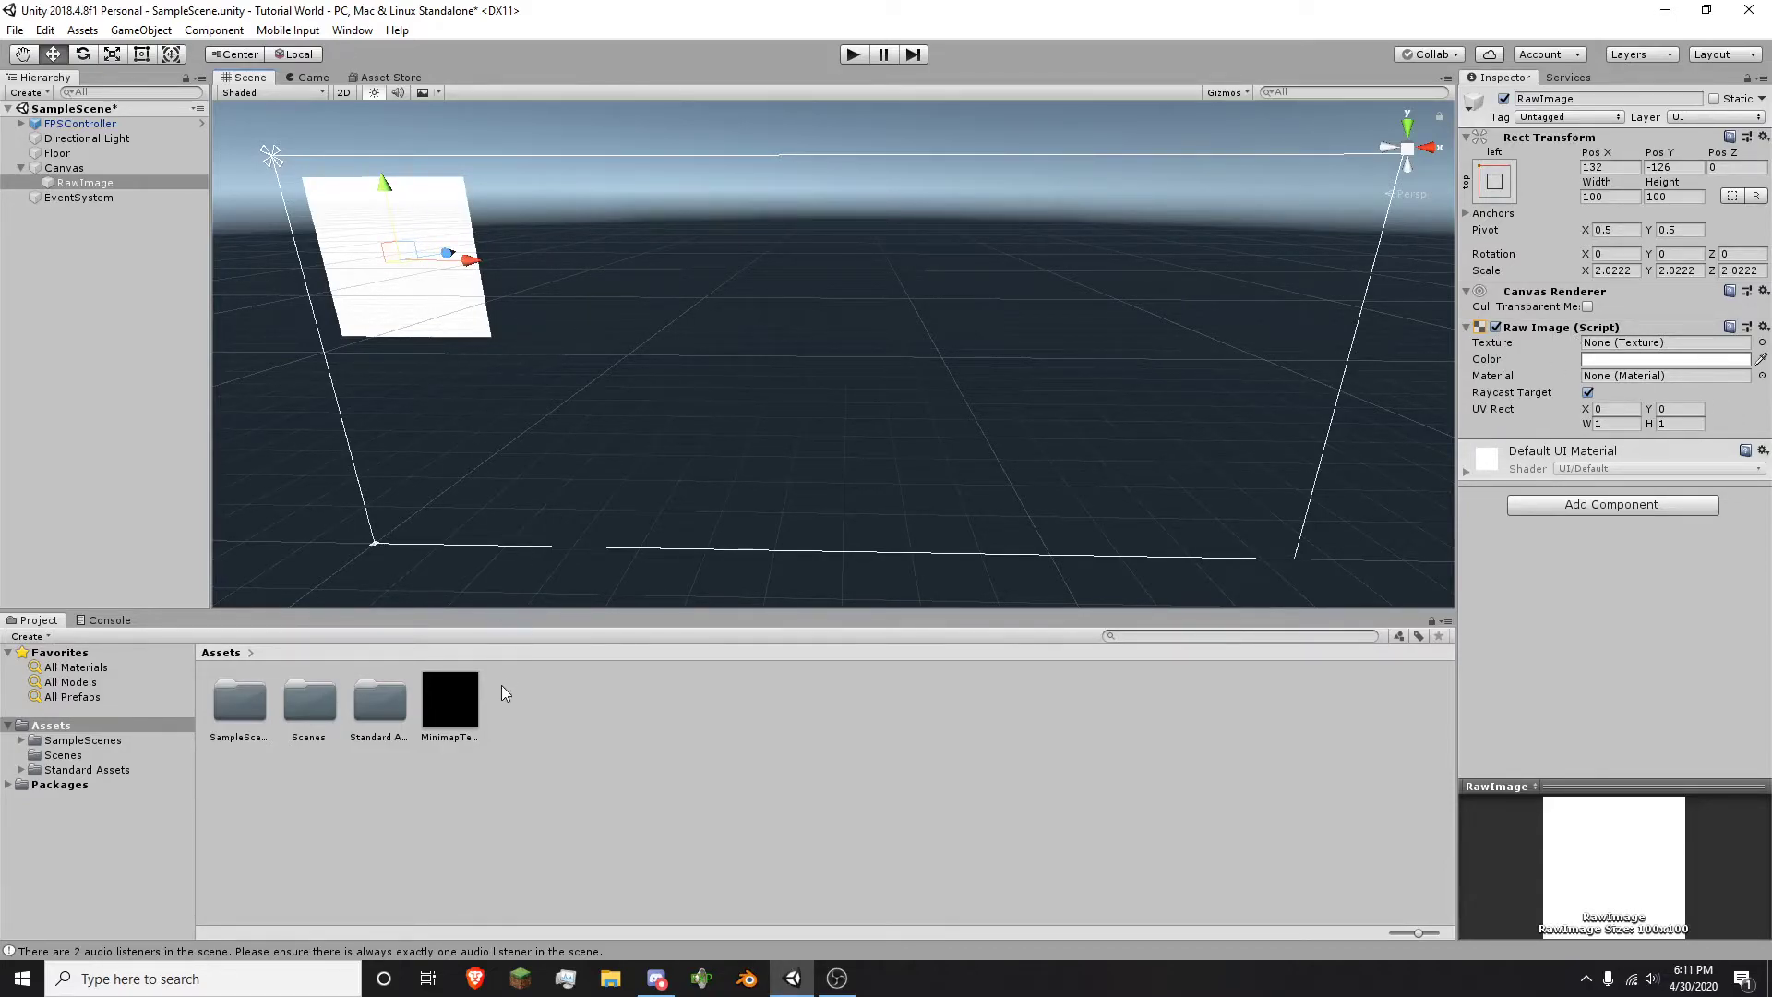
pyautogui.moveTo(452, 720); pyautogui.dragTo(1613, 346)
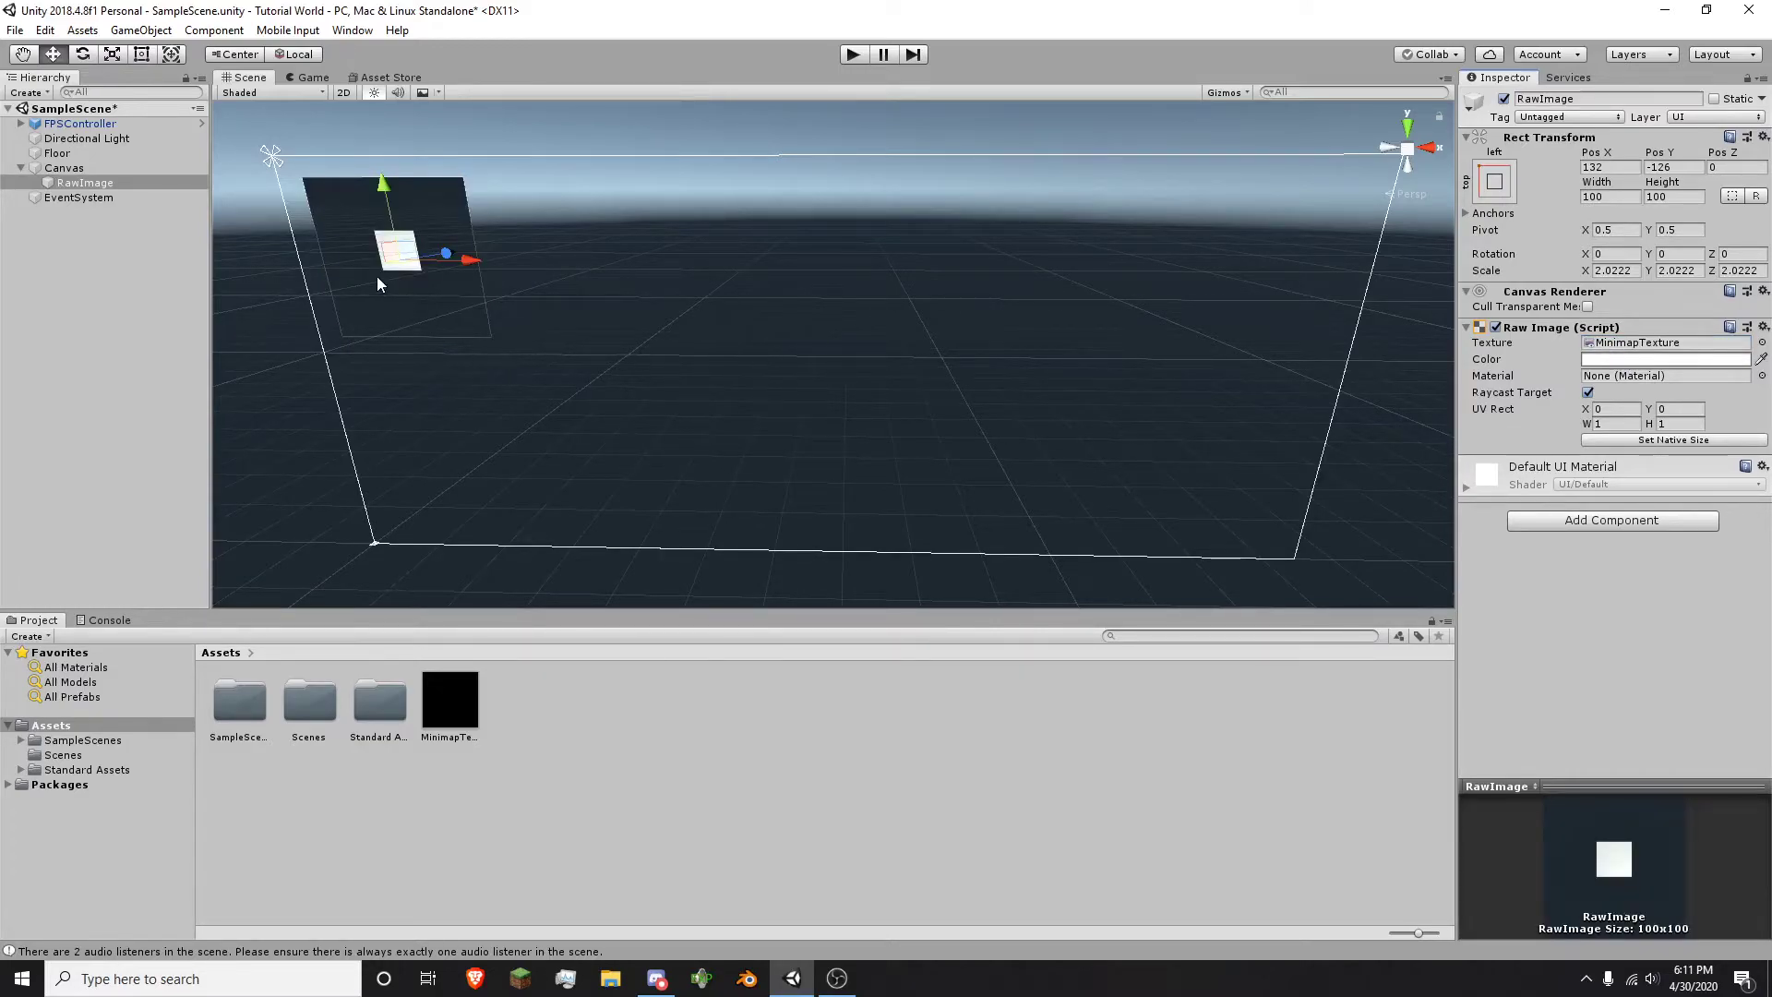
# - Locate the Floor object and frame it in the Scene view
pyautogui.keyDown('alt'); pyautogui.moveTo(702, 257); pyautogui.dragTo(667, 207); pyautogui.keyUp('alt')
pyautogui.moveTo(666, 208); pyautogui.dragTo(668, 194, button='right')
pyautogui.press('w')
pyautogui.click(1060, 285)
pyautogui.moveTo(1060, 284); pyautogui.dragTo(1036, 277, button='right')
pyautogui.click(722, 210)
pyautogui.press('w')
pyautogui.moveTo(722, 210); pyautogui.dragTo(761, 374, button='right')
pyautogui.press('w')
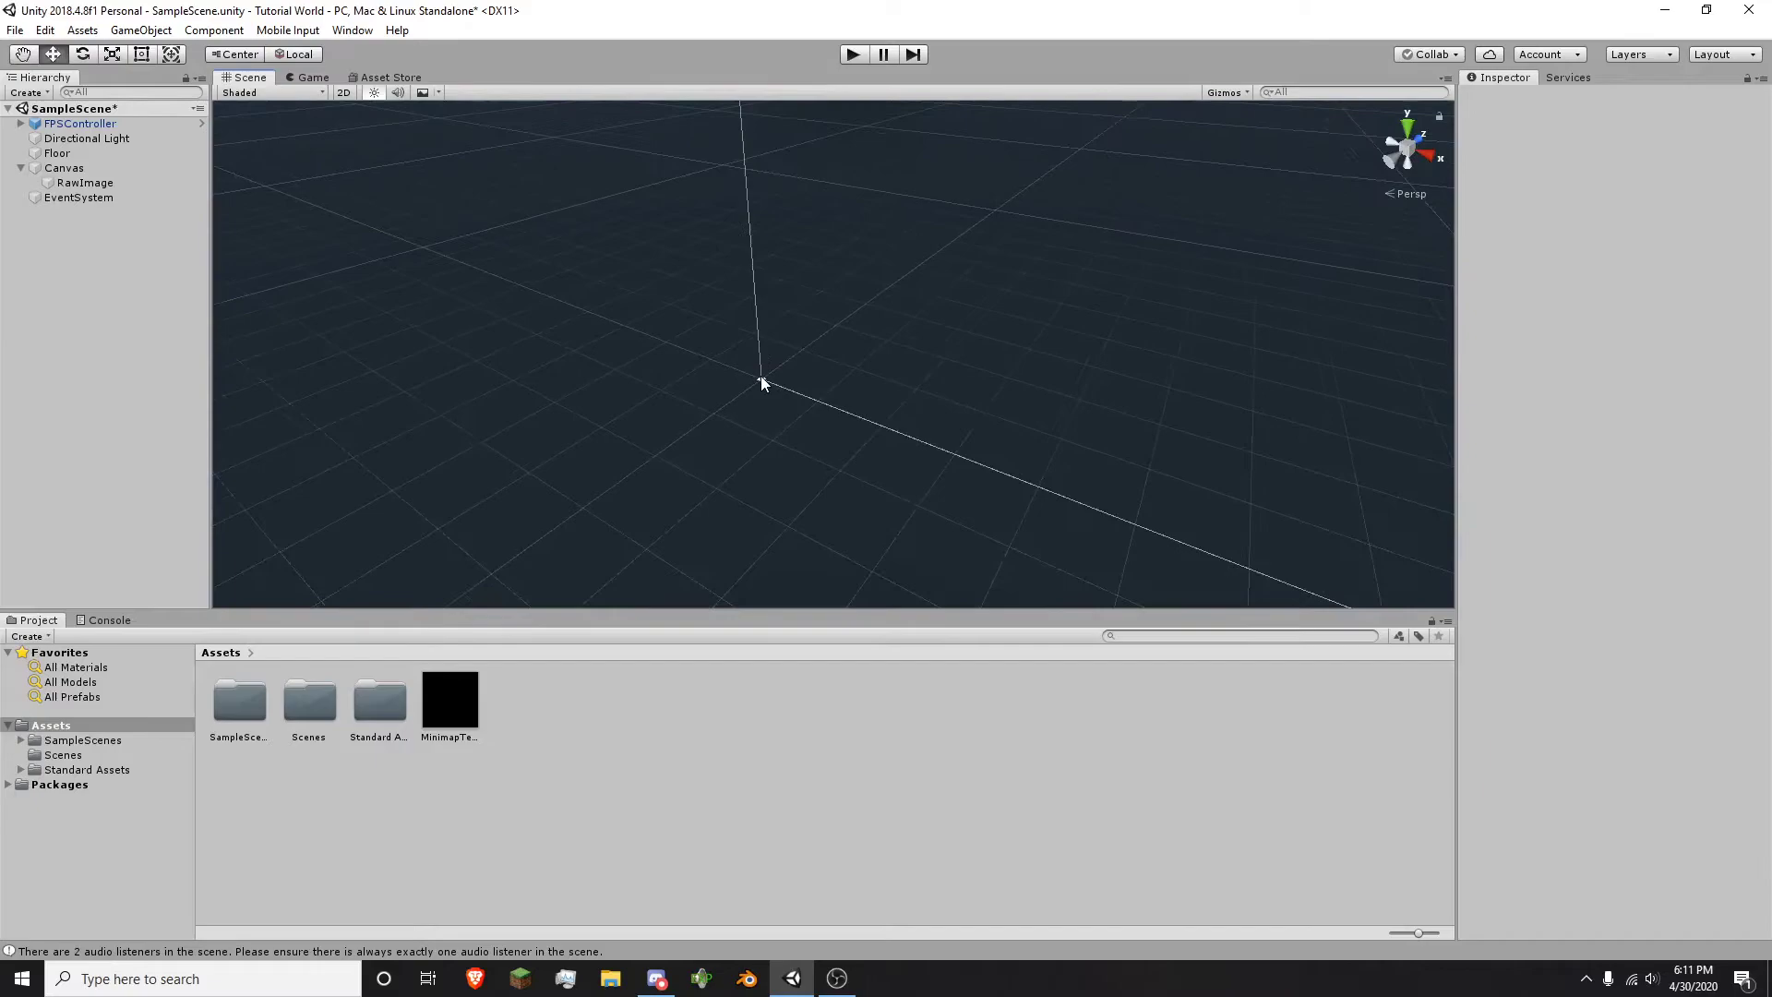
pyautogui.click(760, 374)
pyautogui.click(762, 382)
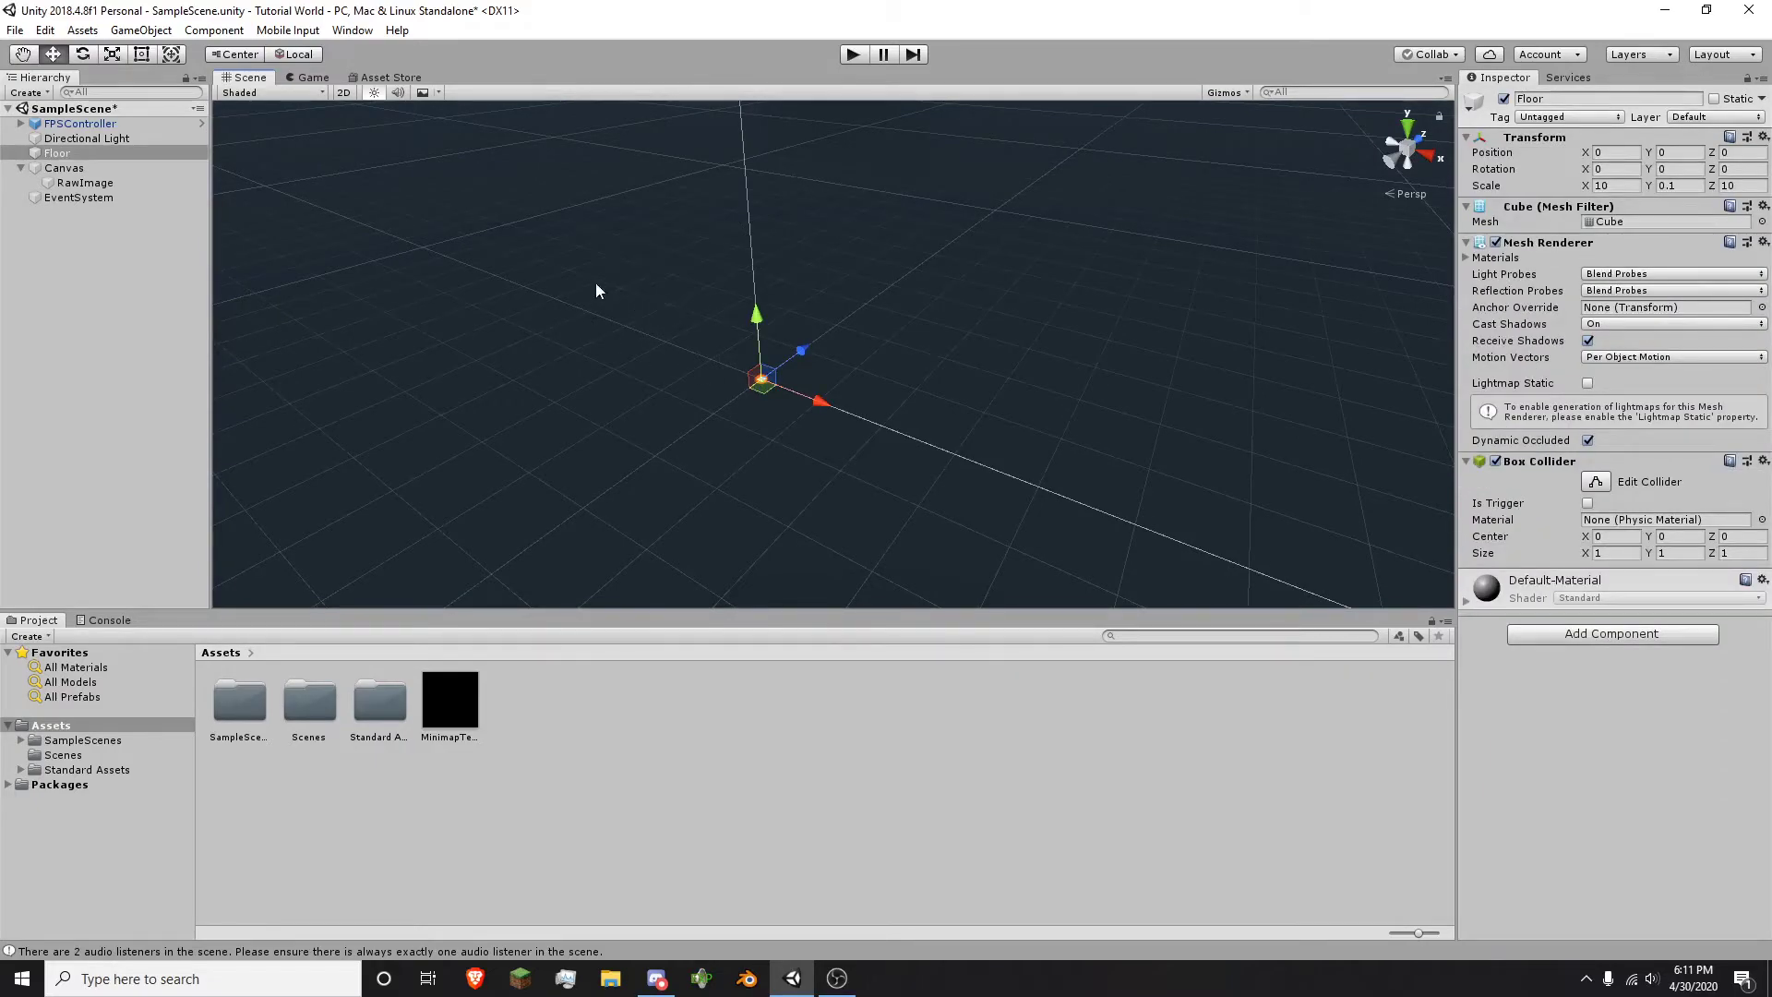
pyautogui.click(59, 154)
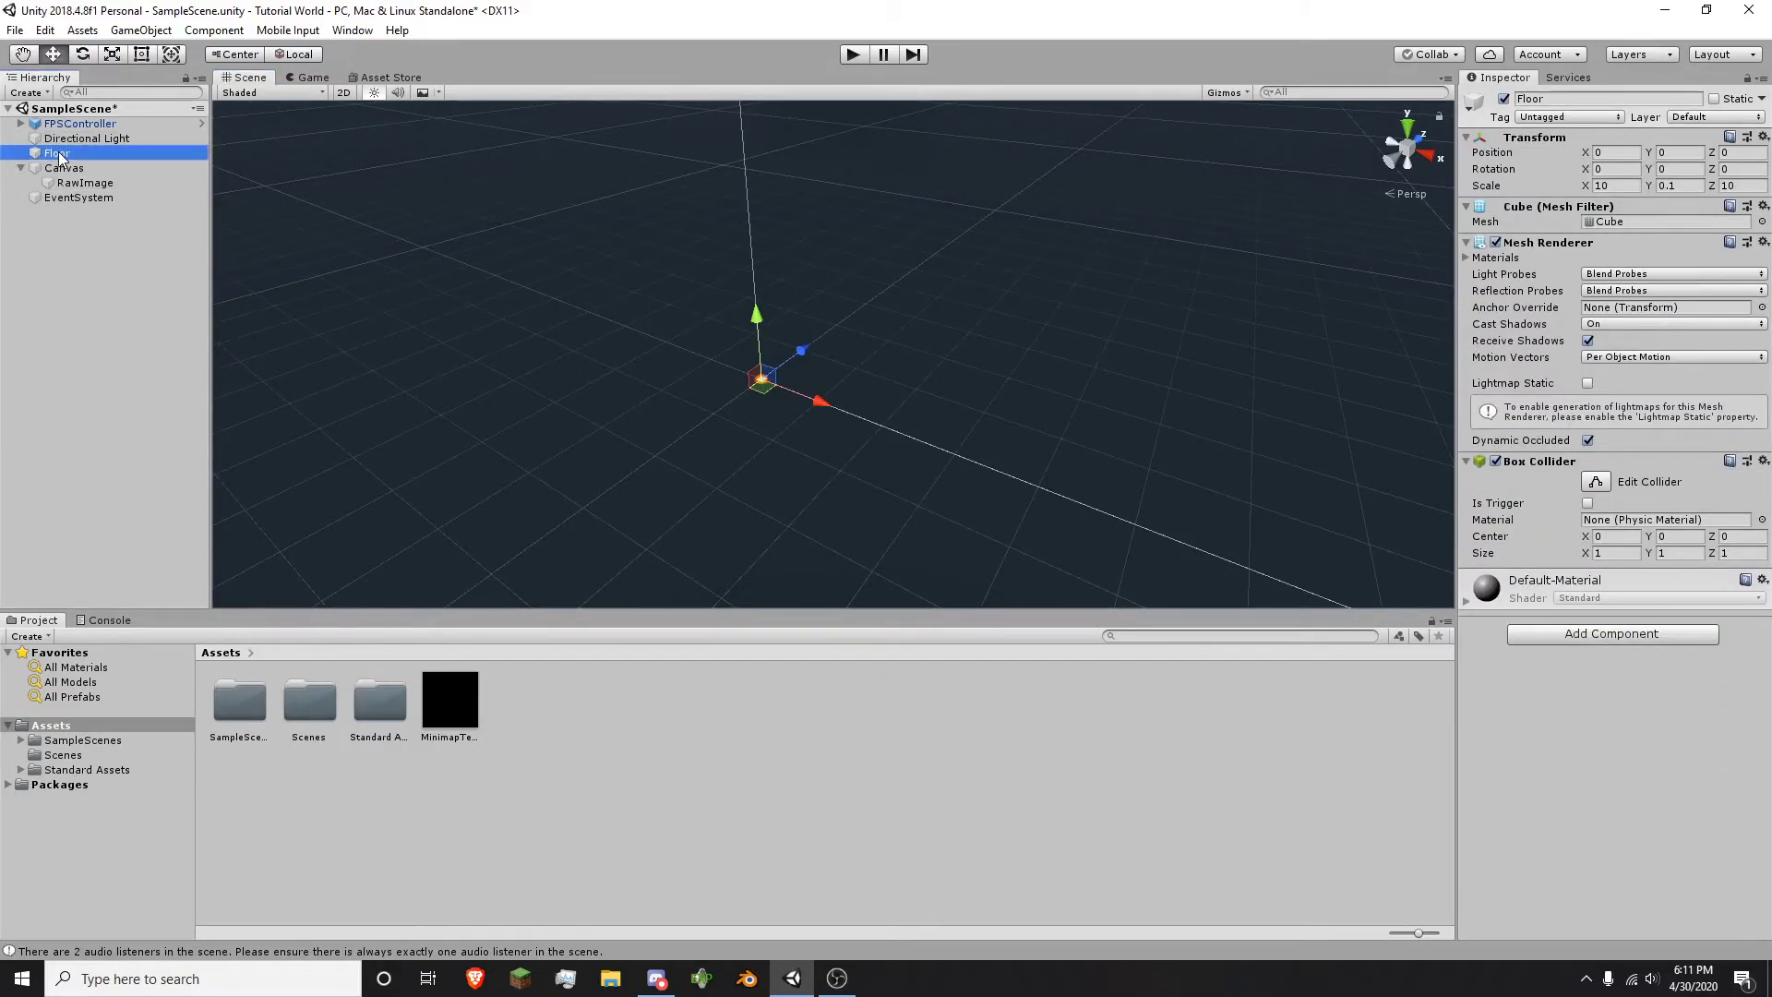
pyautogui.click(716, 371)
pyautogui.press('f')
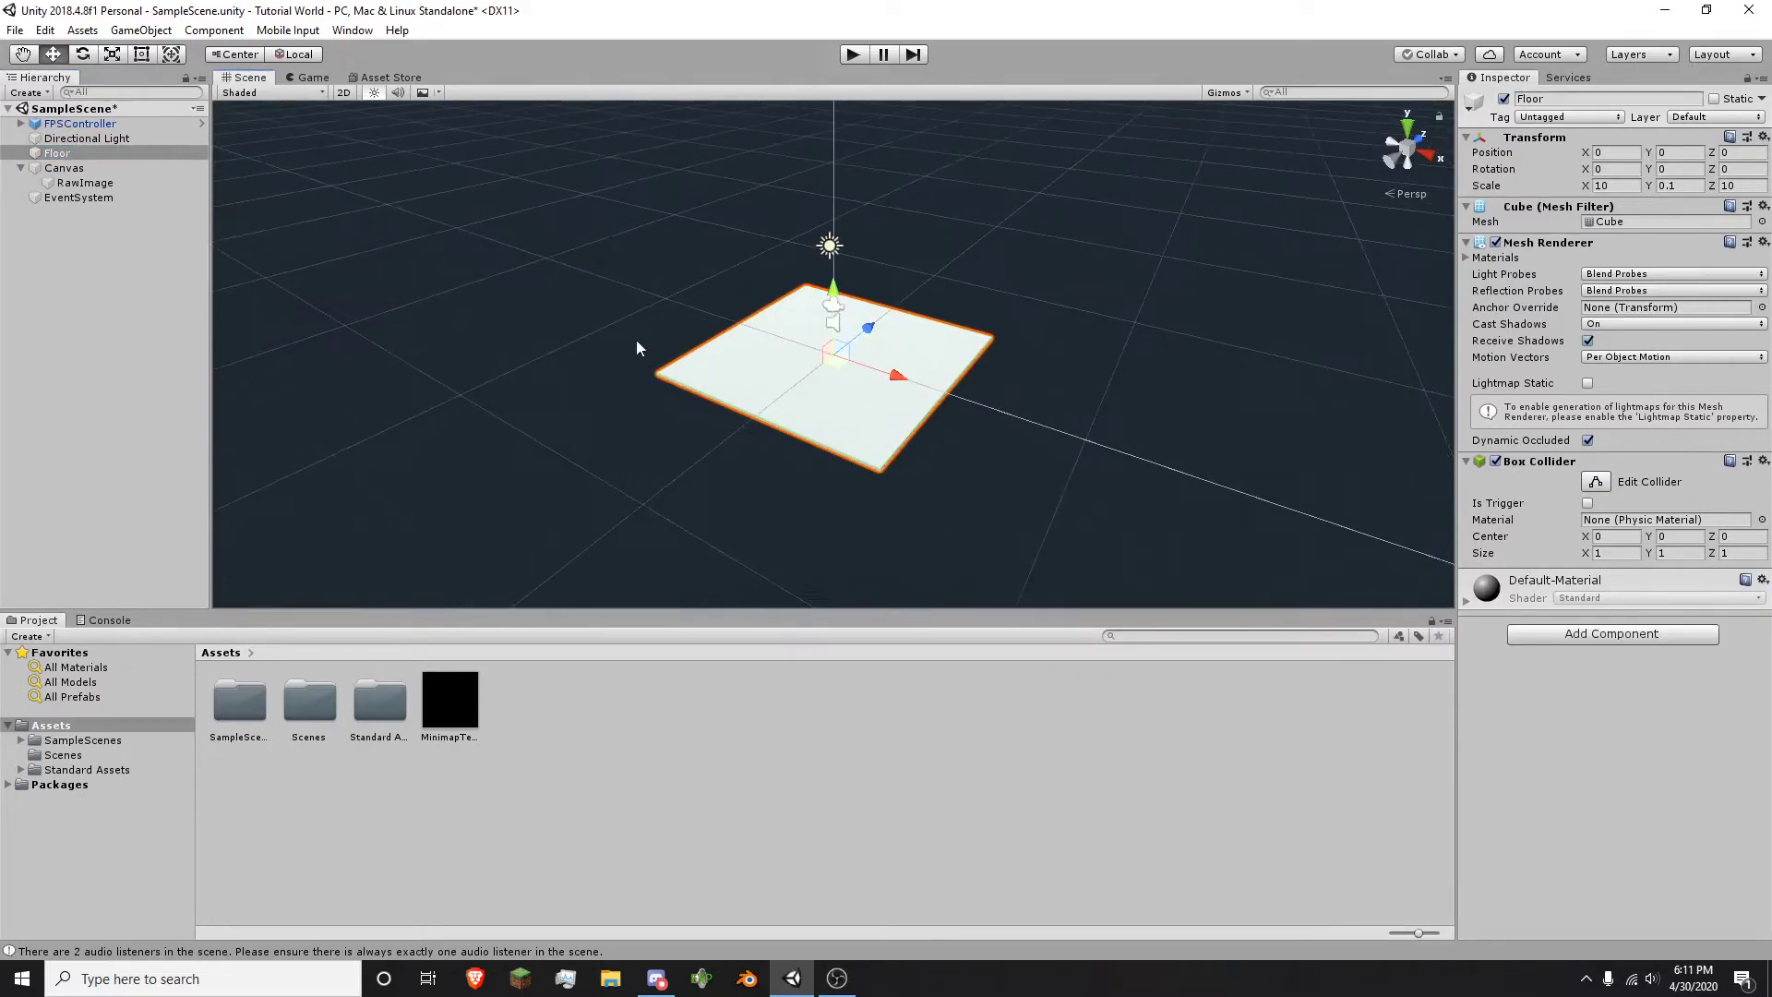
# - Duplicate the Floor, lower the copy to about Y -0.29, and scale it up uniformly to about 19.15 in X and Z
pyautogui.click(630, 317)
pyautogui.moveTo(812, 412); pyautogui.dragTo(858, 359, button='right')
pyautogui.press('w')
pyautogui.press('s')
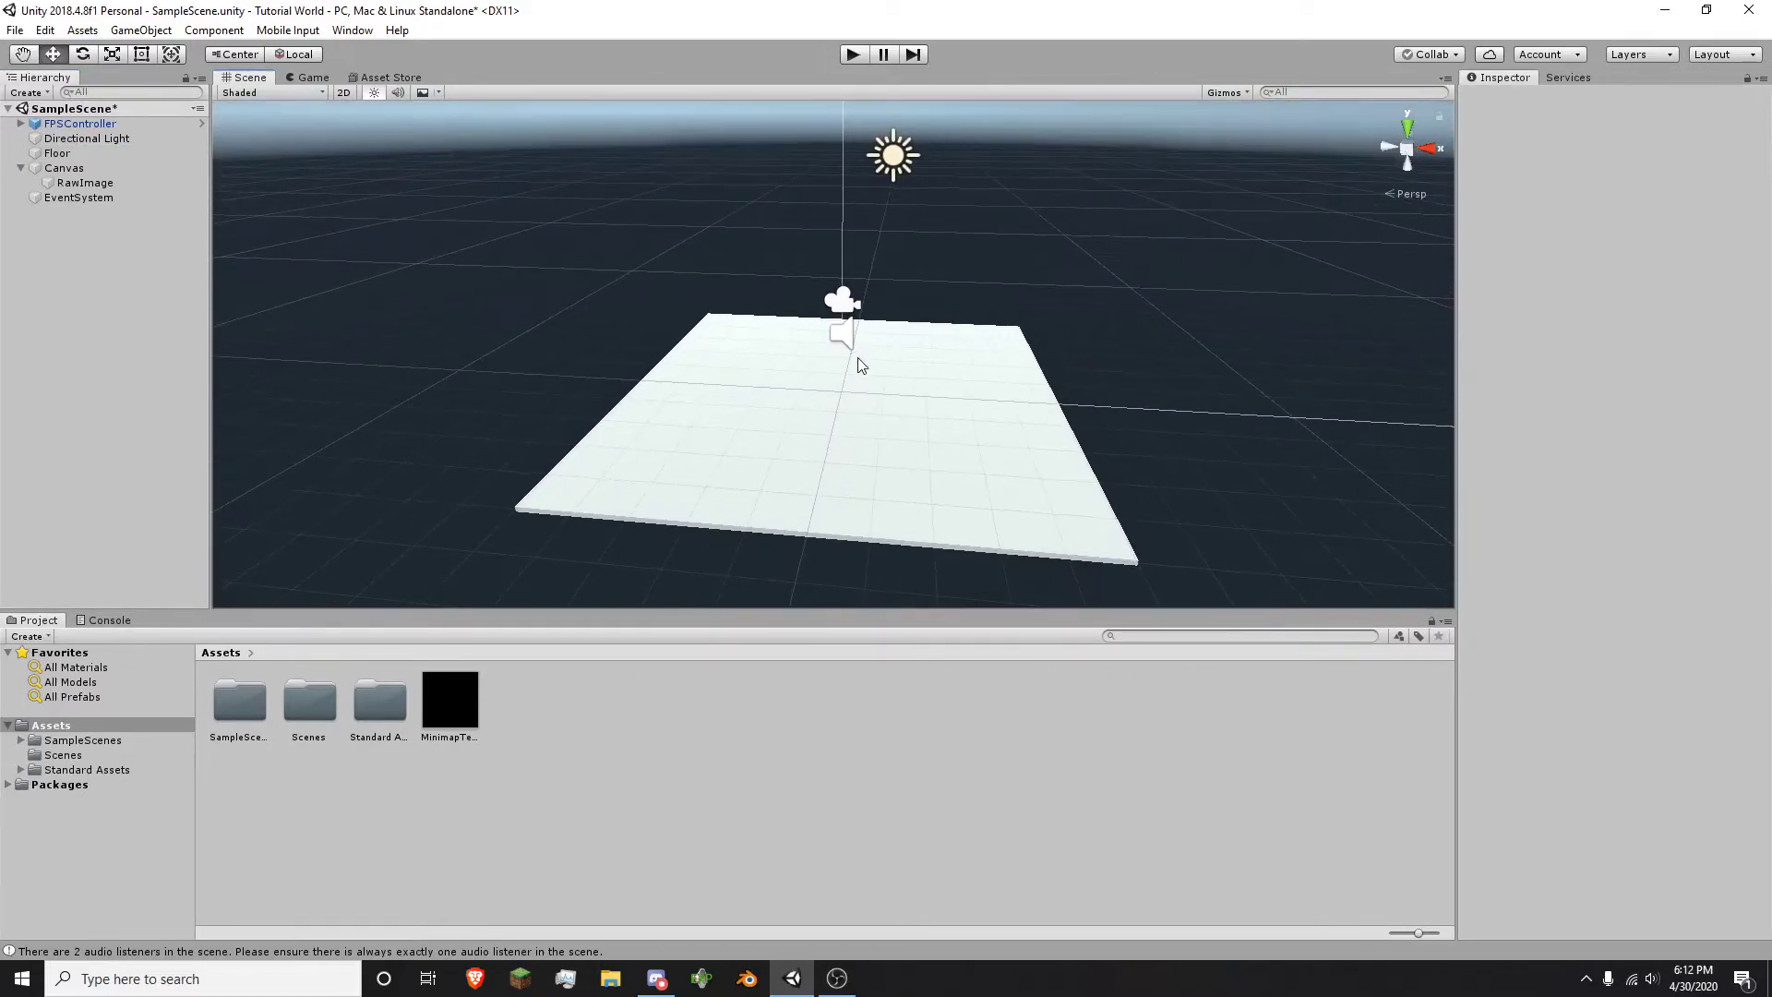
pyautogui.click(21, 168)
pyautogui.moveTo(887, 348); pyautogui.dragTo(898, 399, button='right')
pyautogui.press('s')
pyautogui.press('w')
pyautogui.click(869, 406)
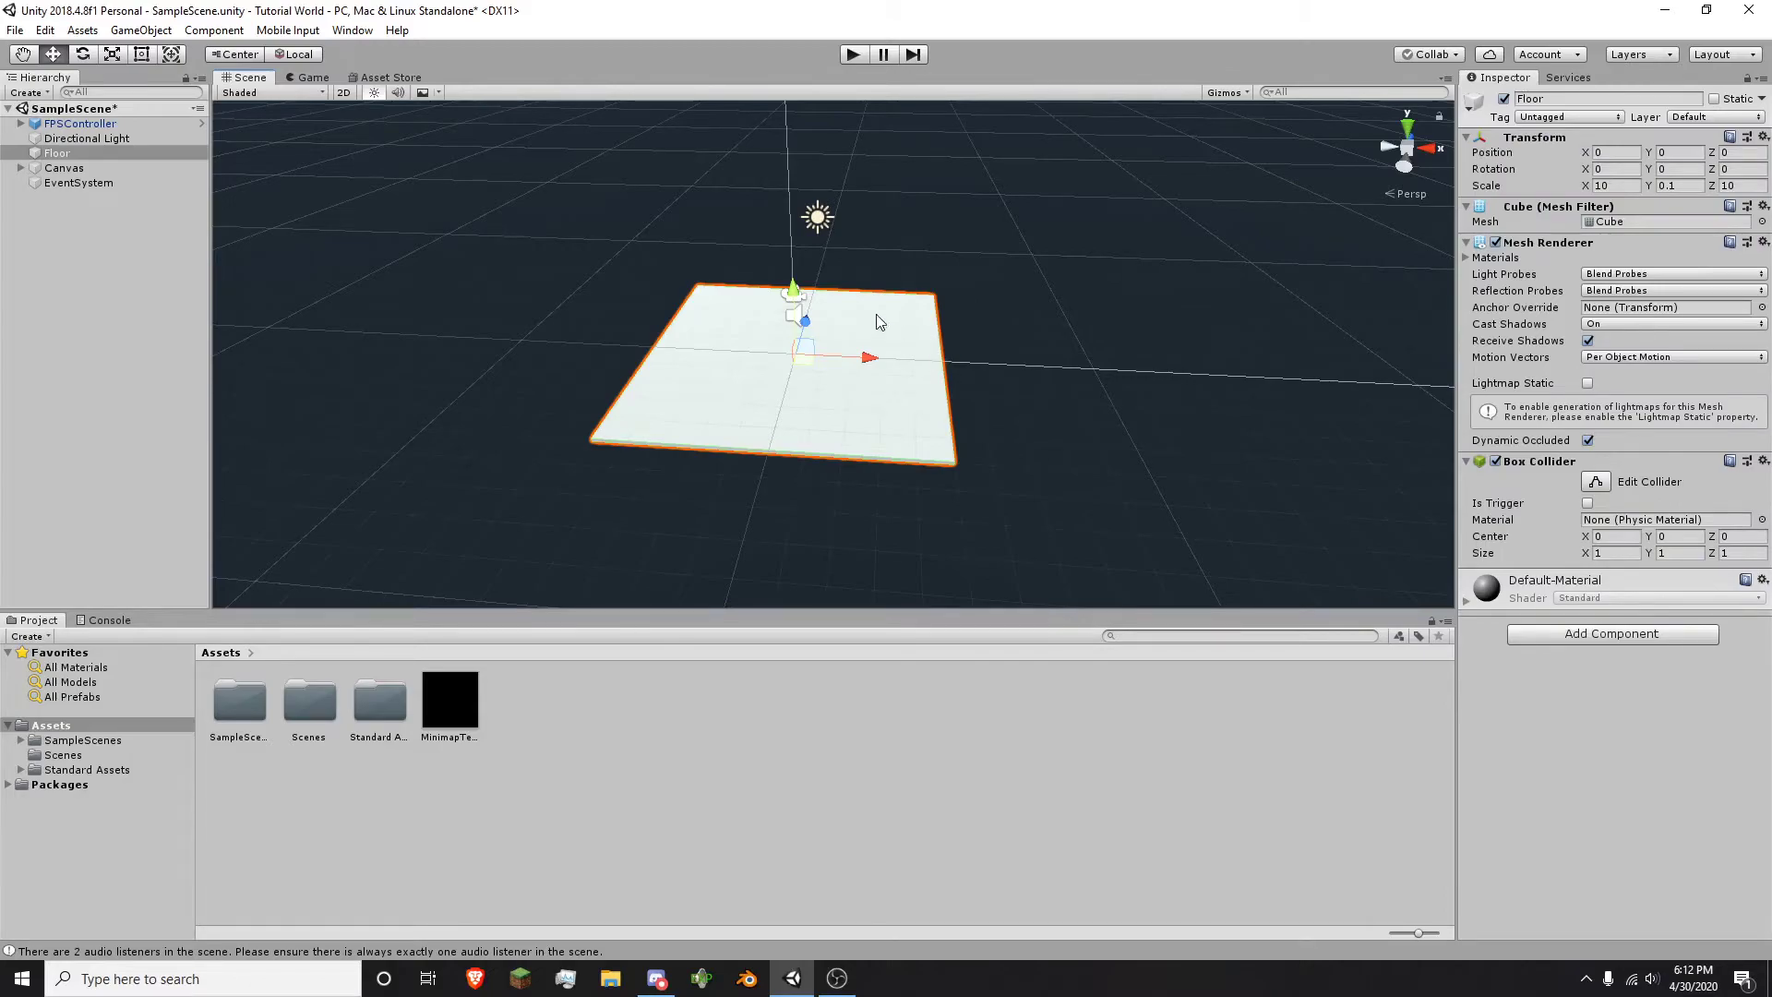
pyautogui.hotkey('ctrl', 'd')
pyautogui.moveTo(793, 289)
pyautogui.mouseDown()
pyautogui.moveTo(800, 309)
pyautogui.moveTo(795, 293)
pyautogui.mouseUp()
pyautogui.press('r')
pyautogui.moveTo(799, 367); pyautogui.dragTo(878, 354)
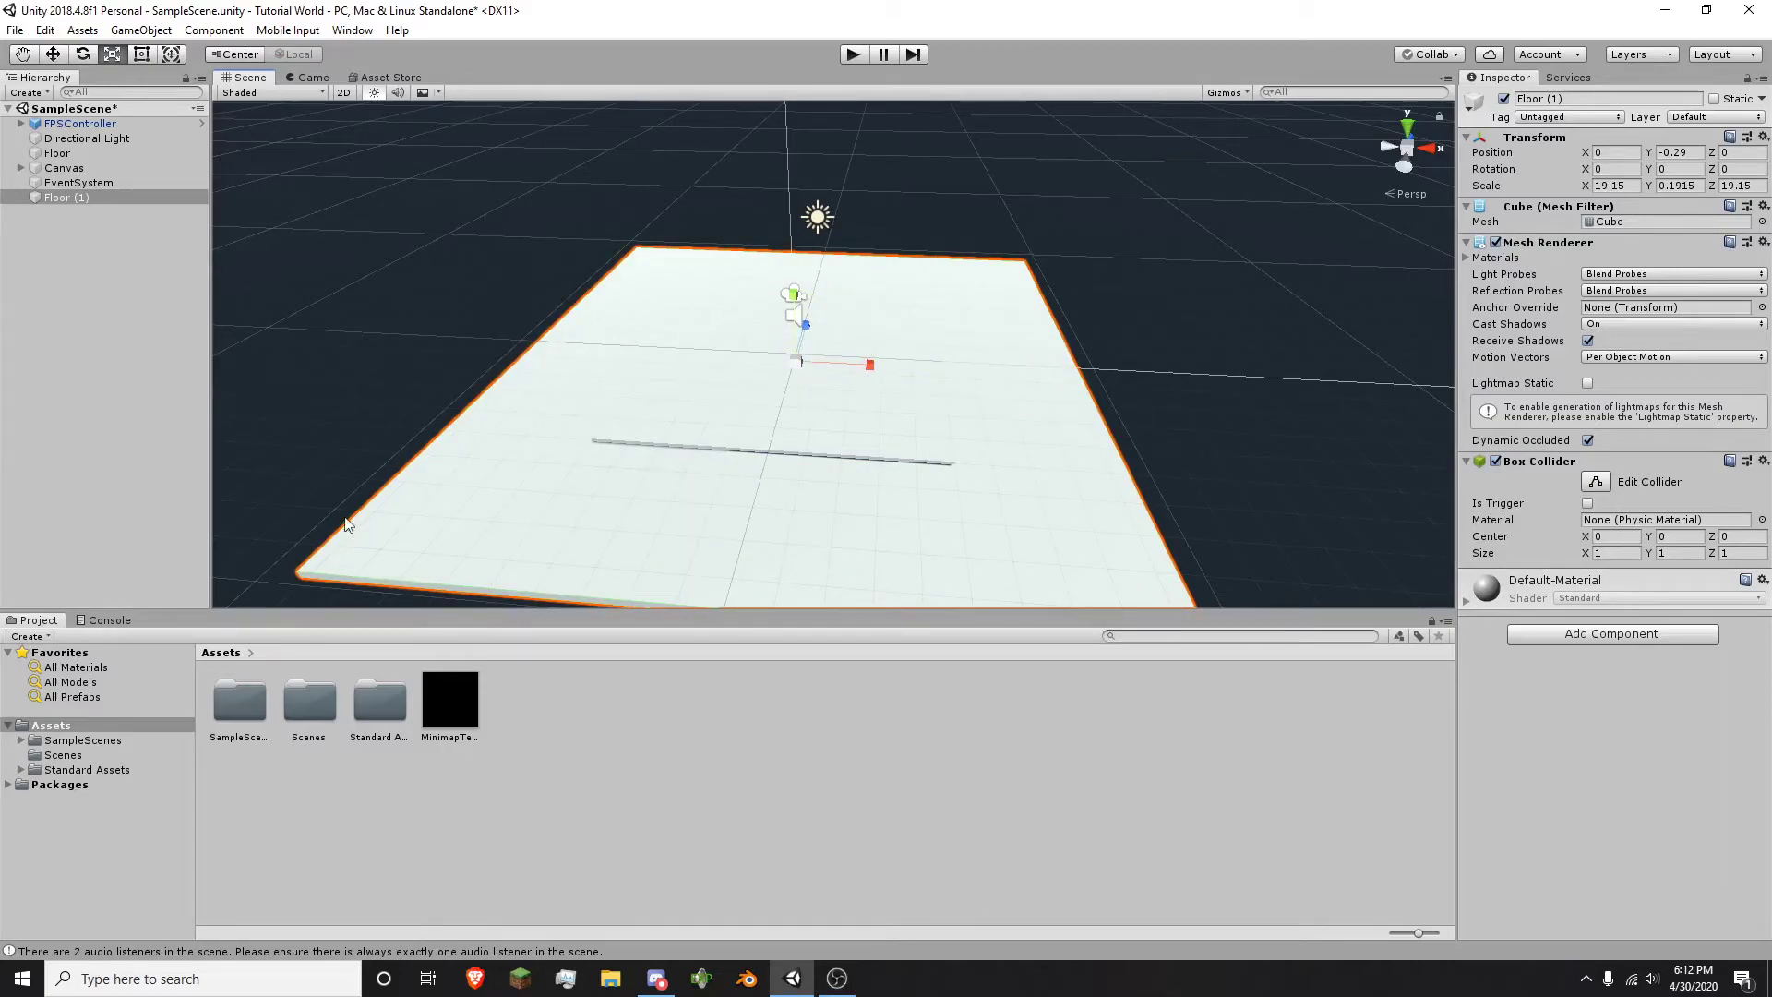
# - Create a new material named Blue in the Assets folder
pyautogui.rightClick(528, 784)
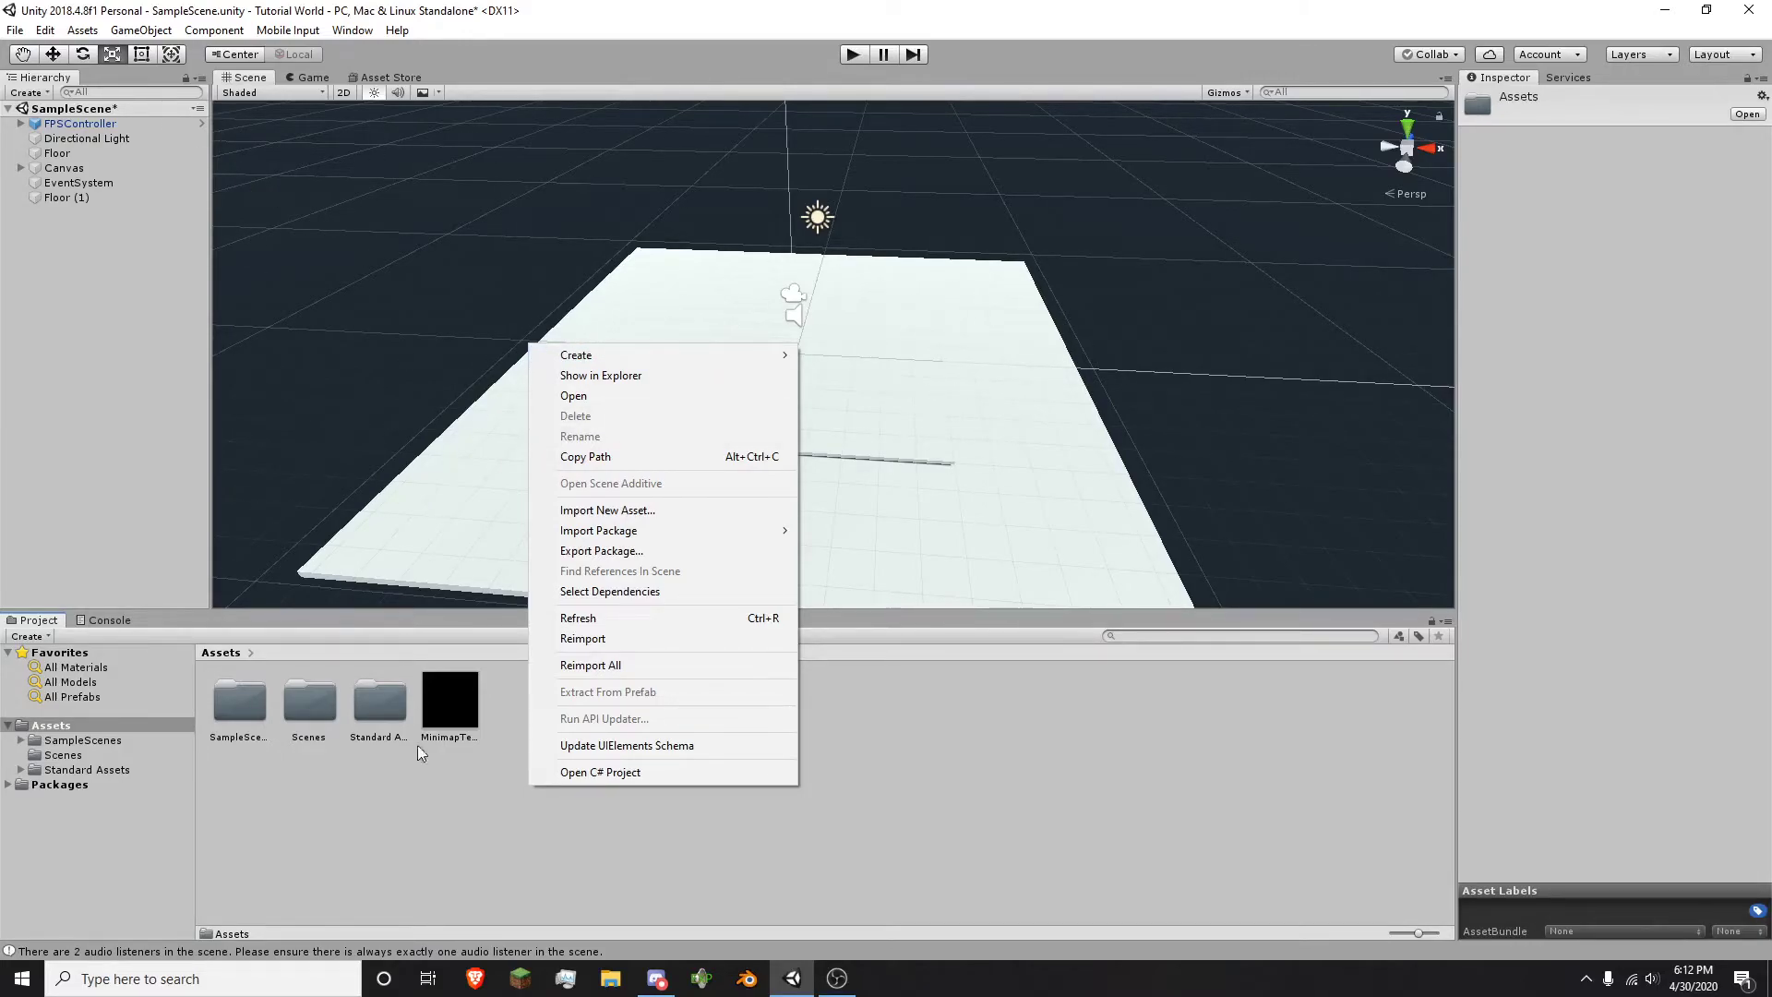
pyautogui.rightClick(441, 860)
pyautogui.moveTo(572, 434)
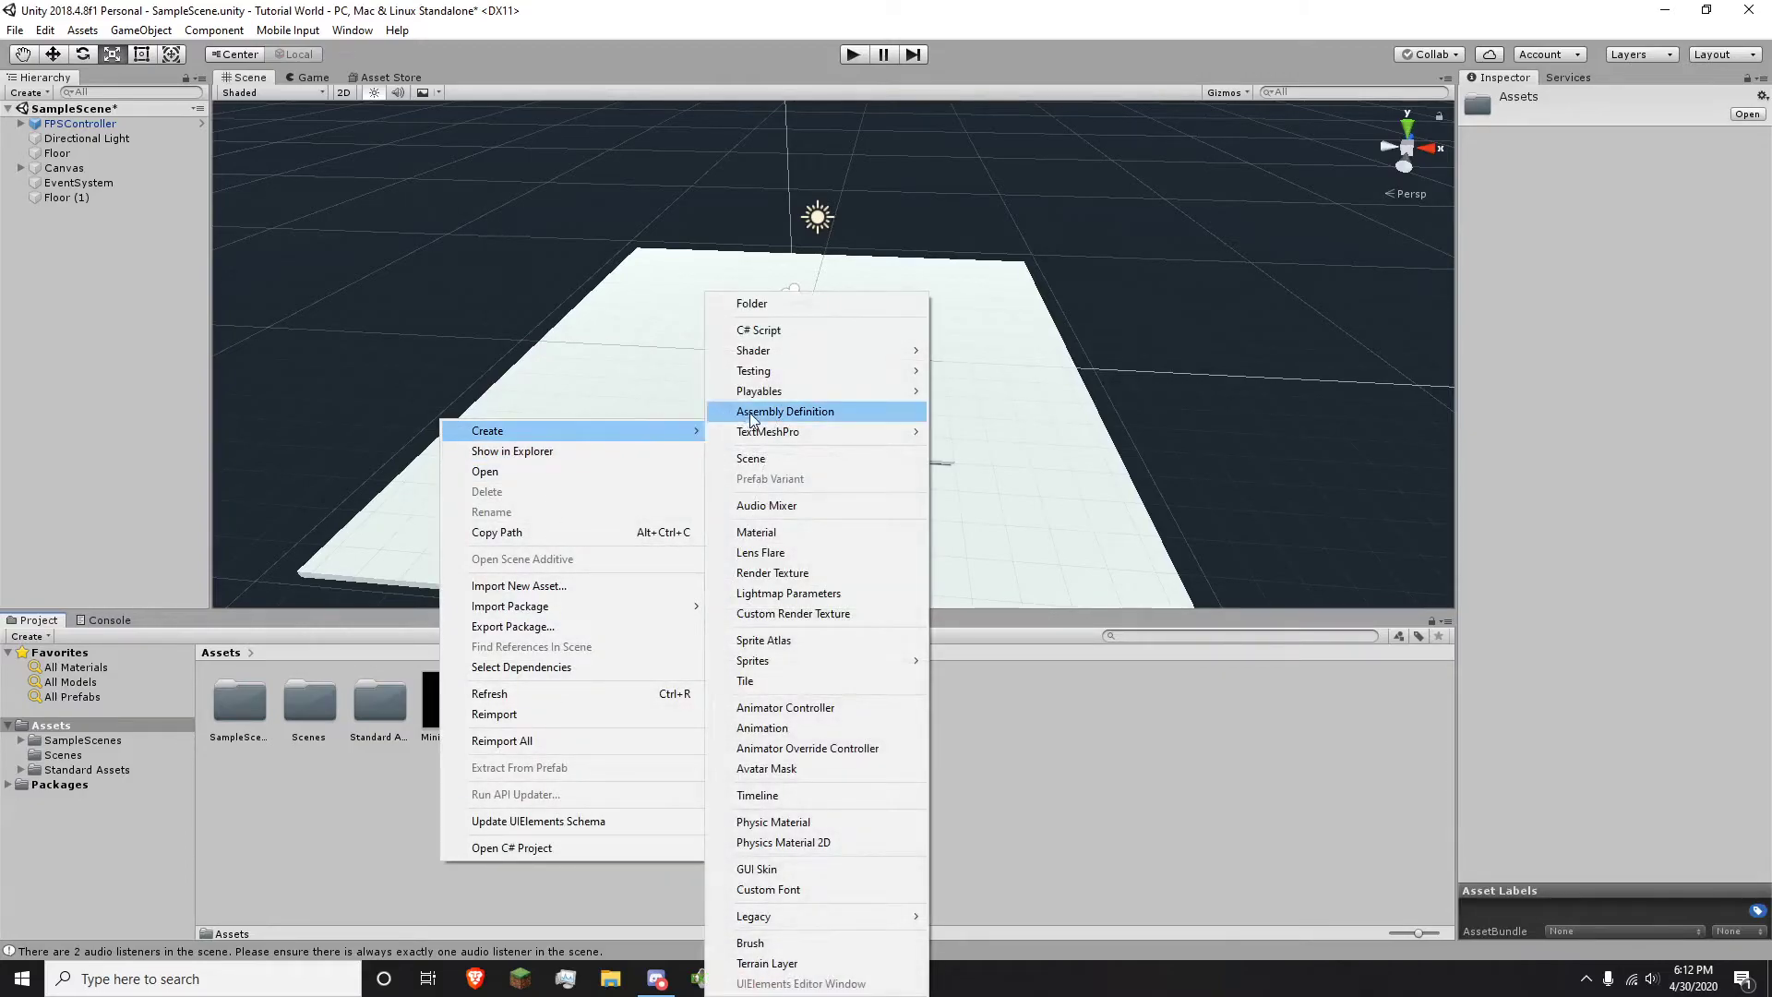
pyautogui.click(756, 532)
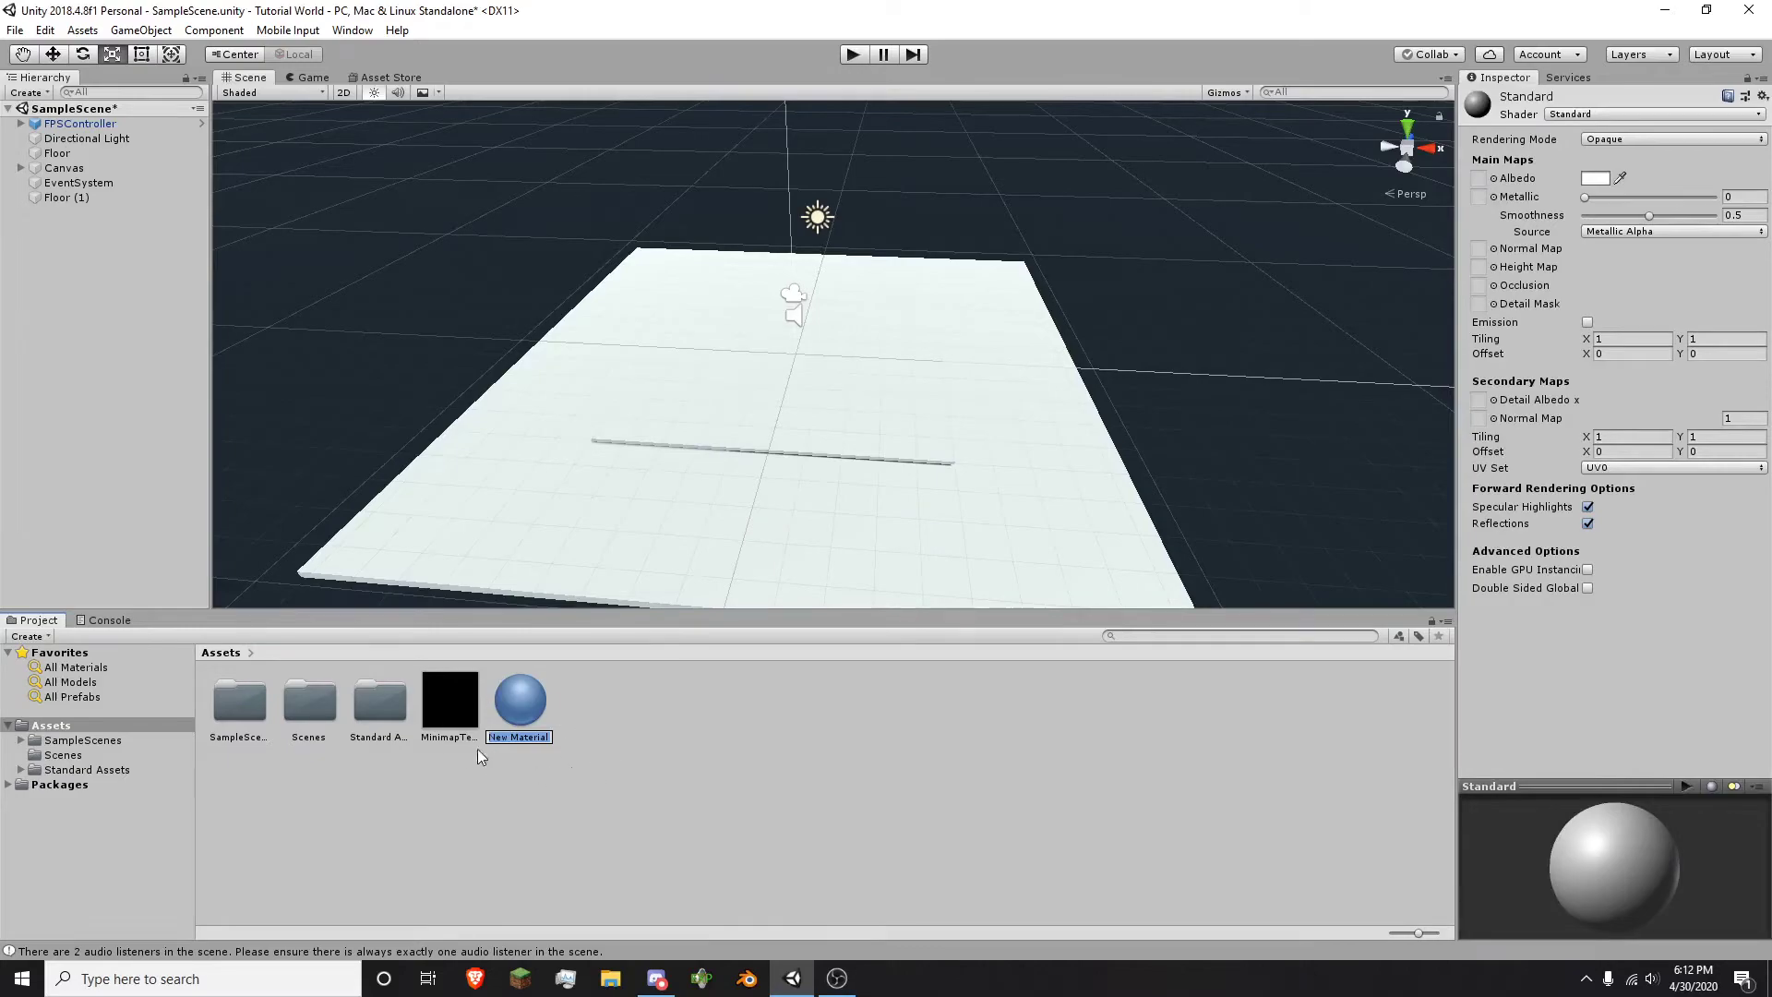
pyautogui.write('Blue')
pyautogui.press('Return')
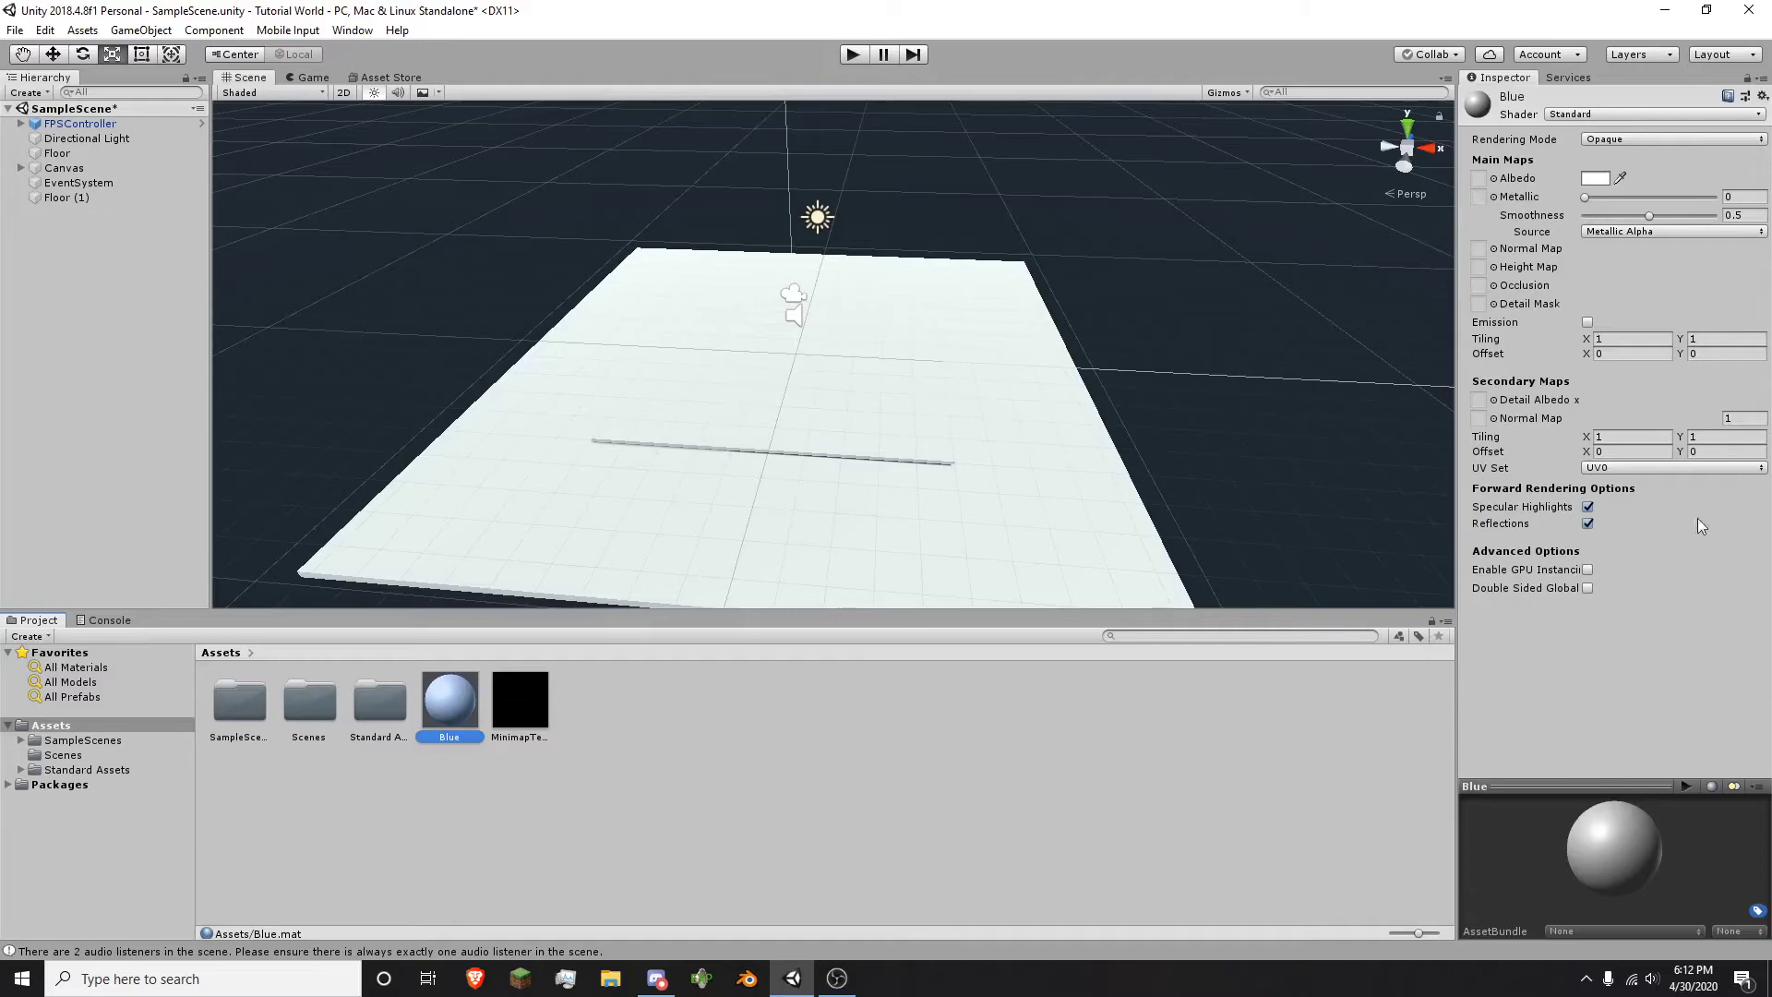
# - Set the Blue material's albedo colour to light blue, hex 00CCFF
pyautogui.click(1596, 181)
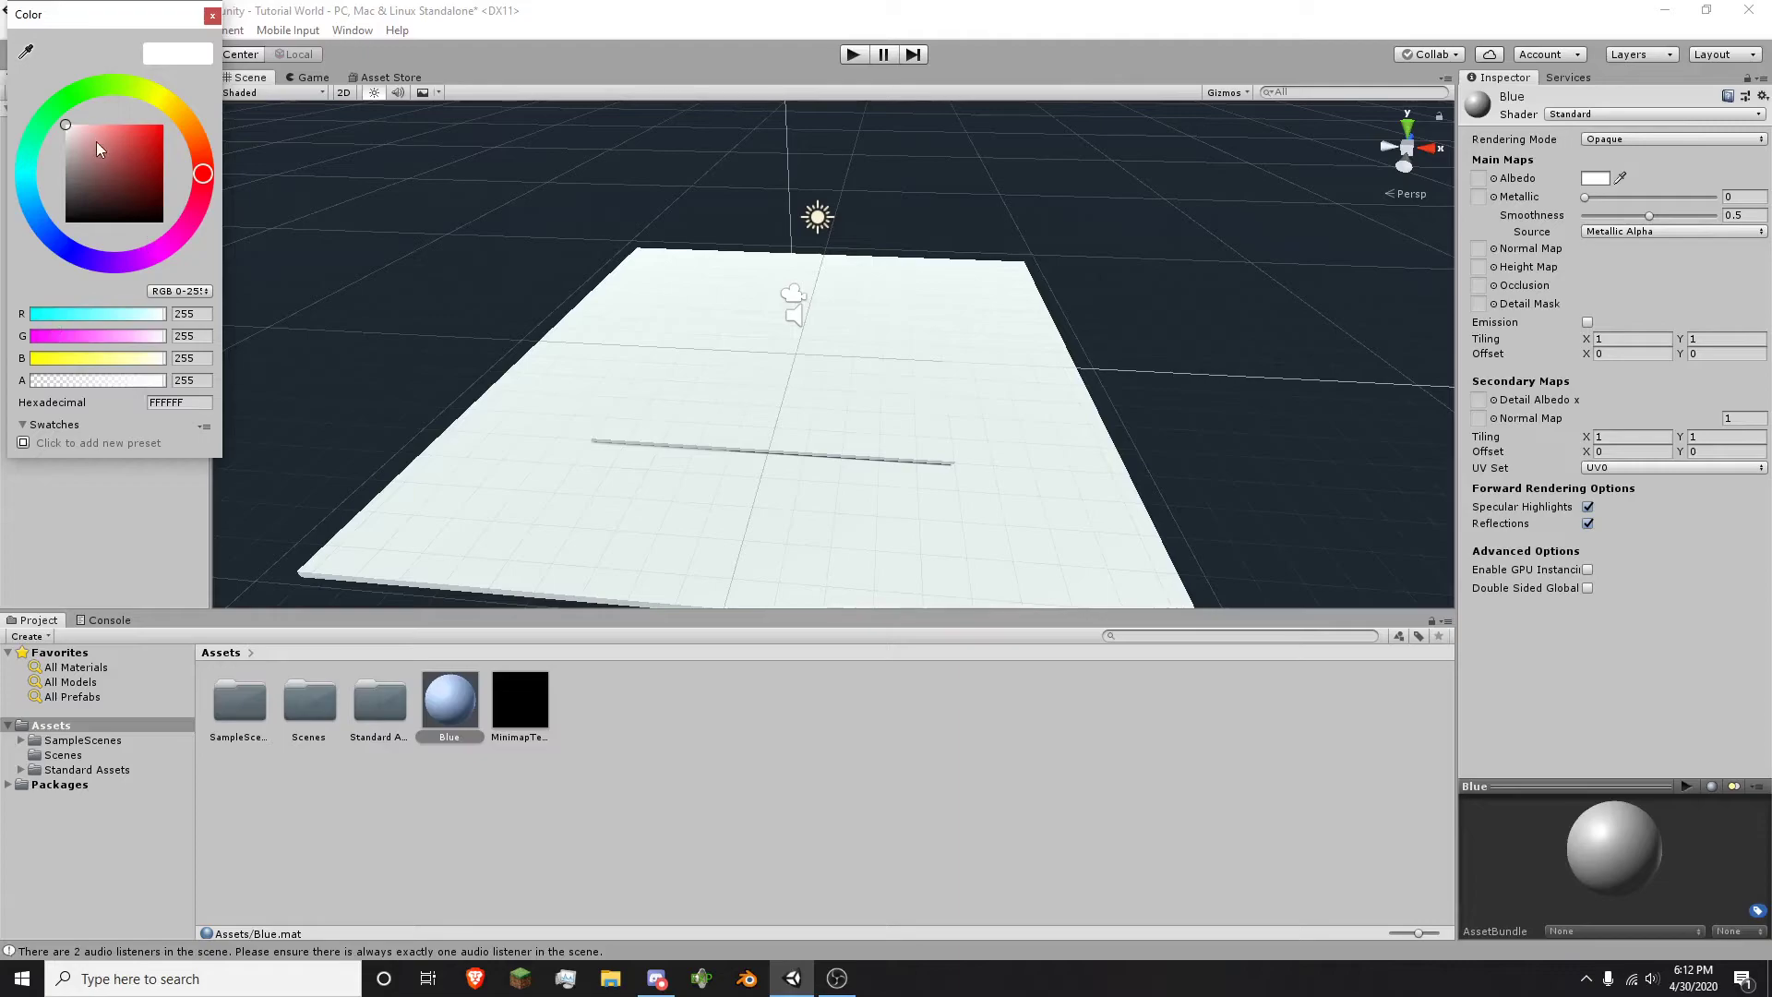
pyautogui.click(28, 192)
pyautogui.moveTo(107, 164); pyautogui.dragTo(181, 131)
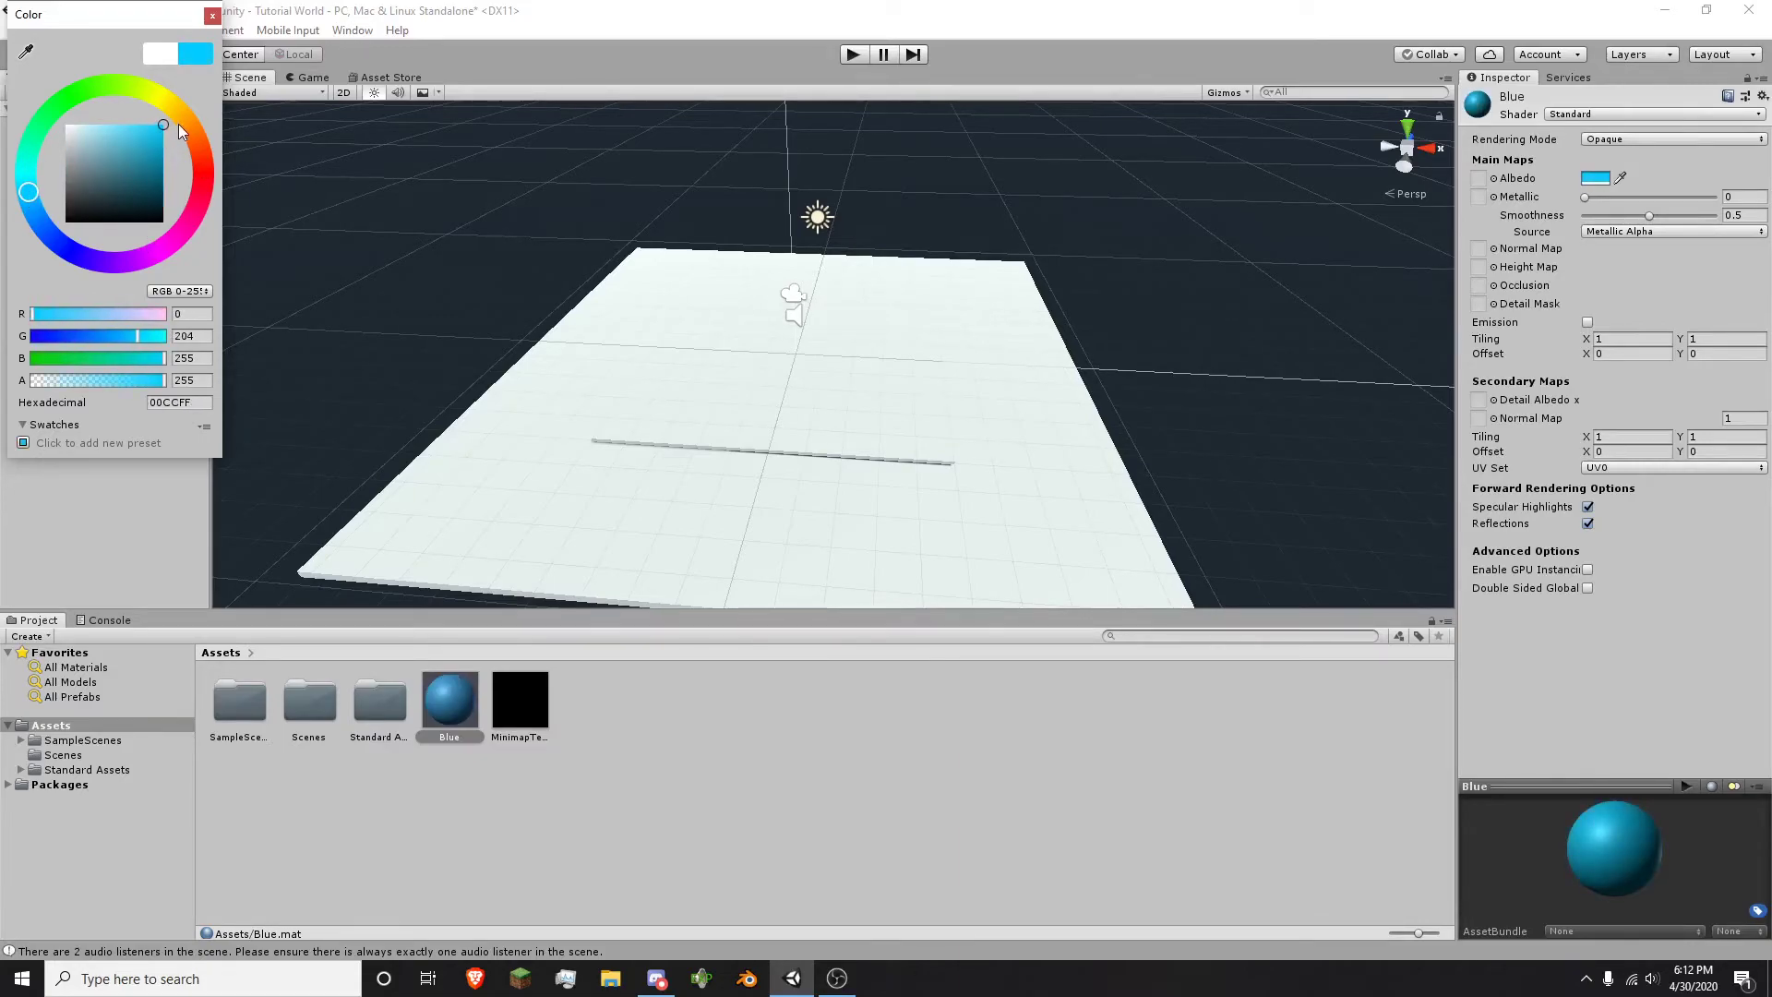
pyautogui.click(211, 17)
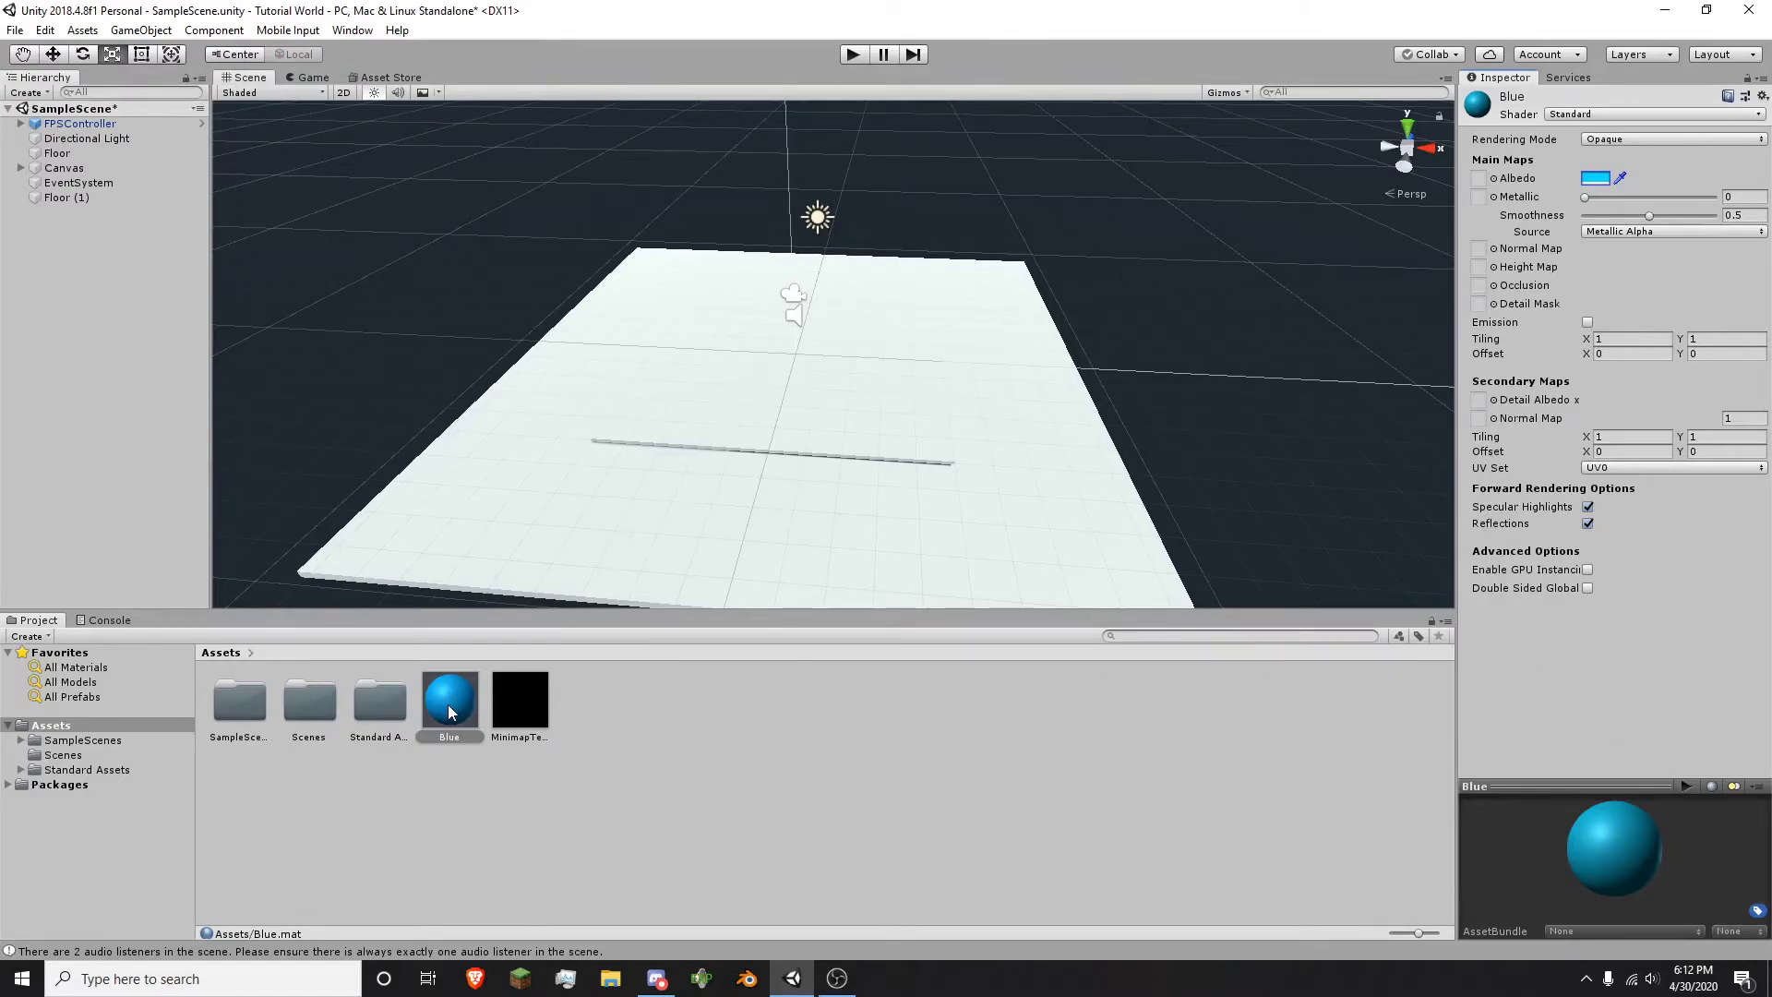
# - Apply the Blue material to the larger duplicated floor
pyautogui.moveTo(450, 709); pyautogui.dragTo(506, 564)
pyautogui.keyDown('alt'); pyautogui.moveTo(720, 427); pyautogui.dragTo(532, 440); pyautogui.keyUp('alt')
pyautogui.press('w')
pyautogui.moveTo(531, 441); pyautogui.dragTo(480, 595, button='right')
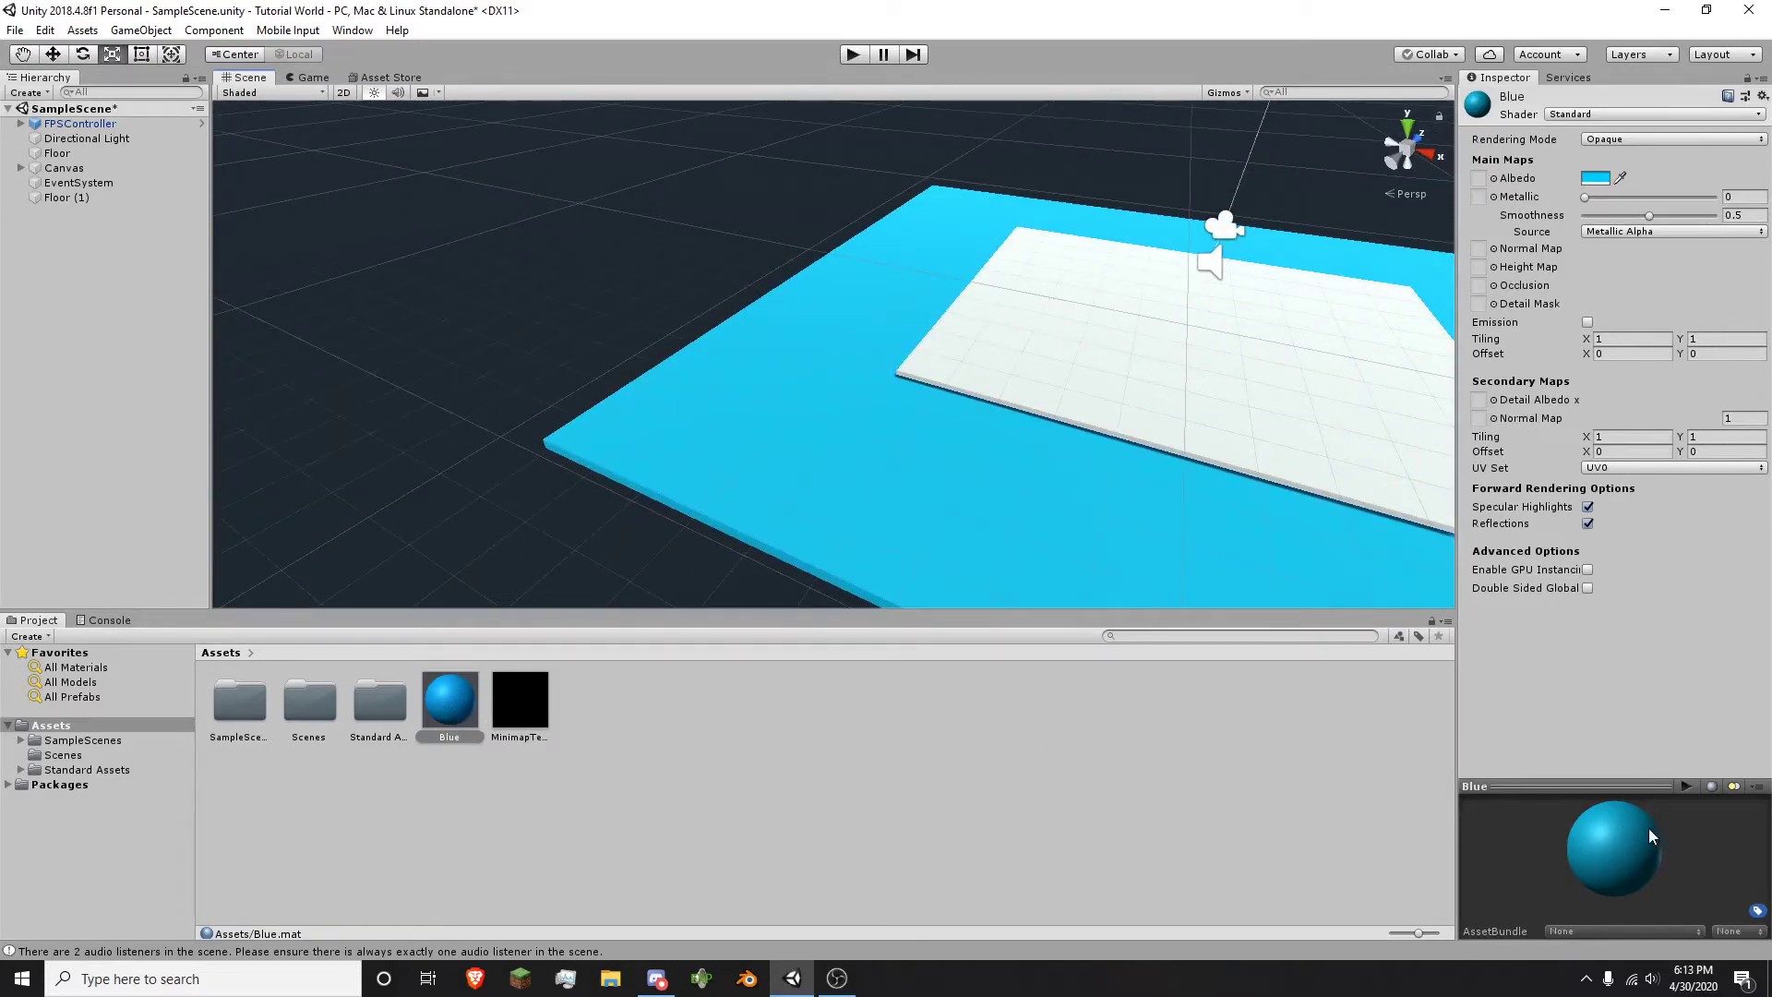
pyautogui.click(464, 248)
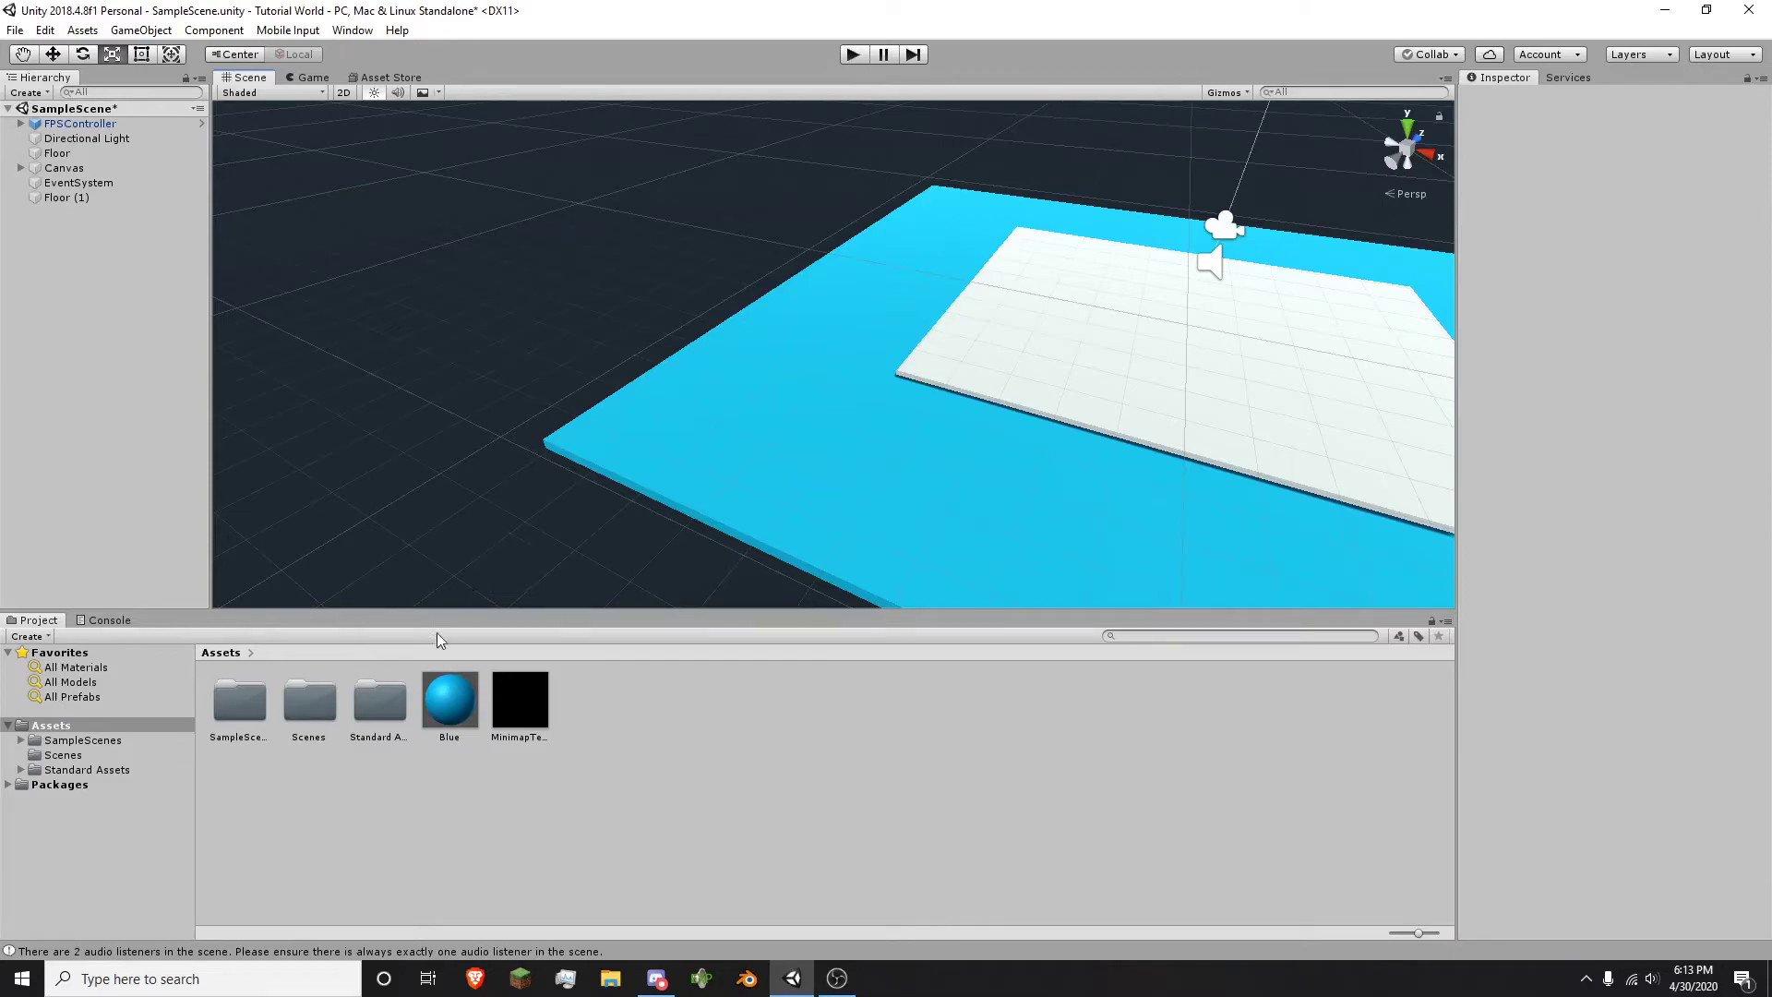
# - Move the original white Floor slightly down toward the blue floor
pyautogui.press('w')
pyautogui.moveTo(571, 408); pyautogui.dragTo(663, 363, button='right')
pyautogui.press('s')
pyautogui.press('d')
pyautogui.press('w')
pyautogui.press('s')
pyautogui.click(662, 362)
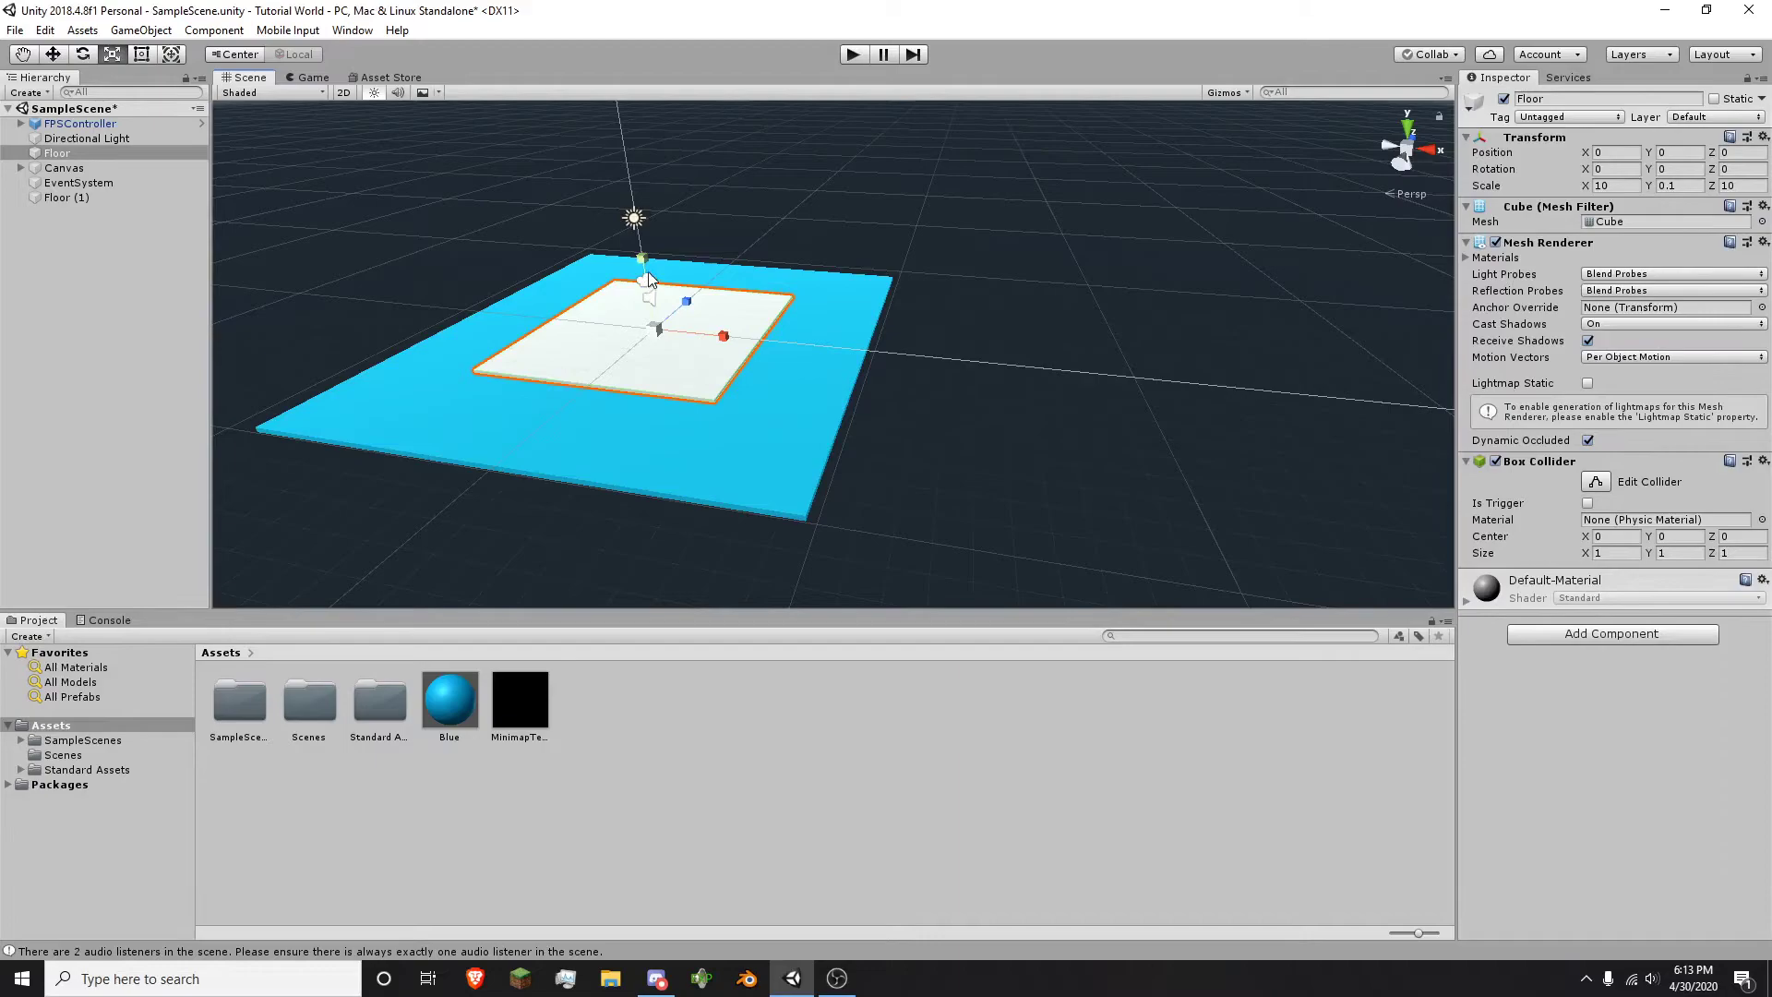
pyautogui.press('w')
pyautogui.moveTo(645, 270)
pyautogui.mouseDown()
pyautogui.moveTo(646, 305)
pyautogui.moveTo(646, 277)
pyautogui.mouseUp()
# - Play-test the scene to check the minimap, and exit play mode
pyautogui.click(877, 250)
pyautogui.moveTo(849, 252); pyautogui.dragTo(859, 95, button='right')
pyautogui.press('w')
pyautogui.click(853, 54)
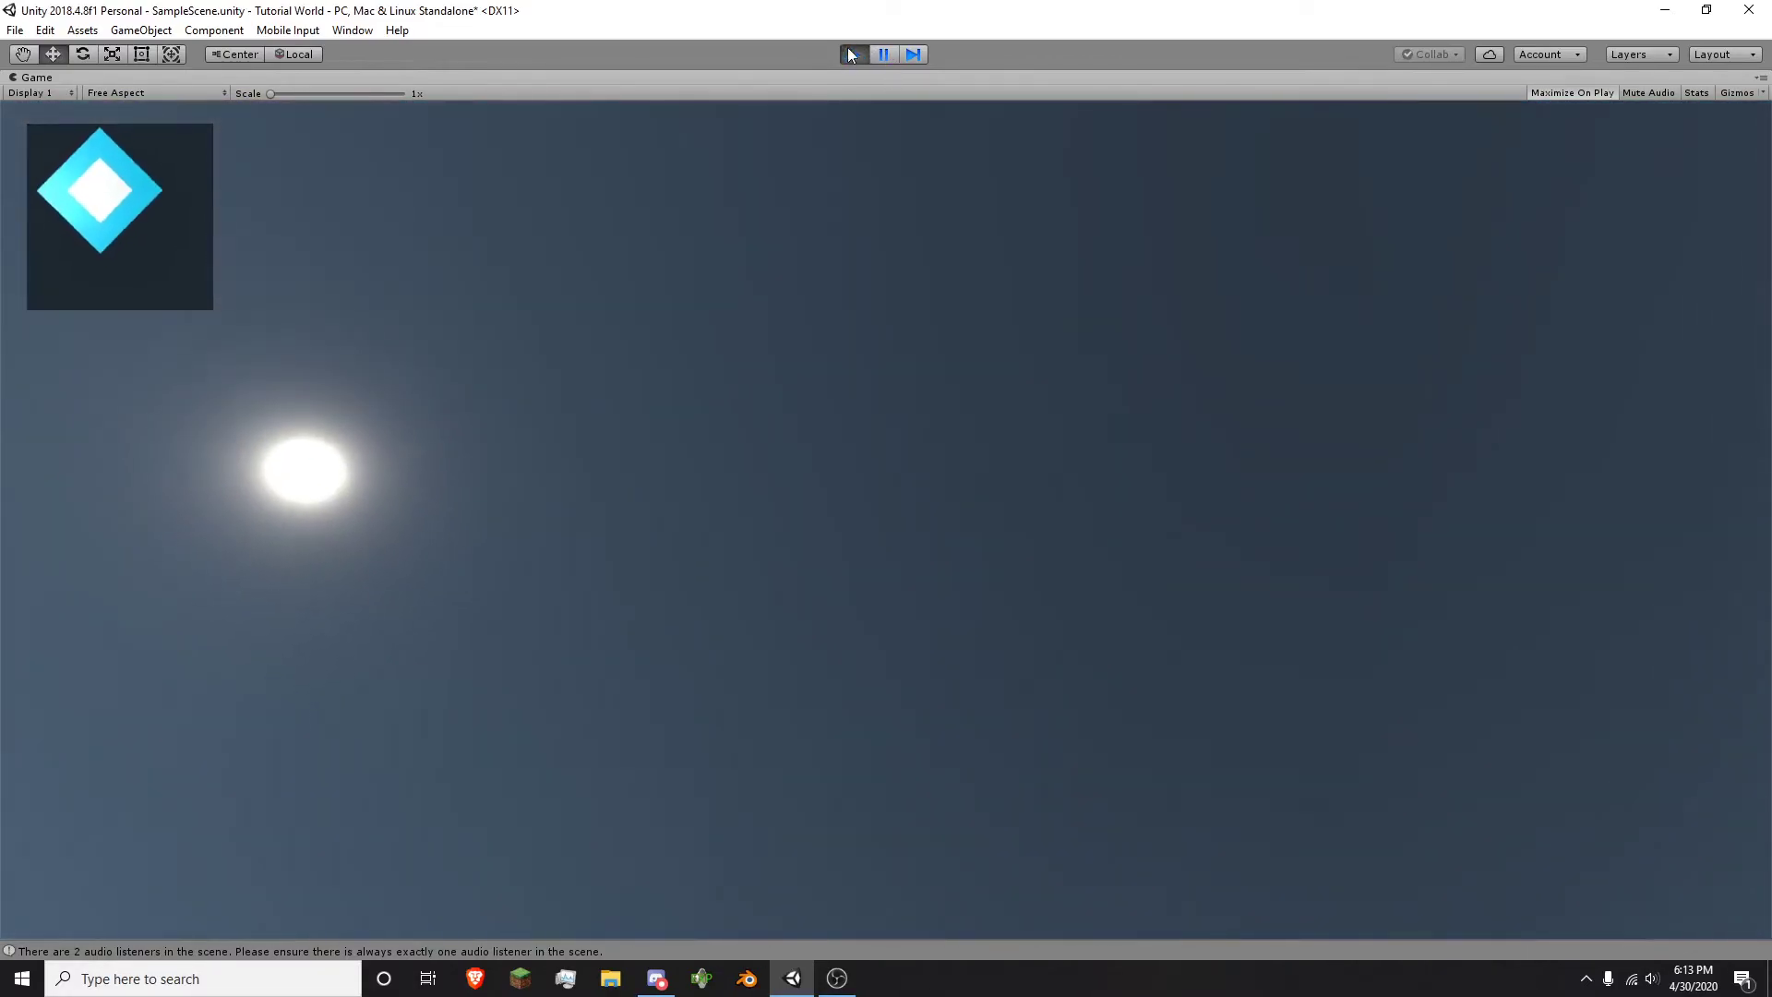
pyautogui.click(853, 54)
# - Frame the RawImage under the Canvas and examine the minimap rendered on it
pyautogui.scroll(-8, 880, 383)
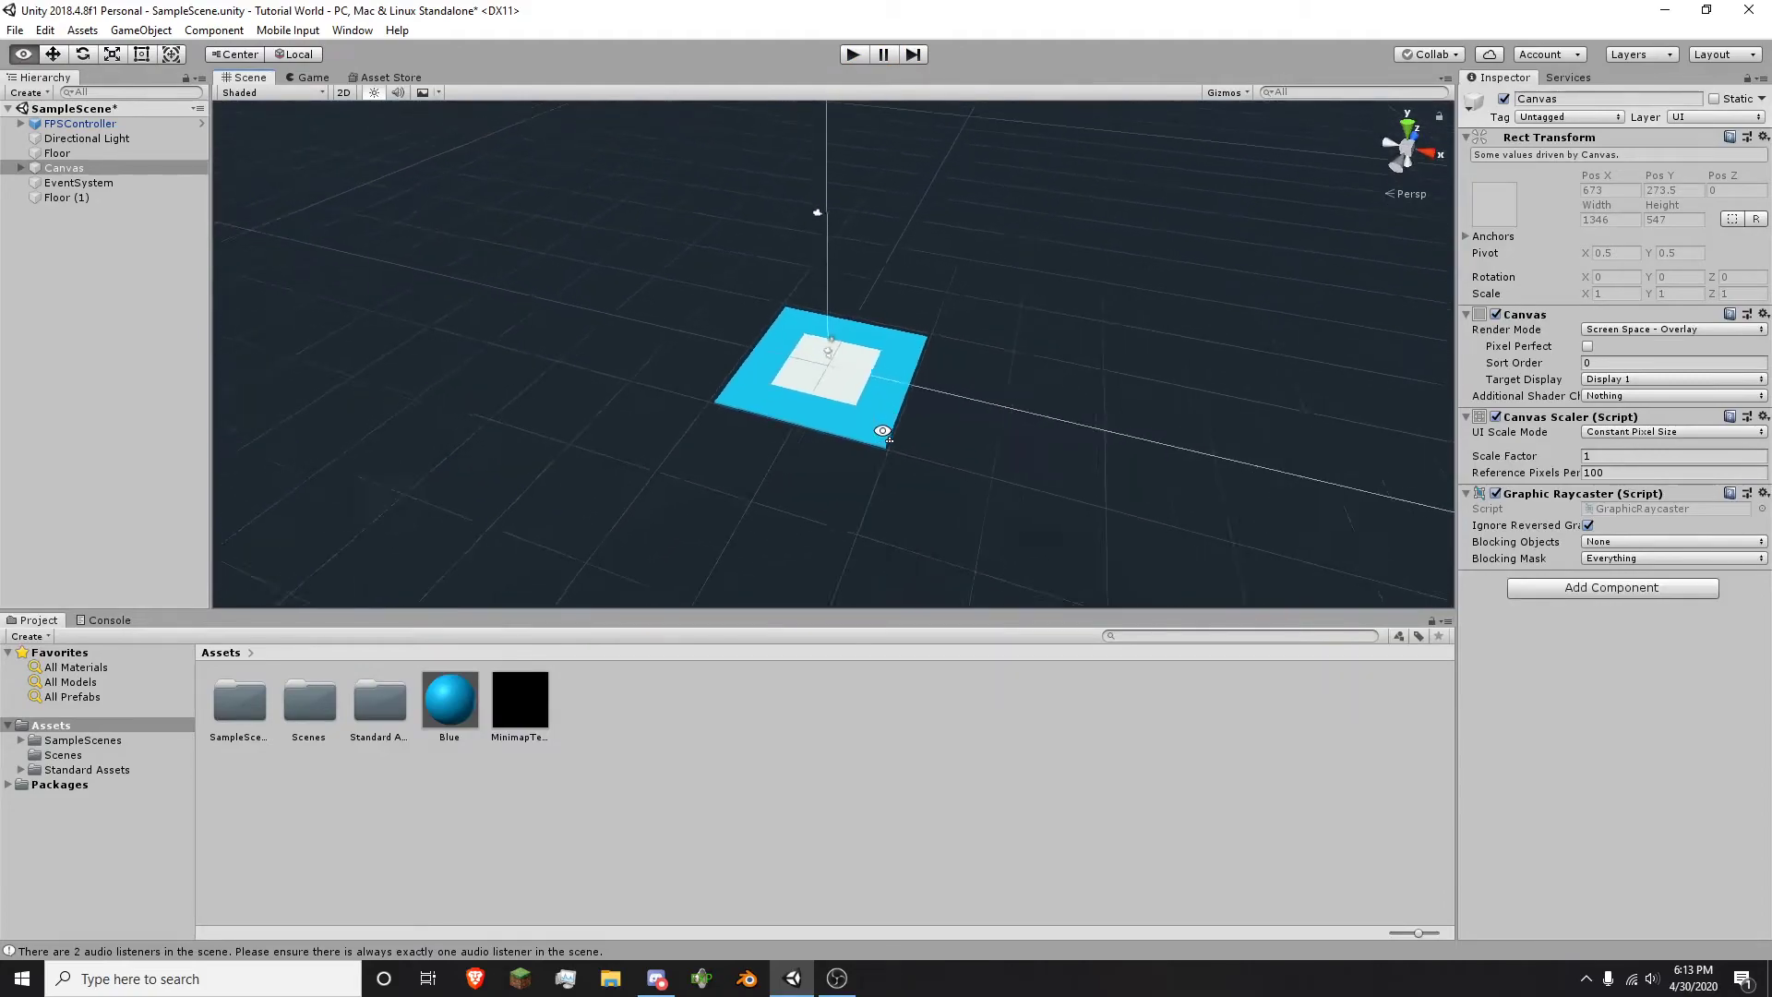
pyautogui.keyDown('alt'); pyautogui.moveTo(883, 435); pyautogui.dragTo(938, 464); pyautogui.keyUp('alt')
pyautogui.moveTo(966, 462); pyautogui.dragTo(938, 496, button='right')
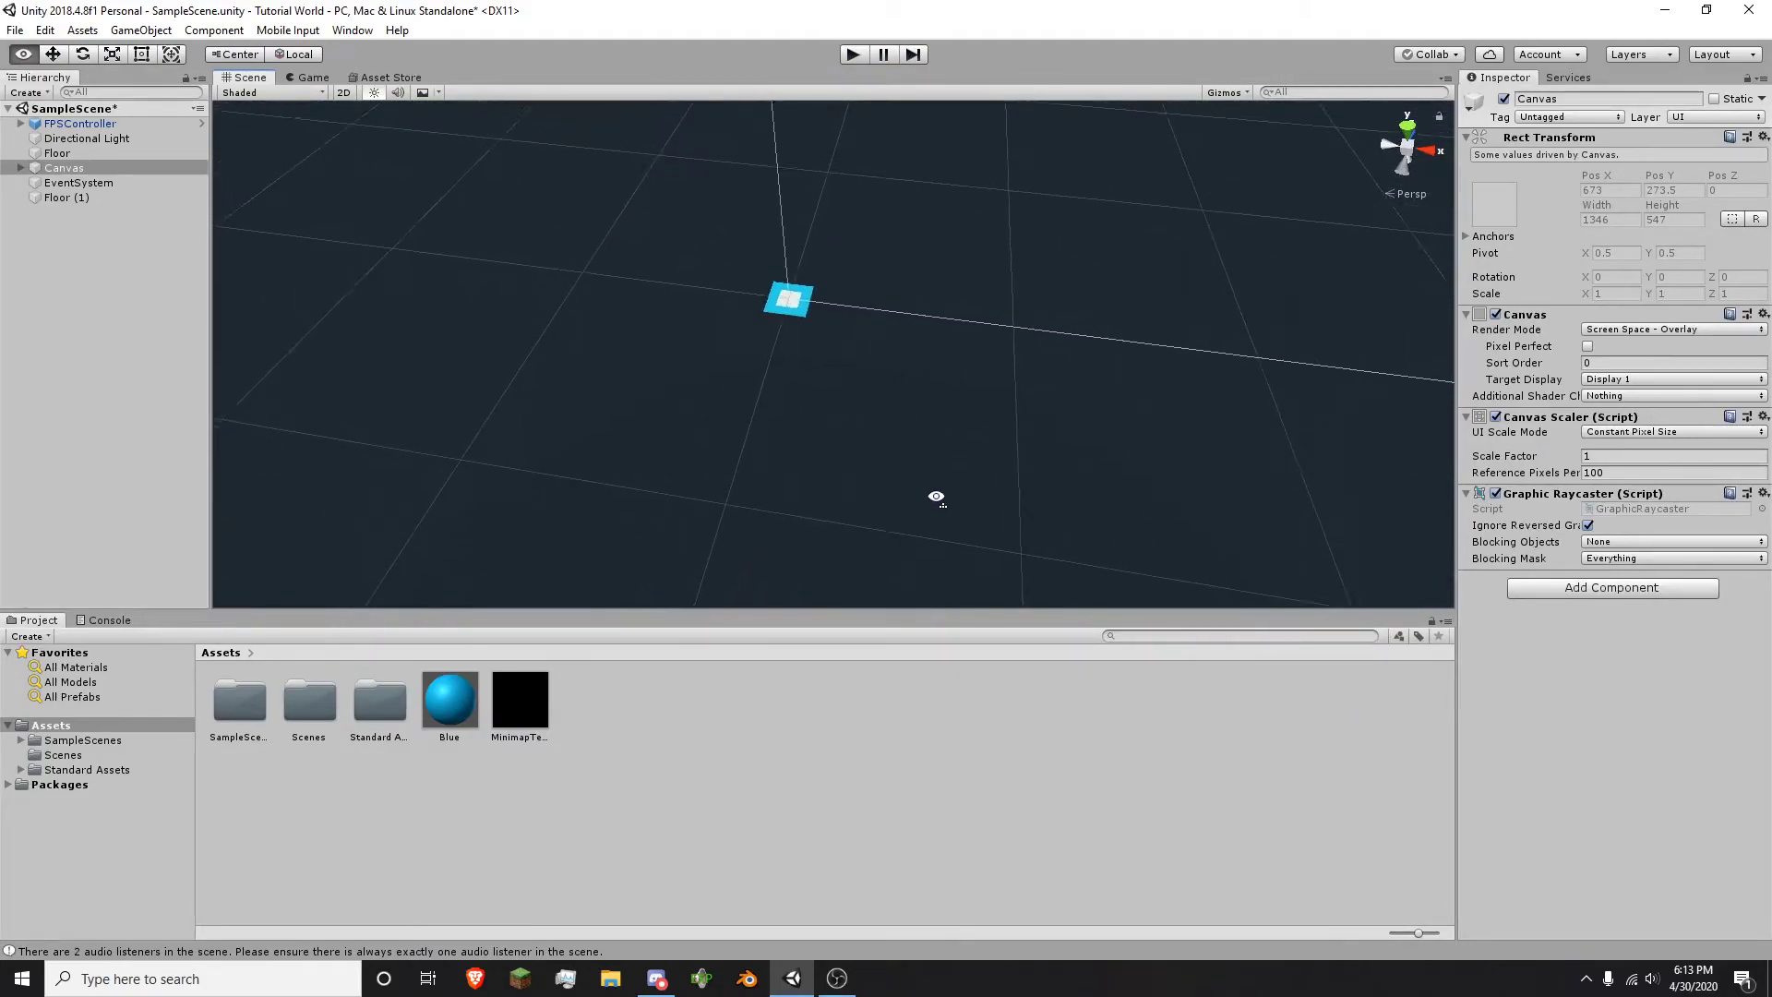
pyautogui.click(21, 168)
pyautogui.click(89, 183)
pyautogui.press('f')
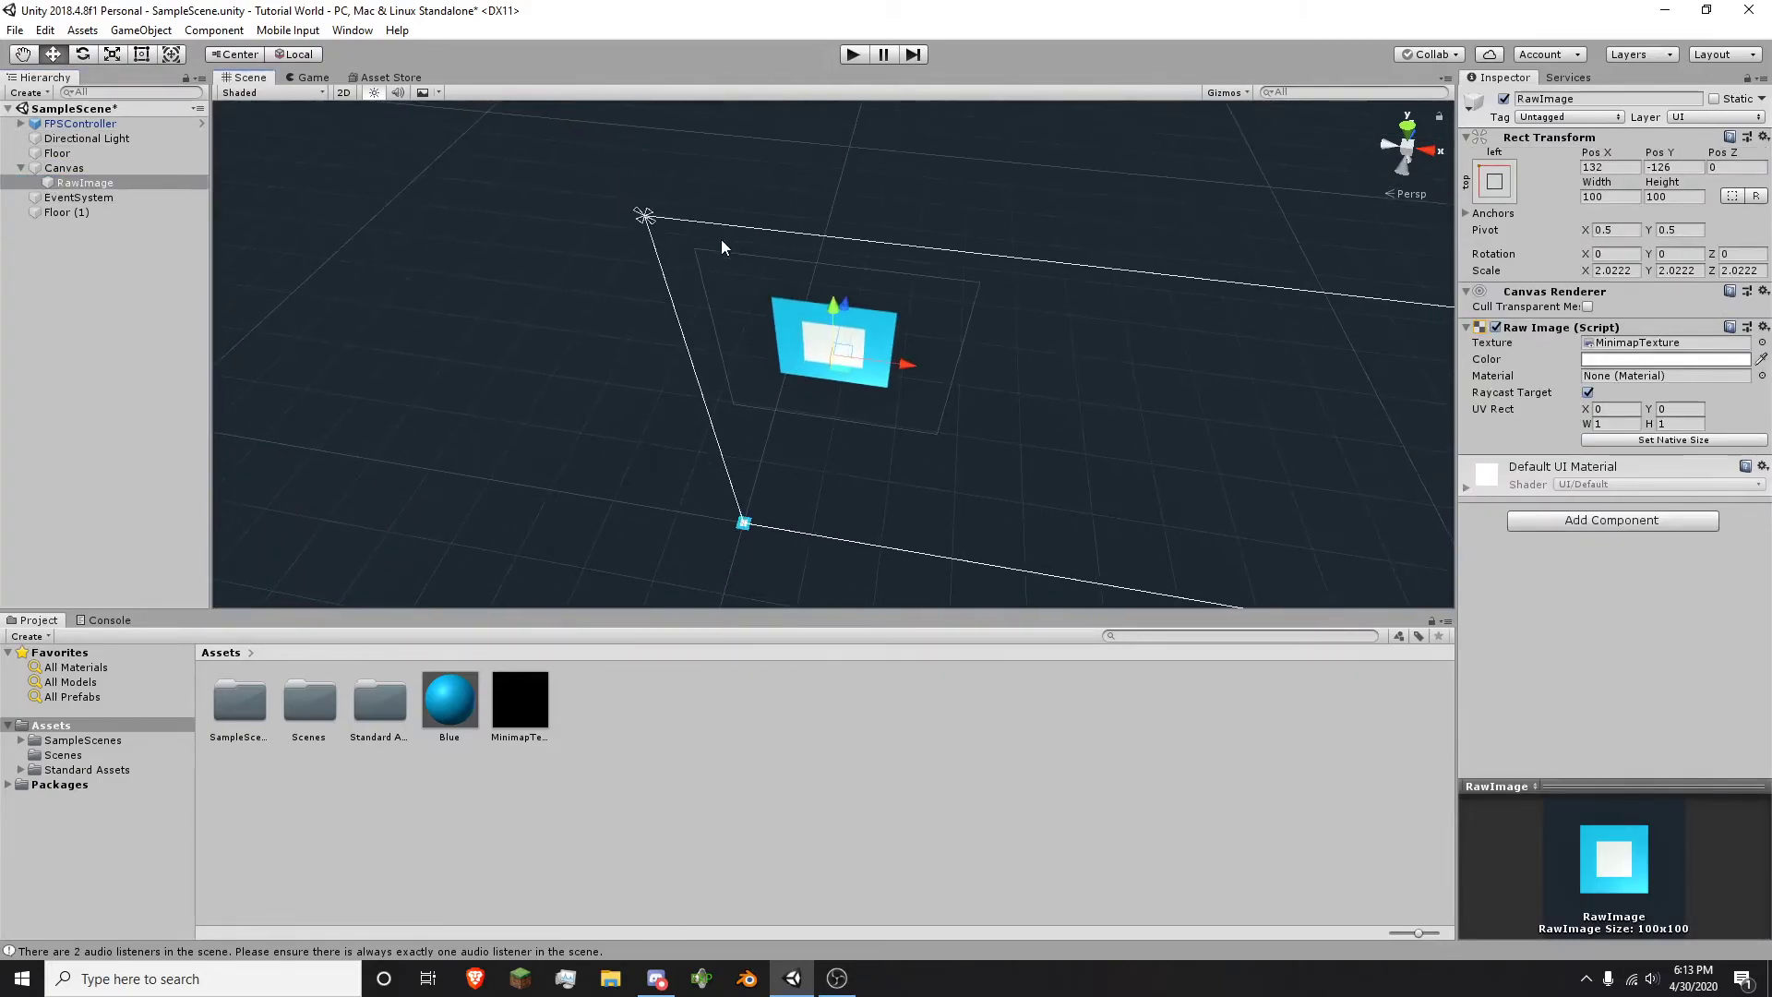
pyautogui.keyDown('alt'); pyautogui.moveTo(812, 377); pyautogui.dragTo(861, 314); pyautogui.keyUp('alt')
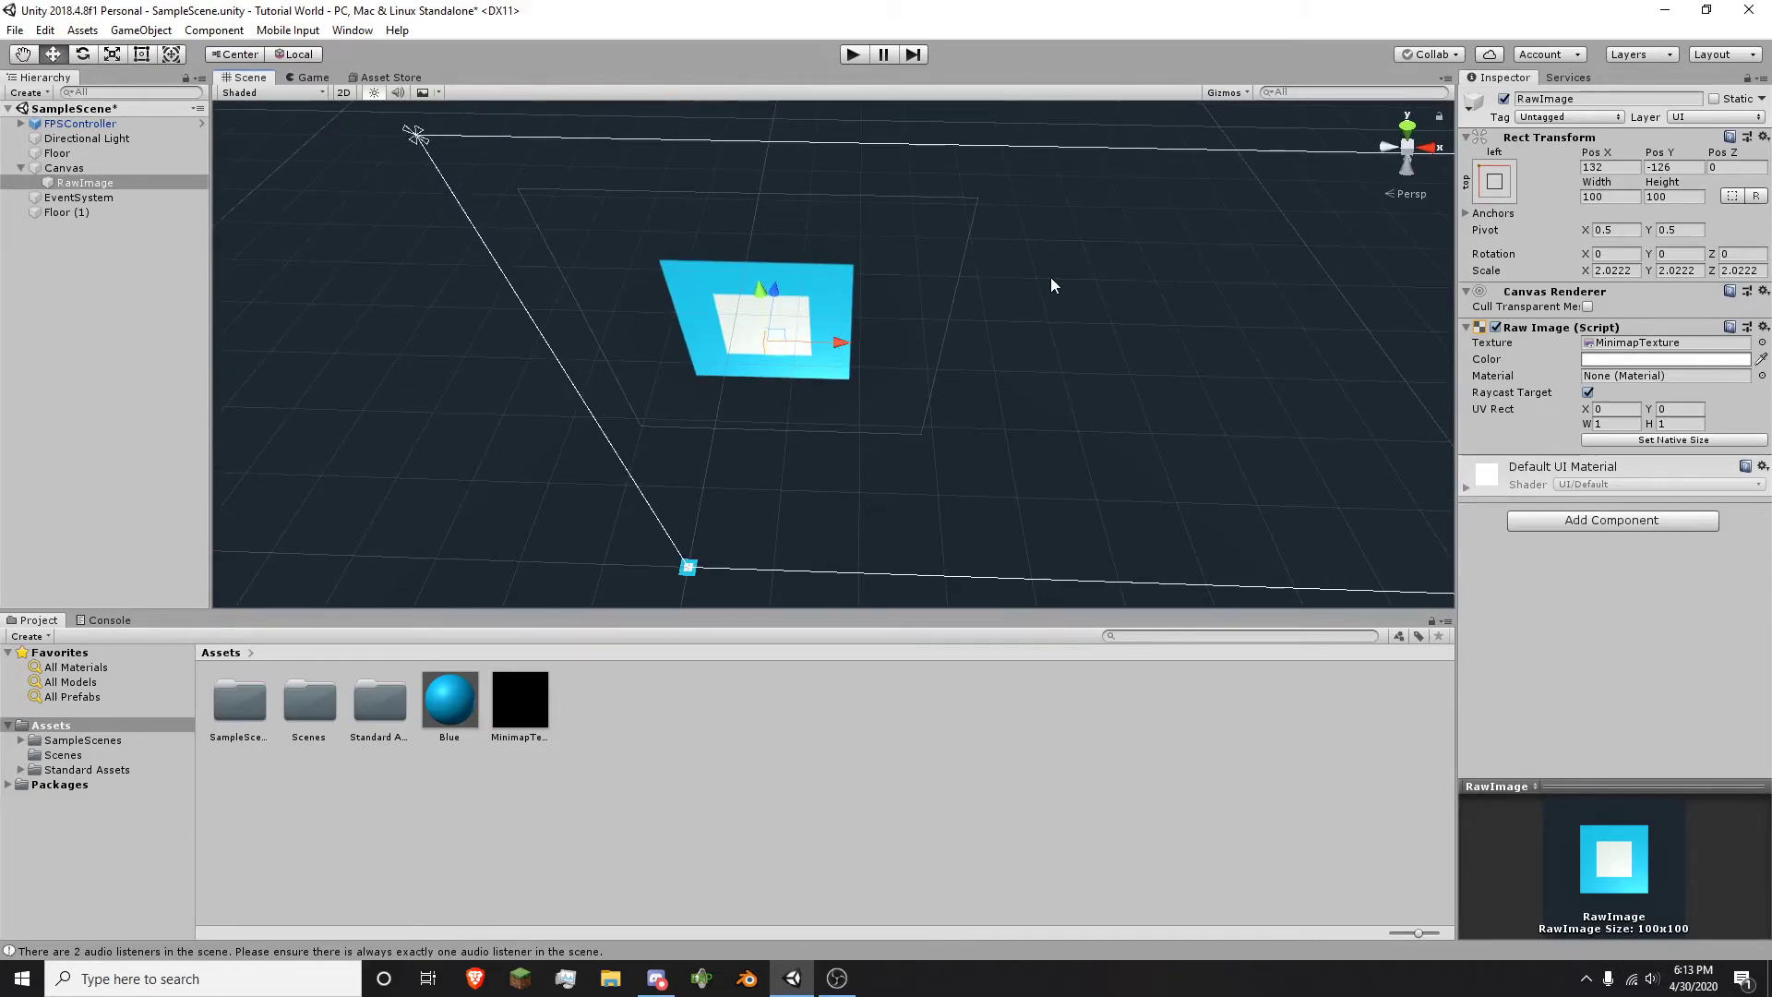
pyautogui.click(918, 309)
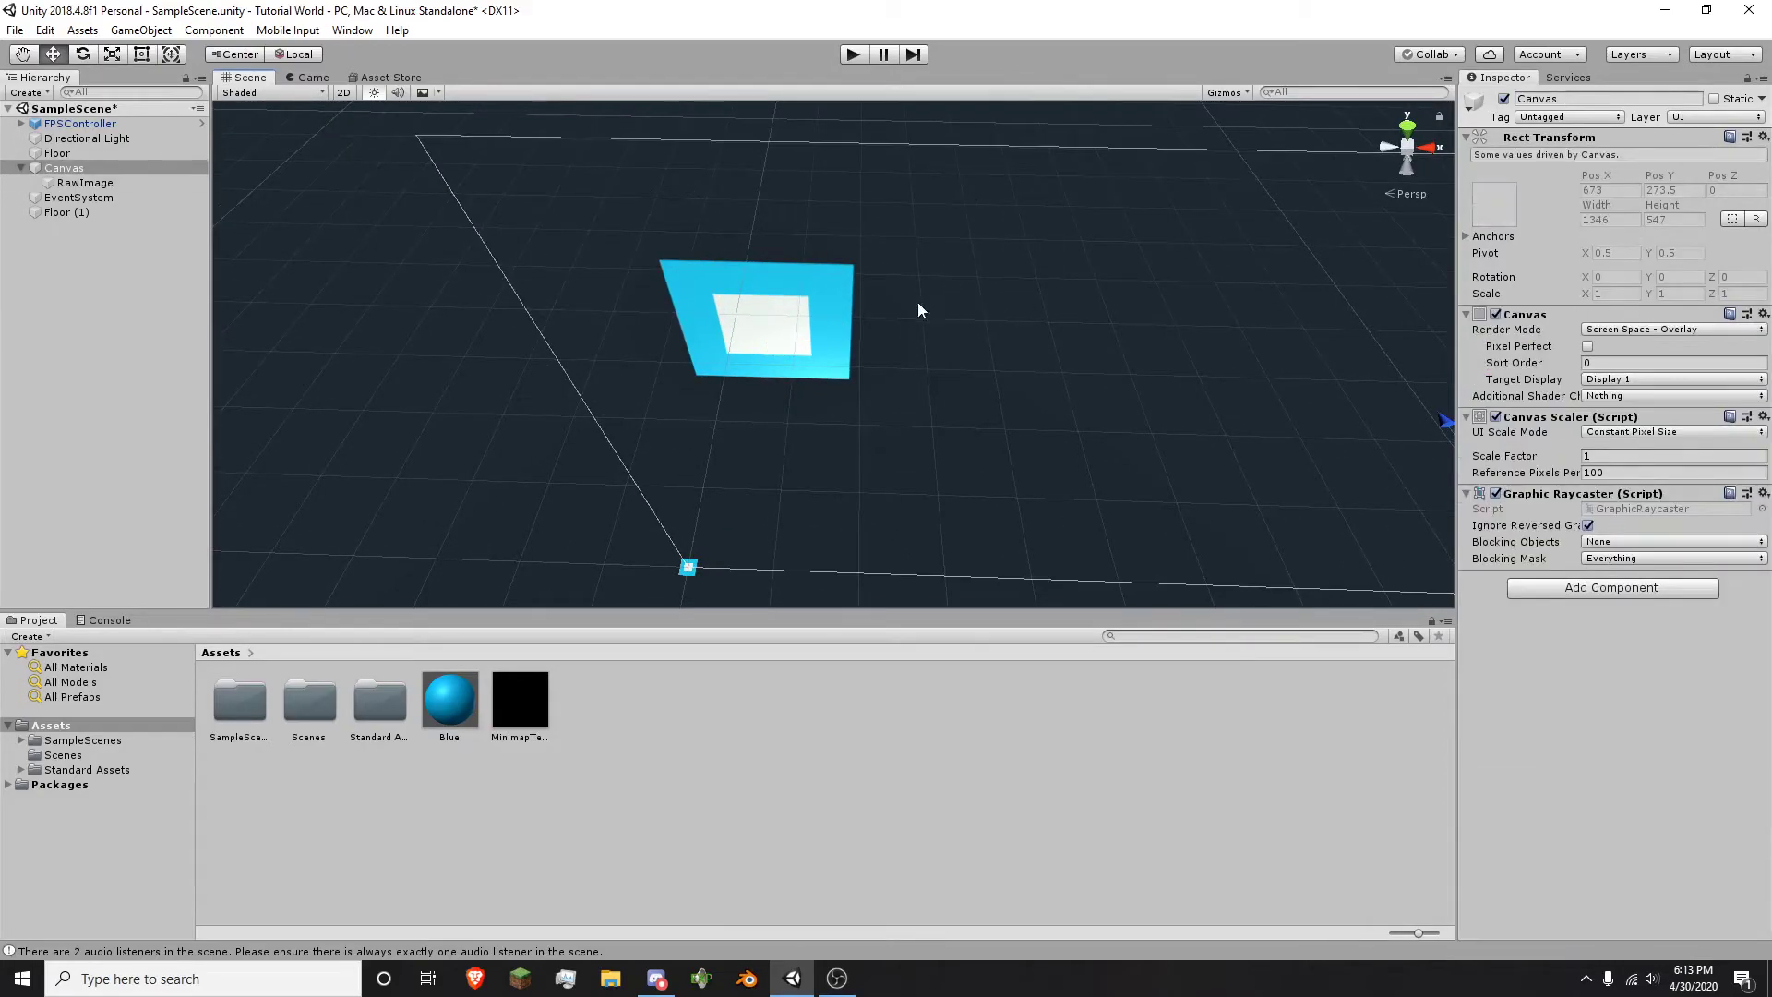
# - Add a UI Panel as a child of the RawImage
pyautogui.click(63, 181)
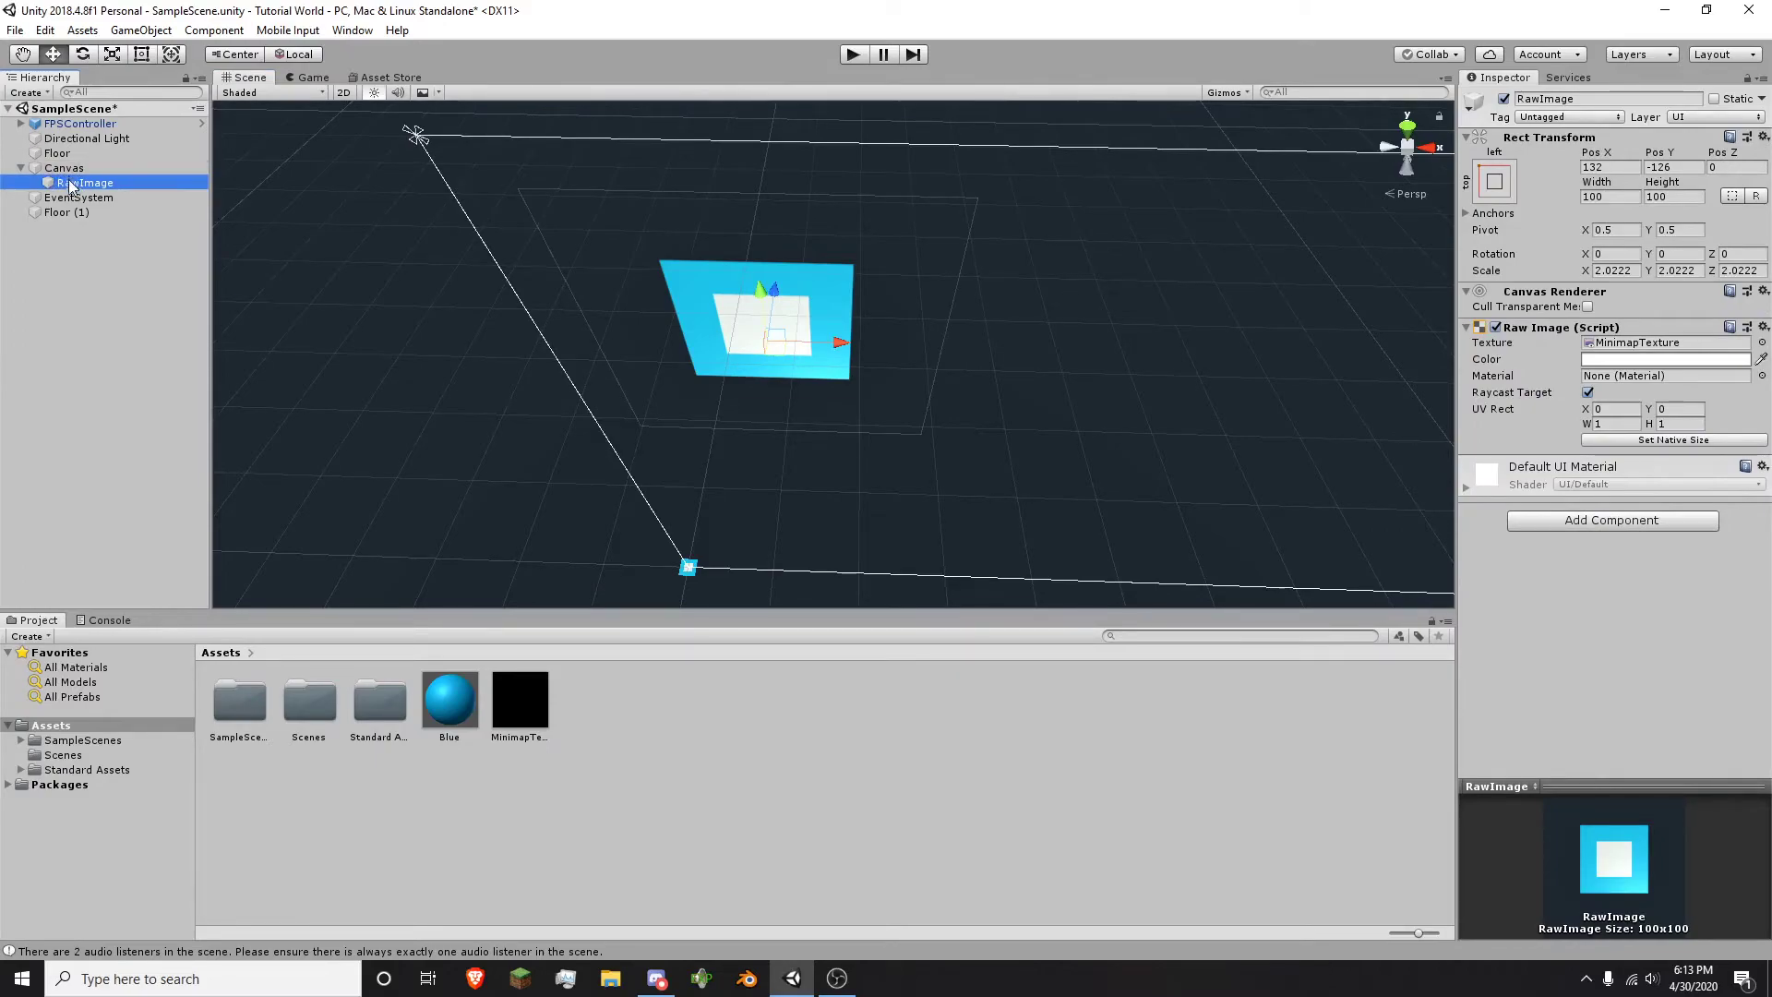
pyautogui.click(58, 169)
pyautogui.click(64, 183)
pyautogui.rightClick(71, 185)
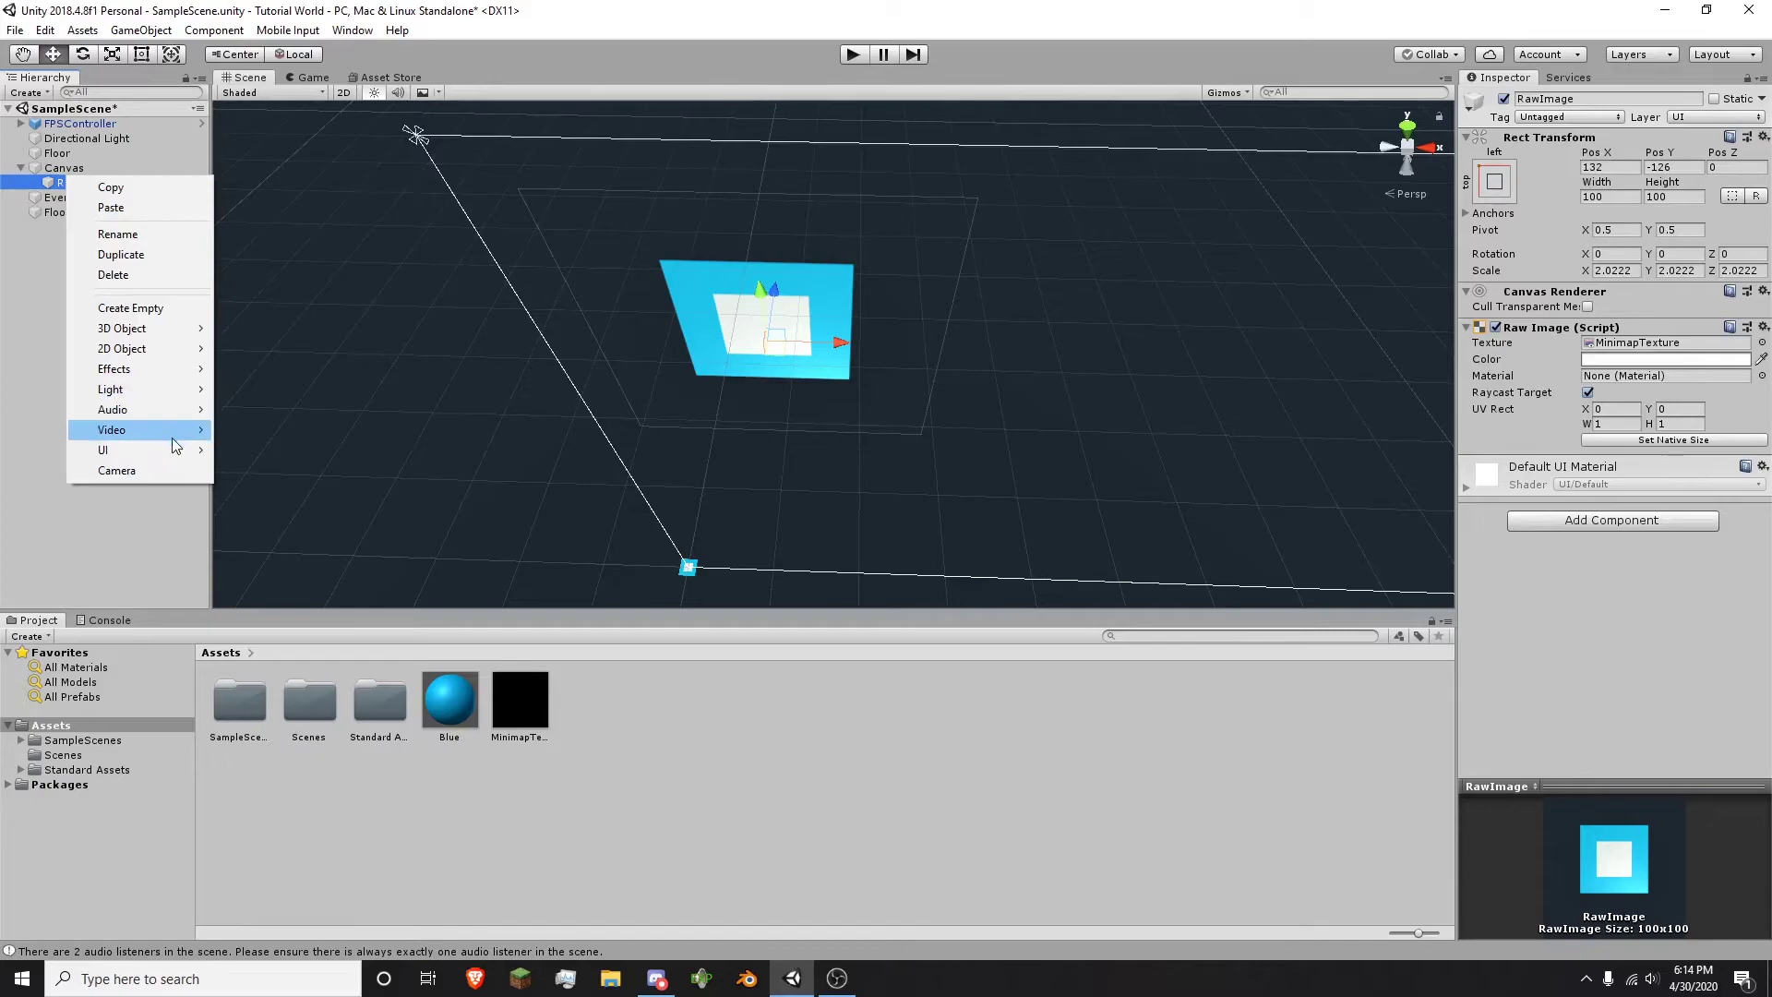
pyautogui.moveTo(195, 450)
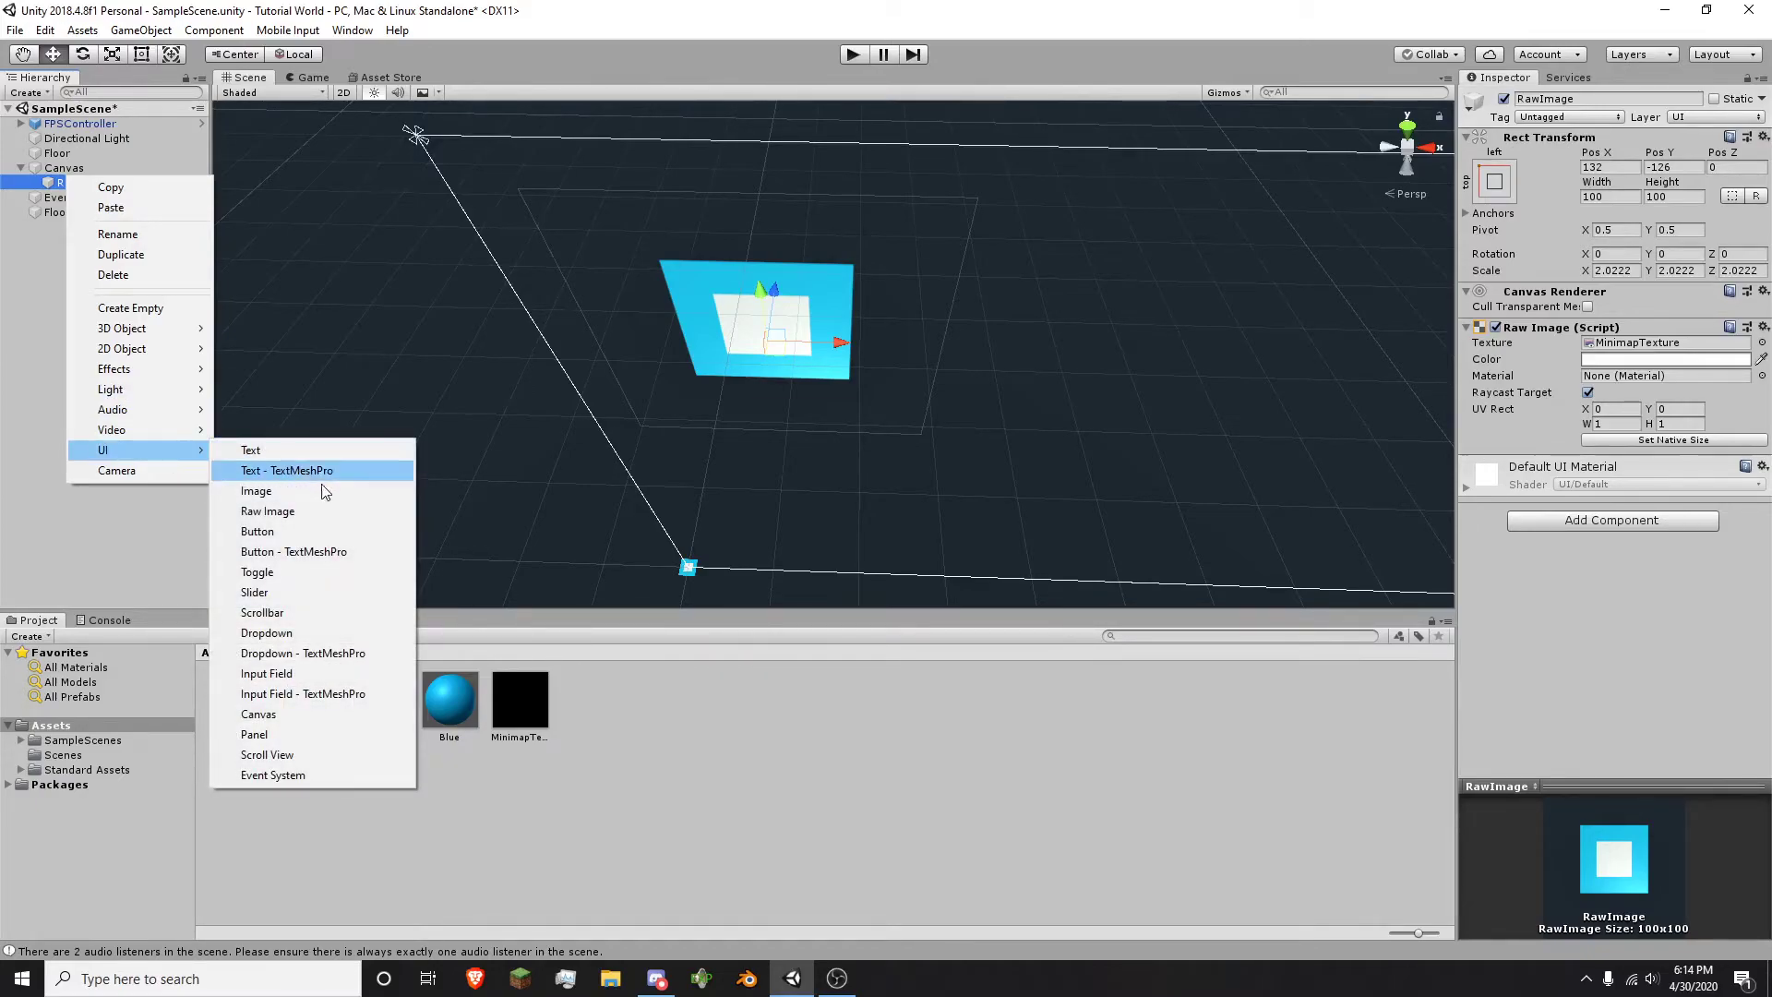
pyautogui.click(277, 734)
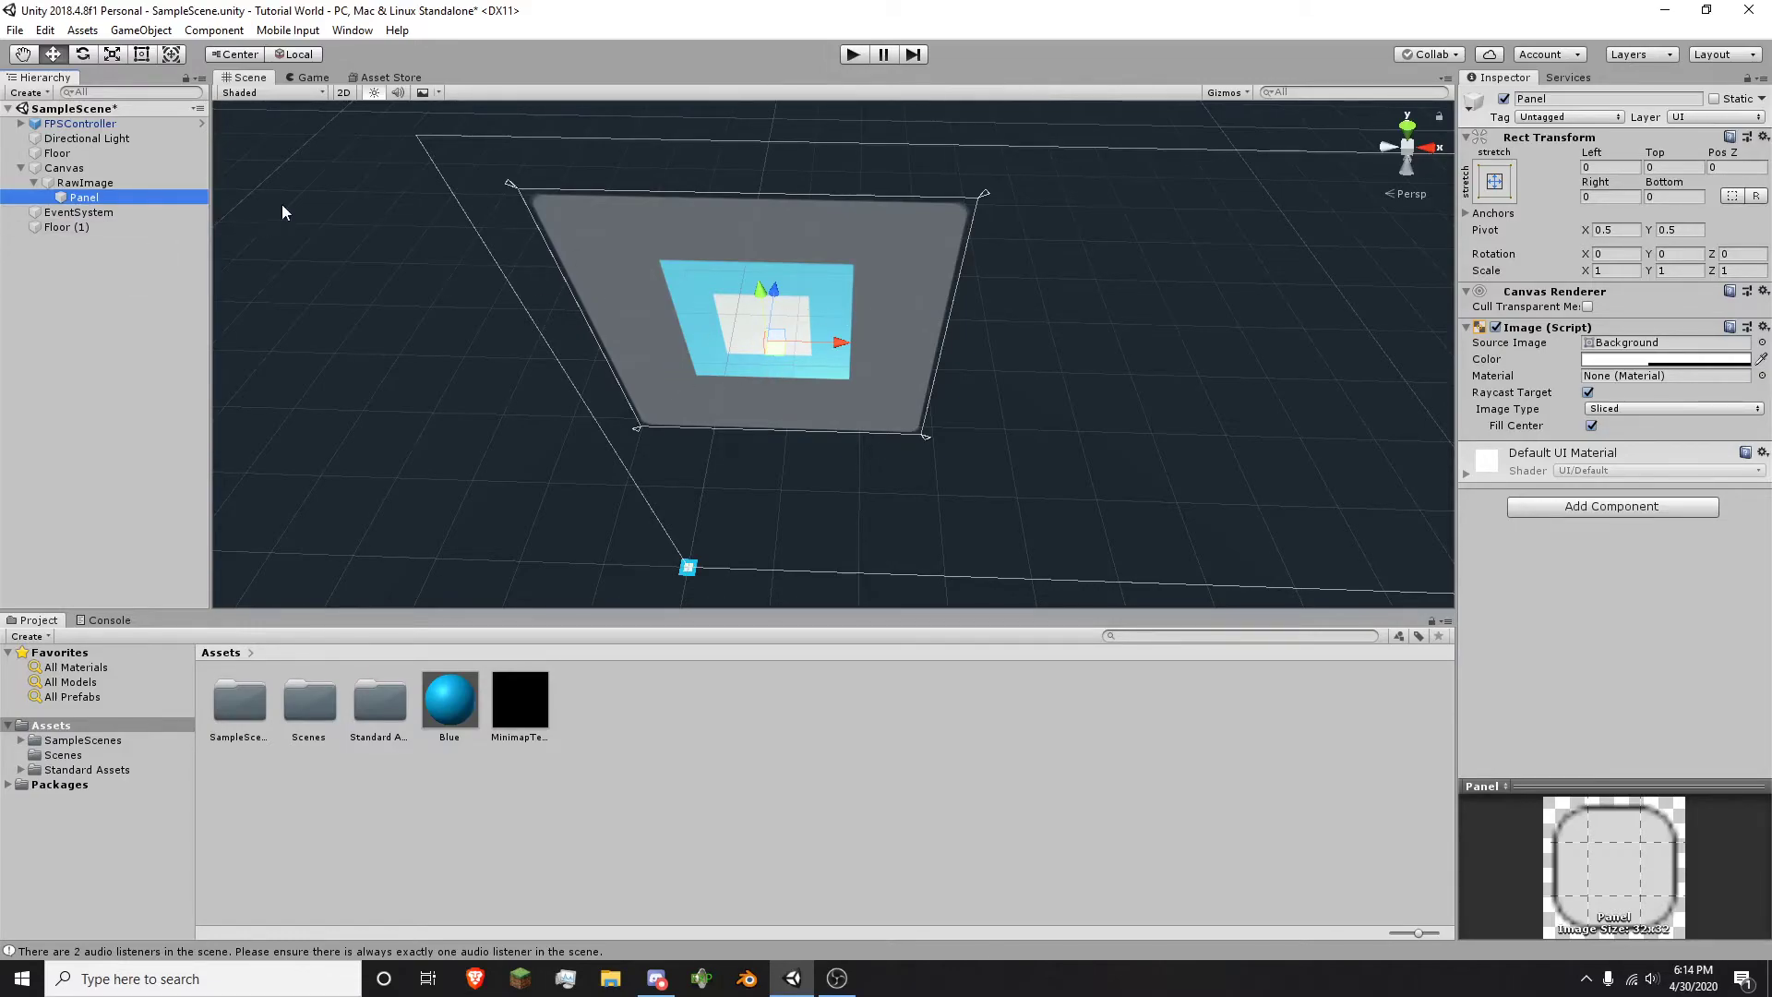
# - Scale the Panel down uniformly to about 0.105 and set its Right offset to 0
pyautogui.press('r')
pyautogui.moveTo(767, 343); pyautogui.dragTo(755, 415)
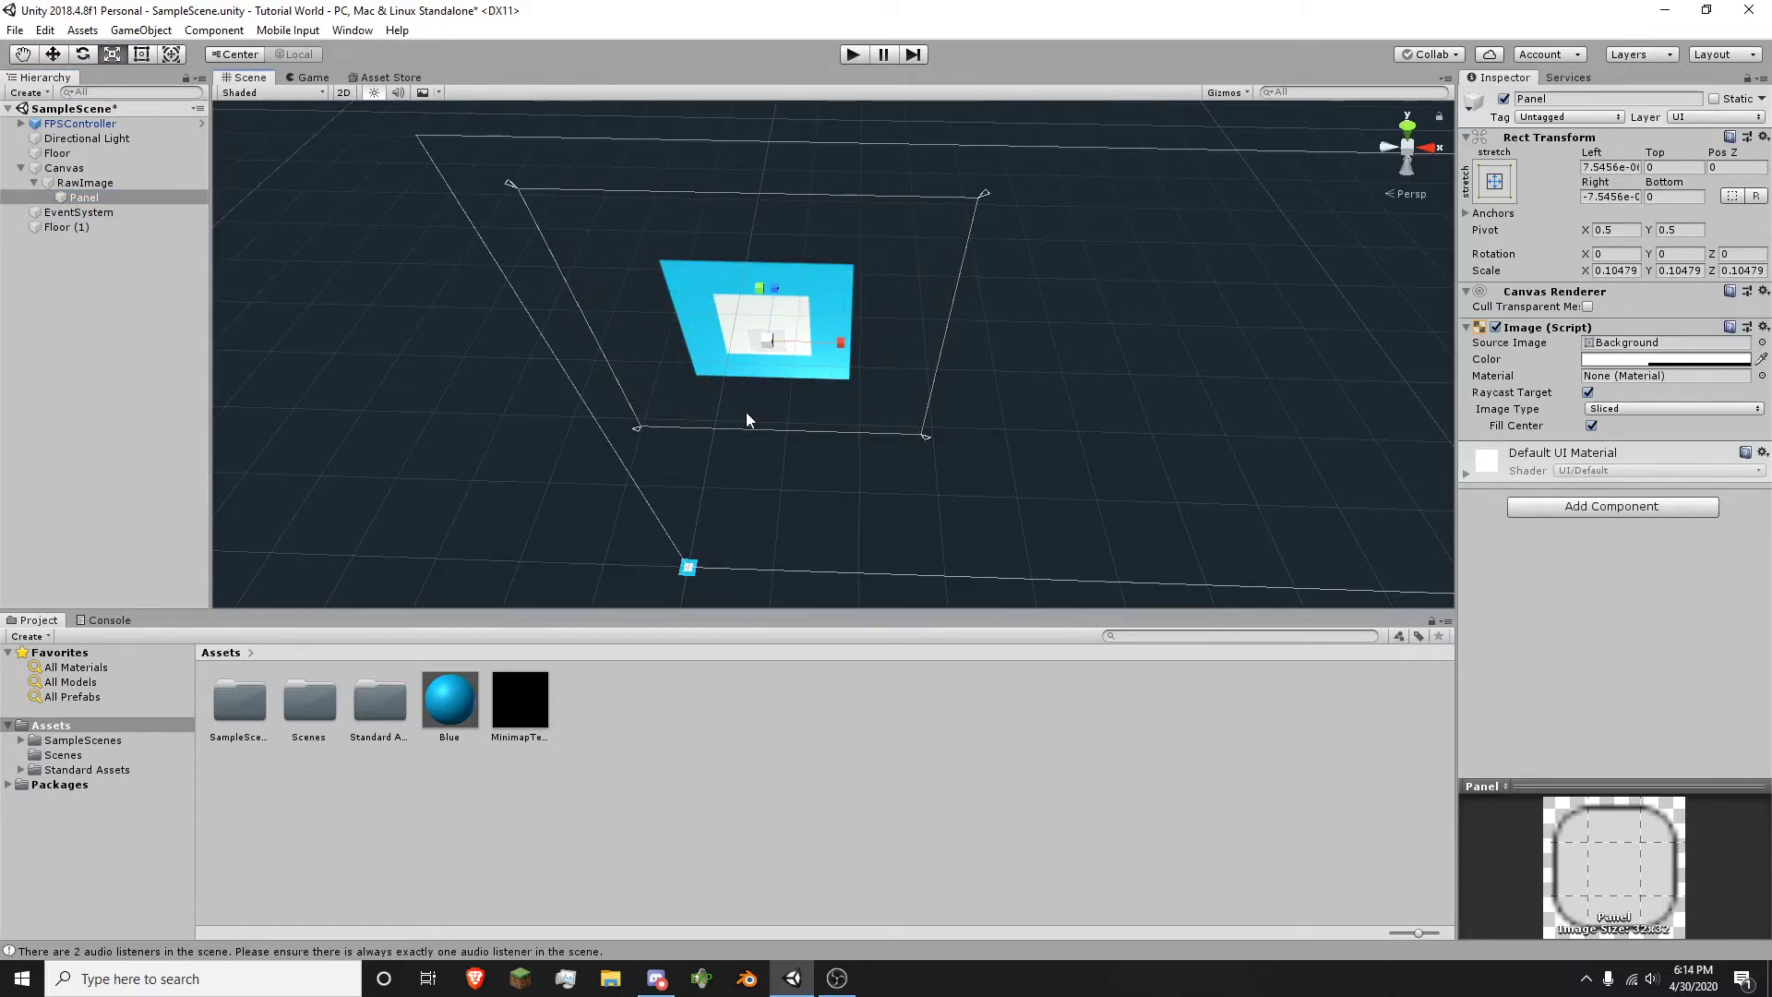
pyautogui.click(1622, 168)
pyautogui.press('Tab')
pyautogui.press('Tab')
pyautogui.press('Tab')
pyautogui.write('0')
# - Set the Panel's Left offset to 0
pyautogui.moveTo(971, 360); pyautogui.dragTo(891, 406, button='right')
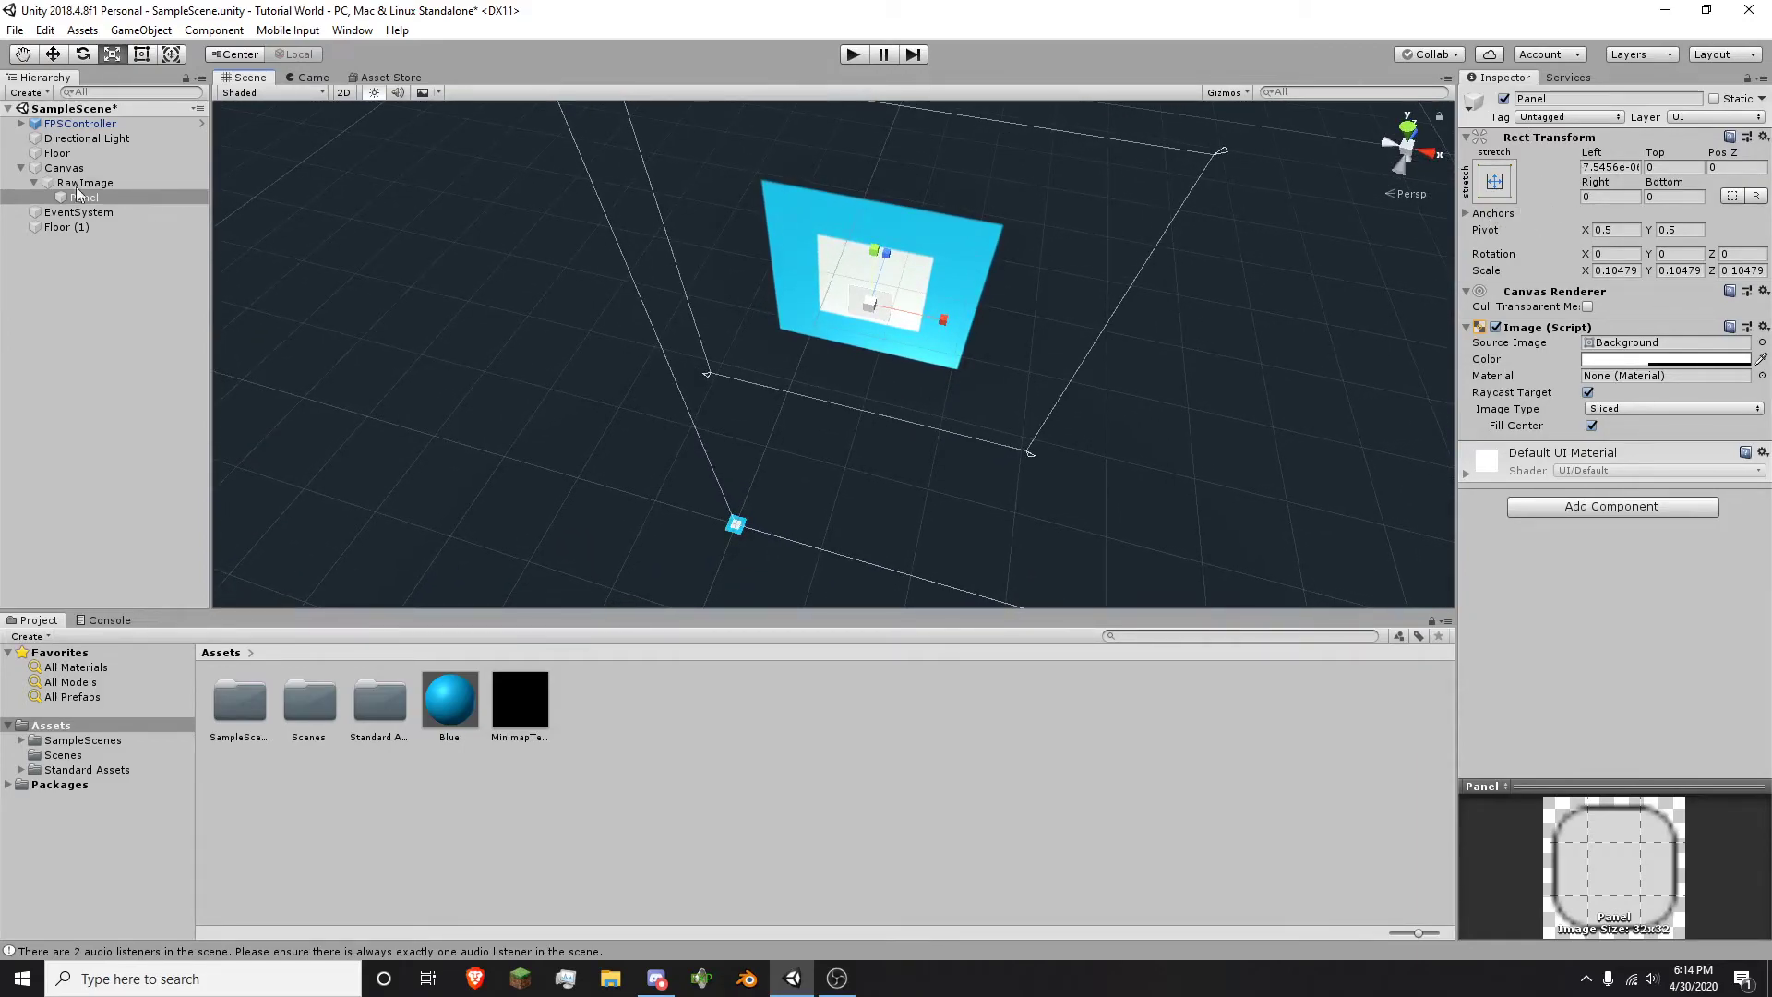
pyautogui.click(1611, 168)
pyautogui.write('0')
pyautogui.moveTo(1226, 214); pyautogui.dragTo(792, 325, button='right')
pyautogui.press('f')
pyautogui.press('s')
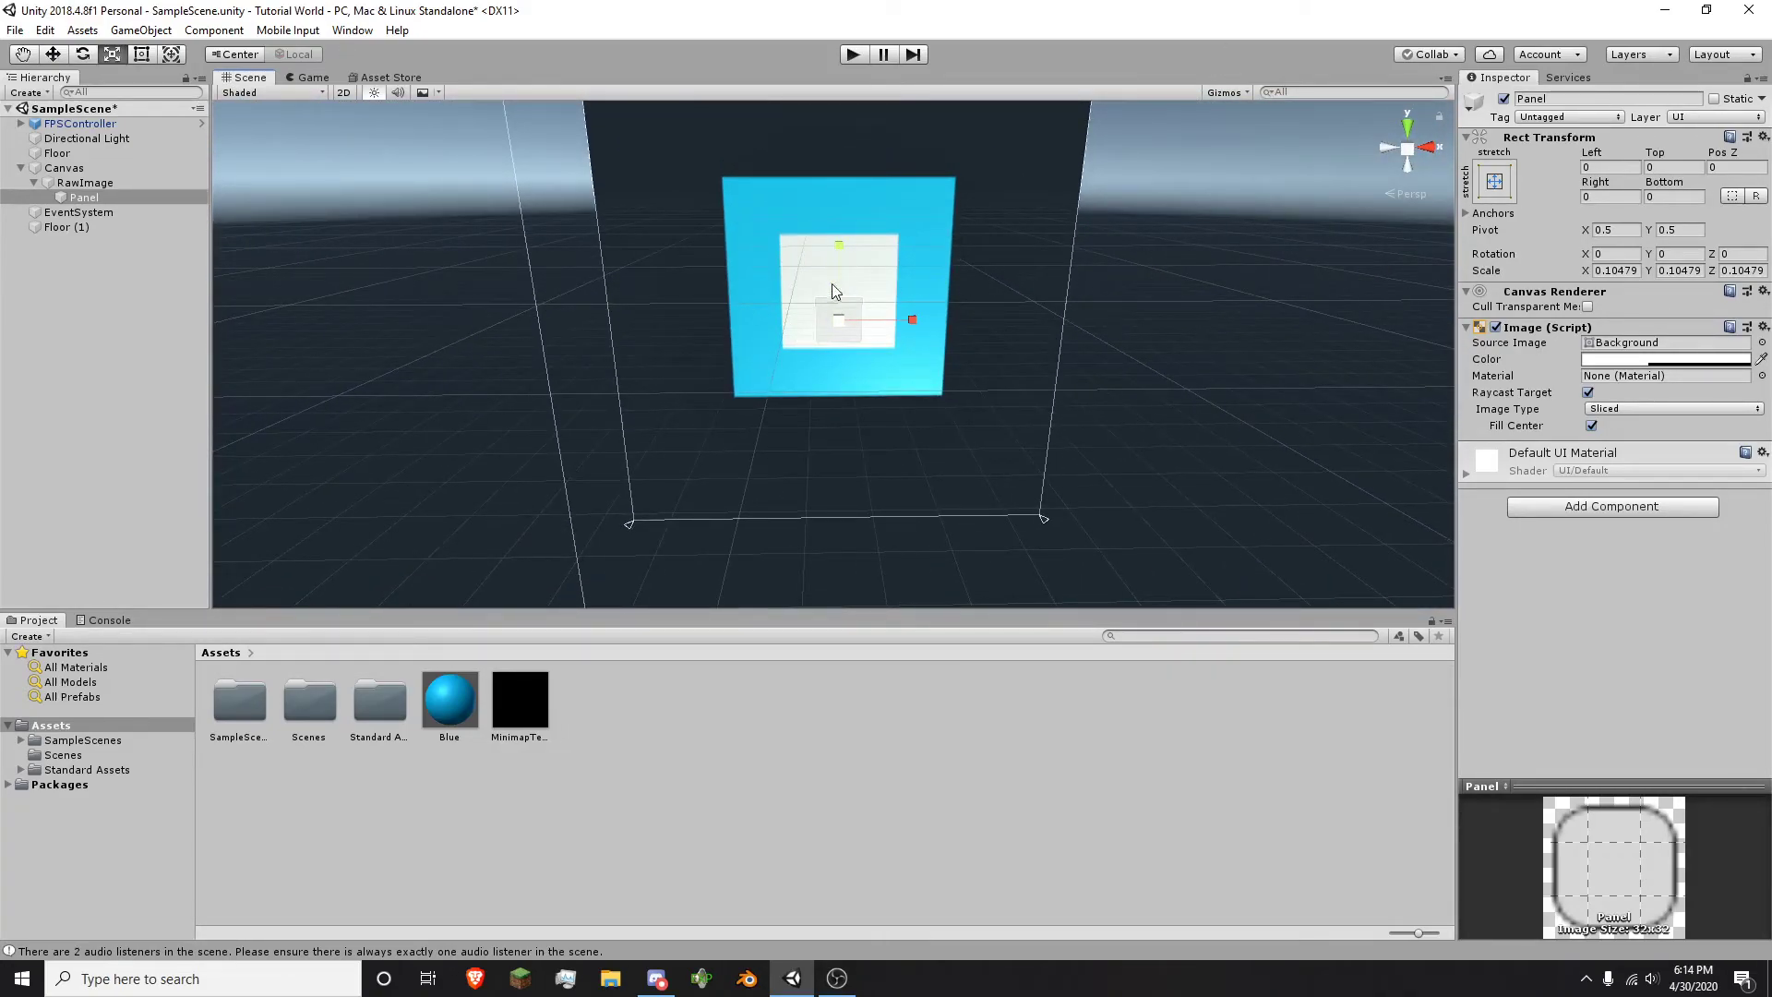
# - Anchor the Panel to the middle center of the RawImage
pyautogui.moveTo(982, 280); pyautogui.dragTo(817, 365, button='right')
pyautogui.click(1495, 181)
pyautogui.click(1601, 371)
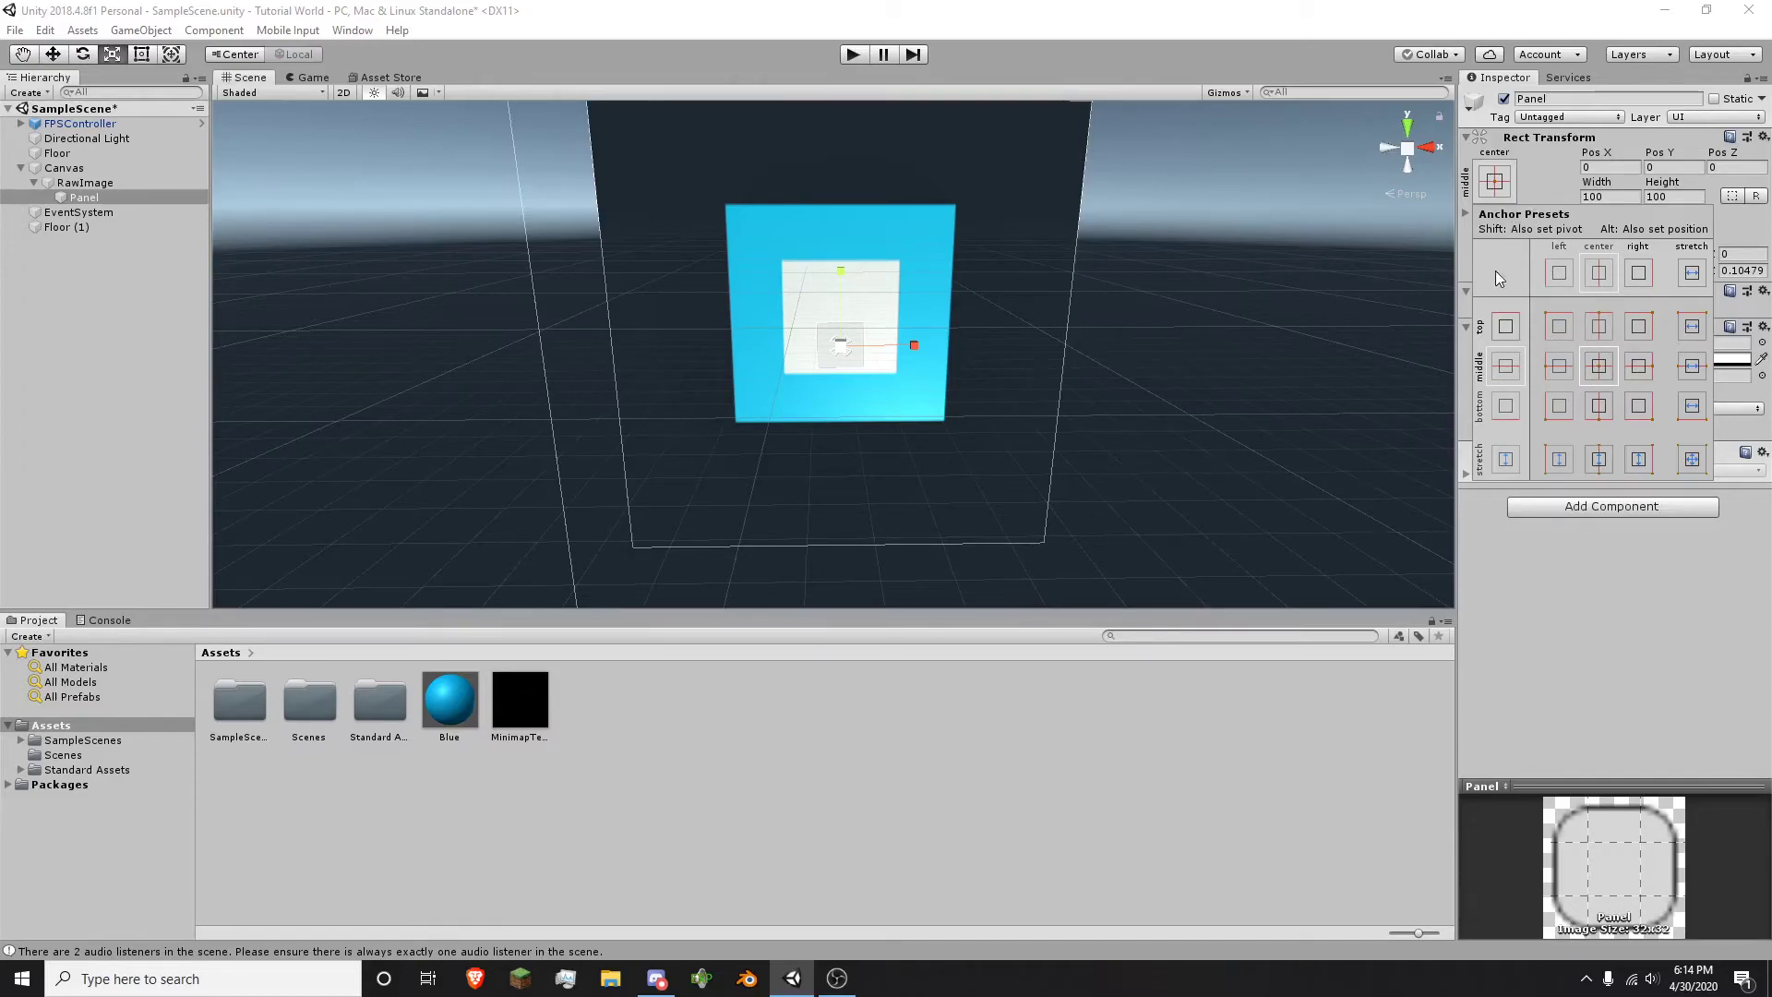
pyautogui.click(1541, 177)
pyautogui.click(1063, 273)
pyautogui.click(847, 330)
# - Set the Panel's image colour to black, hex 000000, at full opacity
pyautogui.keyDown('alt'); pyautogui.moveTo(1161, 292); pyautogui.dragTo(1085, 295); pyautogui.keyUp('alt')
pyautogui.keyDown('alt'); pyautogui.moveTo(667, 295); pyautogui.dragTo(1098, 329); pyautogui.keyUp('alt')
pyautogui.click(1666, 359)
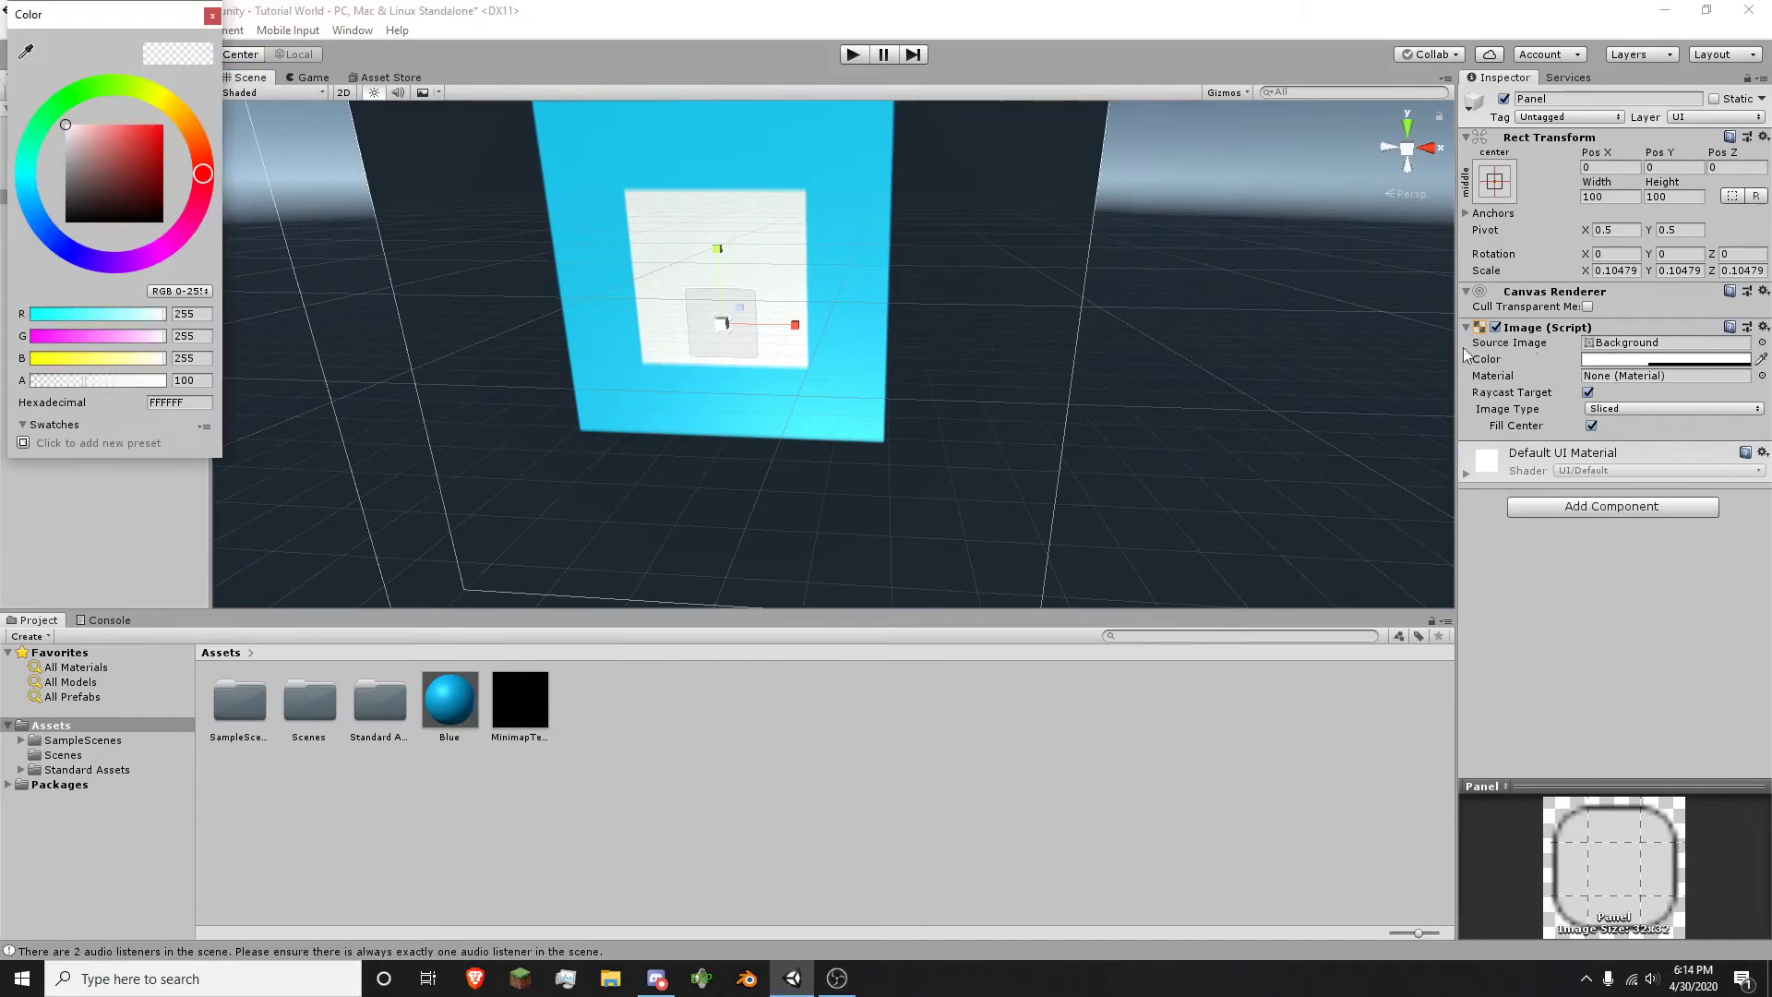
pyautogui.moveTo(65, 214); pyautogui.dragTo(42, 241)
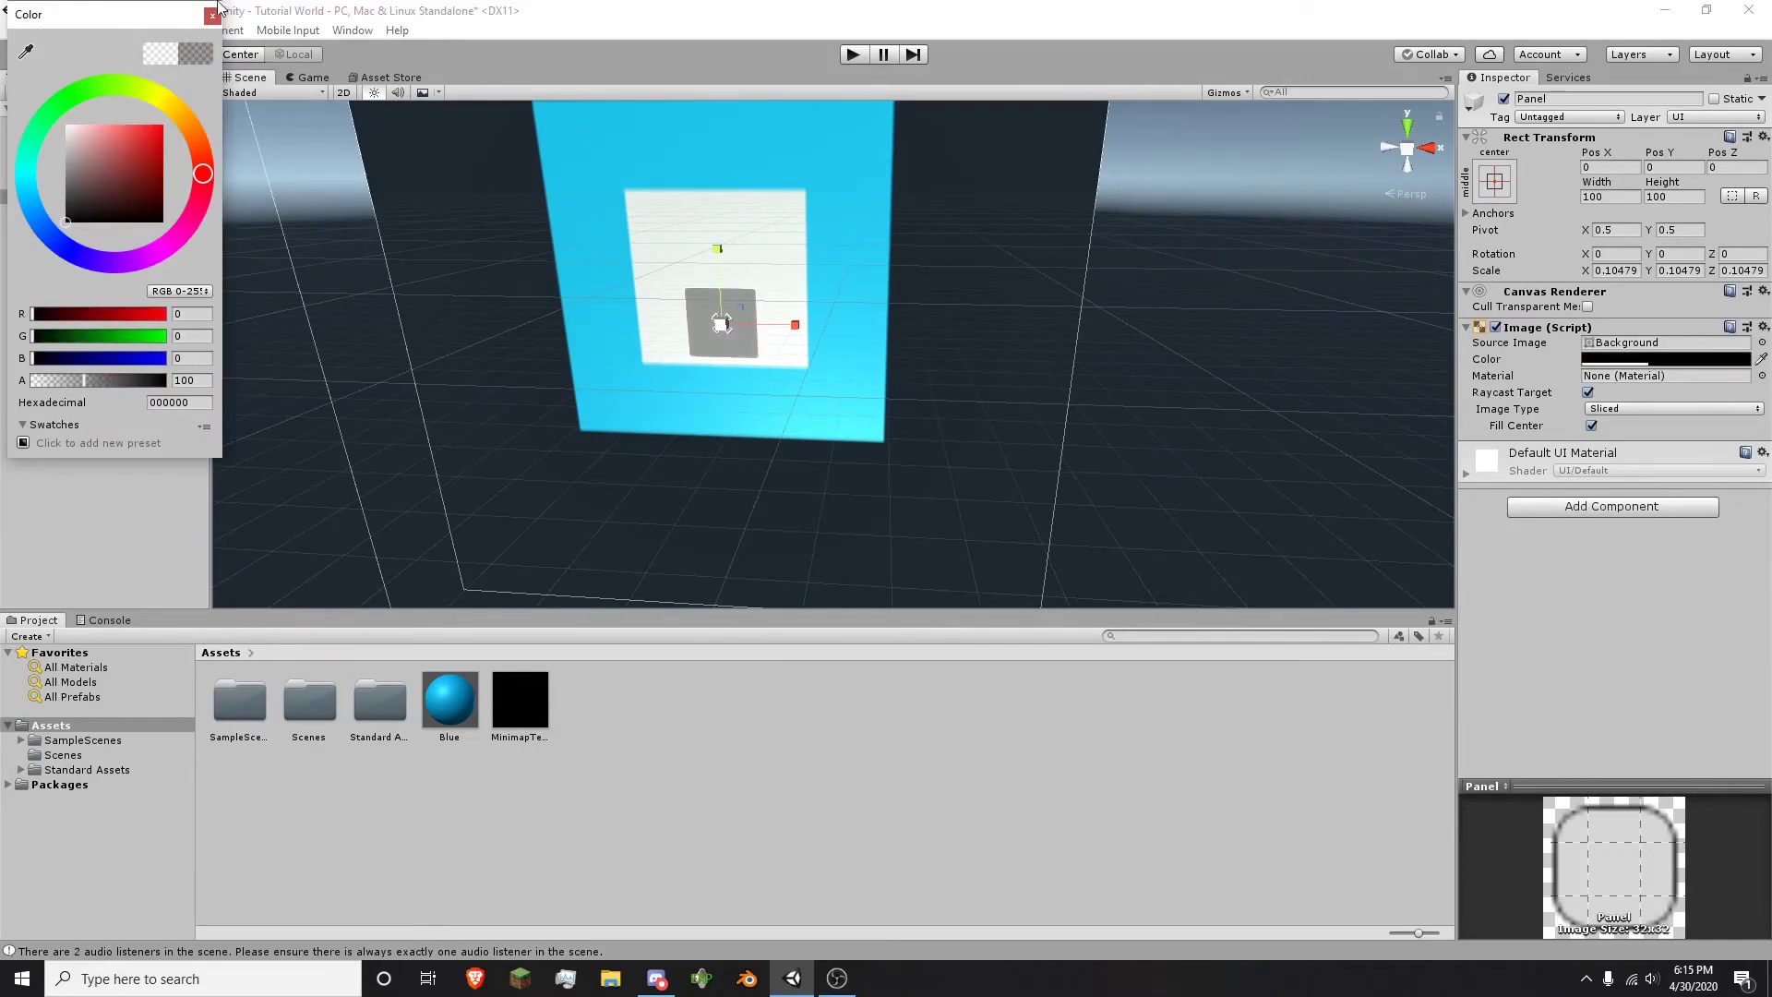
pyautogui.click(211, 15)
pyautogui.click(1657, 360)
pyautogui.moveTo(61, 380); pyautogui.dragTo(211, 388)
pyautogui.click(208, 12)
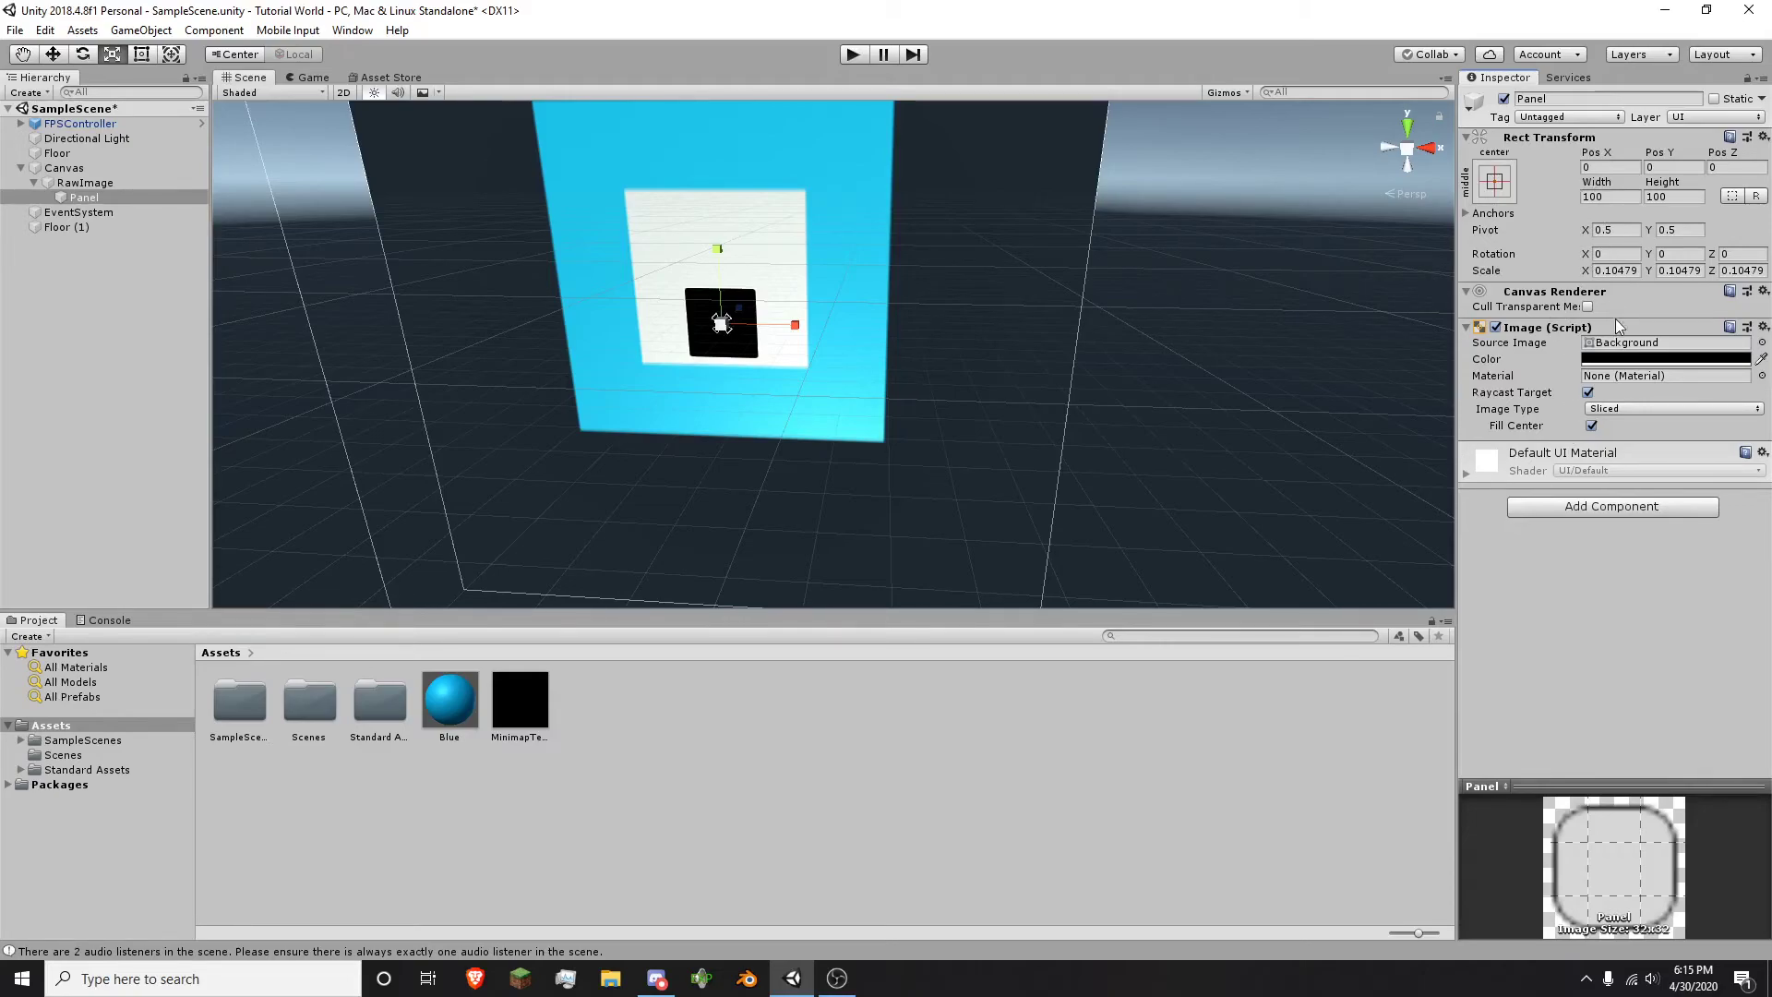
# - Set the source image of the Panel's Image component to the GUIReticle sprite
pyautogui.click(1761, 343)
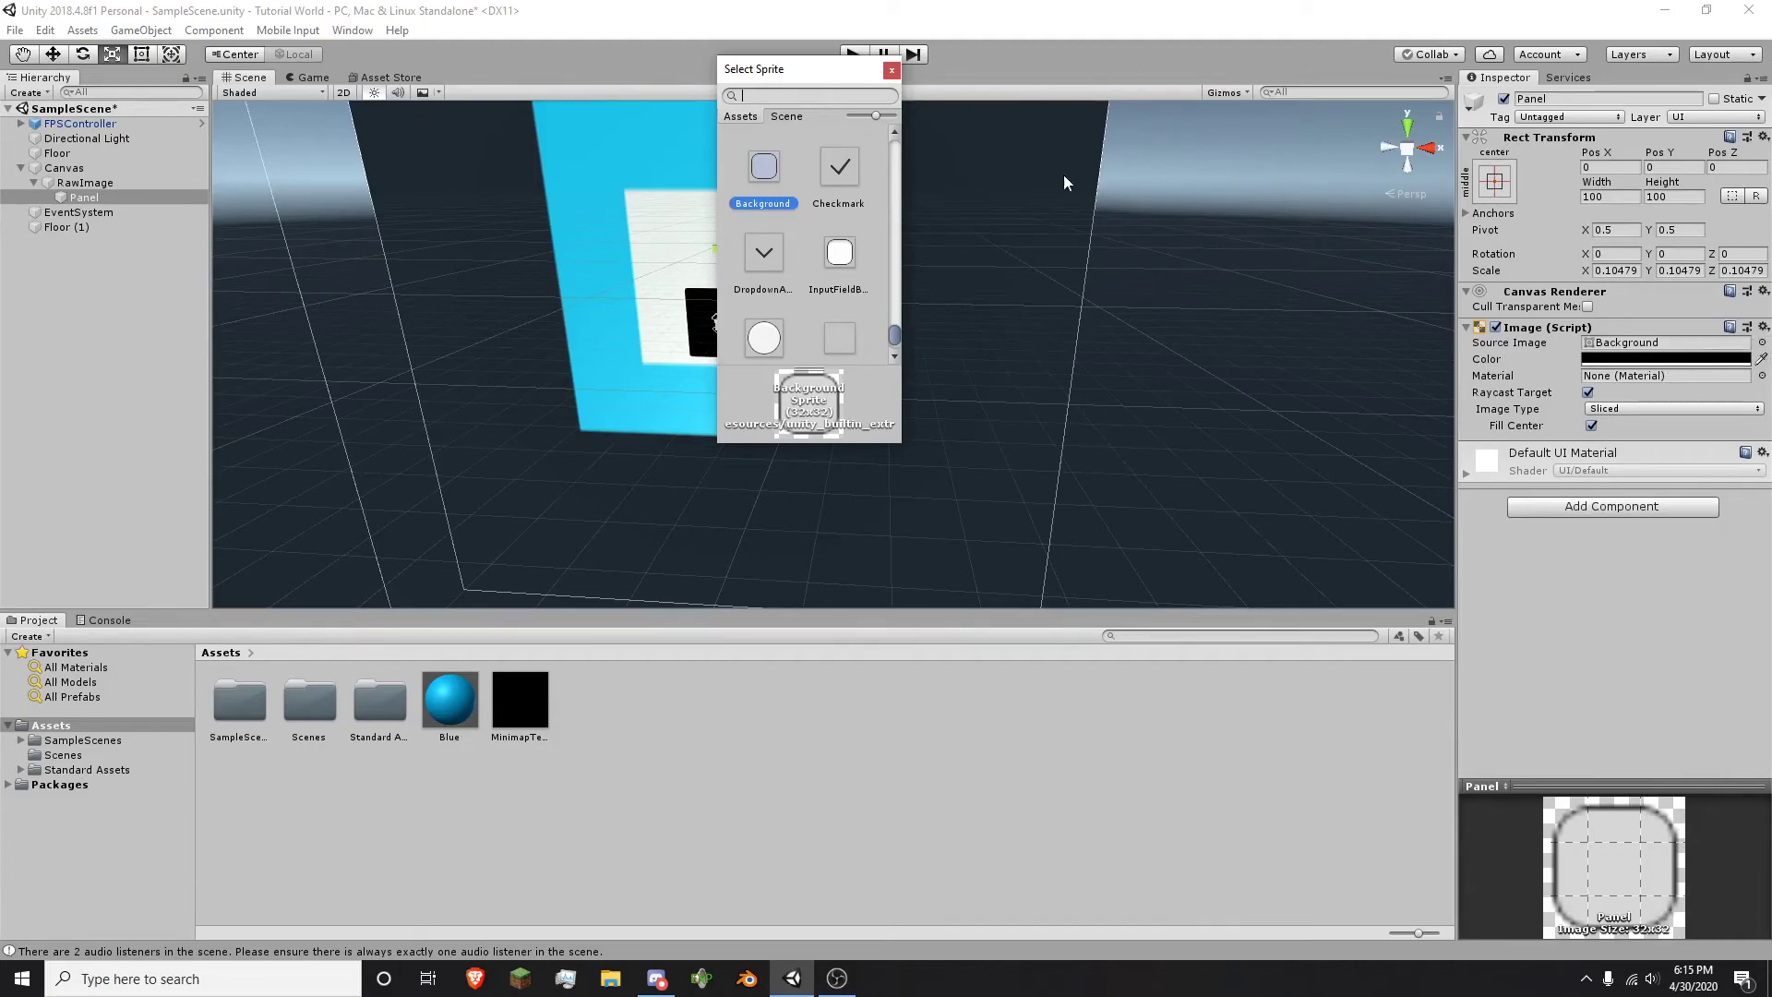
pyautogui.scroll(-2, 841, 202)
pyautogui.scroll(3, 809, 281)
pyautogui.scroll(5, 848, 283)
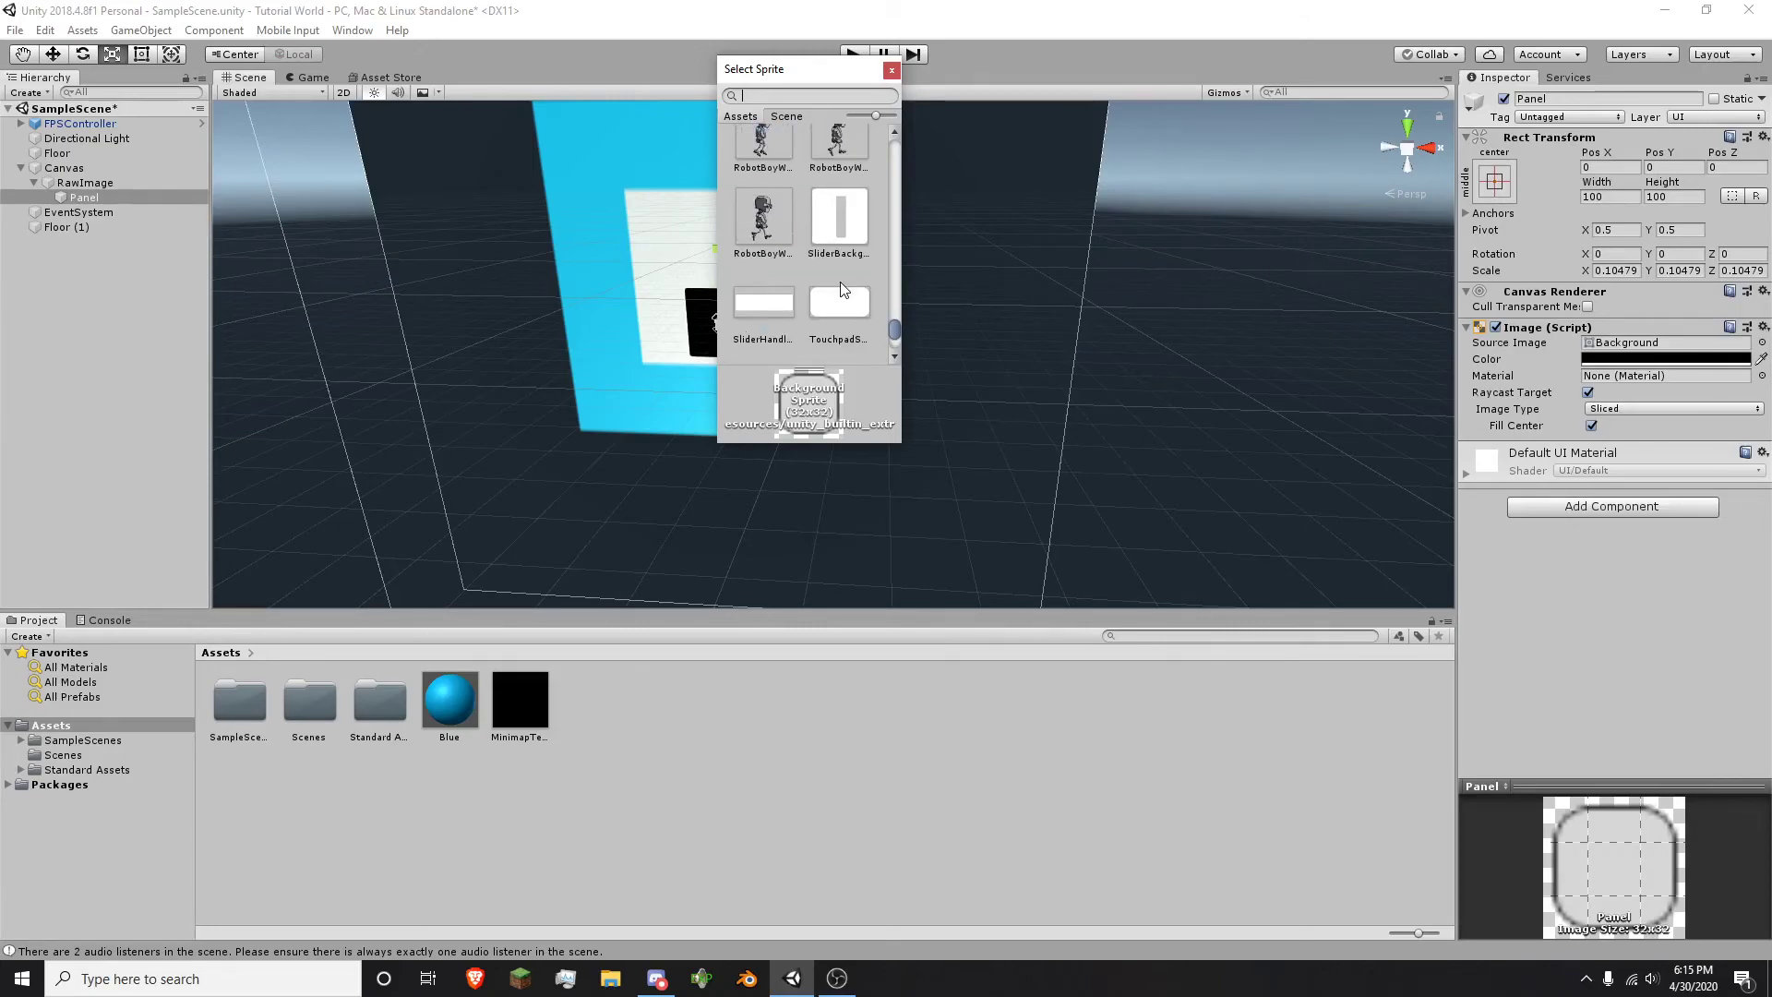
pyautogui.moveTo(895, 314); pyautogui.dragTo(892, 300)
pyautogui.scroll(5, 892, 300)
pyautogui.scroll(10, 894, 185)
pyautogui.moveTo(894, 155); pyautogui.dragTo(893, 172)
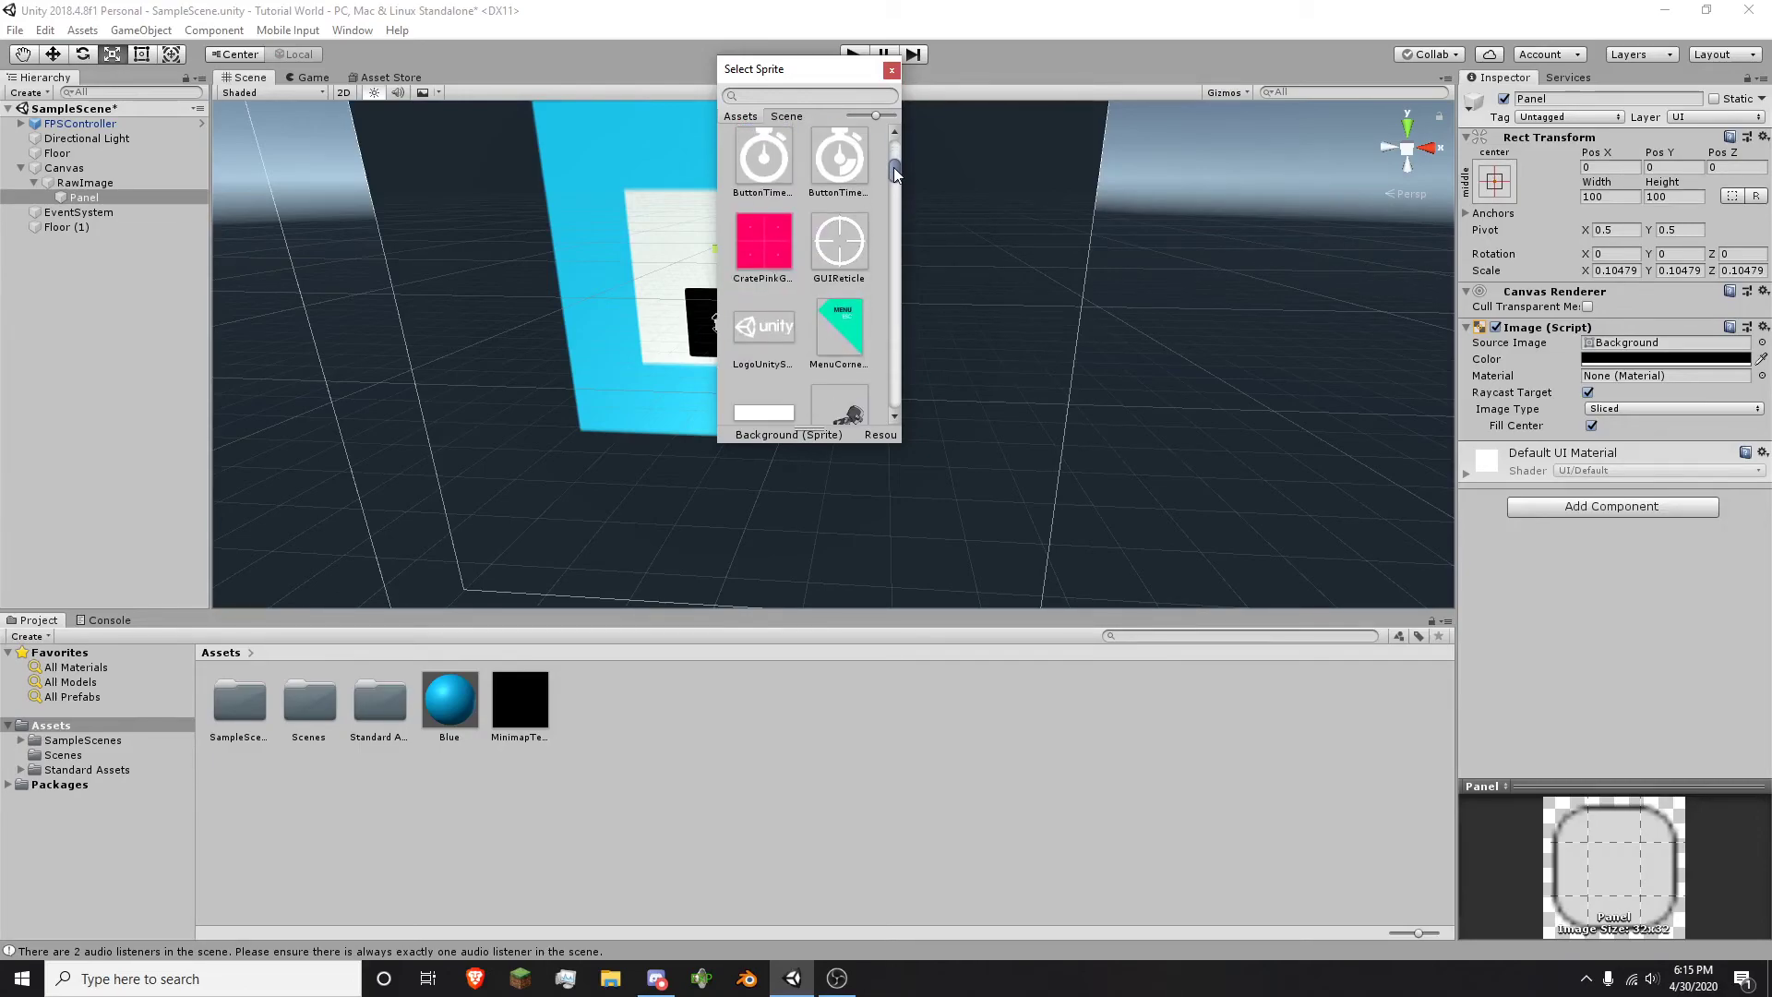
pyautogui.click(857, 246)
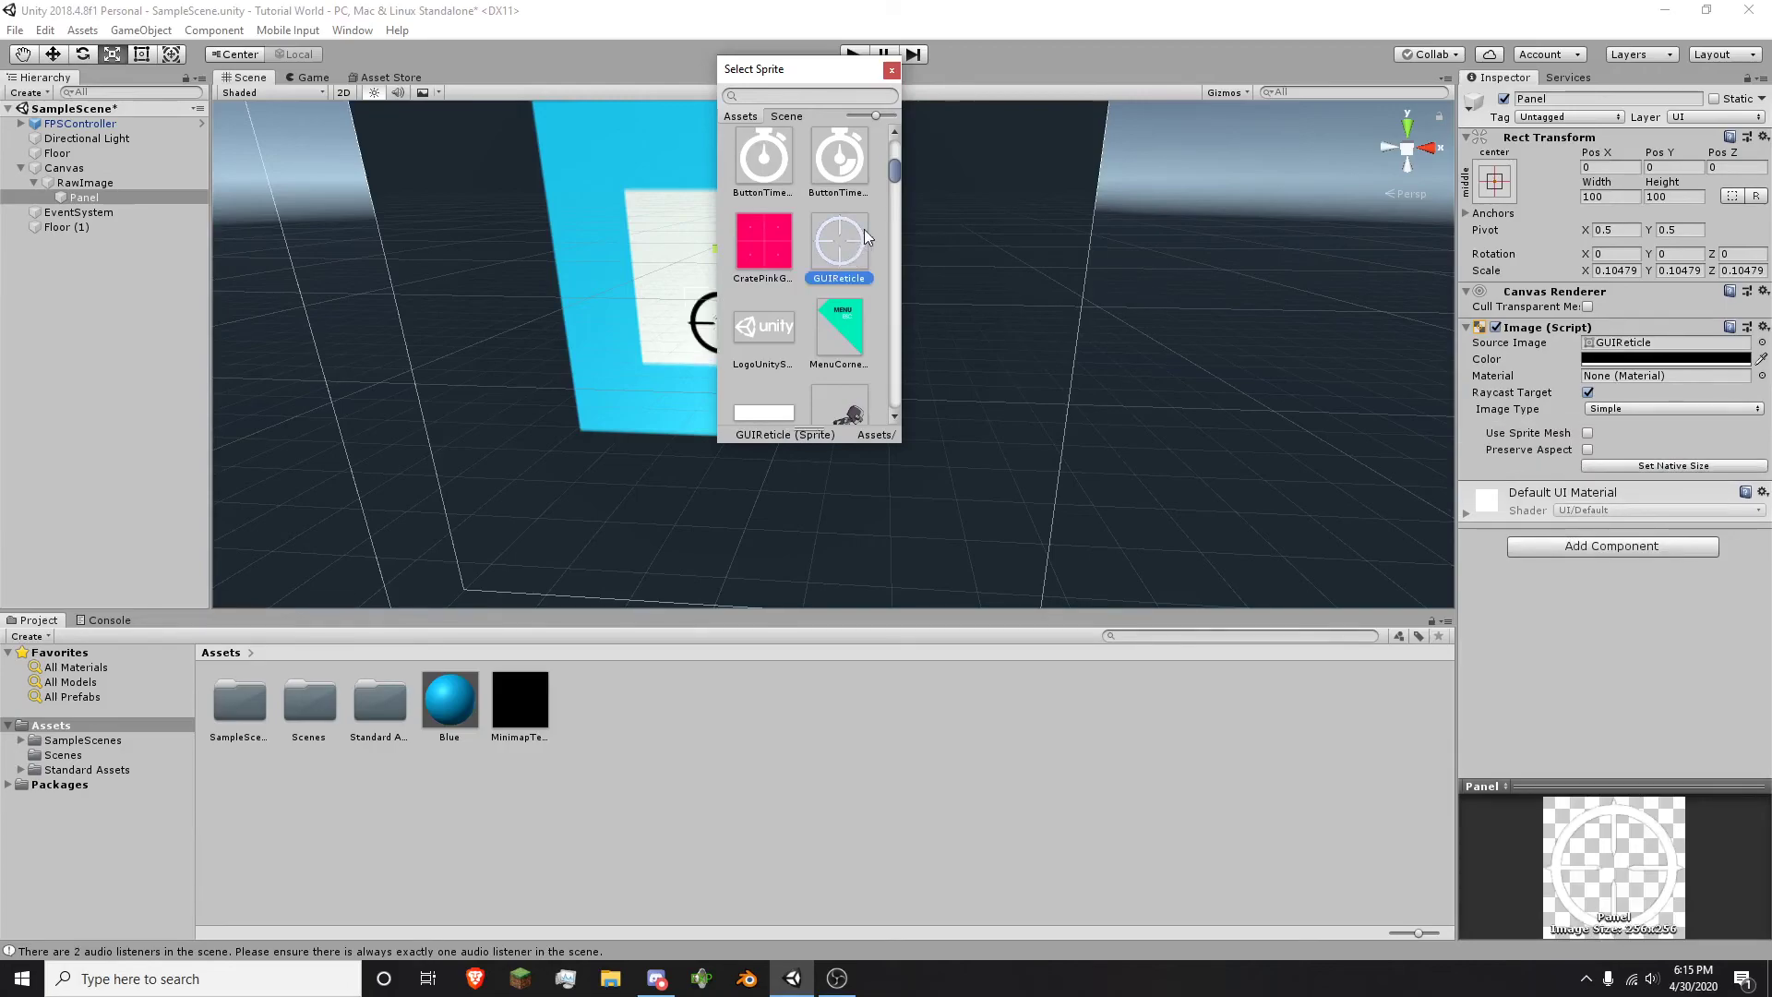
pyautogui.click(892, 71)
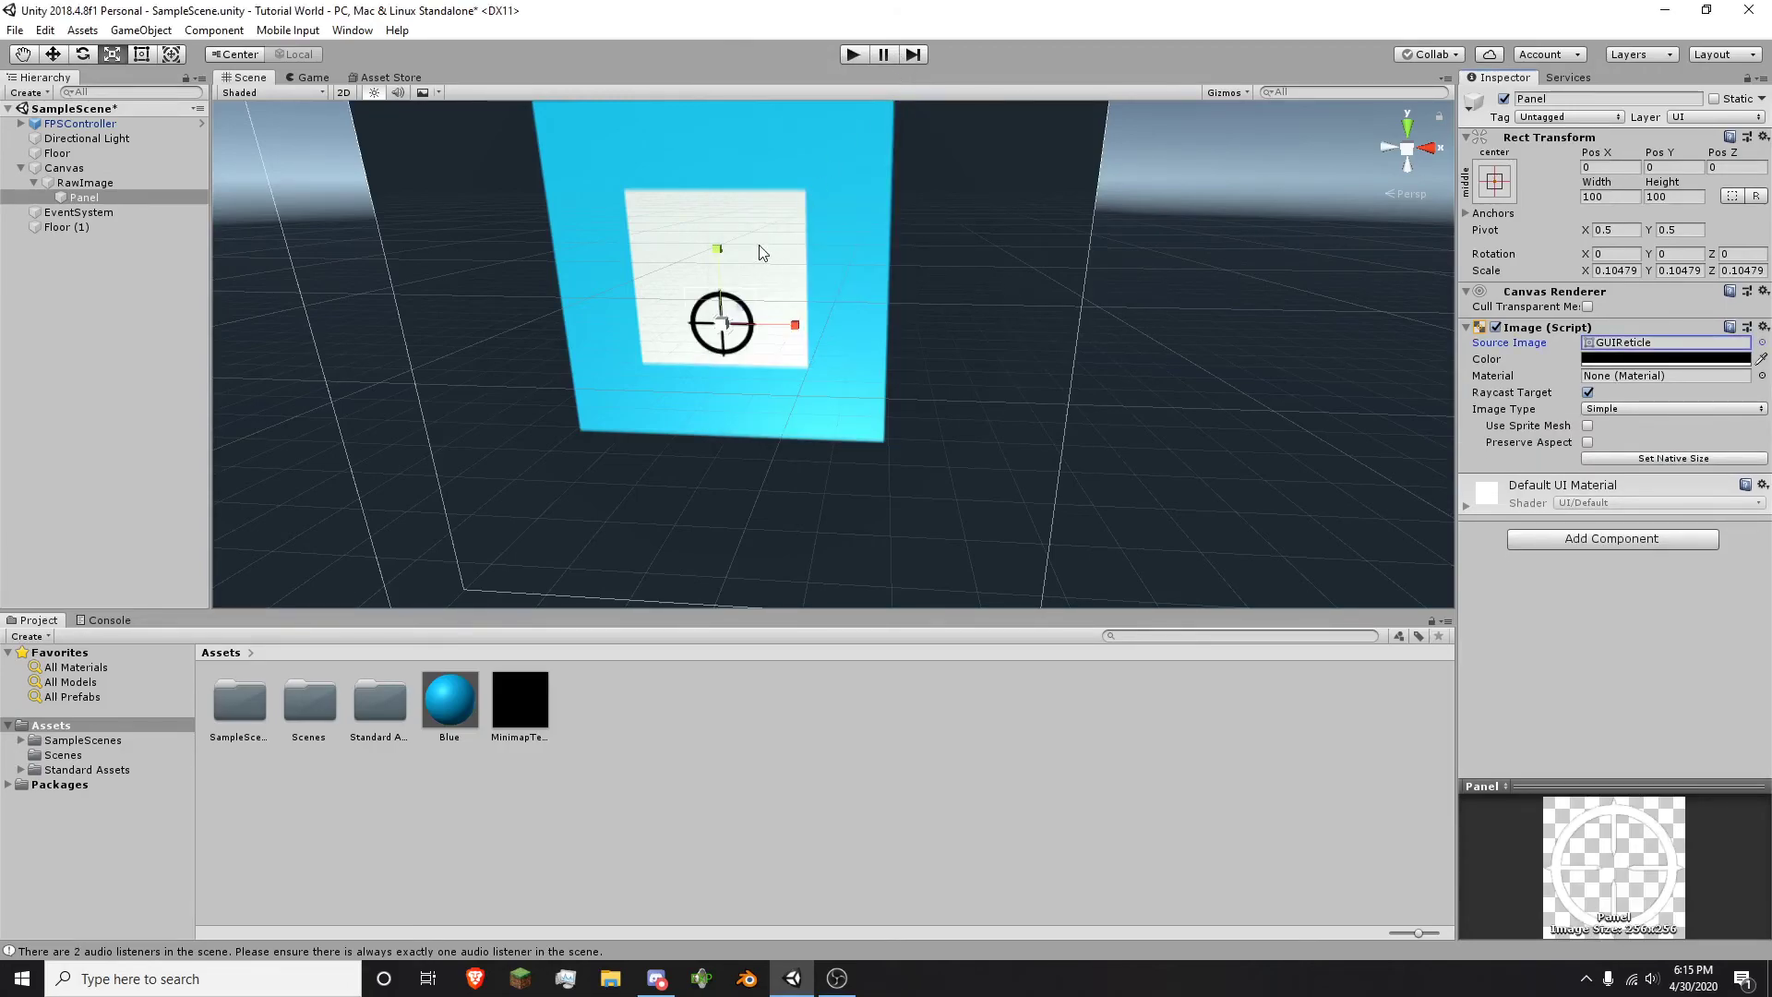
# - Play-test the scene, walking the player around both floors to check the reticle marker on the minimap, and stop the game
pyautogui.press('w')
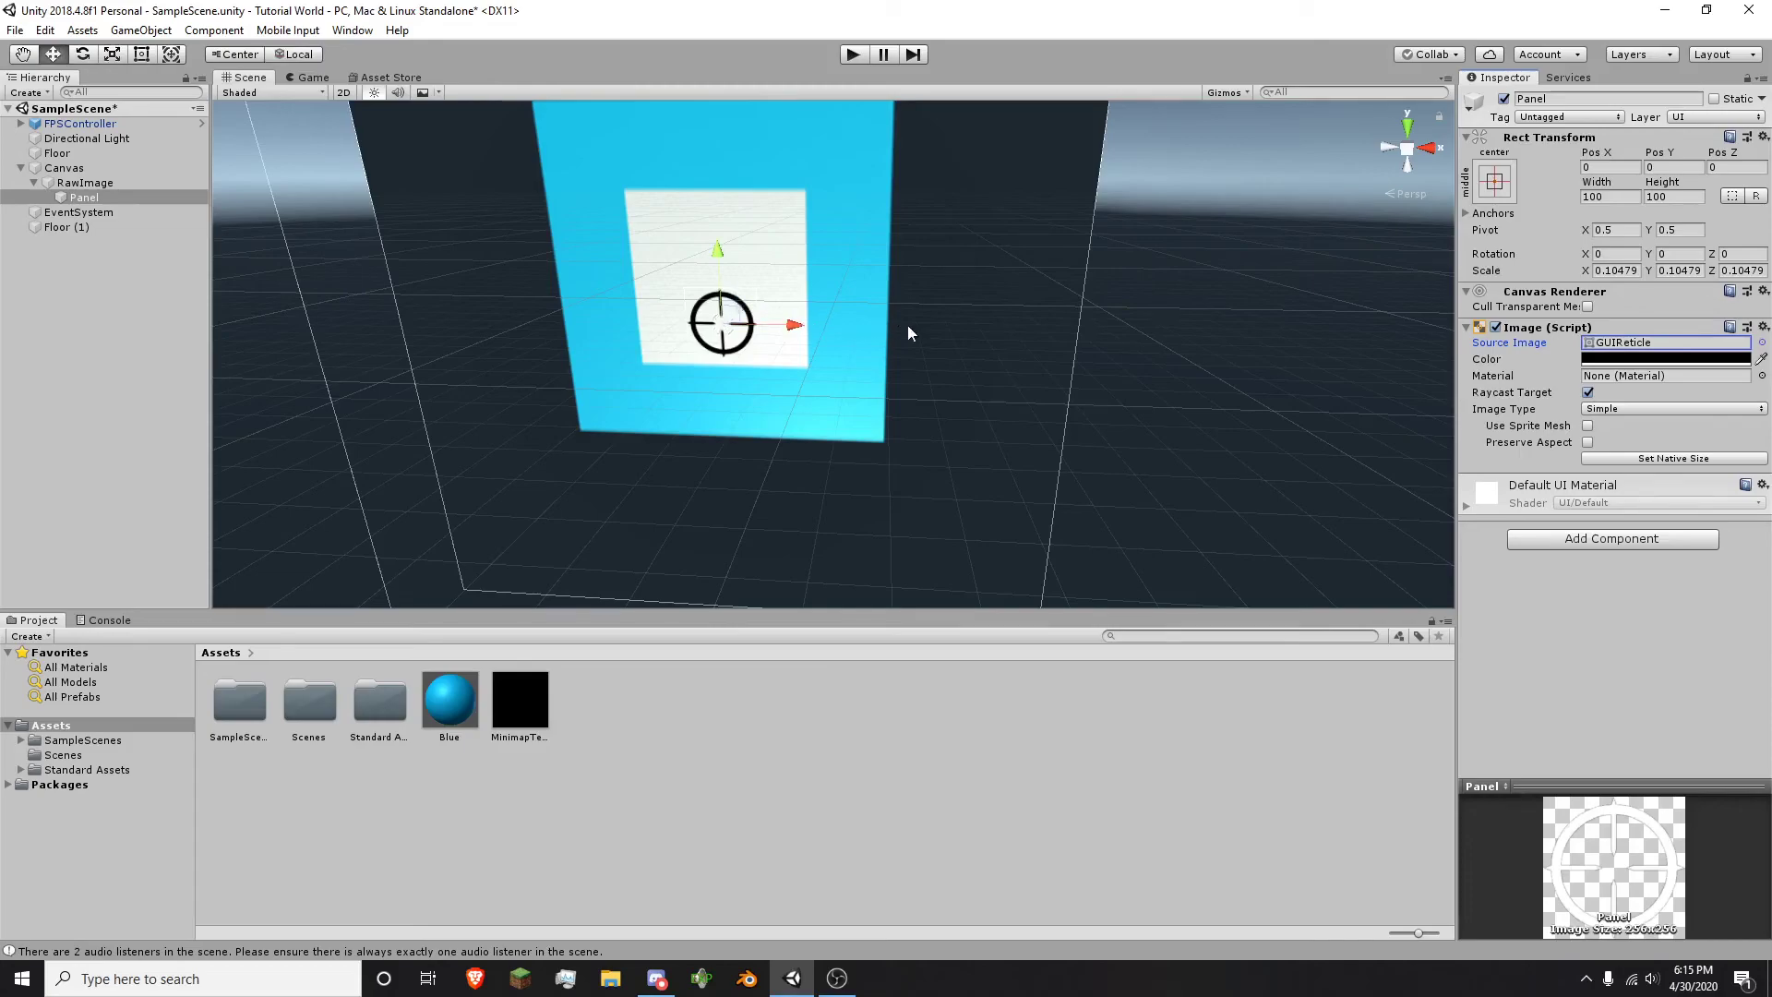
pyautogui.click(1093, 328)
pyautogui.moveTo(863, 349); pyautogui.dragTo(827, 357, button='right')
pyautogui.scroll(-1, 801, 332)
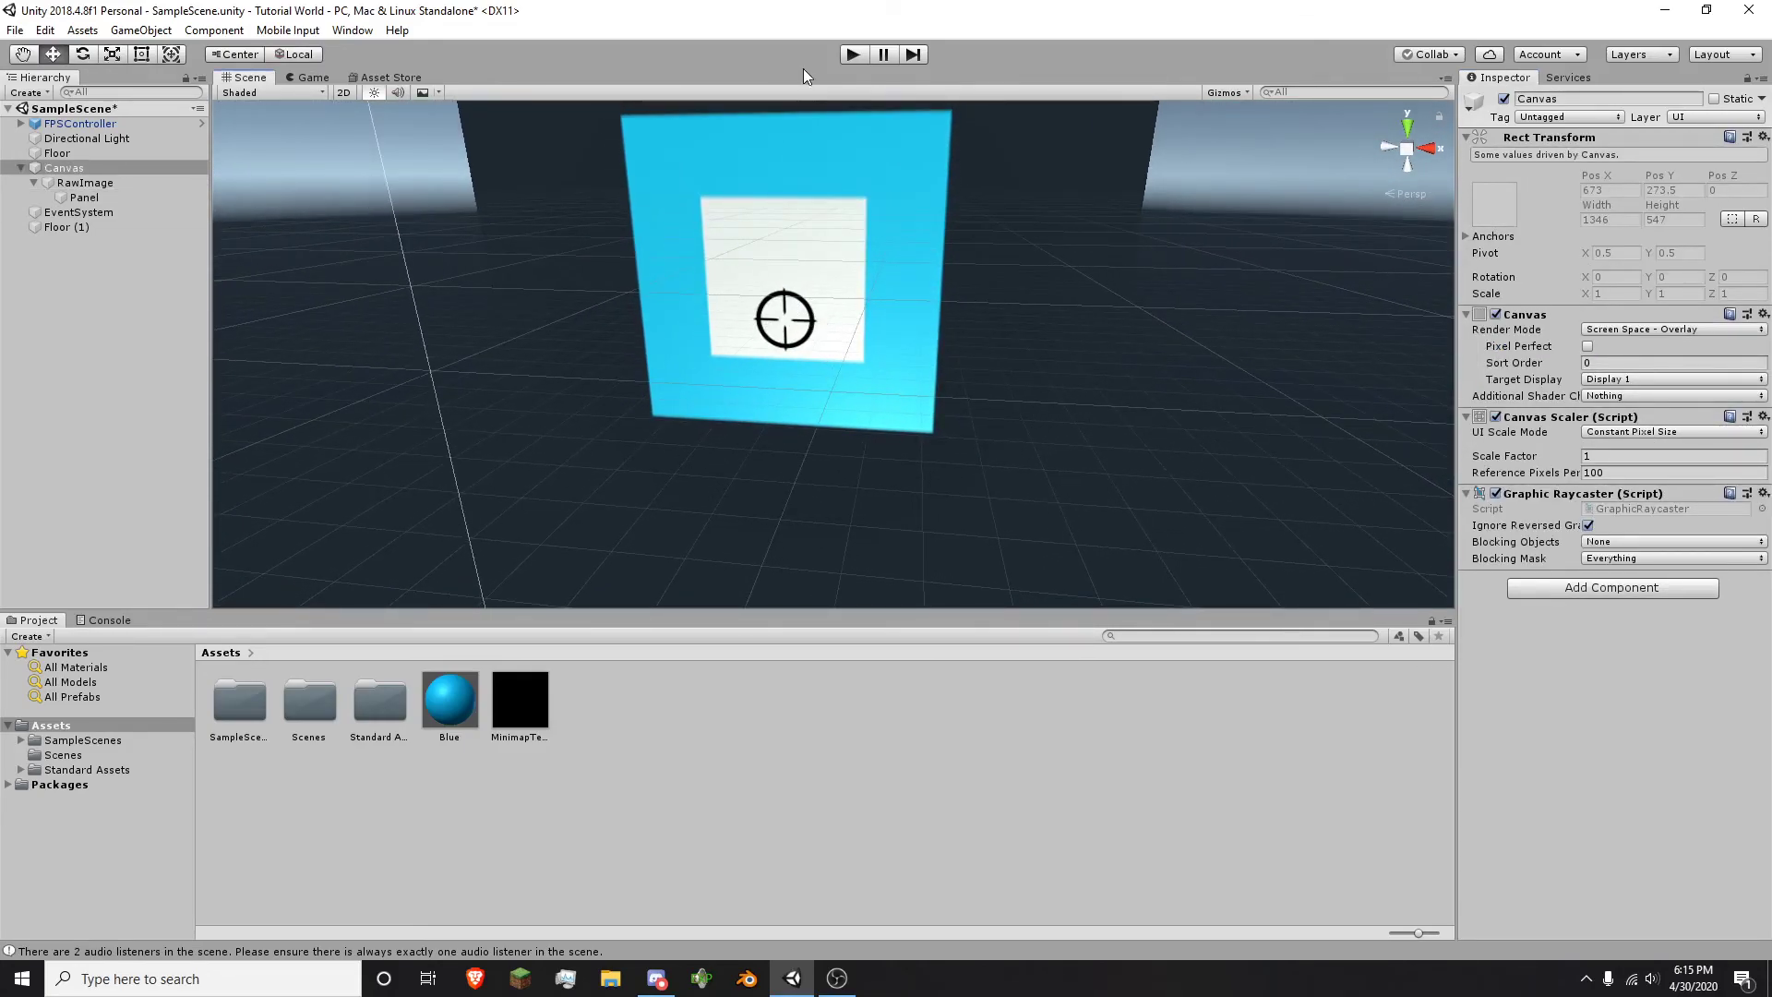
pyautogui.click(850, 56)
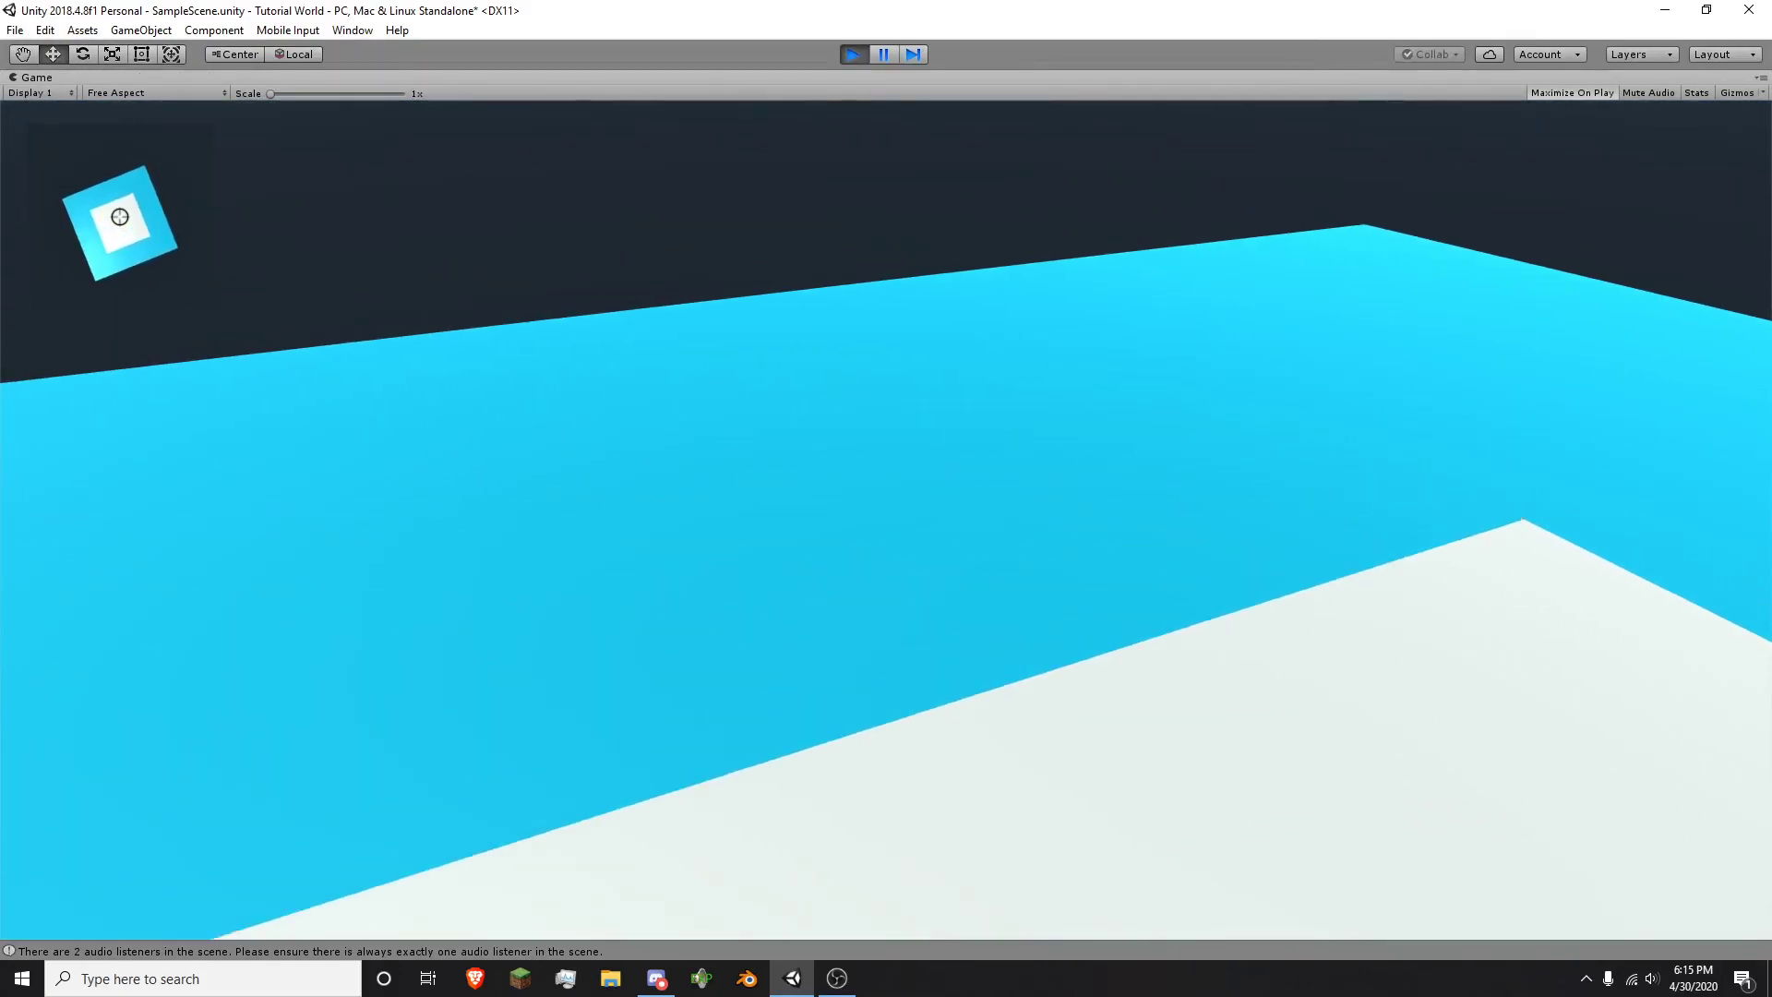
pyautogui.press('w')
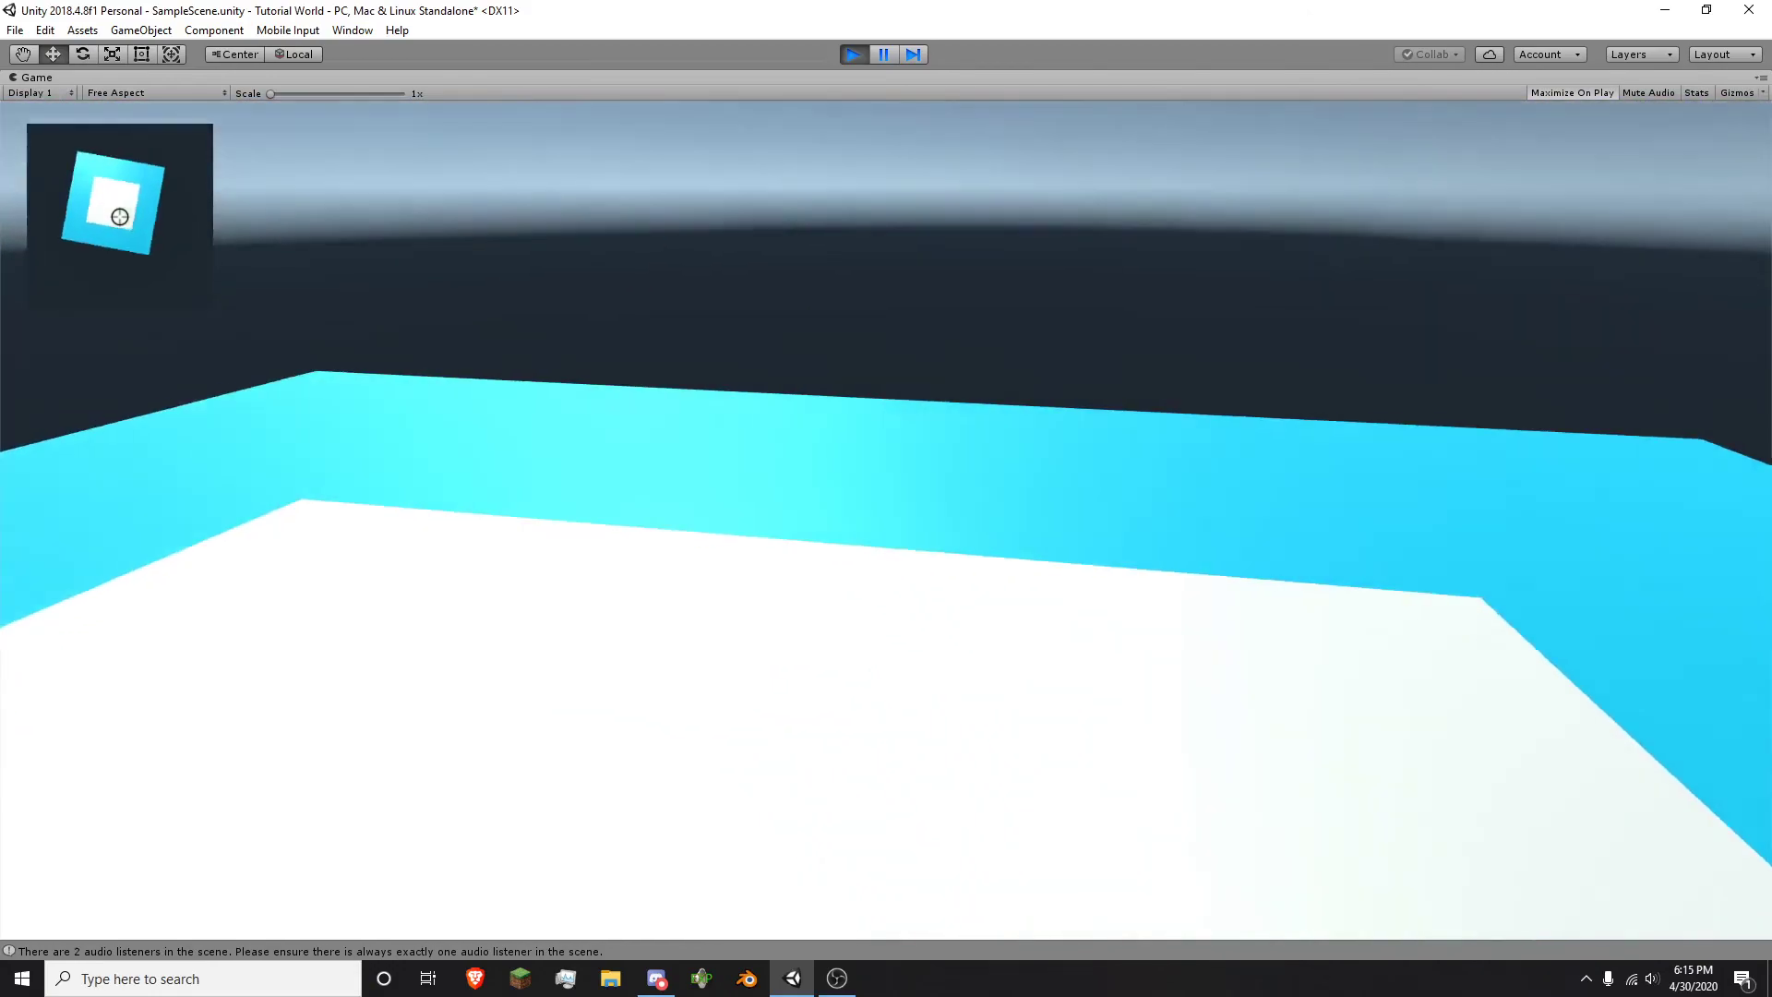
pyautogui.press('a')
pyautogui.press('w')
pyautogui.press('d')
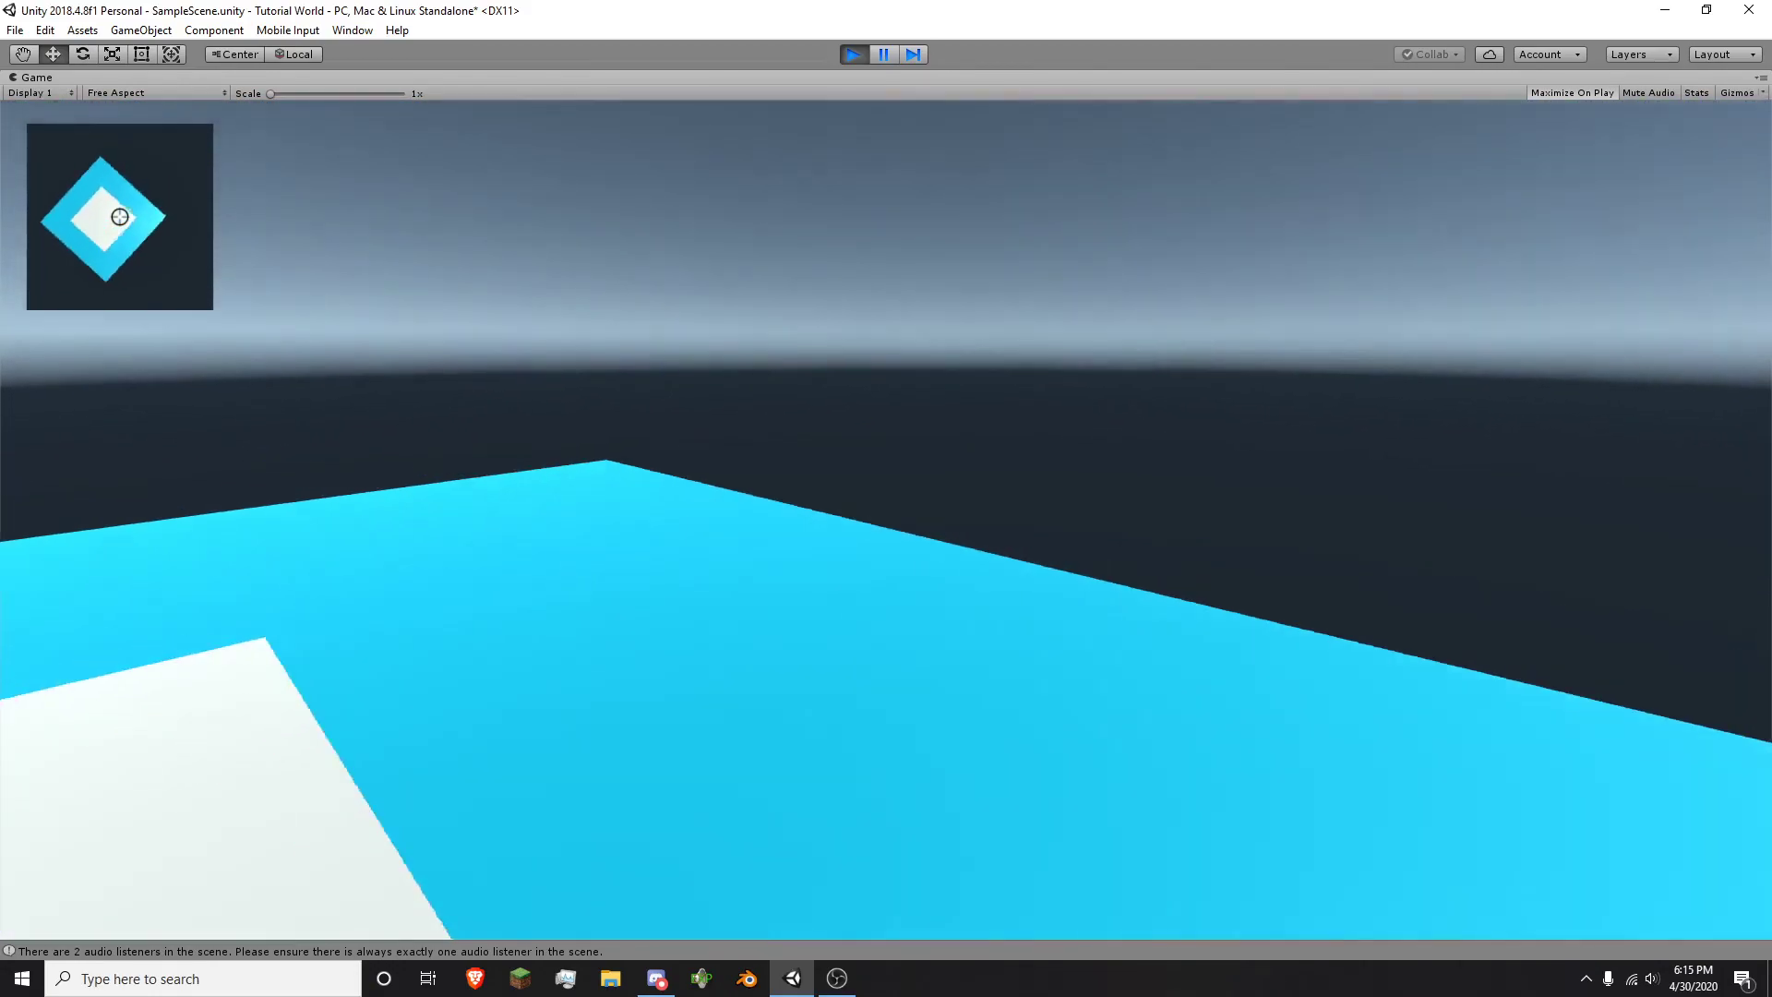
pyautogui.press('w')
pyautogui.press('a')
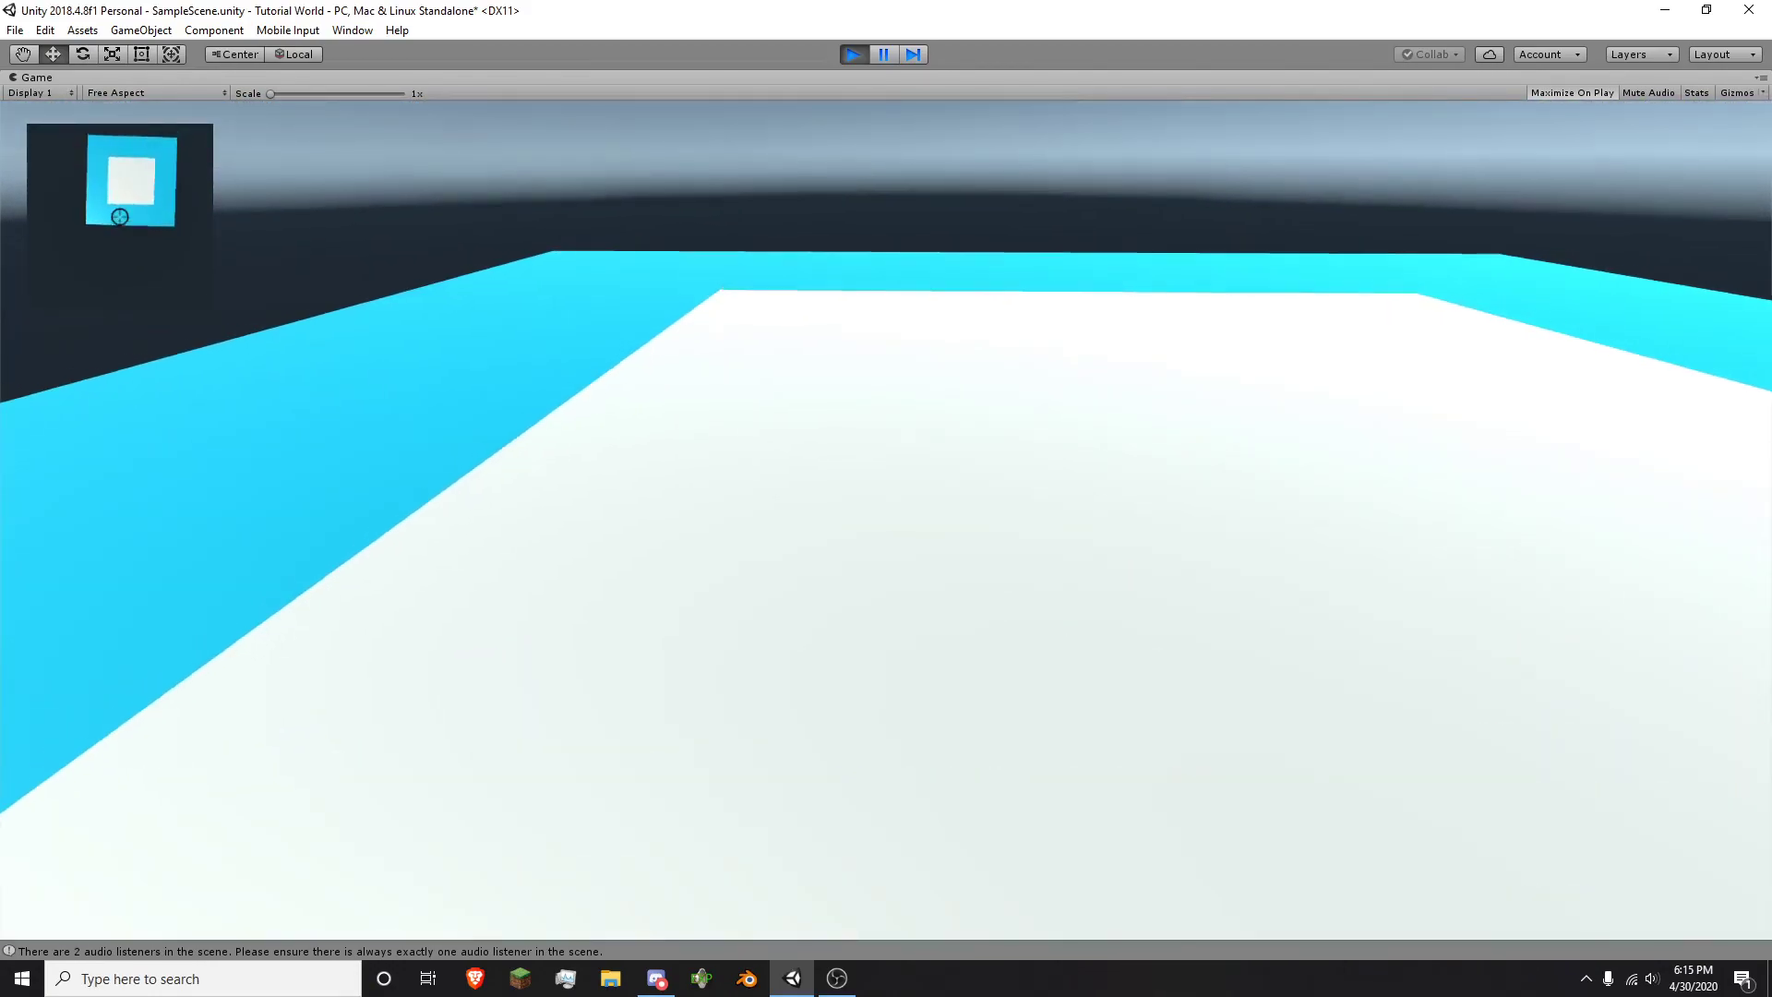
pyautogui.press('w')
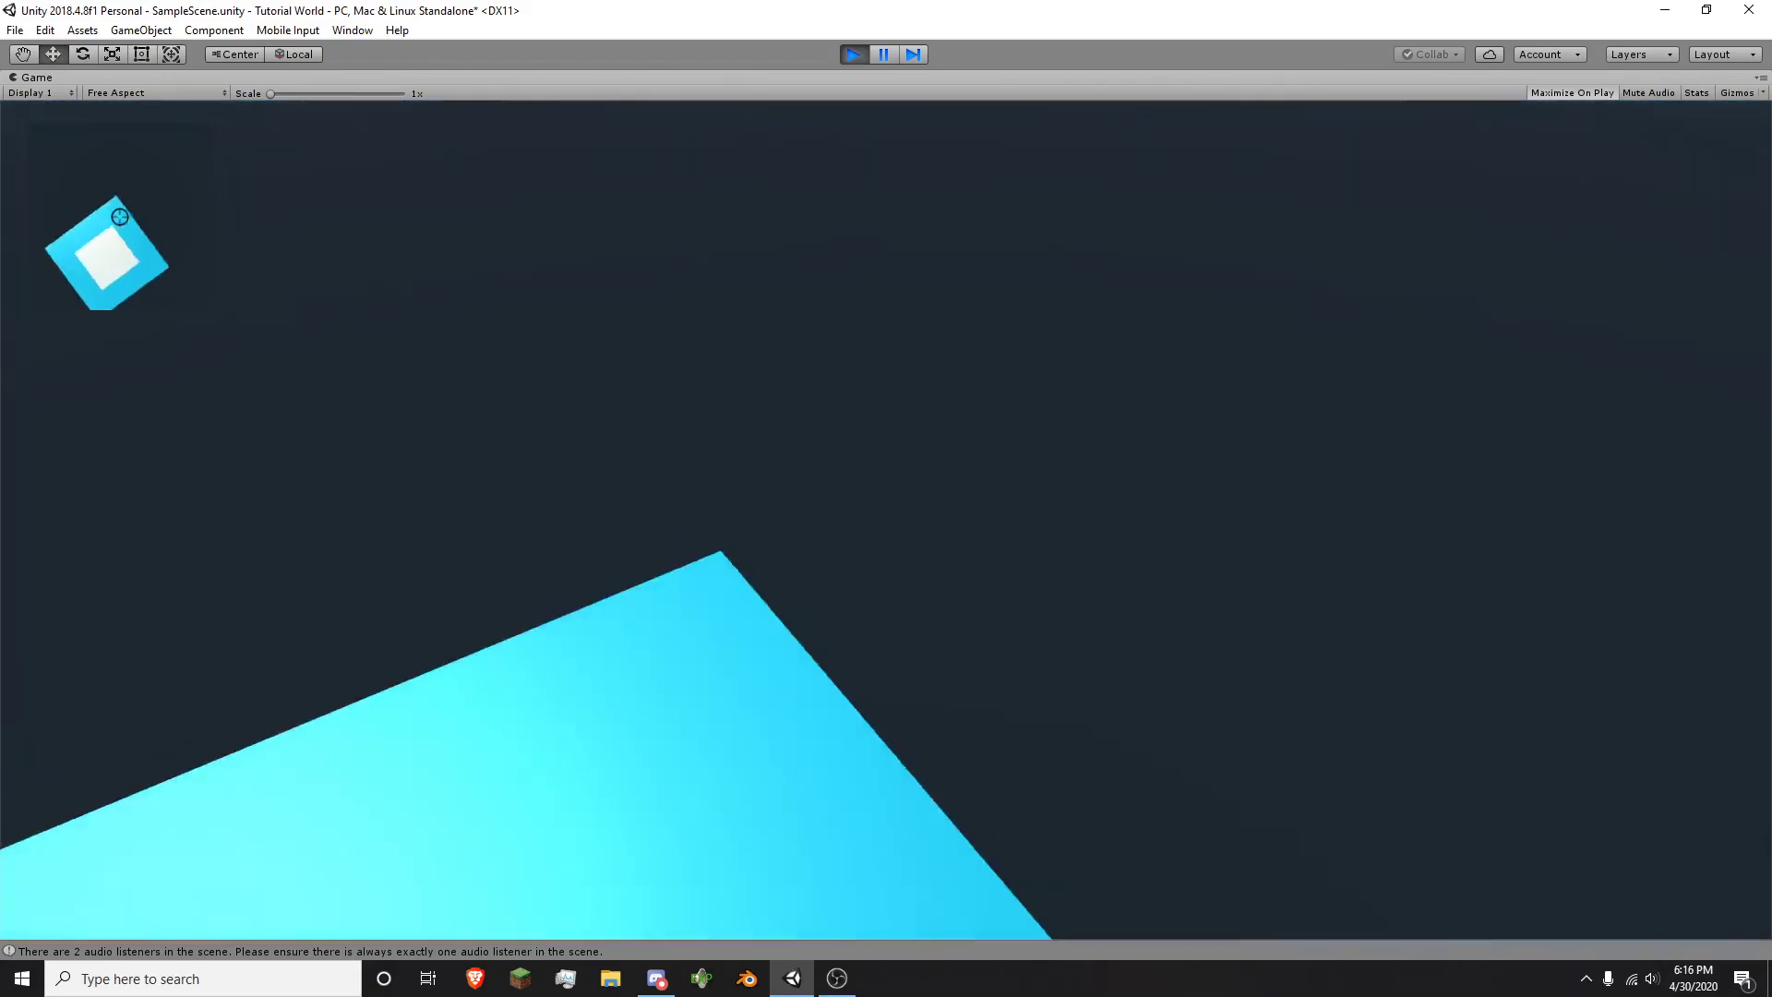
pyautogui.press('w')
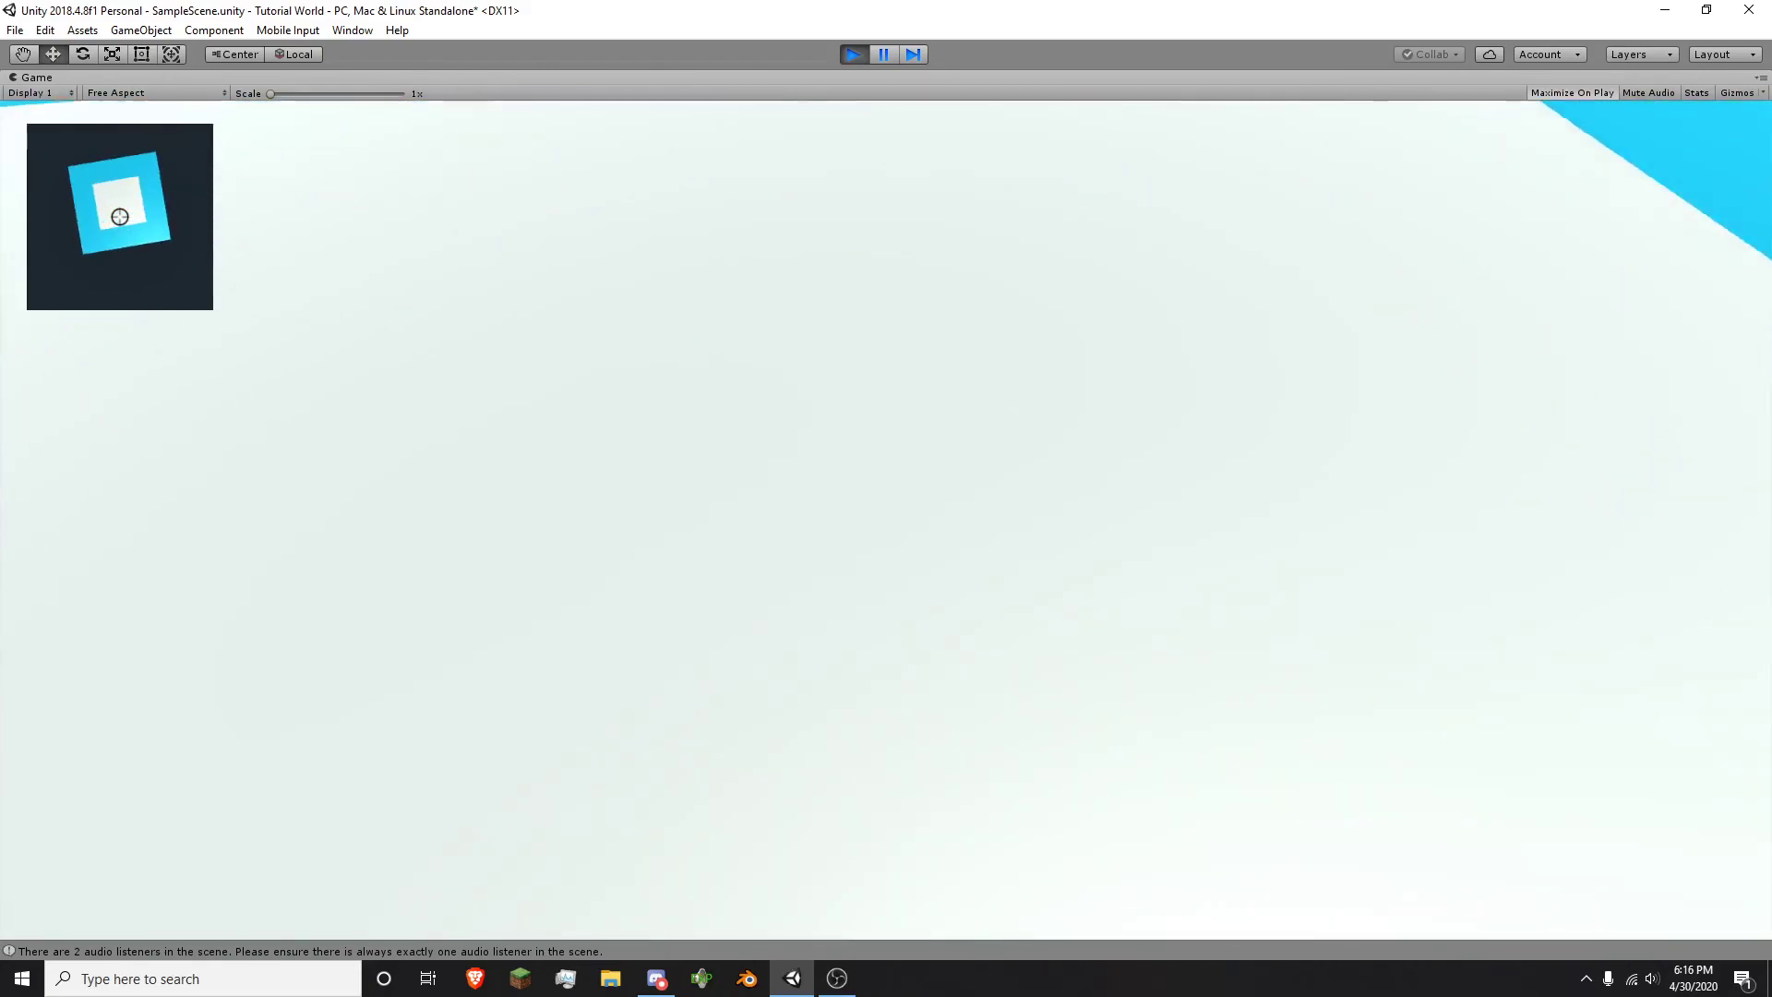
pyautogui.press('w')
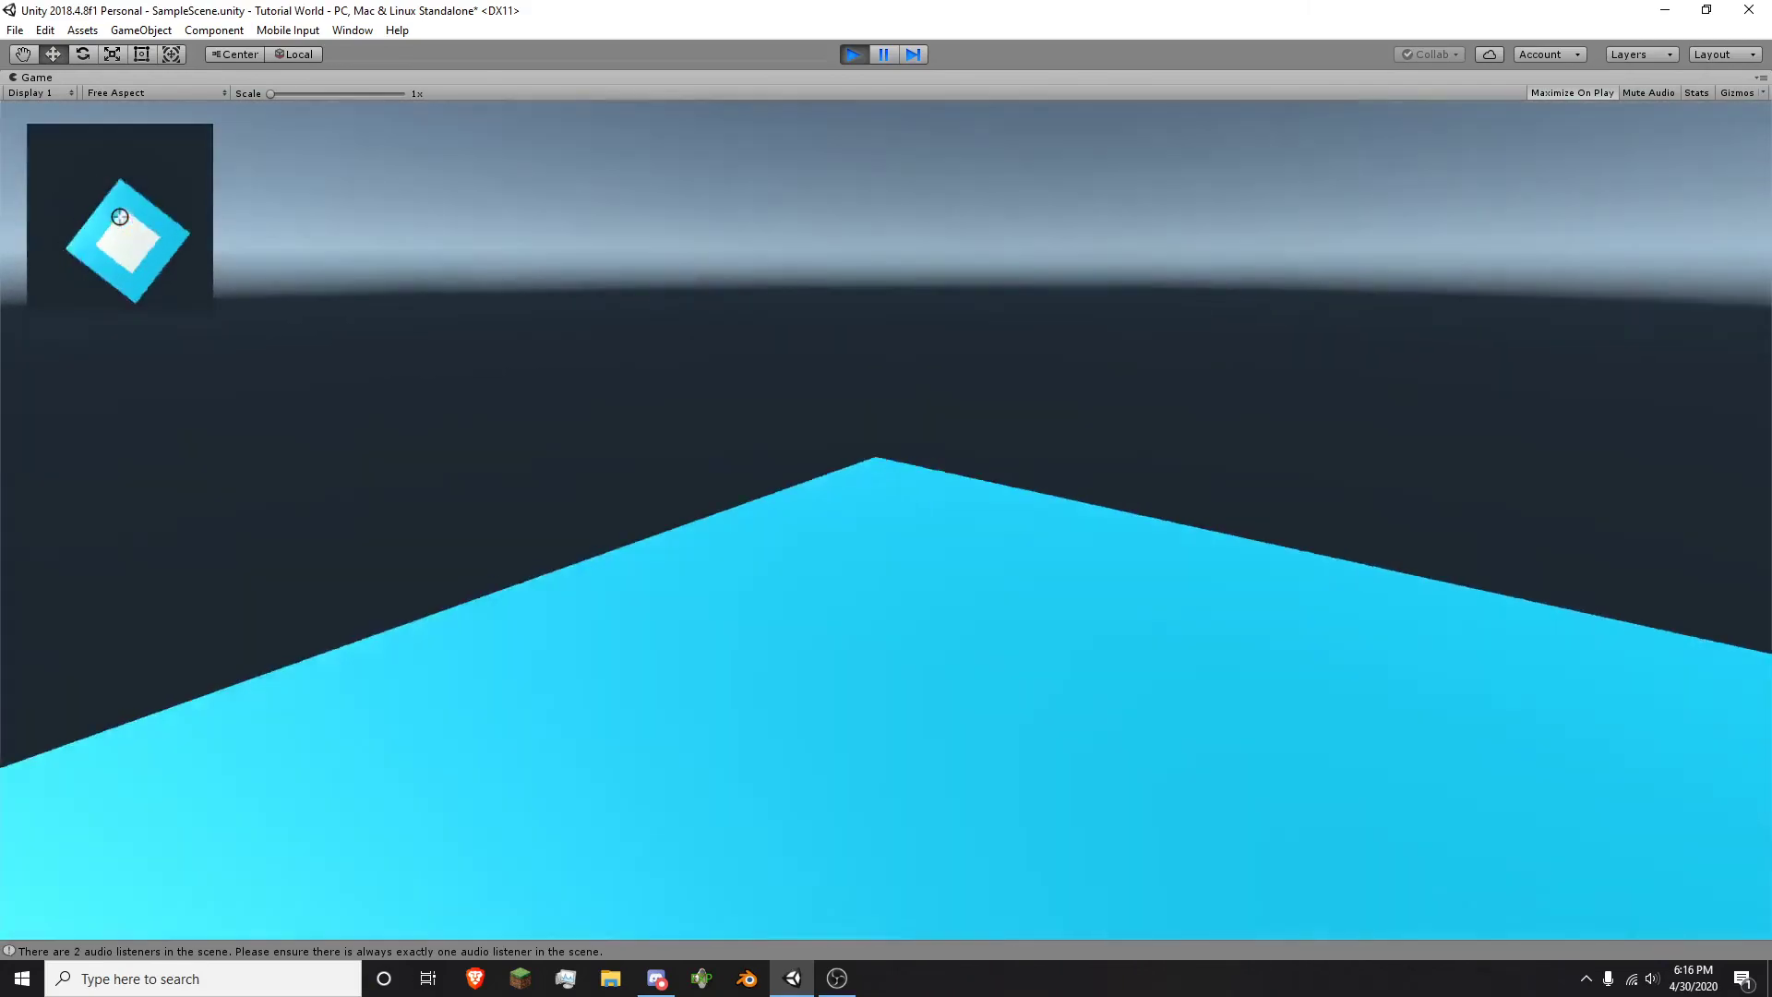
pyautogui.press('w')
pyautogui.press('Escape')
pyautogui.click(849, 63)
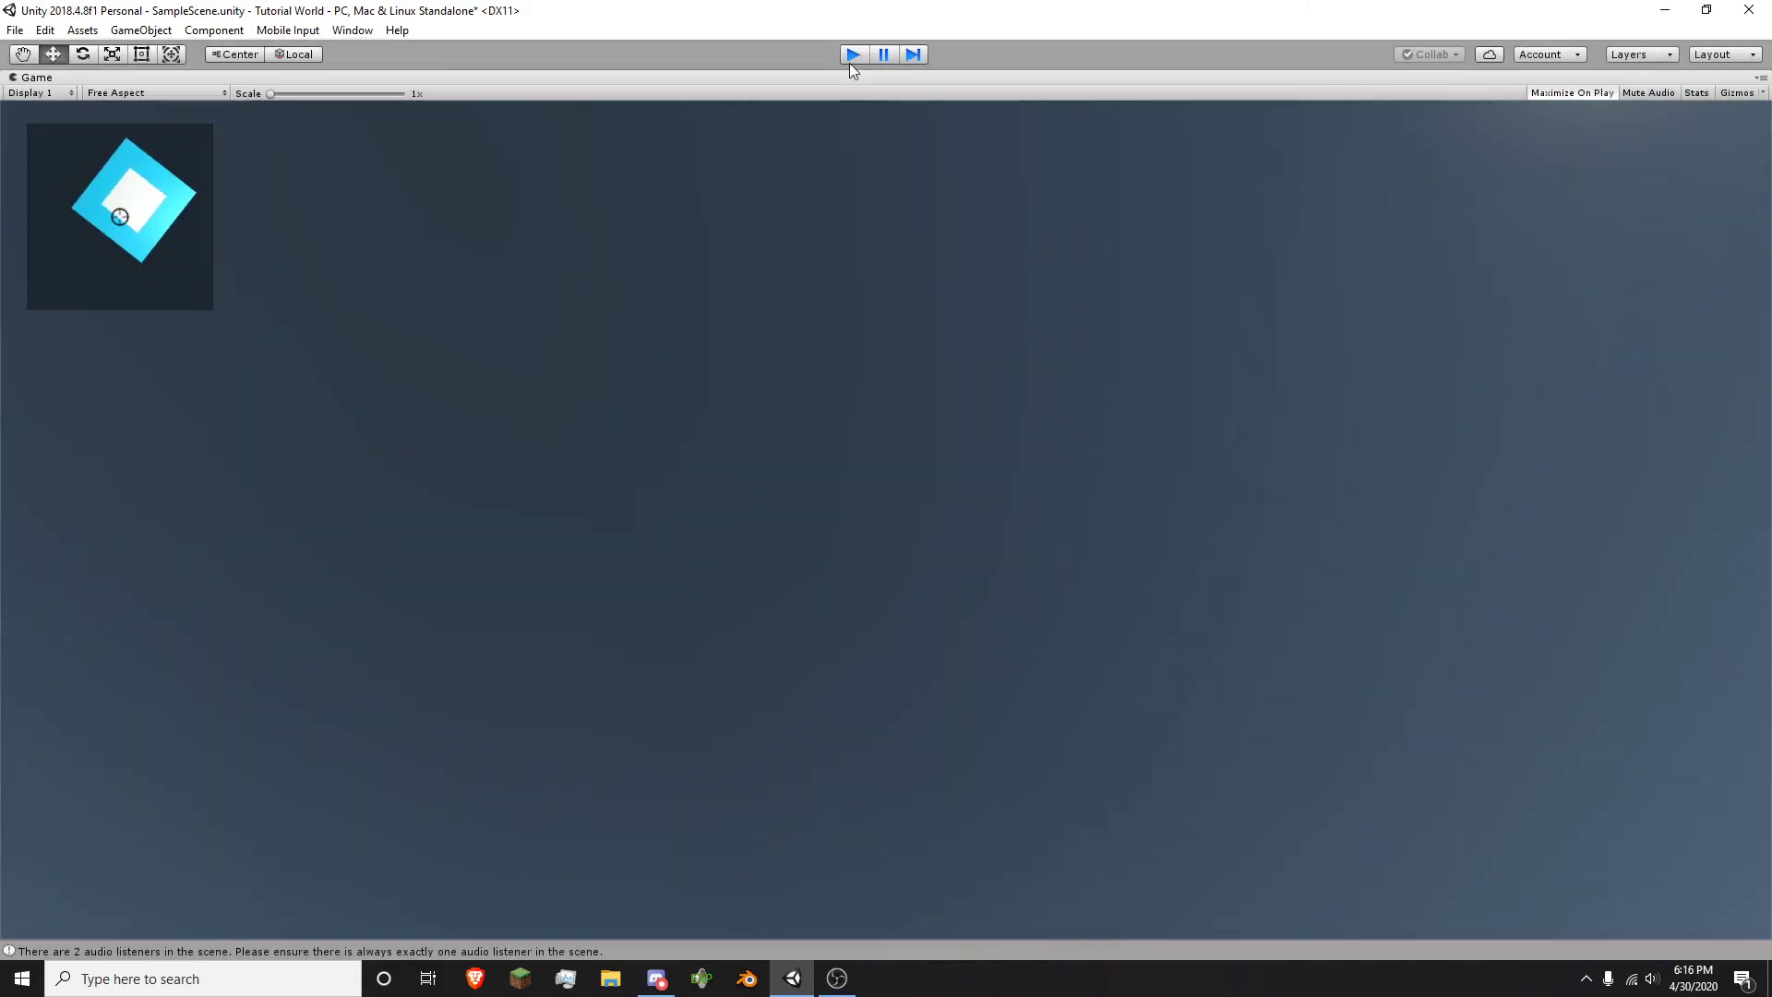
pyautogui.keyDown('alt'); pyautogui.moveTo(1024, 308); pyautogui.dragTo(878, 479); pyautogui.keyUp('alt')
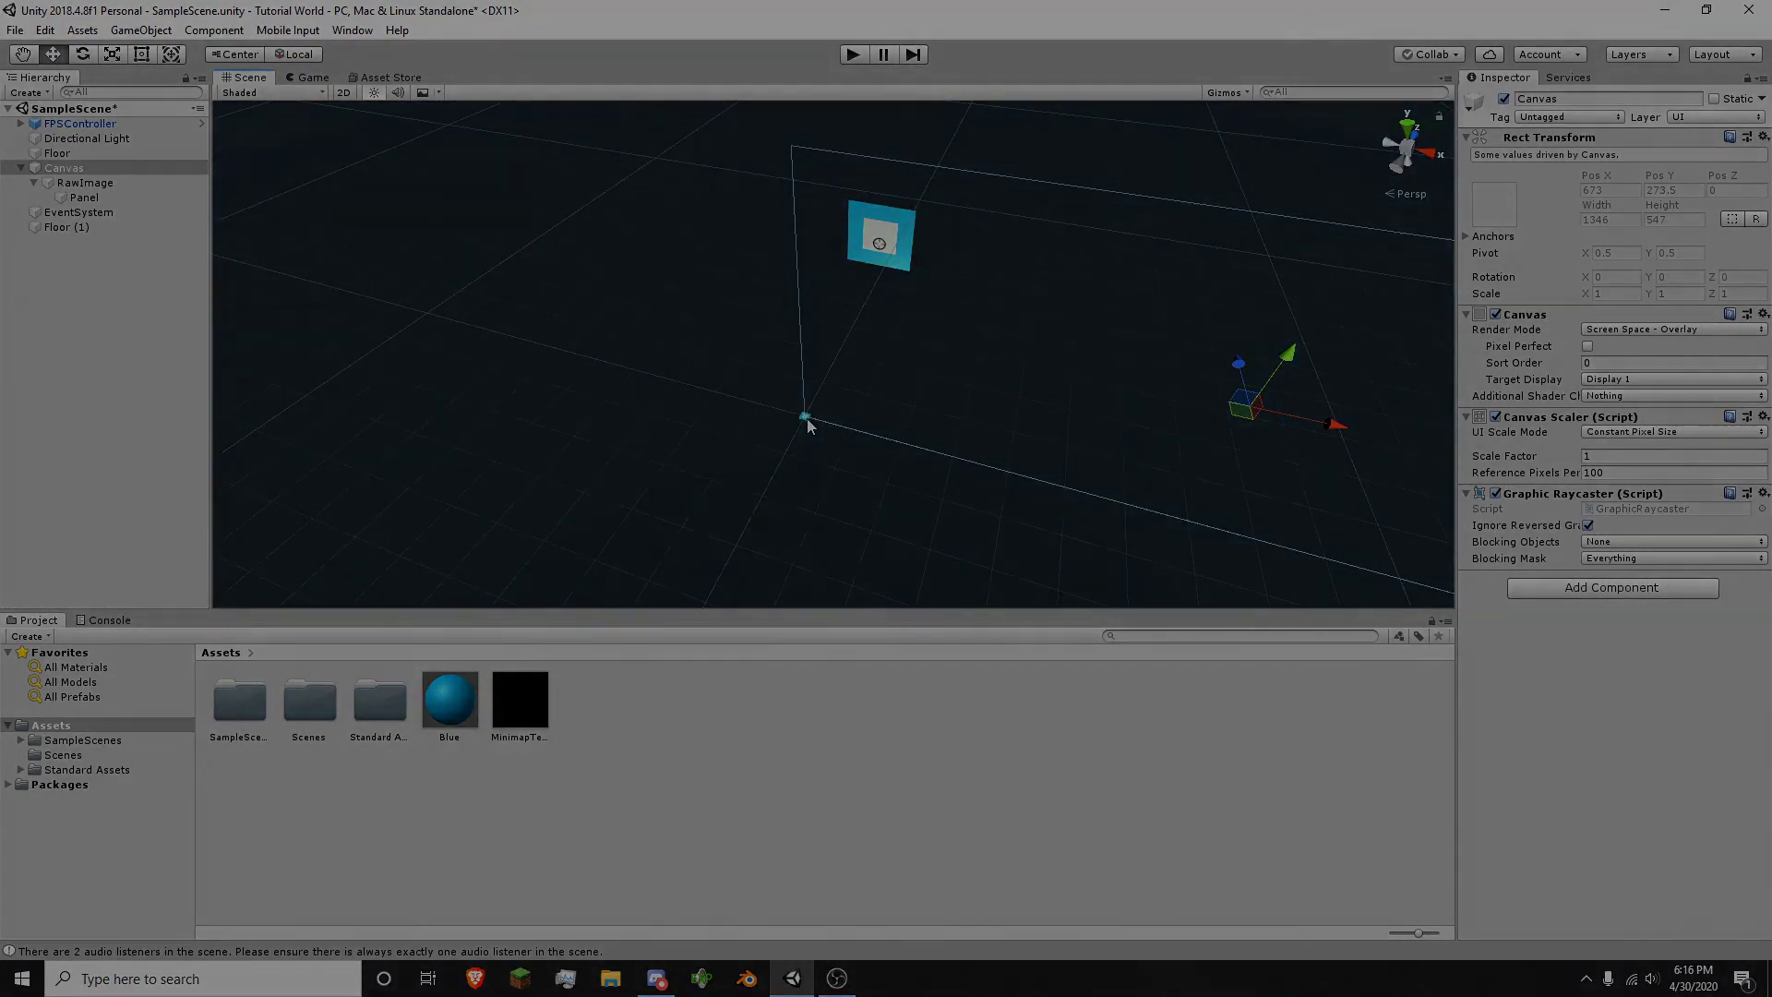